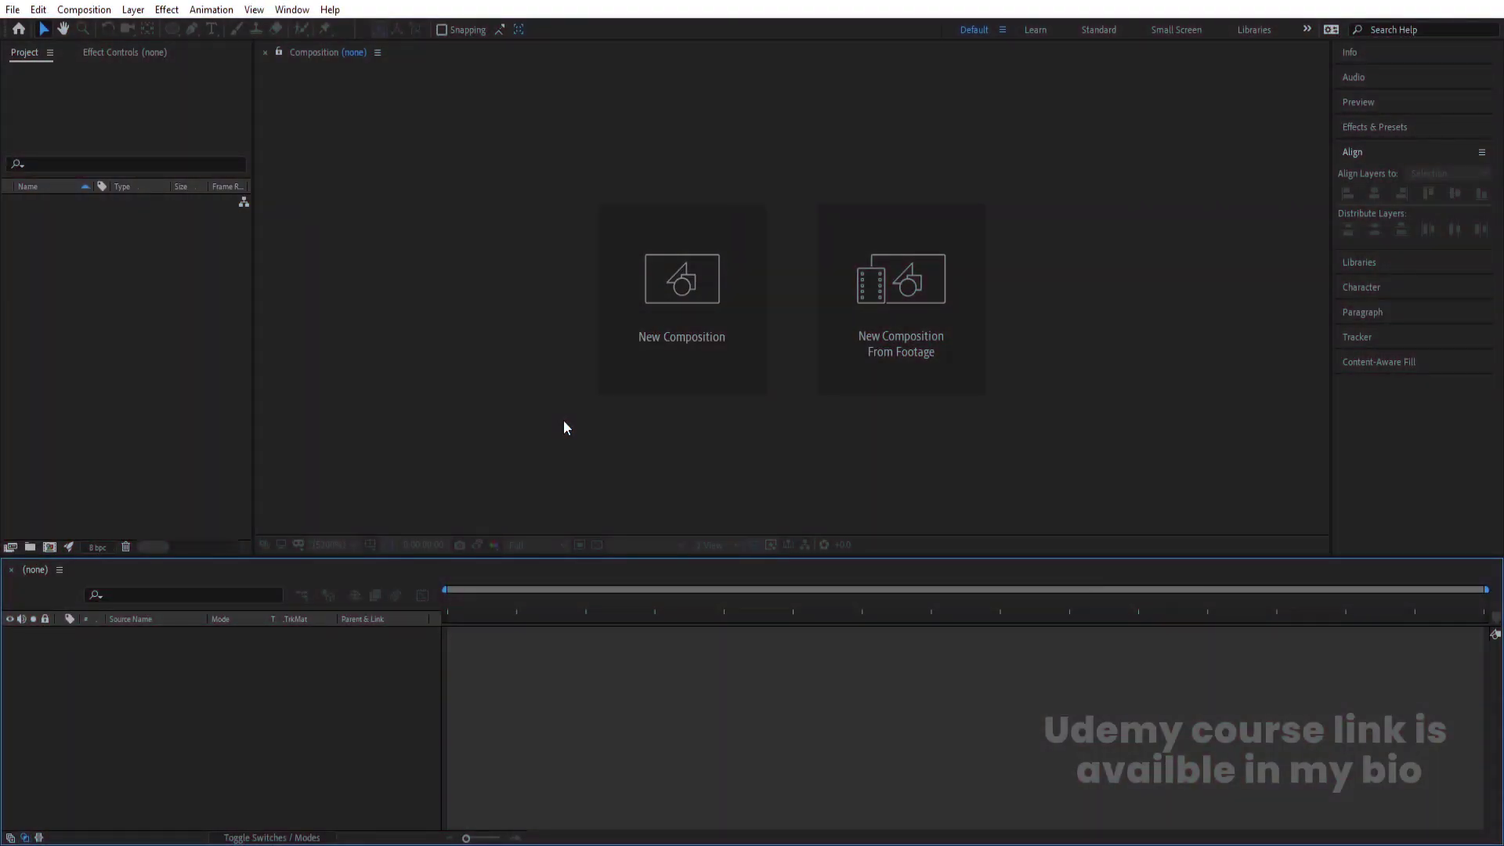
Create a 1920 x 1080 px, 30 fps composition named Main Animation and show its Title/Action Safe guides
{"action": "left_click", "coordinate": [633, 321]}
{"action": "type", "text": "Main Animation"}
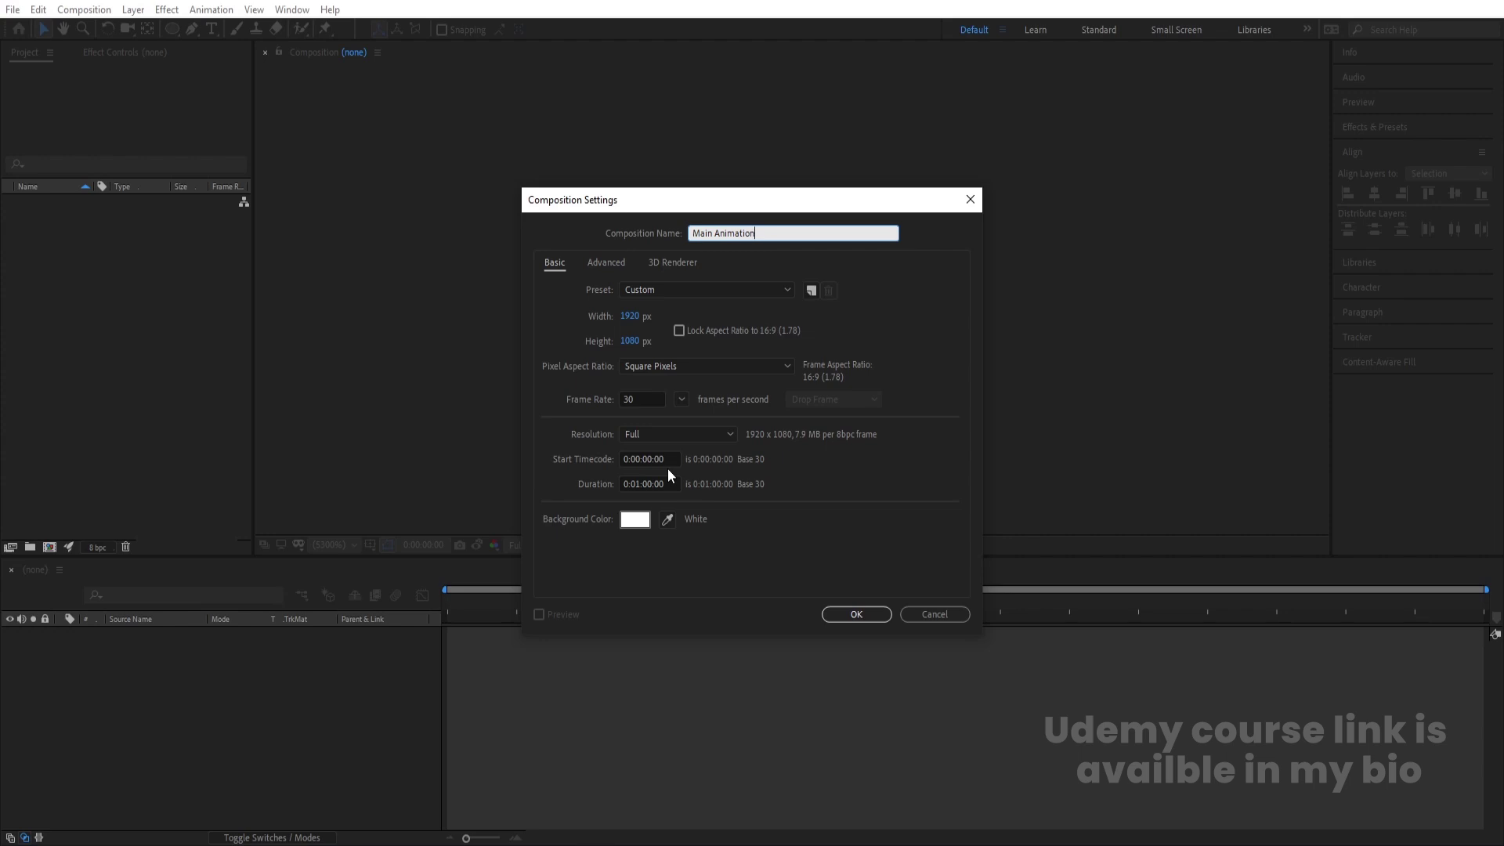
{"action": "left_click", "coordinate": [854, 615]}
{"action": "left_click", "coordinate": [370, 544]}
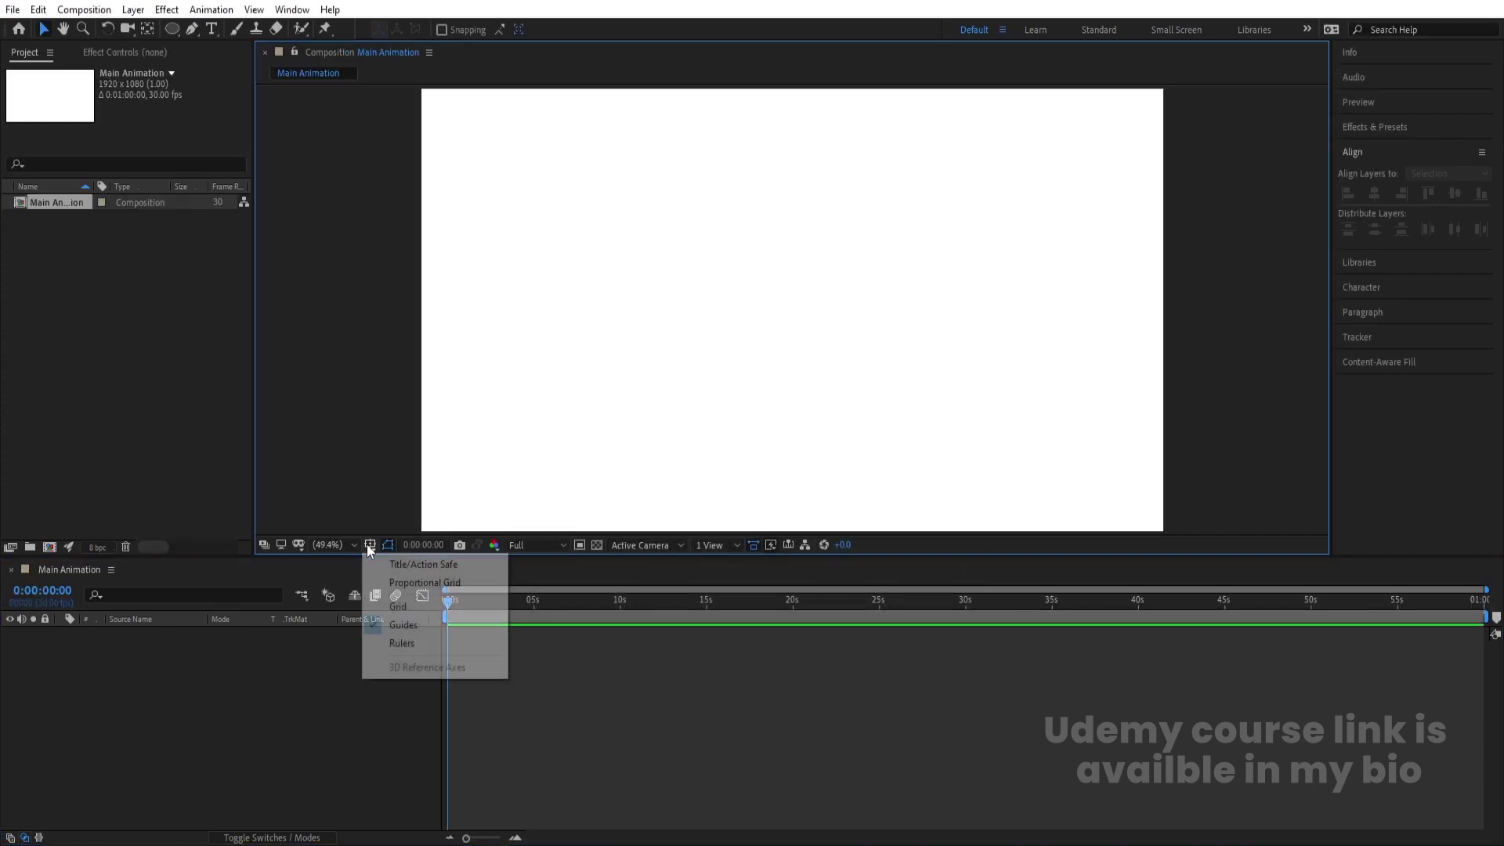
{"action": "left_click", "coordinate": [408, 566]}
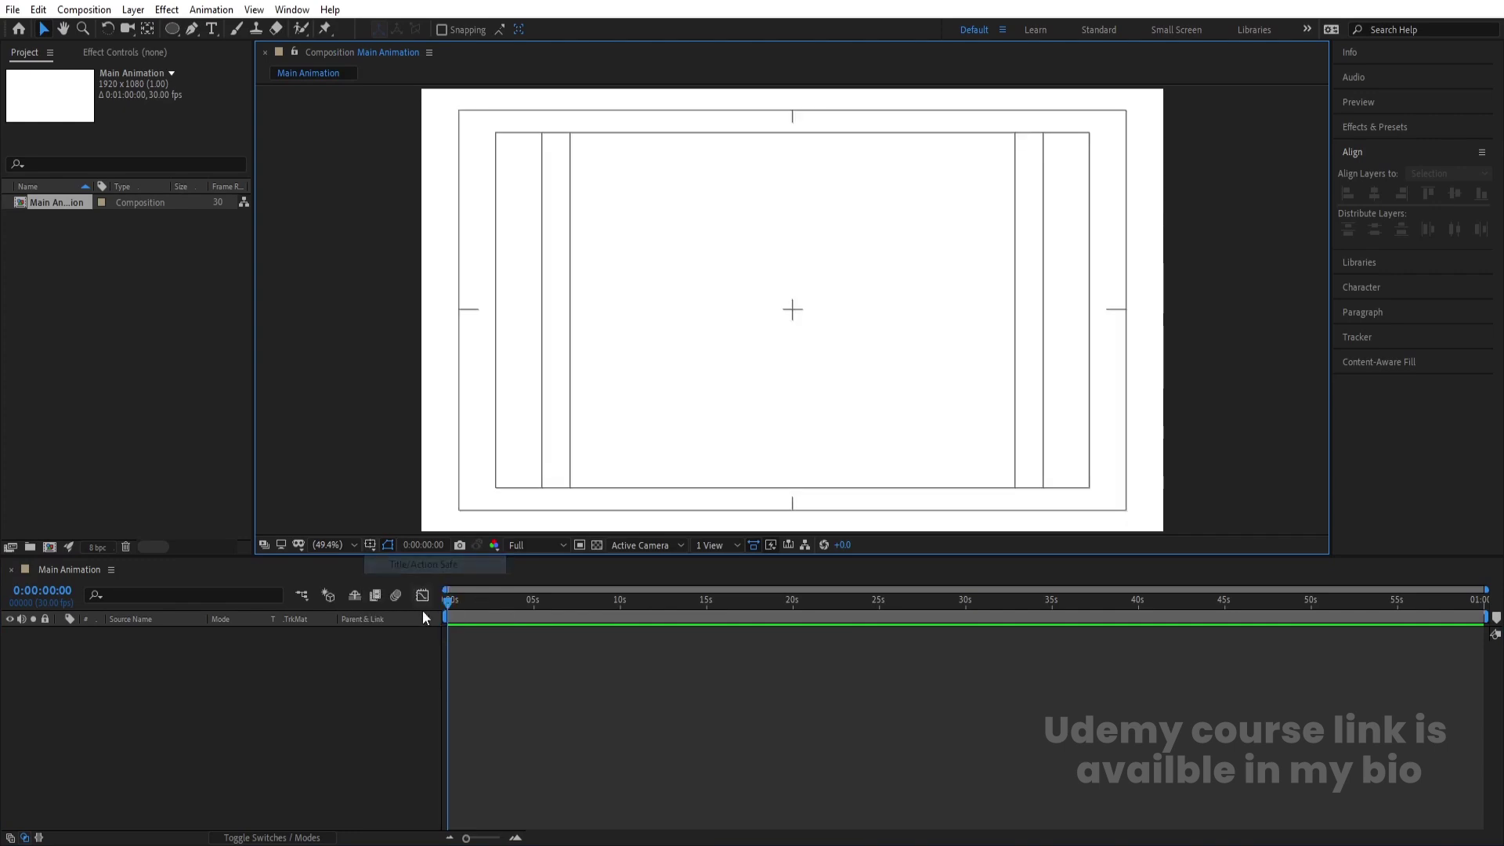
Set up the Ellipse tool with no fill and a blue 0054FF stroke
{"action": "left_click", "coordinate": [175, 29]}
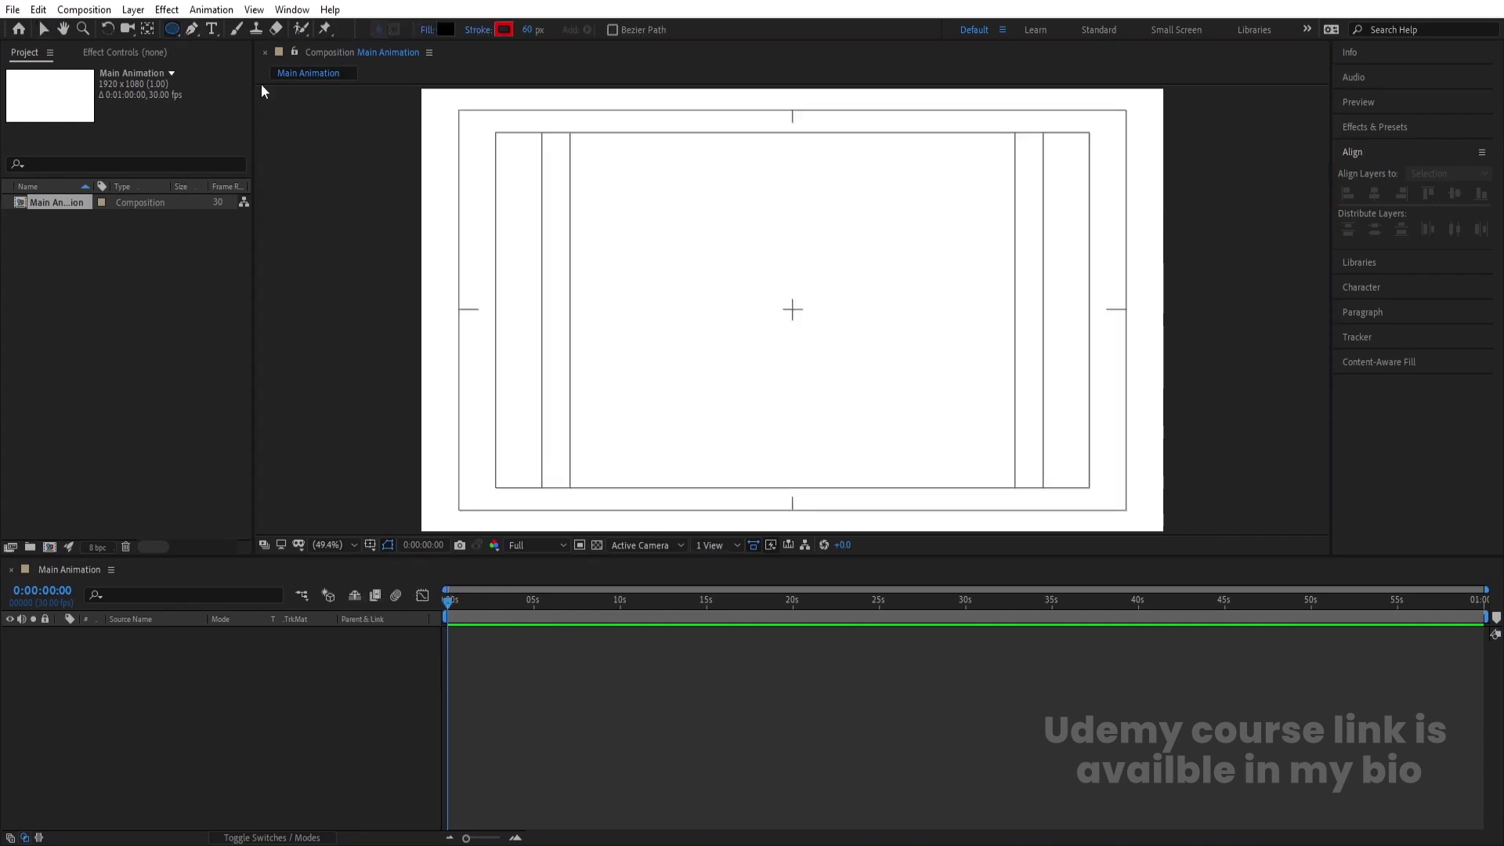
{"action": "left_click", "coordinate": [427, 31]}
{"action": "left_click", "coordinate": [672, 376]}
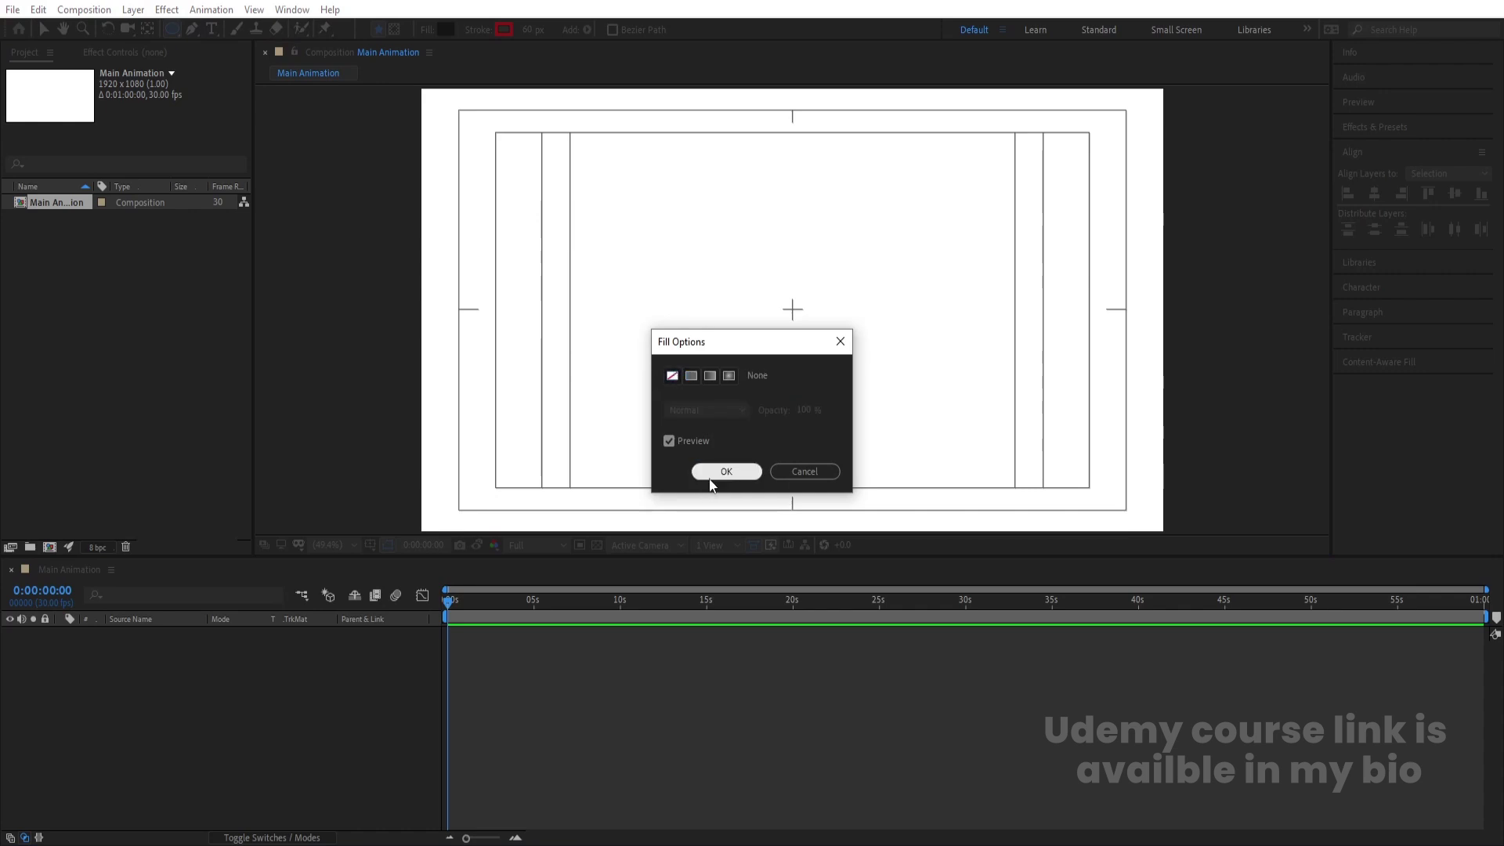
{"action": "left_click", "coordinate": [722, 472]}
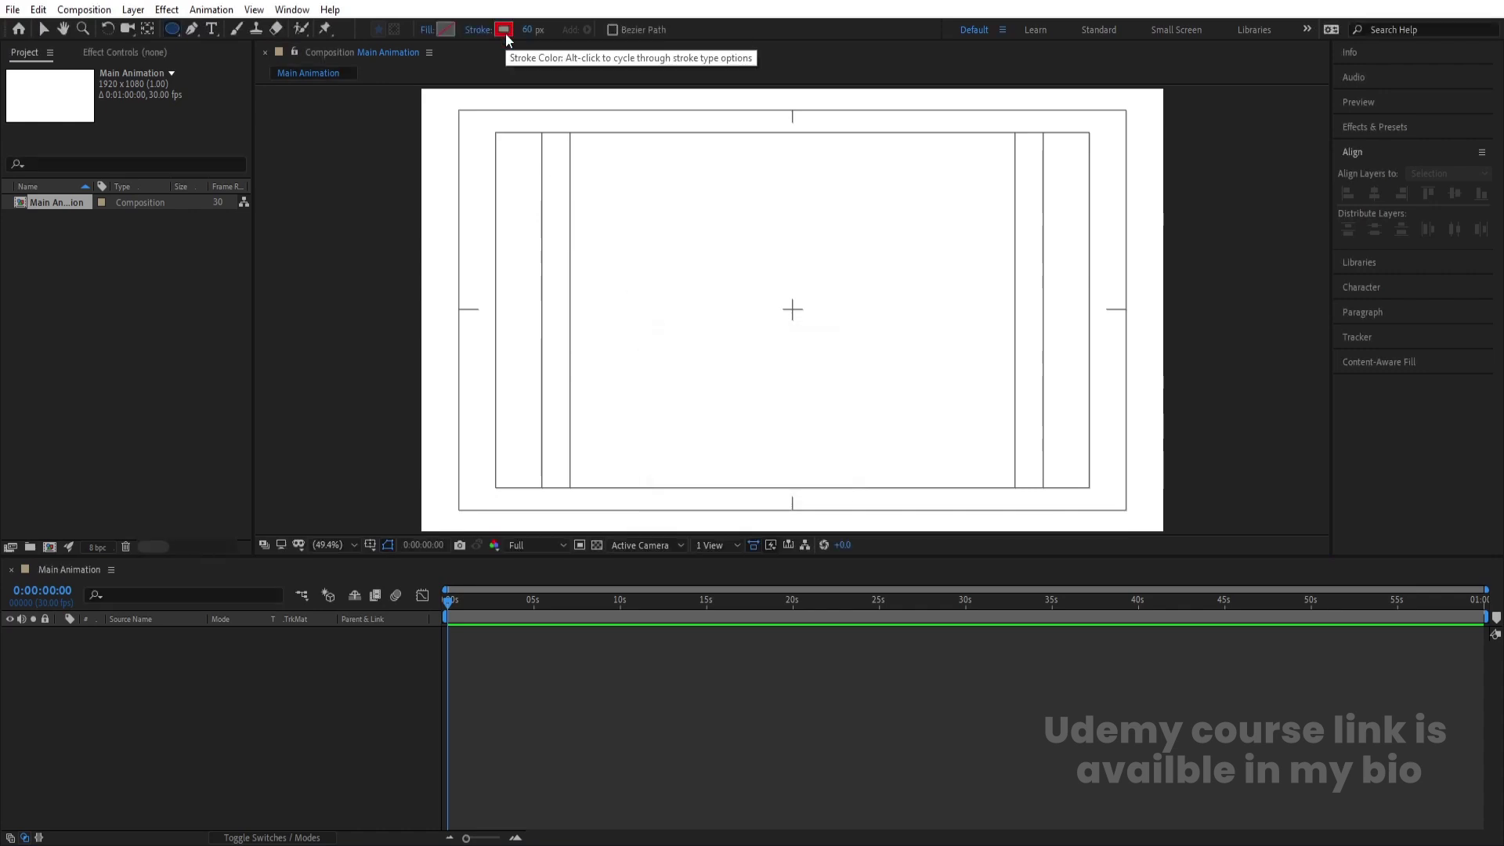
{"action": "left_click", "coordinate": [505, 34]}
{"action": "left_click", "coordinate": [528, 332]}
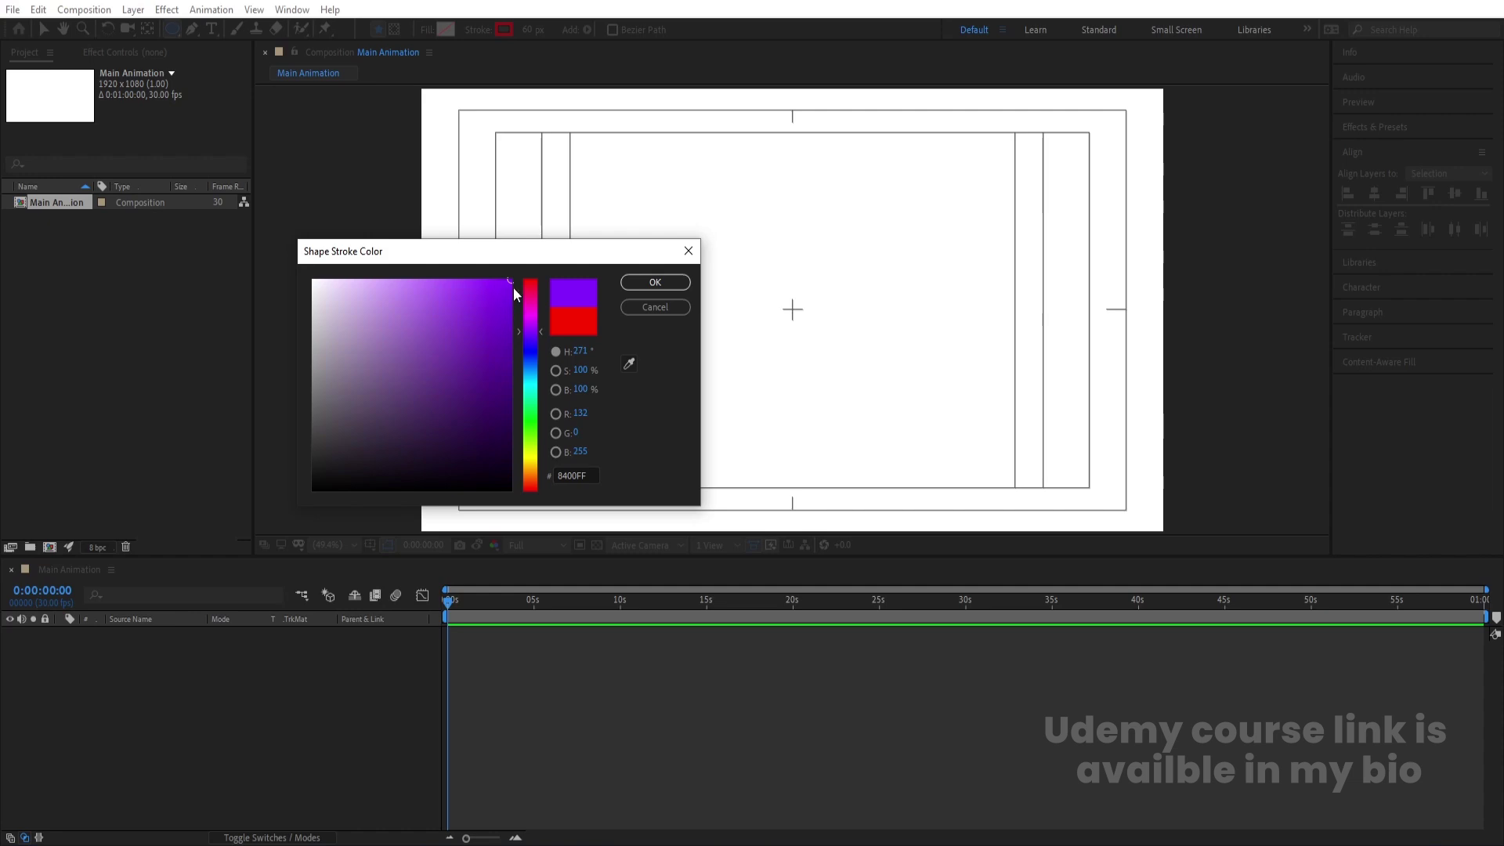
{"action": "left_click_drag", "start_coordinate": [536, 334], "coordinate": [534, 366]}
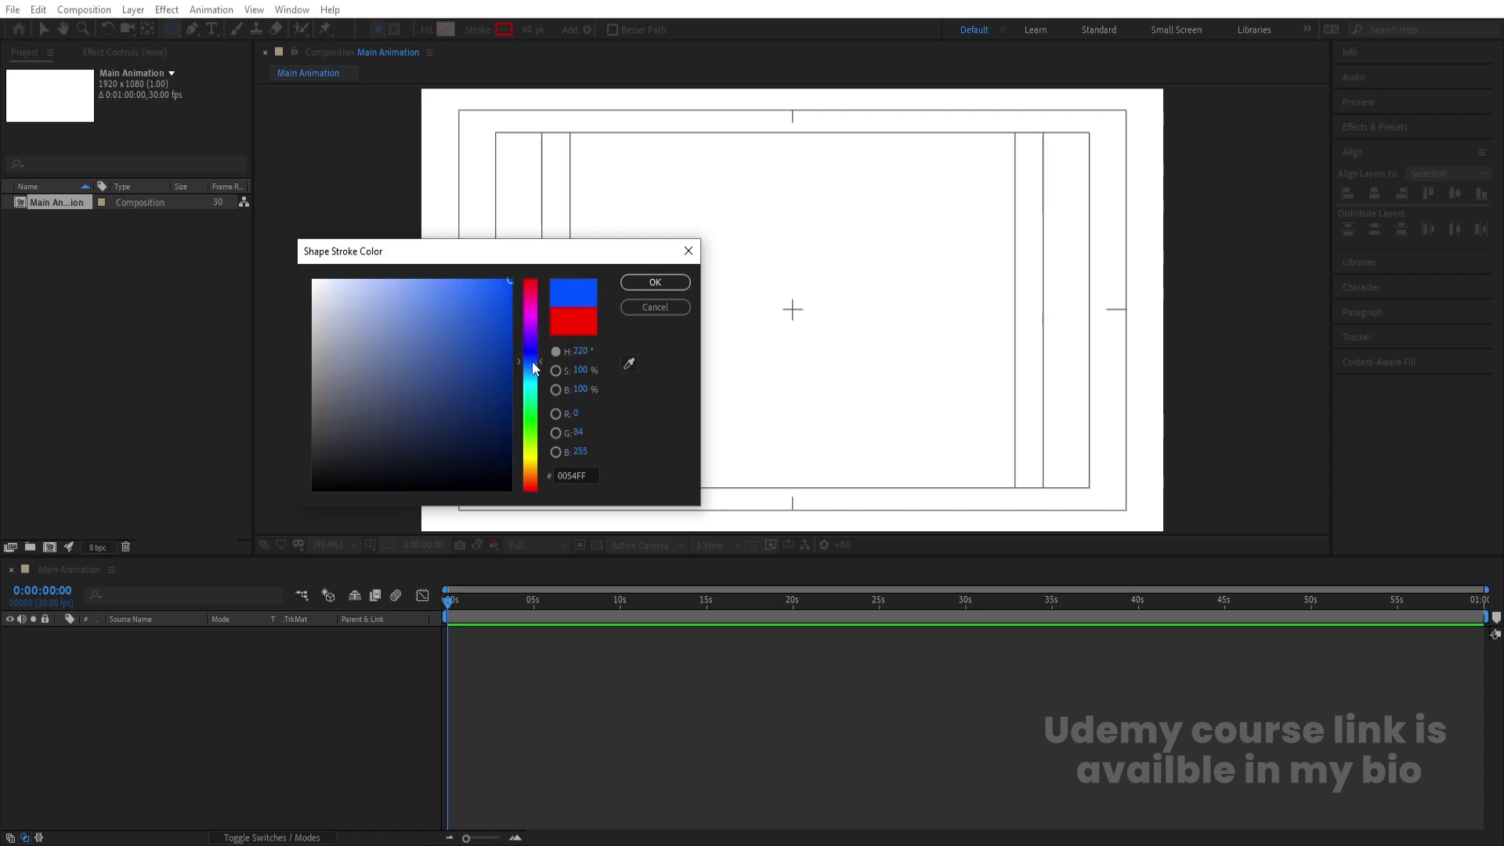
{"action": "left_click", "coordinate": [655, 282]}
Draw a large ellipse, center its anchor point, and align it to the composition's horizontal and vertical center
{"action": "mouse_move", "coordinate": [693, 179]}
{"action": "left_mouse_down"}
{"action": "mouse_move", "coordinate": [811, 278]}
{"action": "mouse_move", "coordinate": [823, 365]}
{"action": "mouse_move", "coordinate": [875, 440]}
{"action": "left_mouse_up"}
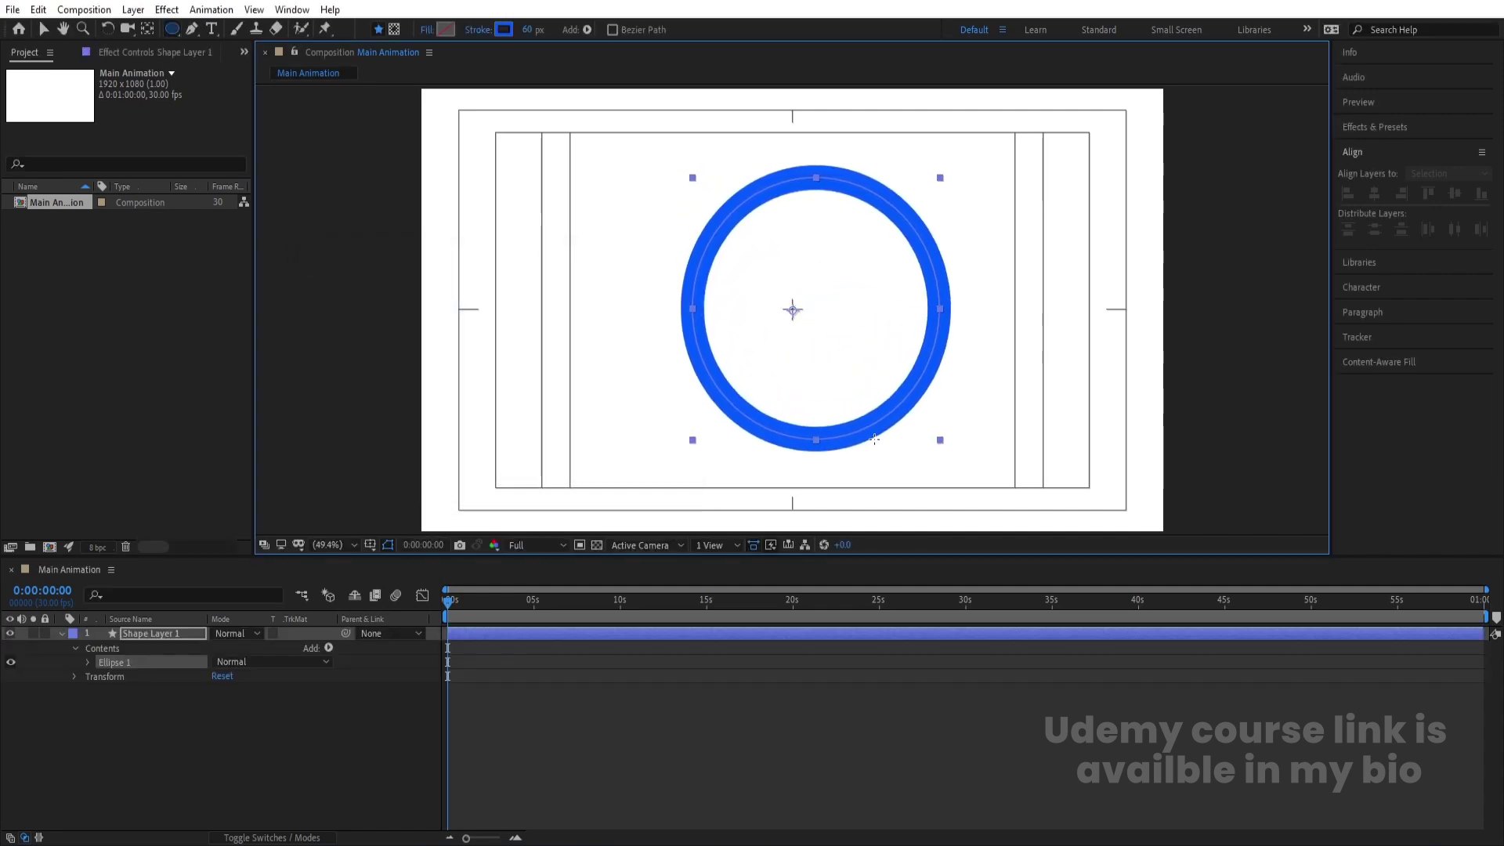
{"action": "left_click", "coordinate": [107, 697]}
{"action": "left_click", "coordinate": [127, 636]}
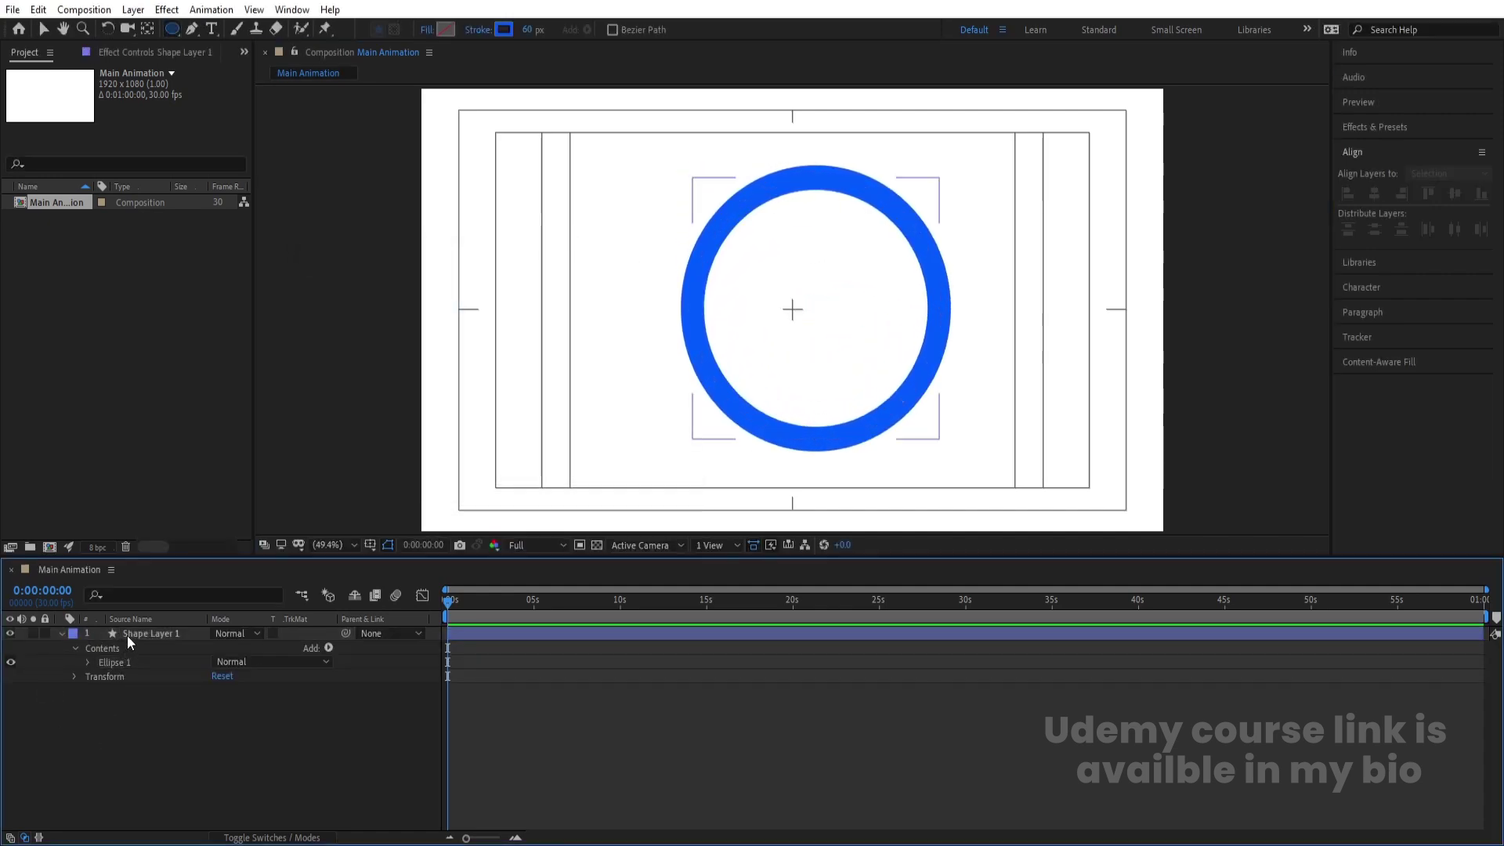
{"action": "key", "text": "ctrl+alt+Home"}
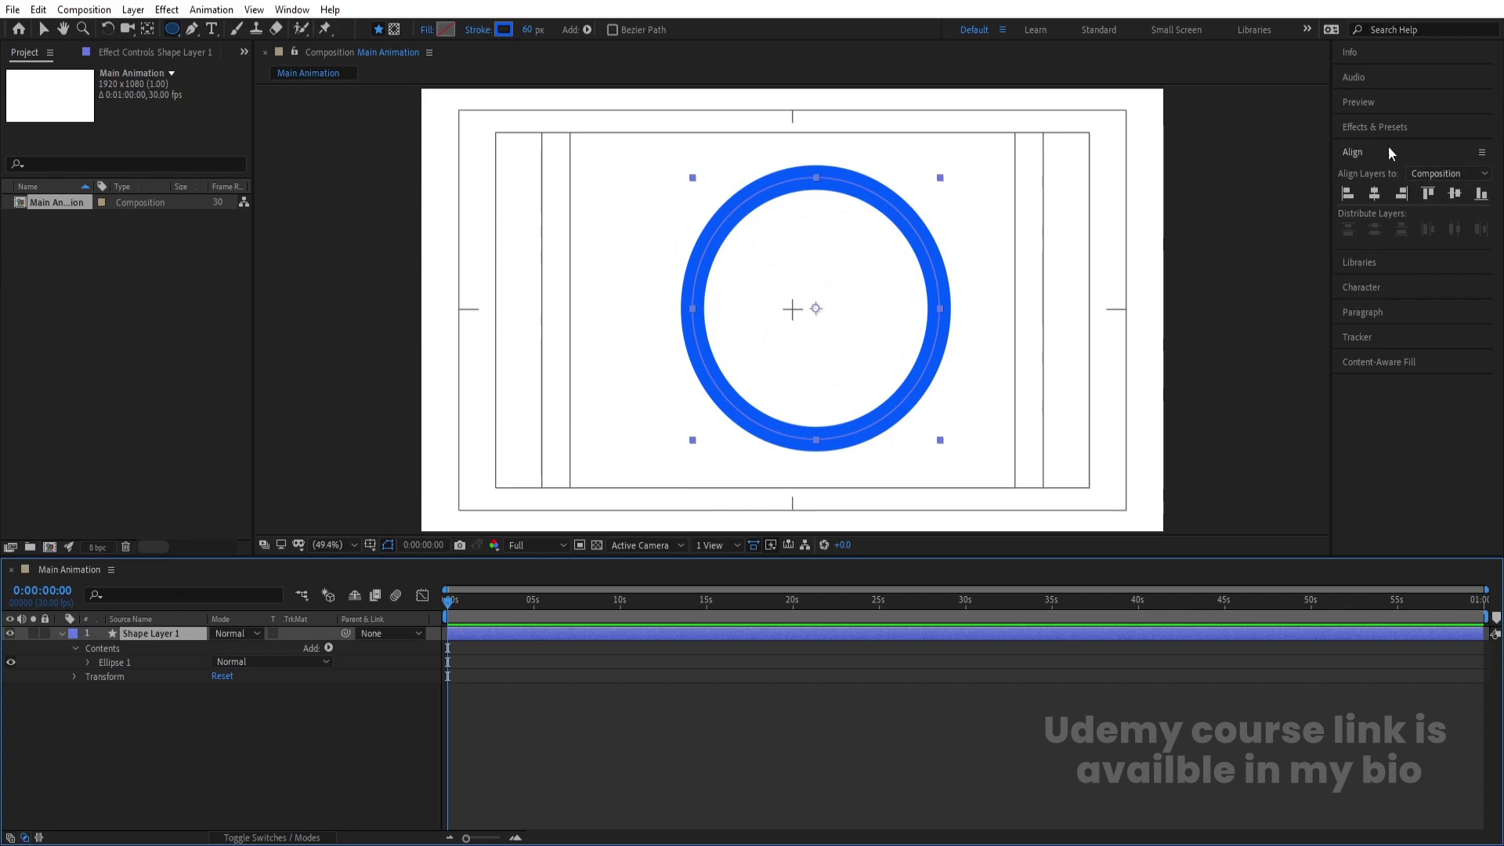
{"action": "left_click", "coordinate": [1374, 194]}
{"action": "left_click", "coordinate": [1454, 194]}
Set the blue ring's stroke width to 40 px and collapse its layer properties
{"action": "left_click_drag", "start_coordinate": [534, 31], "coordinate": [531, 36]}
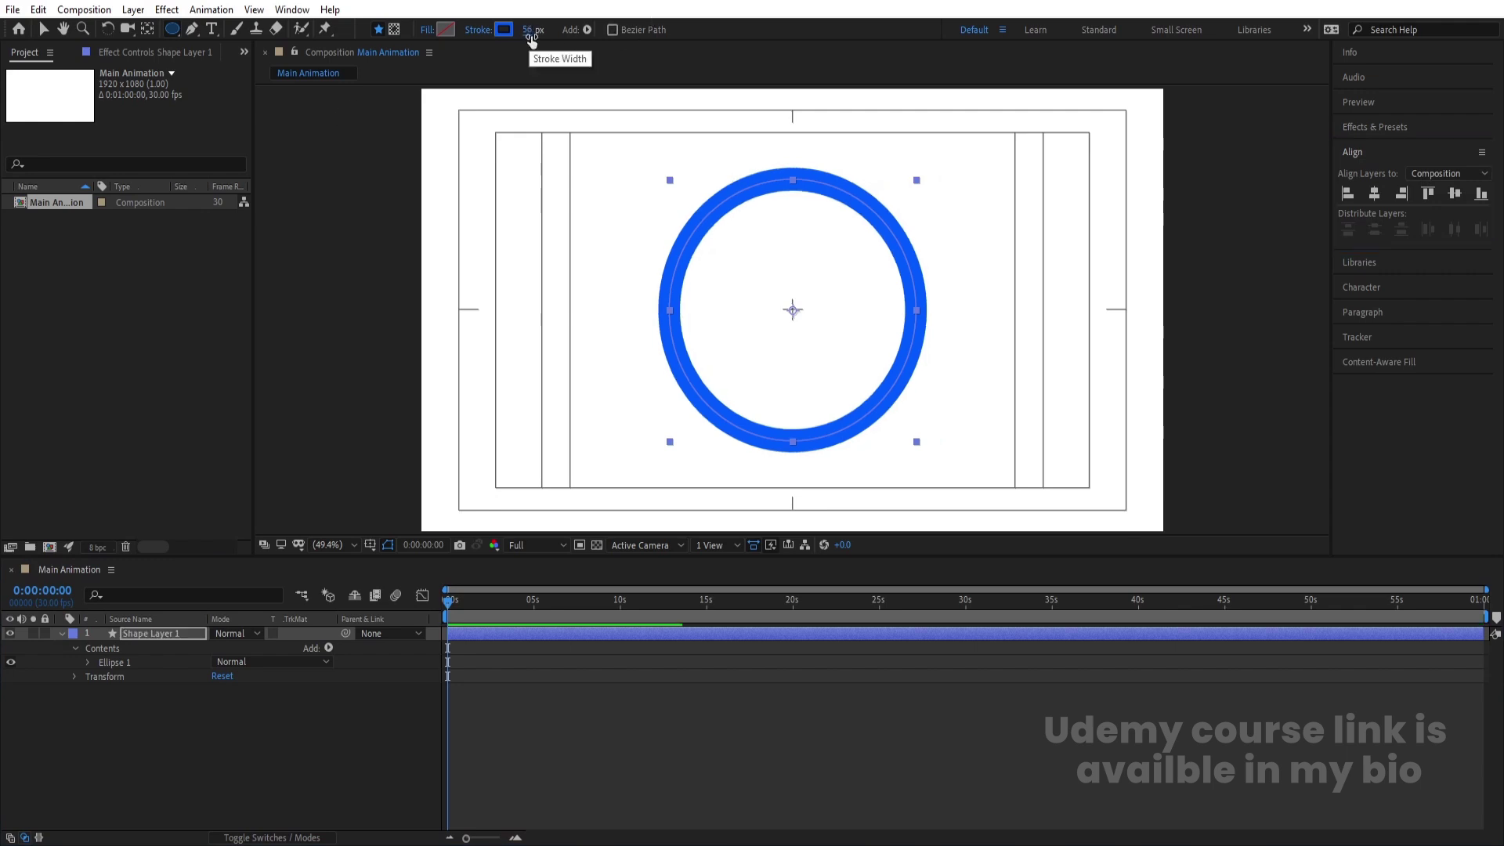
{"action": "left_click", "coordinate": [536, 31]}
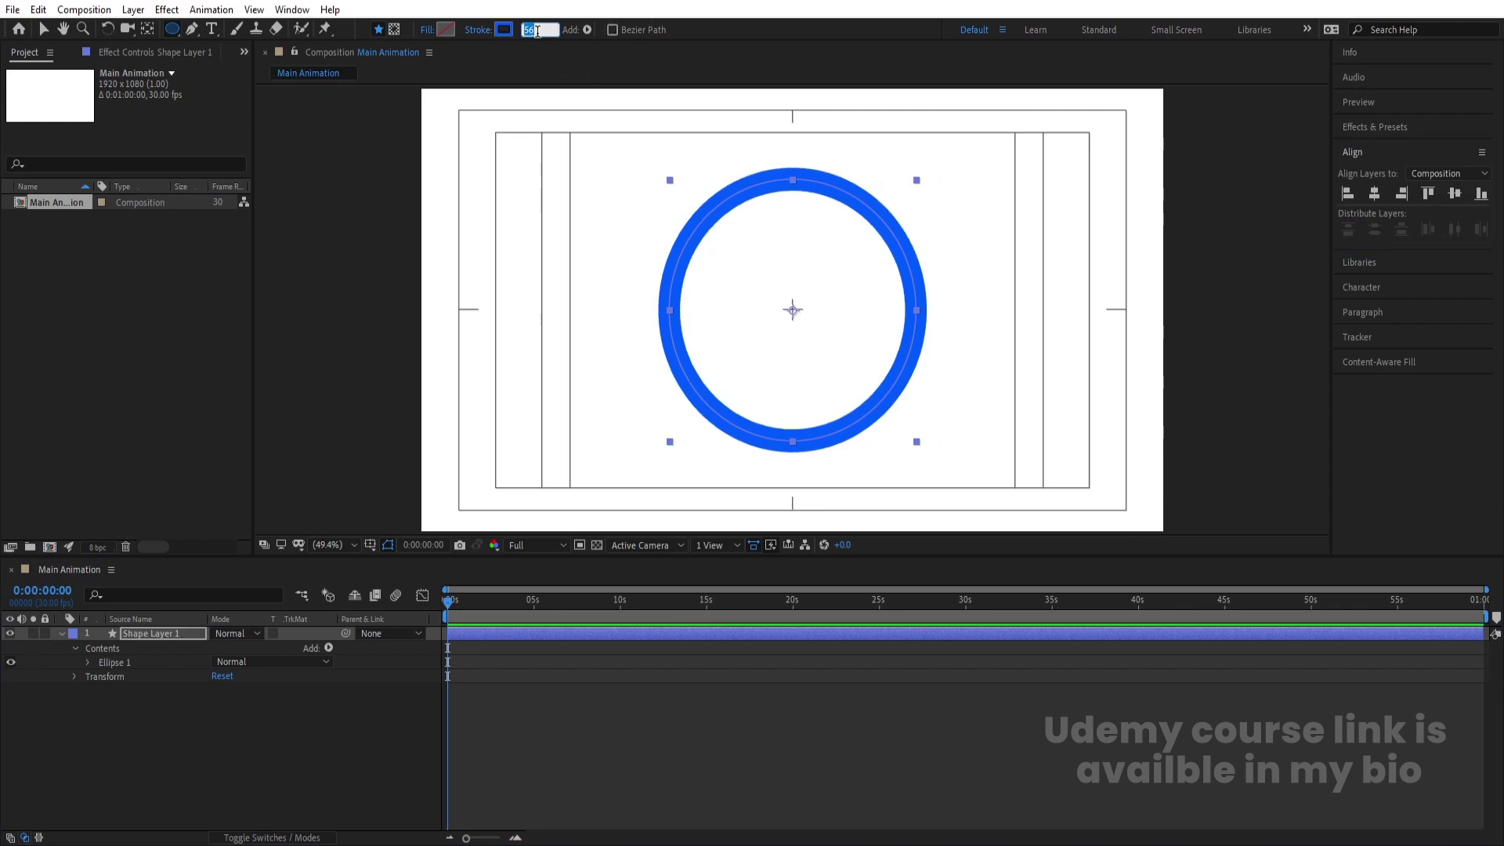
{"action": "type", "text": "40"}
{"action": "key", "text": "Return"}
{"action": "left_click", "coordinate": [222, 731]}
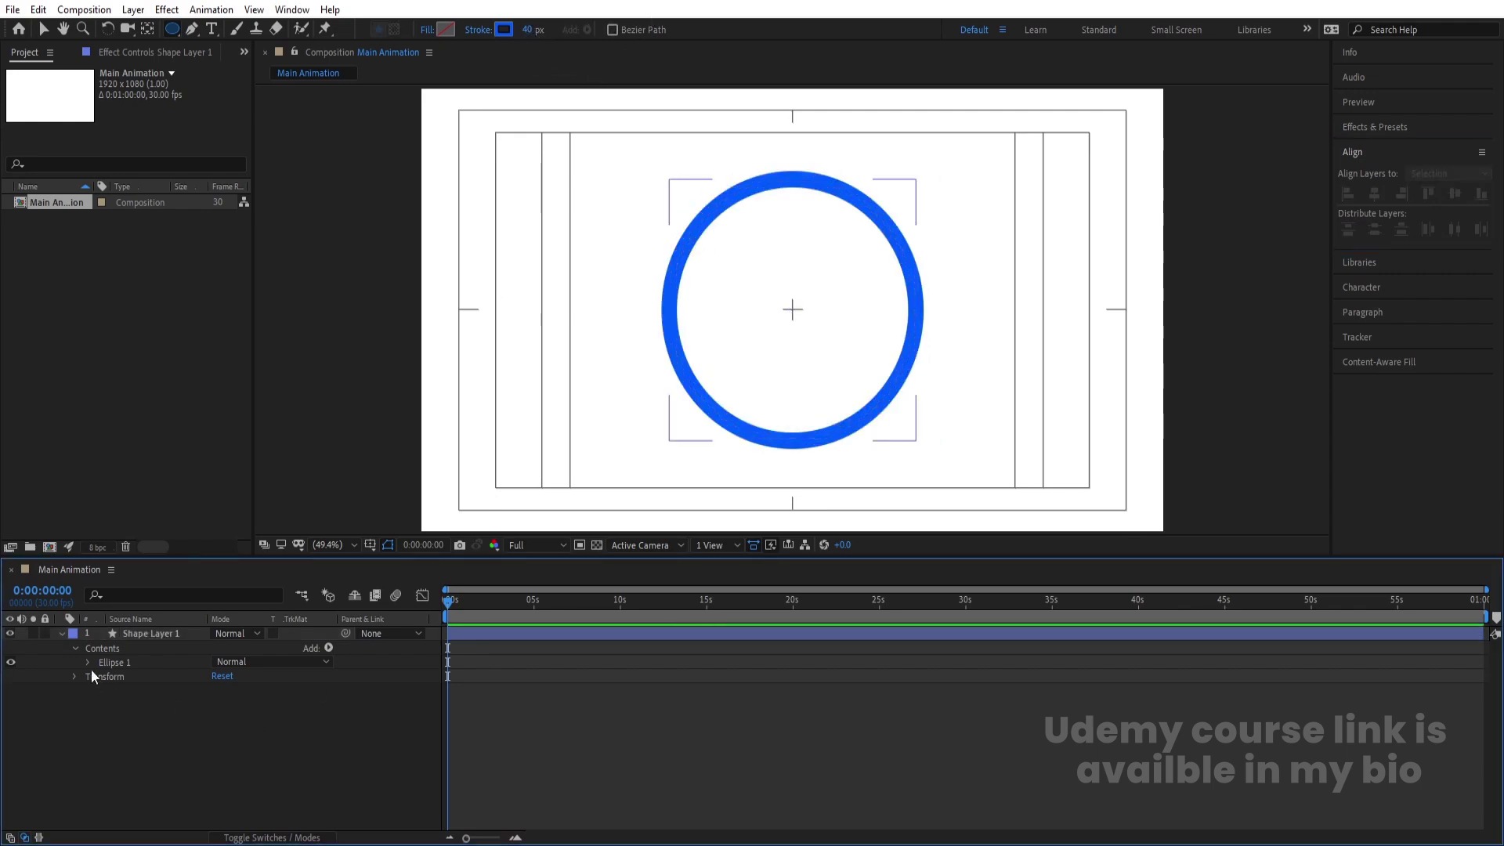
{"action": "left_click", "coordinate": [61, 635]}
Duplicate the ring layer and give the copy a bright purple fill
{"action": "left_click", "coordinate": [154, 637]}
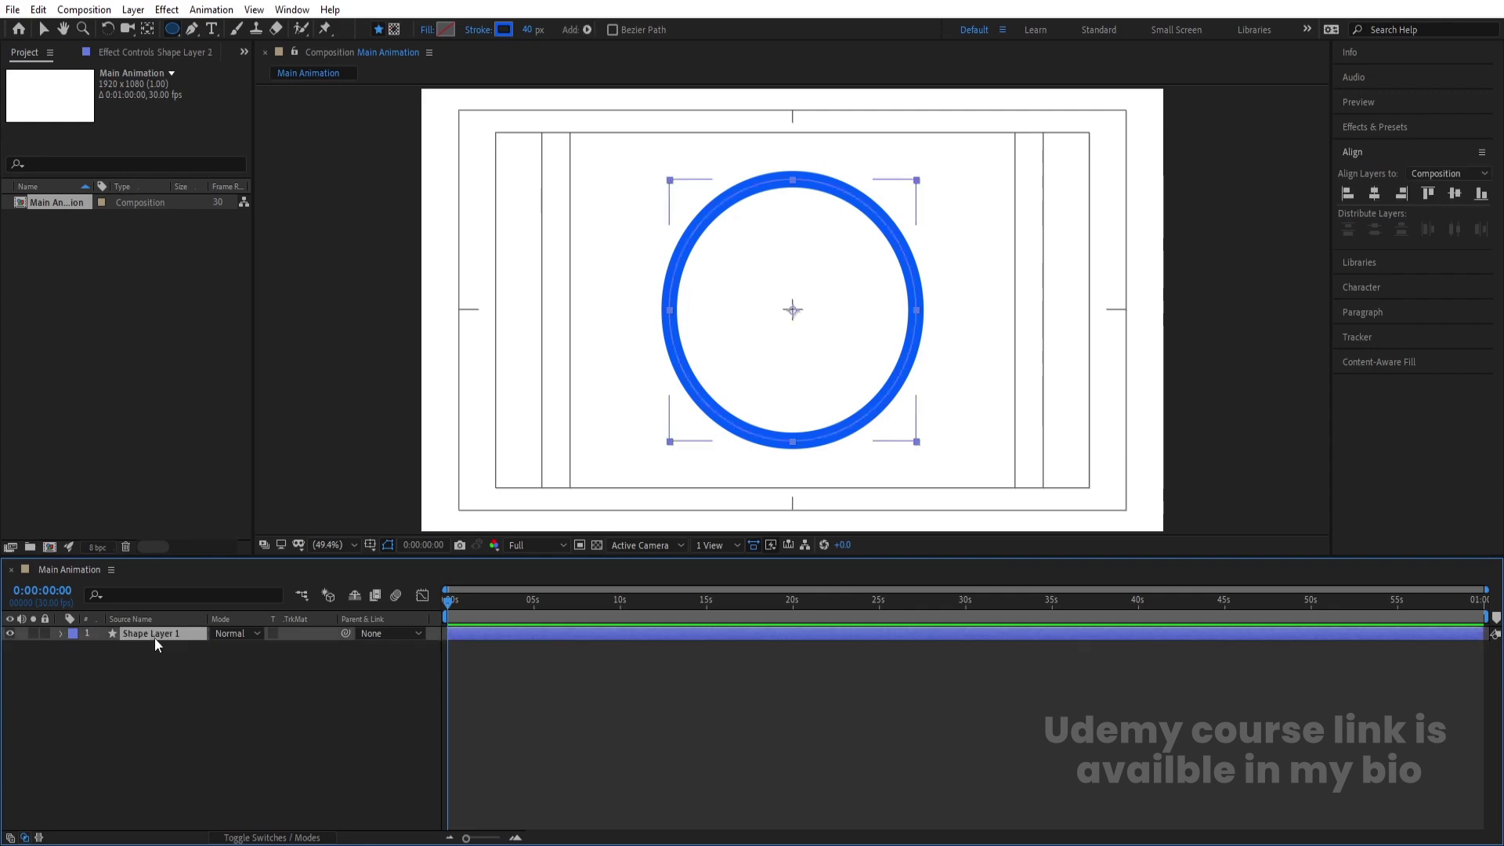
{"action": "key", "text": "ctrl+d"}
{"action": "left_click", "coordinate": [444, 30]}
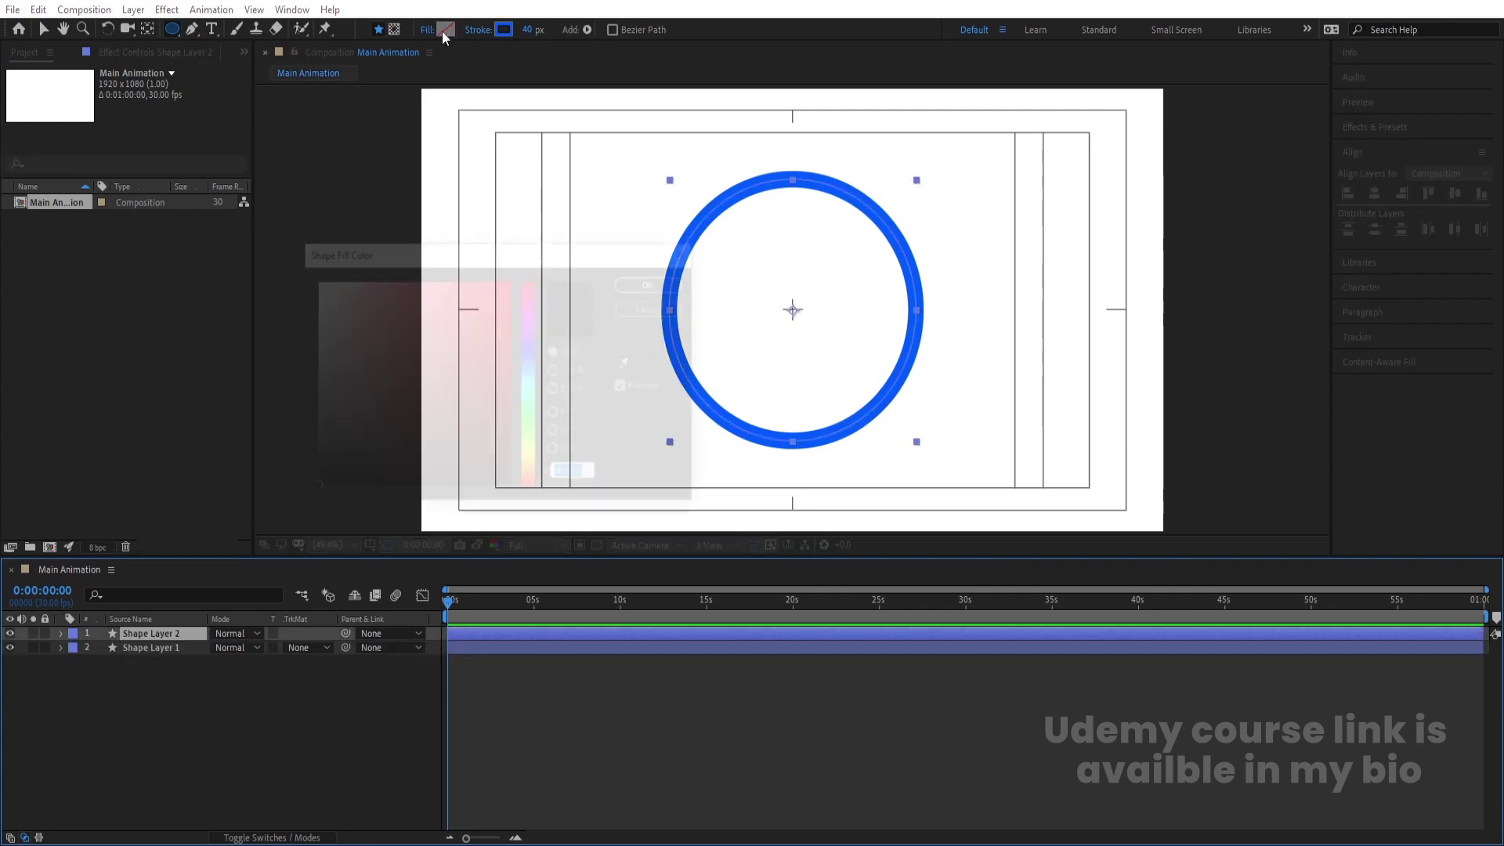
{"action": "left_click", "coordinate": [529, 344]}
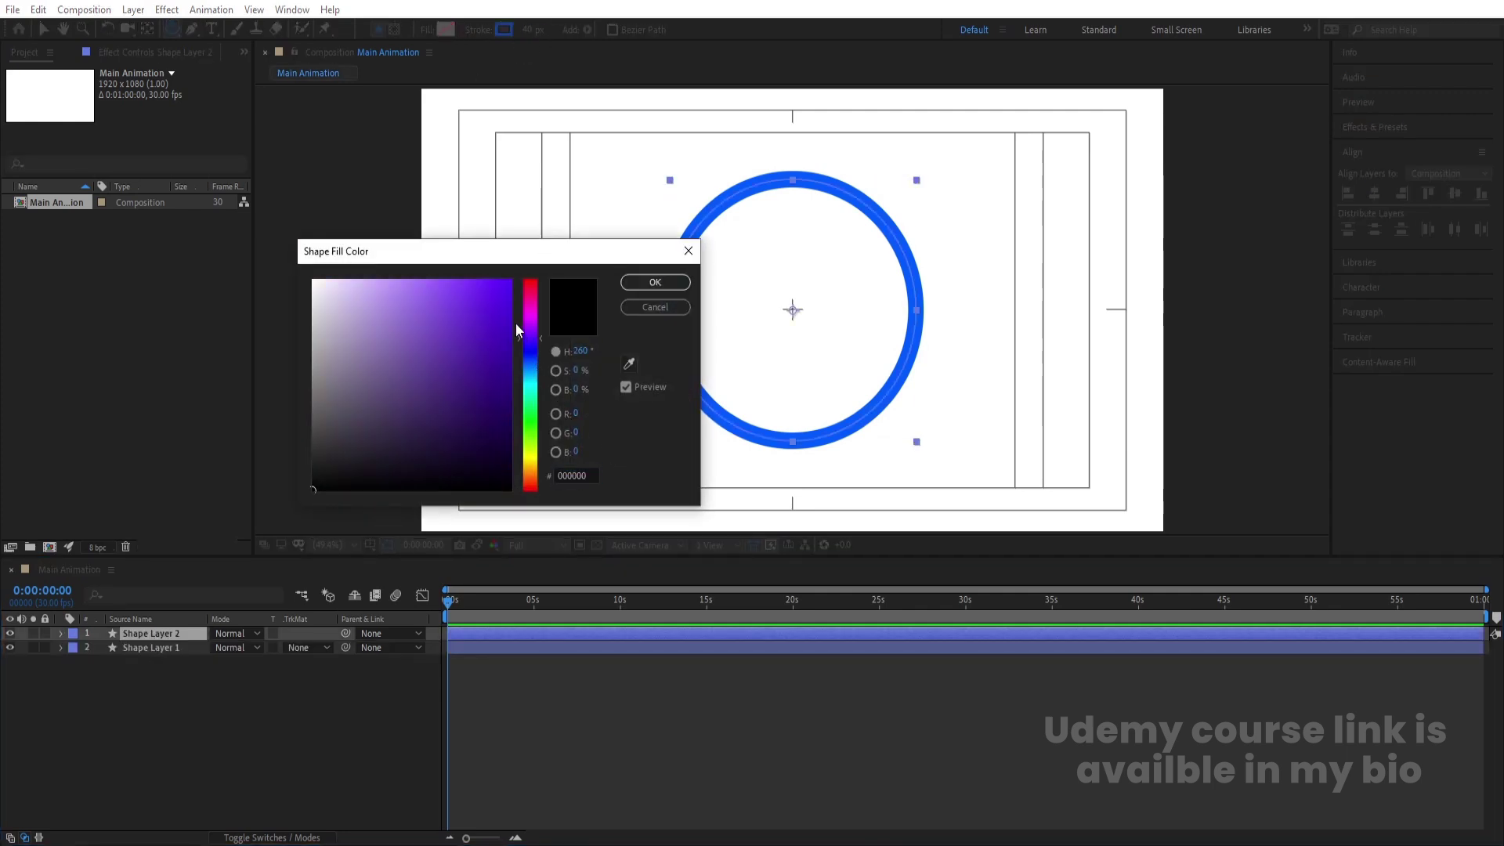
{"action": "left_click_drag", "start_coordinate": [510, 323], "coordinate": [514, 259]}
{"action": "left_click_drag", "start_coordinate": [525, 353], "coordinate": [525, 333]}
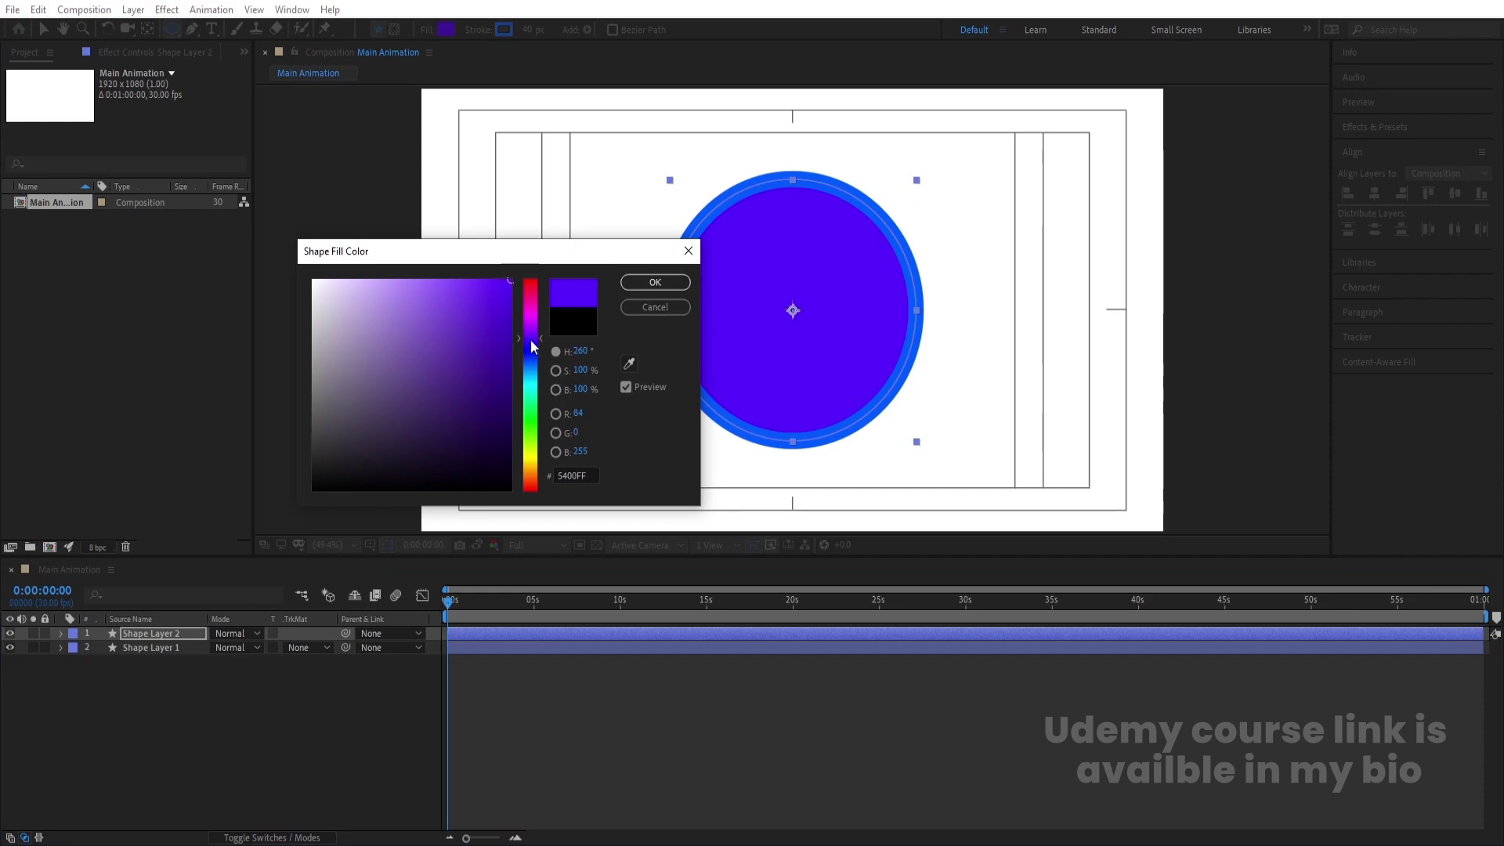
{"action": "left_click", "coordinate": [655, 282]}
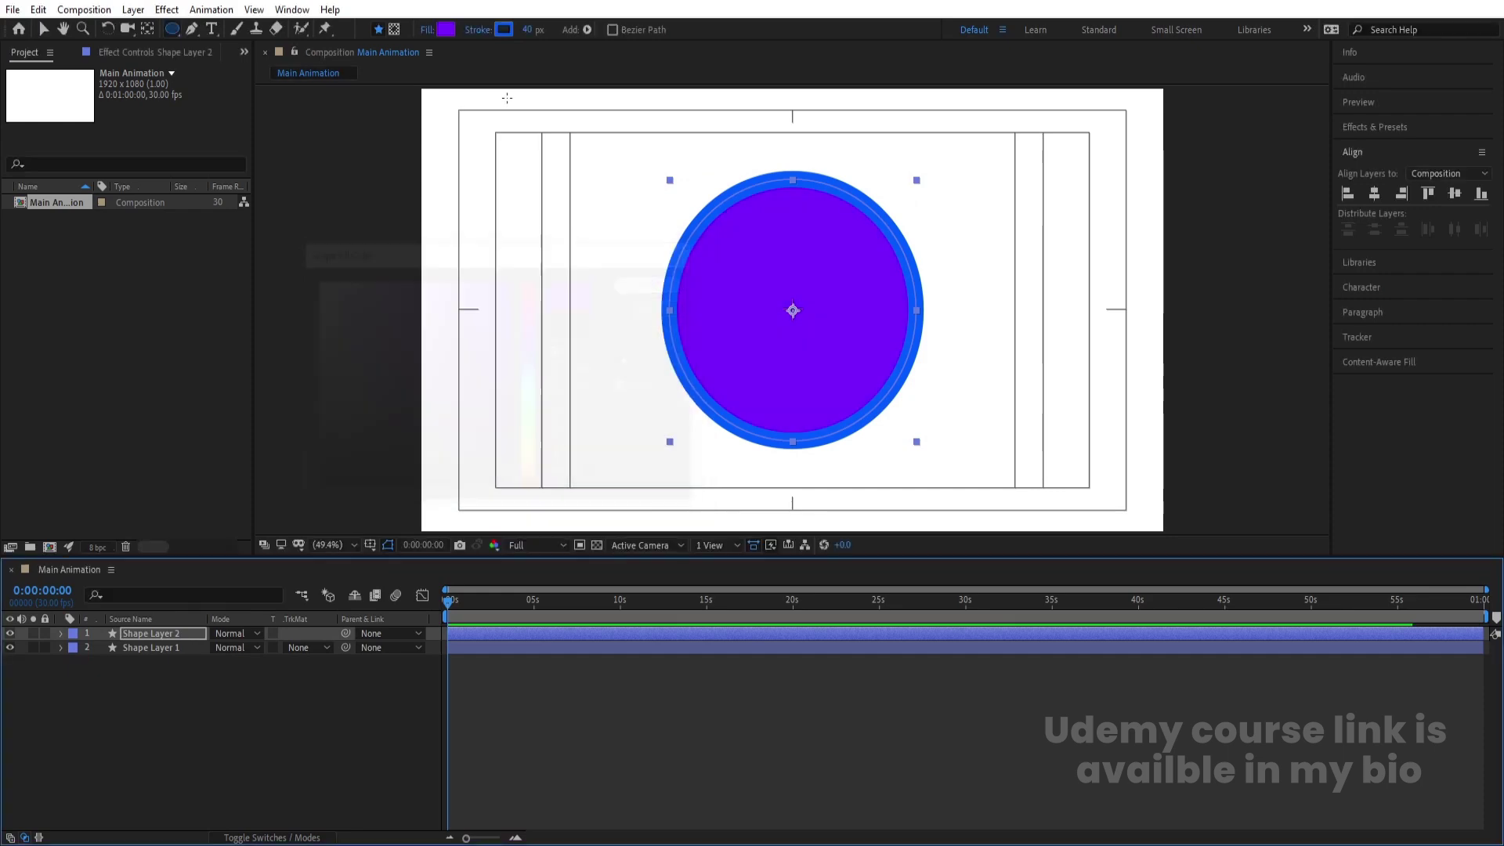
Change the stroke color of the purple circle to white
{"action": "left_click", "coordinate": [503, 30]}
{"action": "left_click_drag", "start_coordinate": [395, 442], "coordinate": [220, 143]}
{"action": "key", "text": "Return"}
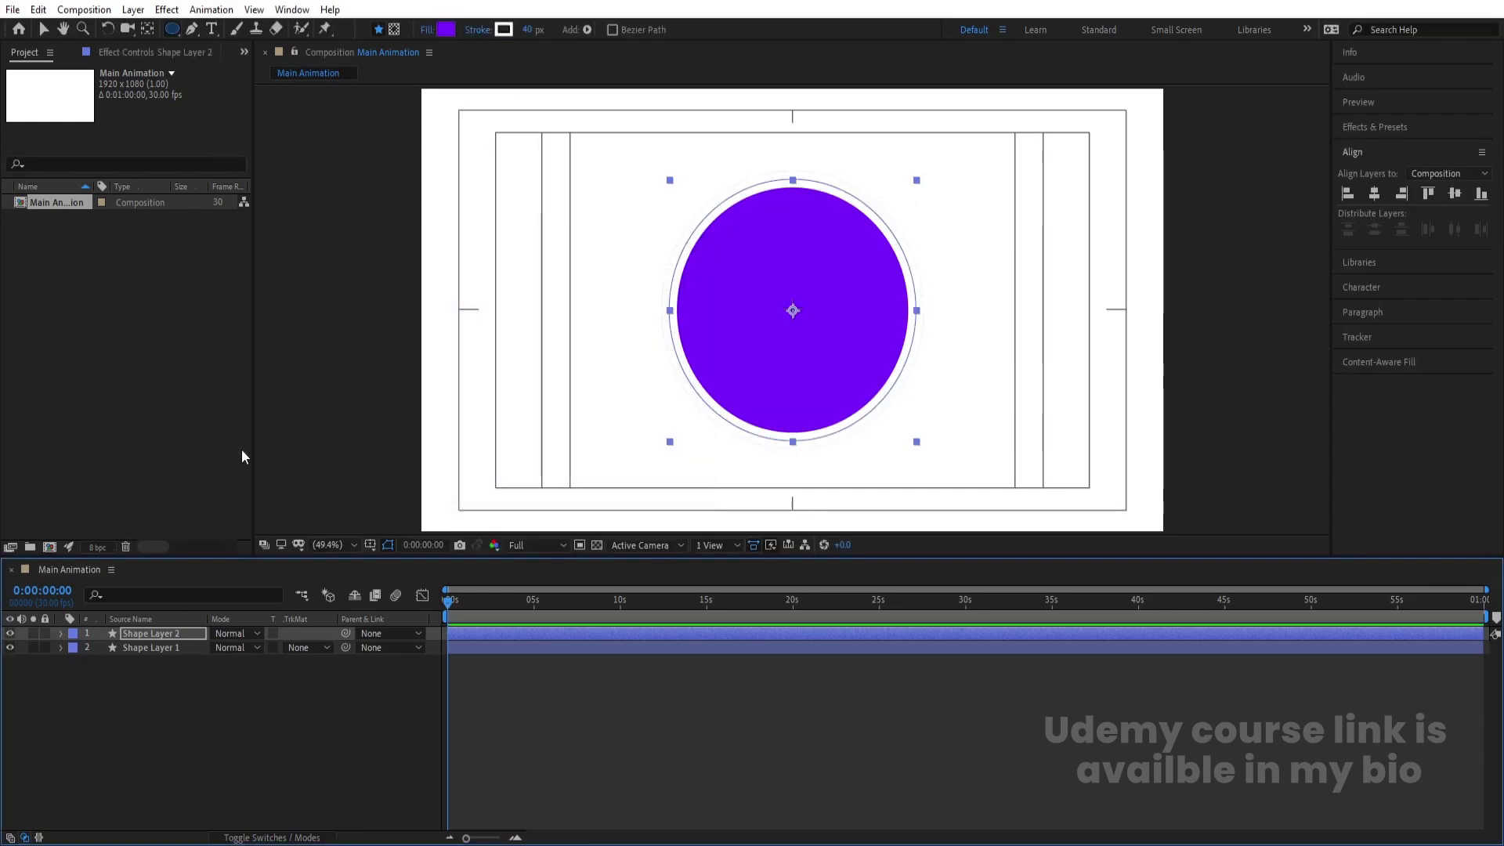
Scale the purple circle down to 22% and move it onto the top of the blue ring
{"action": "key", "text": "s"}
{"action": "left_click_drag", "start_coordinate": [226, 650], "coordinate": [170, 647]}
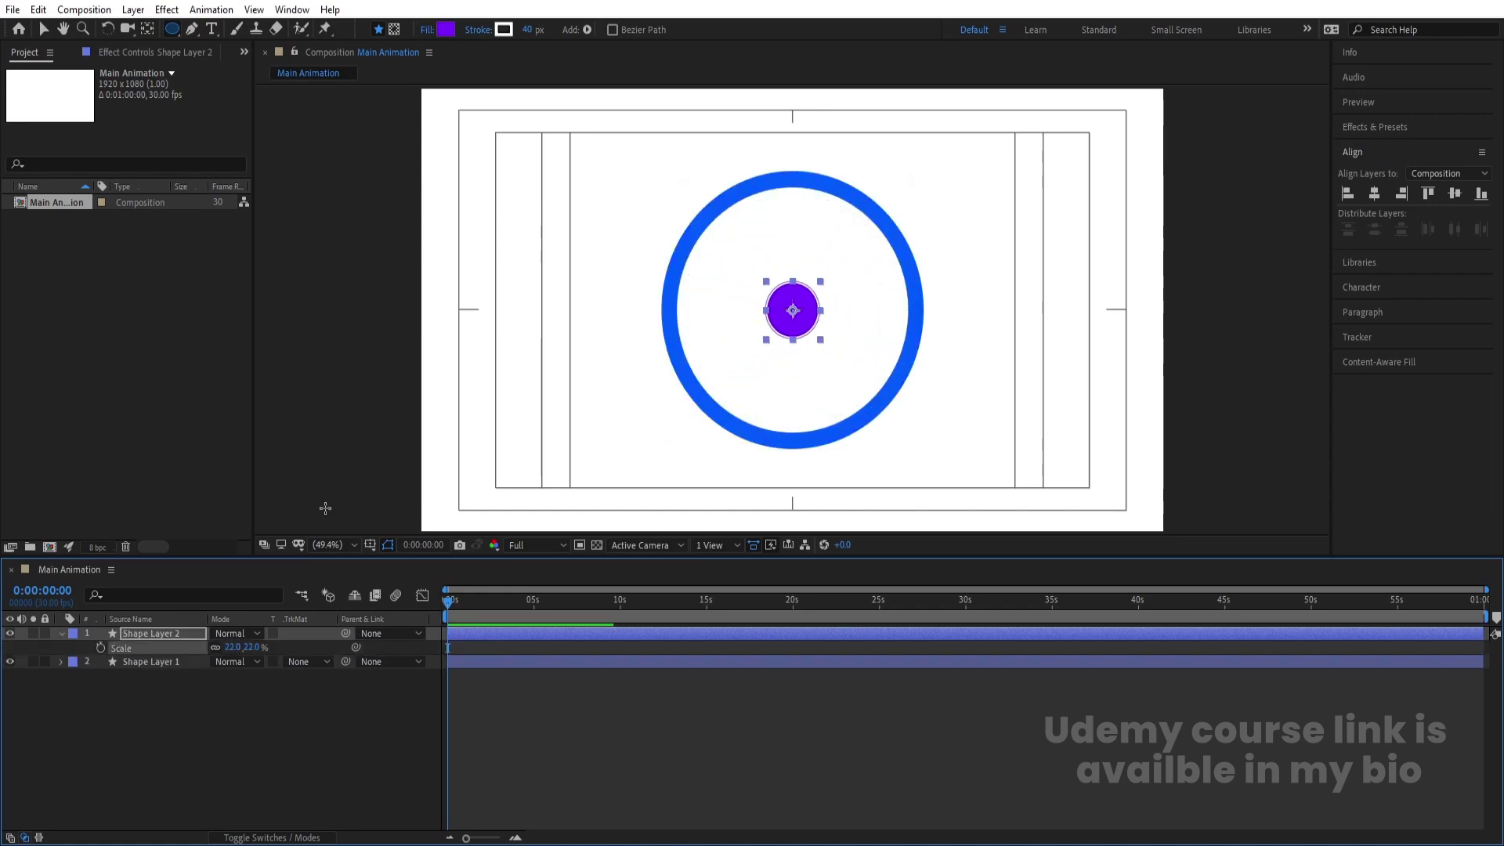
{"action": "key", "text": "v"}
{"action": "left_click_drag", "start_coordinate": [807, 314], "coordinate": [811, 182]}
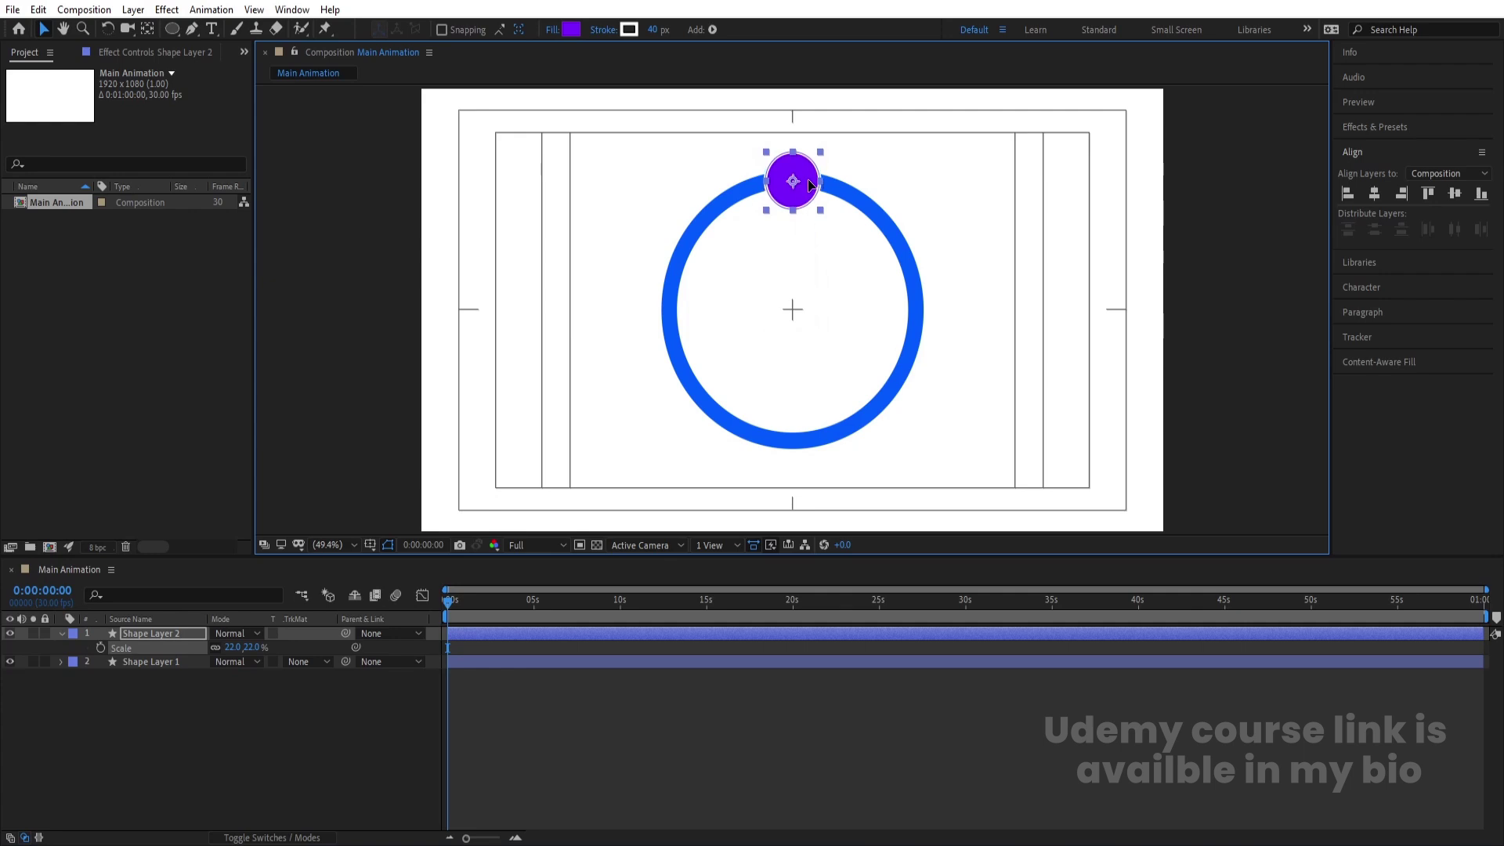
Reduce the purple circle's scale further to 10%
{"action": "left_click", "coordinate": [232, 648]}
{"action": "type", "text": "14"}
{"action": "key", "text": "Return"}
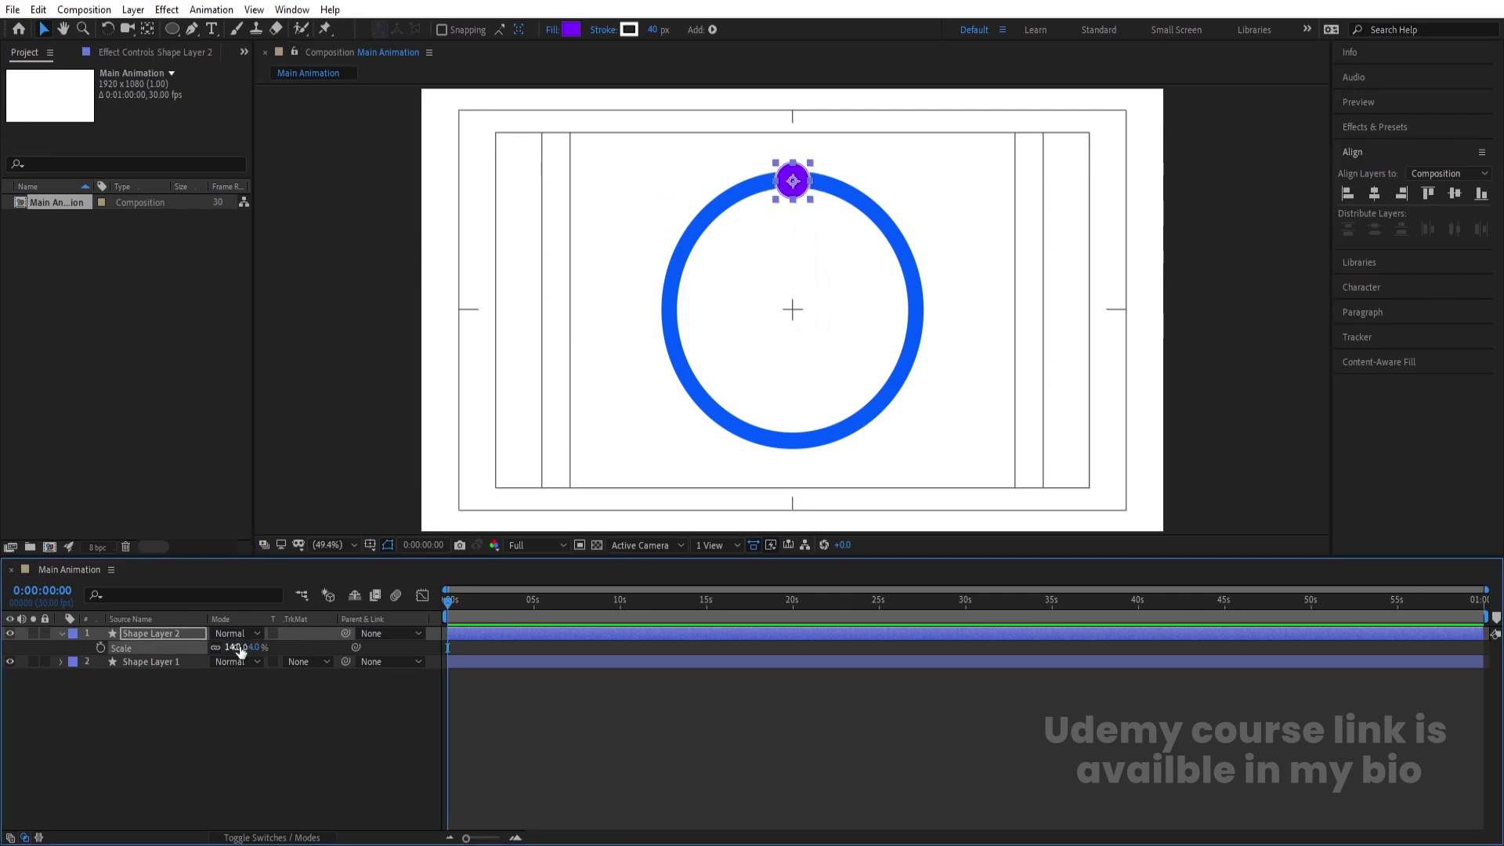
{"action": "left_click", "coordinate": [239, 648]}
{"action": "key", "text": "Return"}
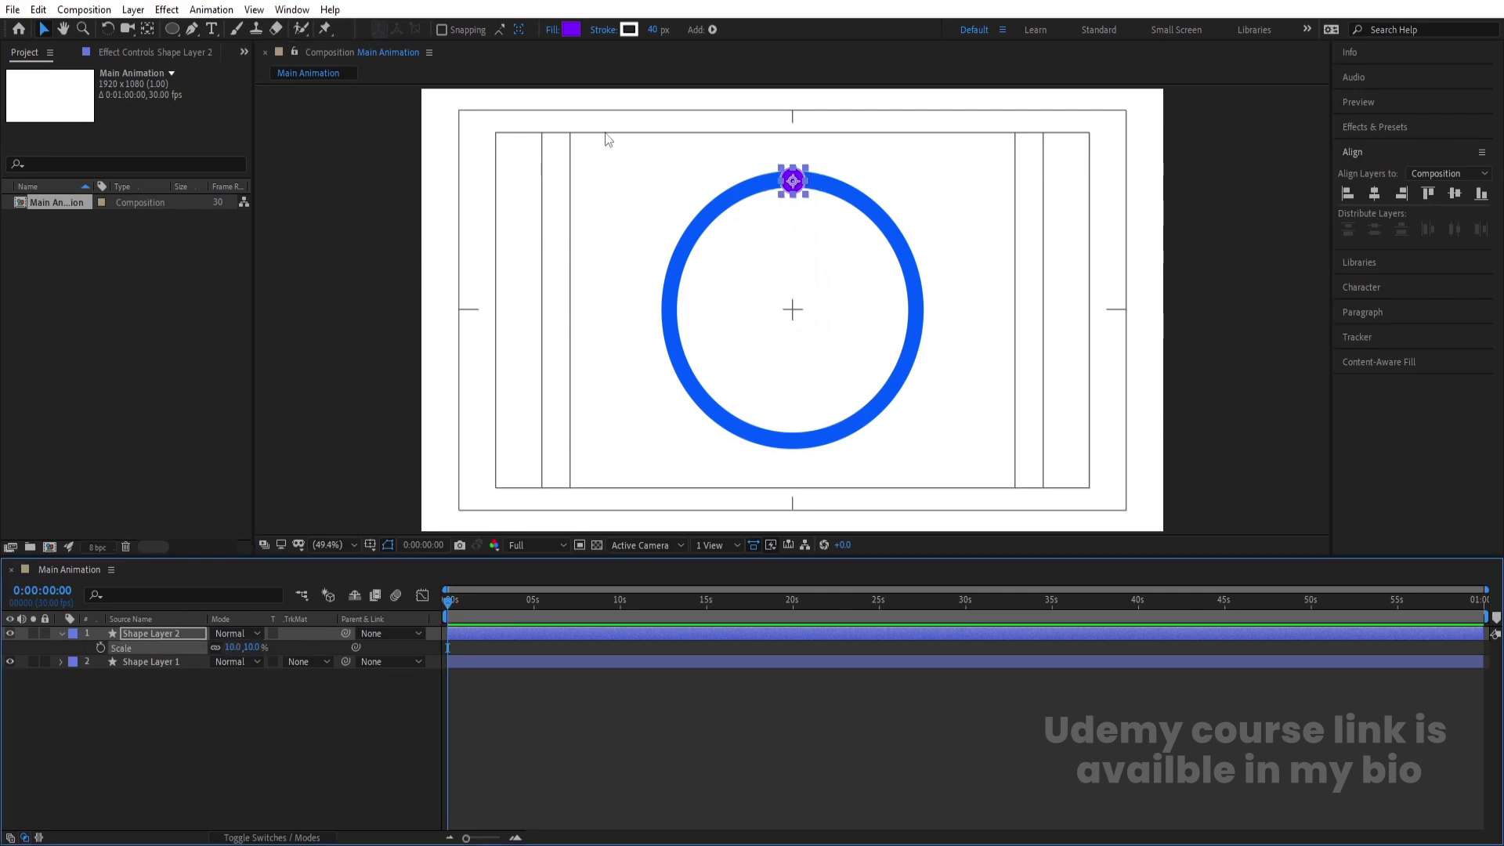
Widen the small purple circle's white stroke to 129 px and fit the composition back in the viewer
{"action": "scroll", "coordinate": [798, 177], "scroll_direction": "up", "scroll_amount": 4}
{"action": "left_click_drag", "start_coordinate": [659, 30], "coordinate": [738, 33]}
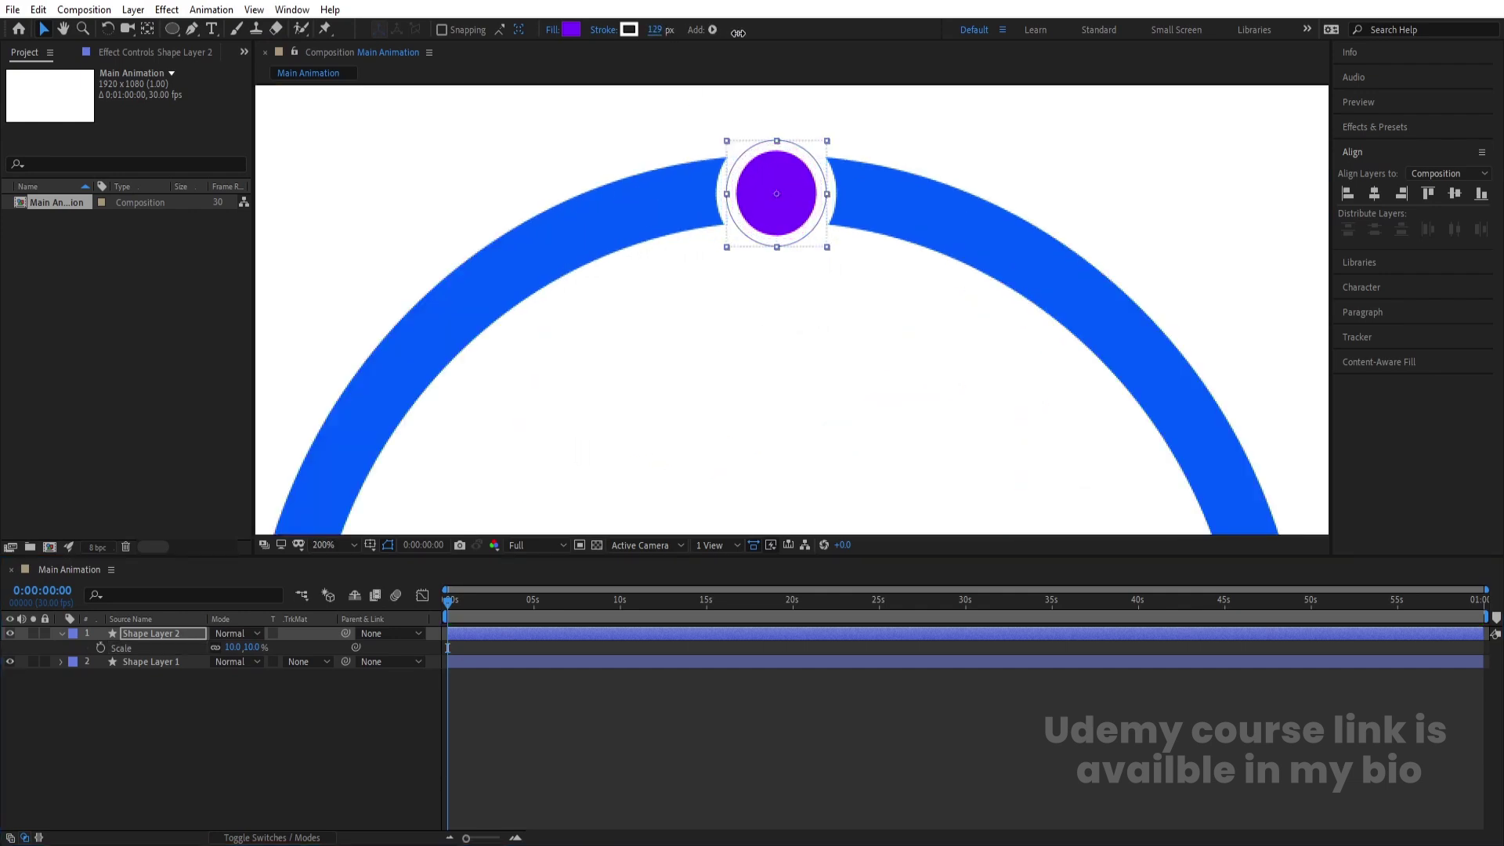
{"action": "left_click", "coordinate": [345, 541]}
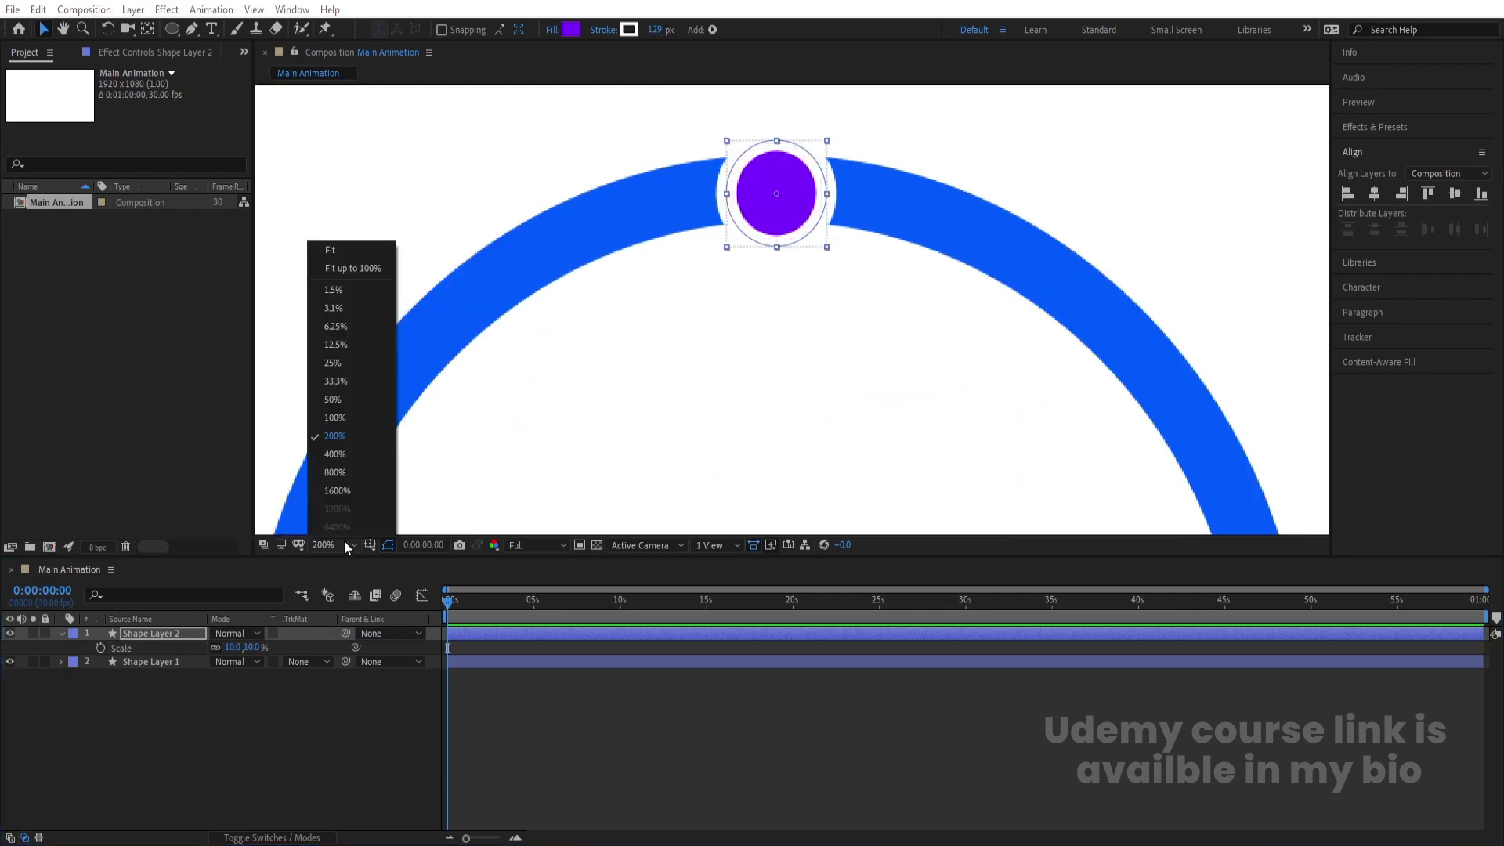
{"action": "left_click", "coordinate": [333, 246]}
{"action": "left_click", "coordinate": [224, 750]}
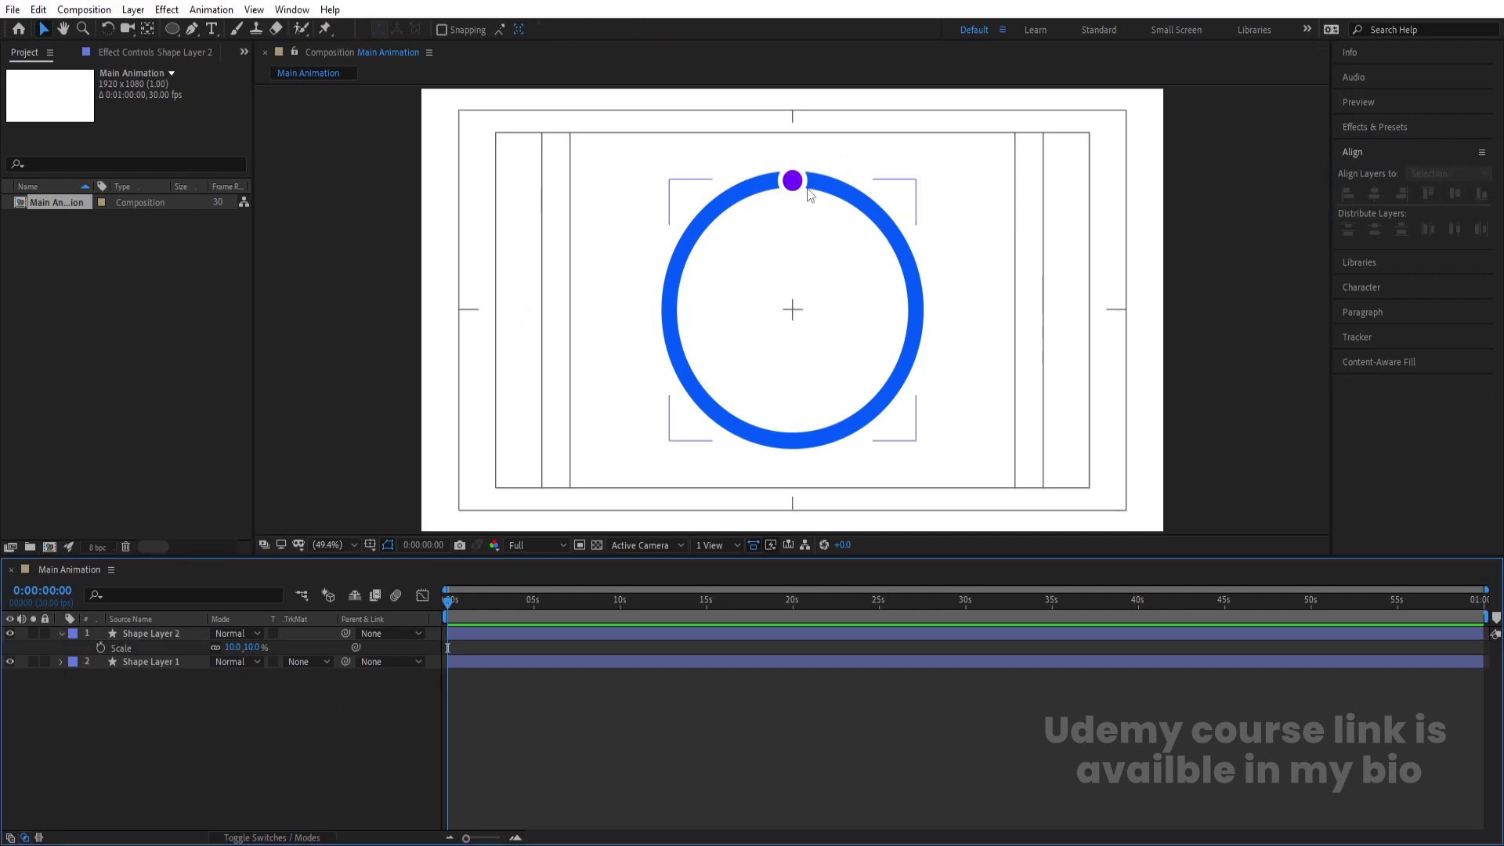
Add a Position keyframe to the small circle at 0 seconds and set its Y value to 295.9, just inside the ring
{"action": "left_click", "coordinate": [141, 633]}
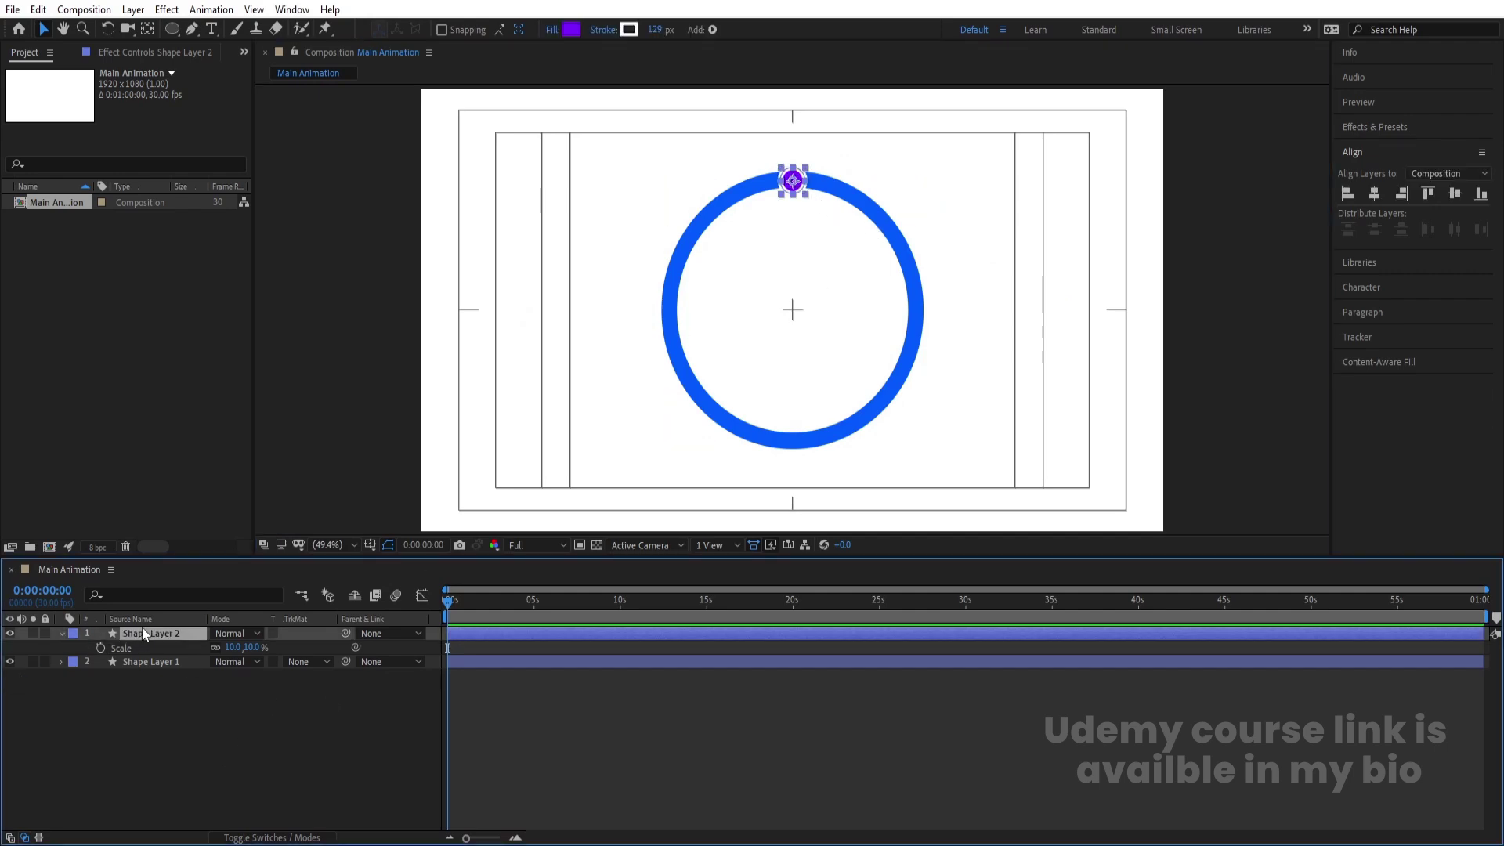
{"action": "key", "text": "p"}
{"action": "left_click", "coordinate": [105, 649]}
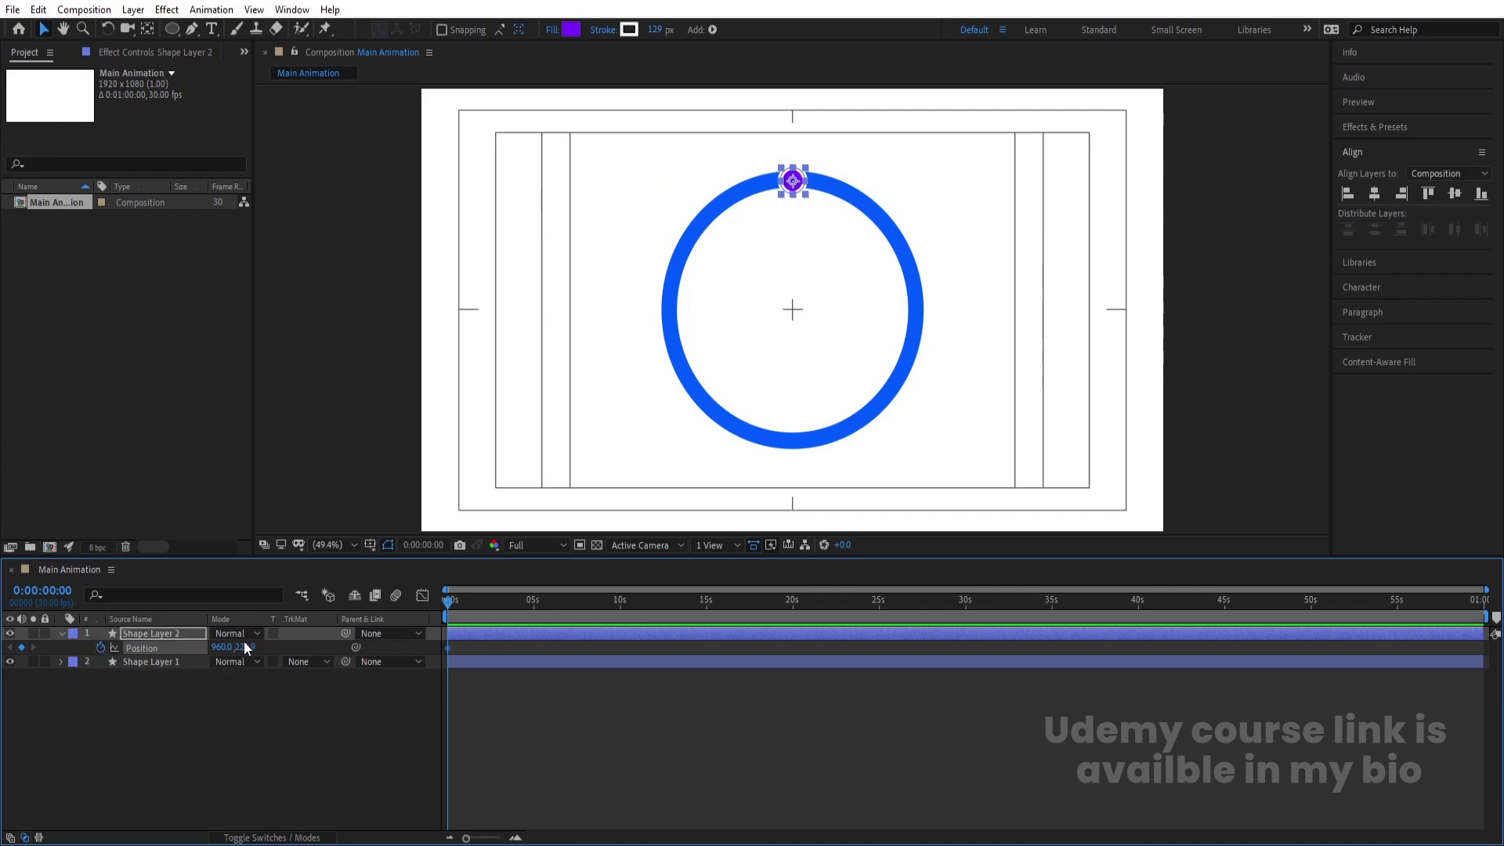
{"action": "left_click_drag", "start_coordinate": [239, 645], "coordinate": [282, 655]}
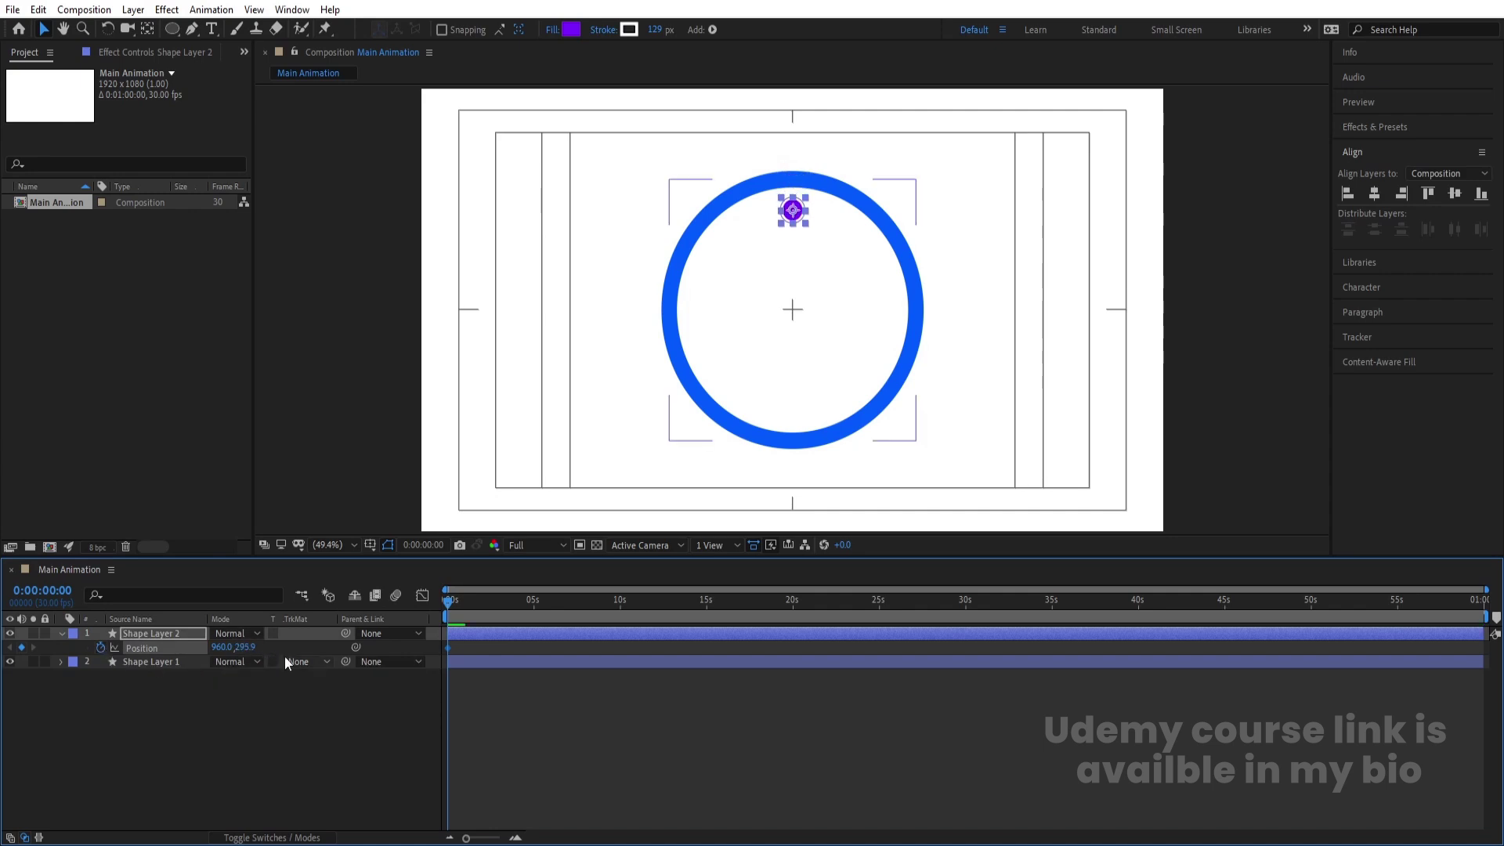
{"action": "left_click", "coordinate": [207, 754]}
Add a Position keyframe at 1 second with the small circle's Y value at 152.9, just above the ring
{"action": "key", "text": "equal"}
{"action": "key", "text": "equal"}
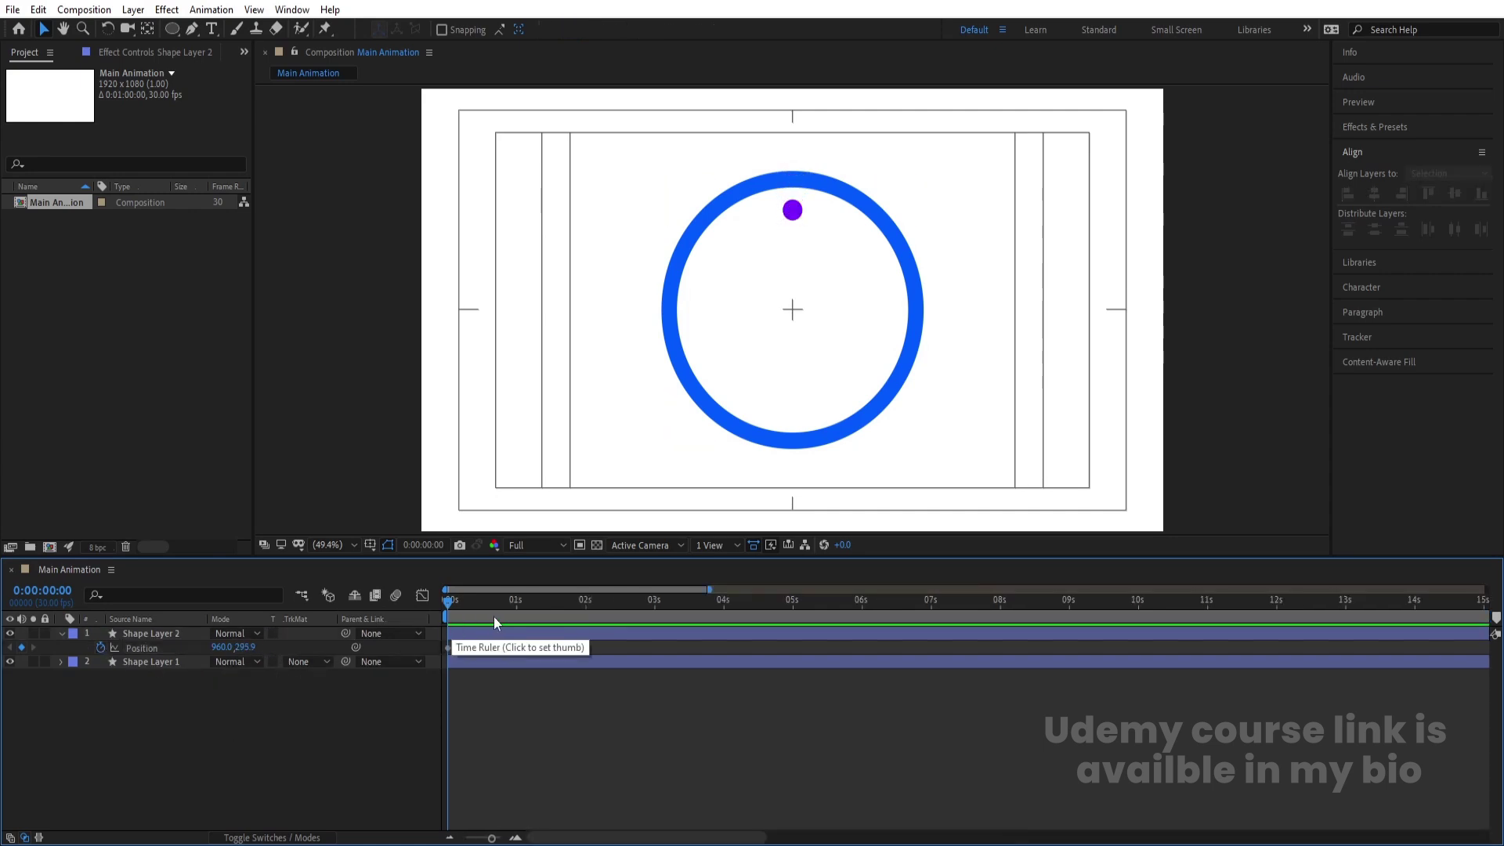
{"action": "left_click", "coordinate": [518, 603]}
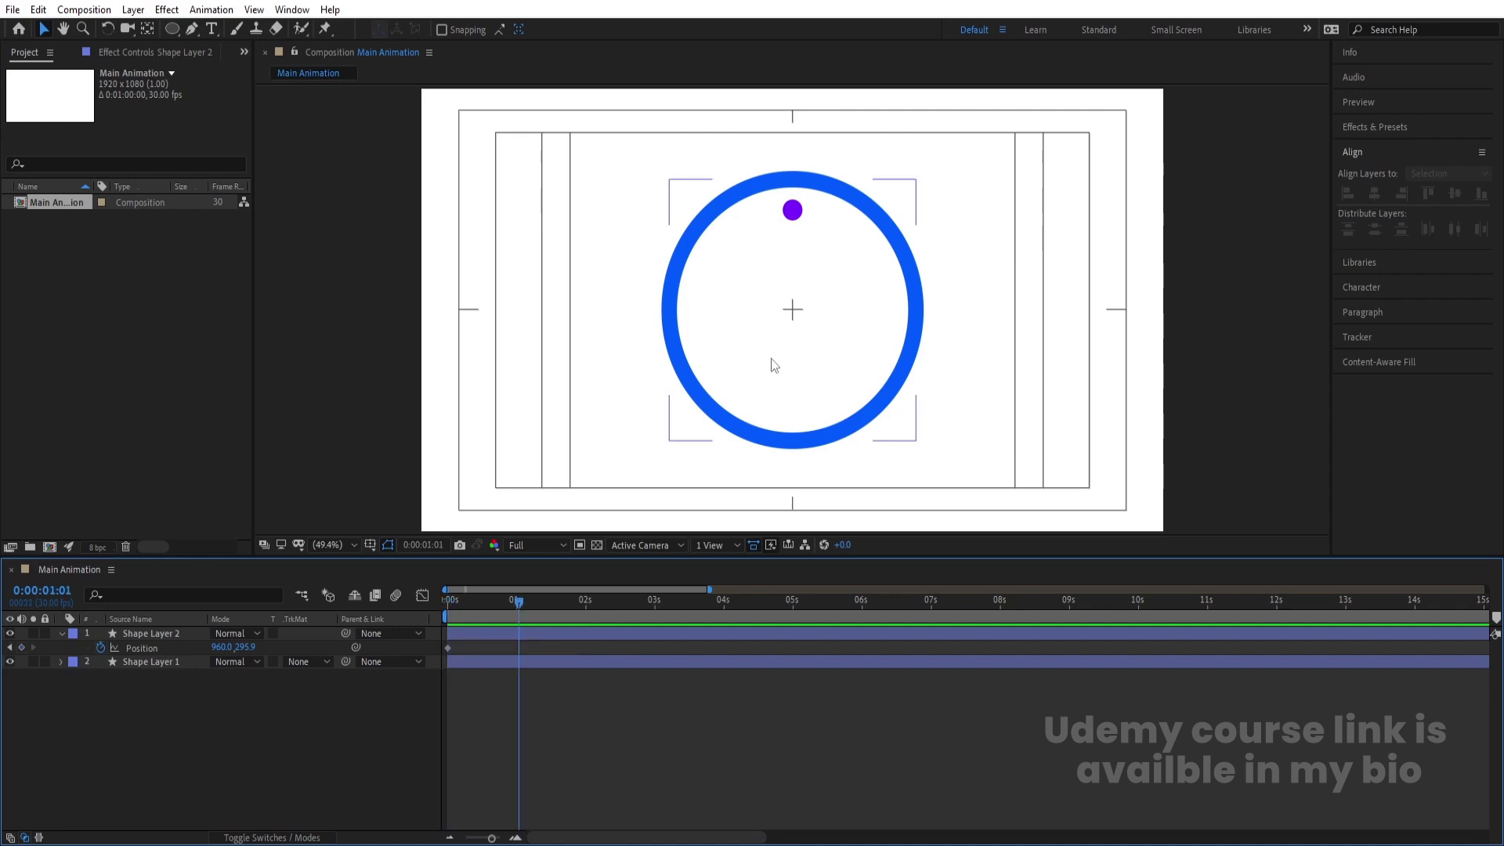
{"action": "key", "text": "Page_Up"}
{"action": "left_click", "coordinate": [153, 641]}
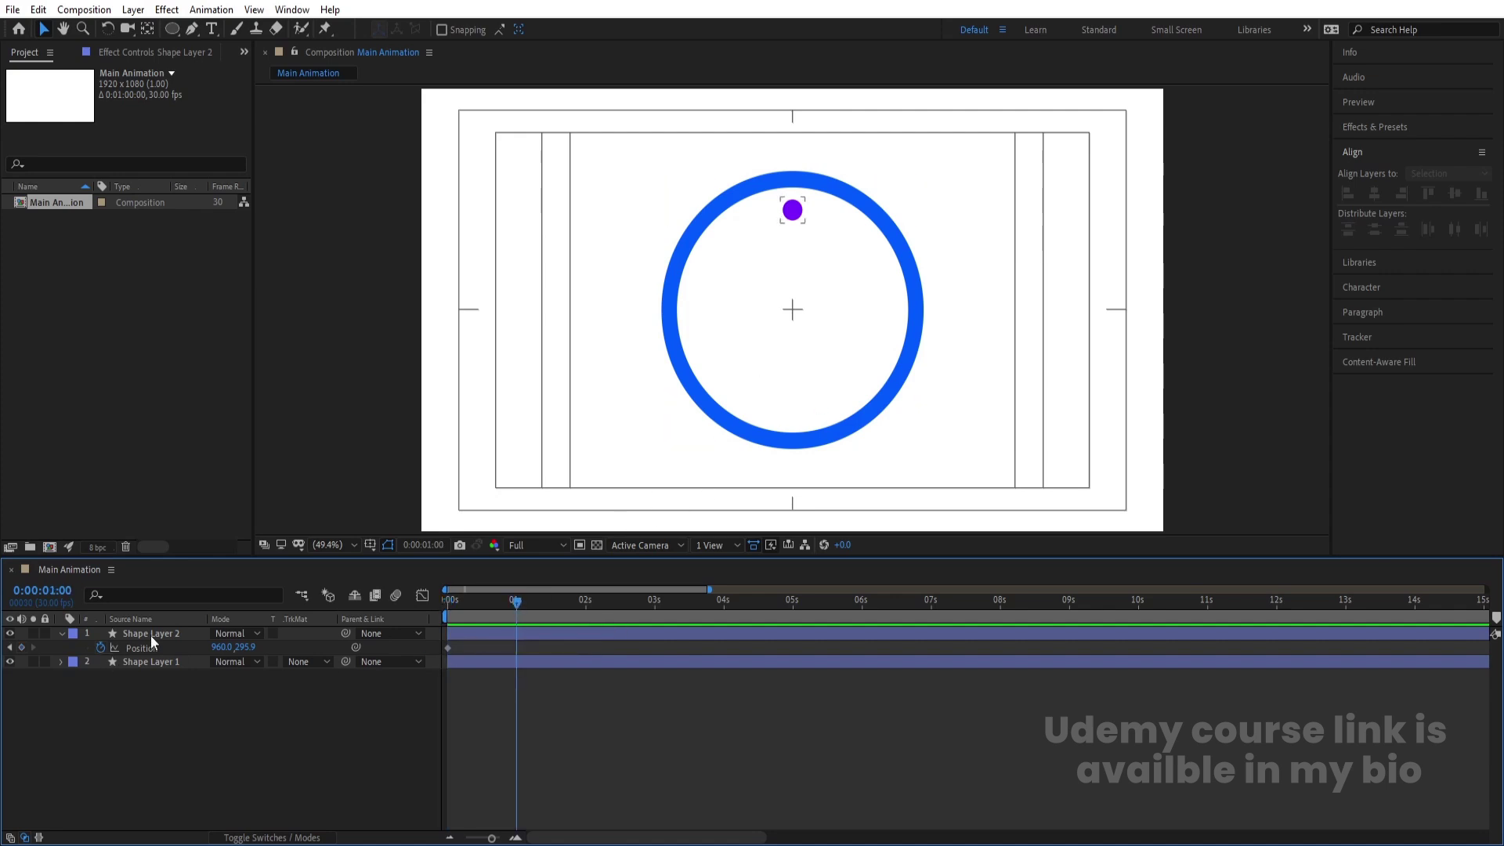
{"action": "left_click", "coordinate": [164, 634]}
{"action": "left_click_drag", "start_coordinate": [245, 647], "coordinate": [147, 626]}
Copy the small circle's first Position keyframe to 2 seconds and return to the start of the timeline
{"action": "left_click", "coordinate": [585, 602]}
{"action": "left_click", "coordinate": [447, 648]}
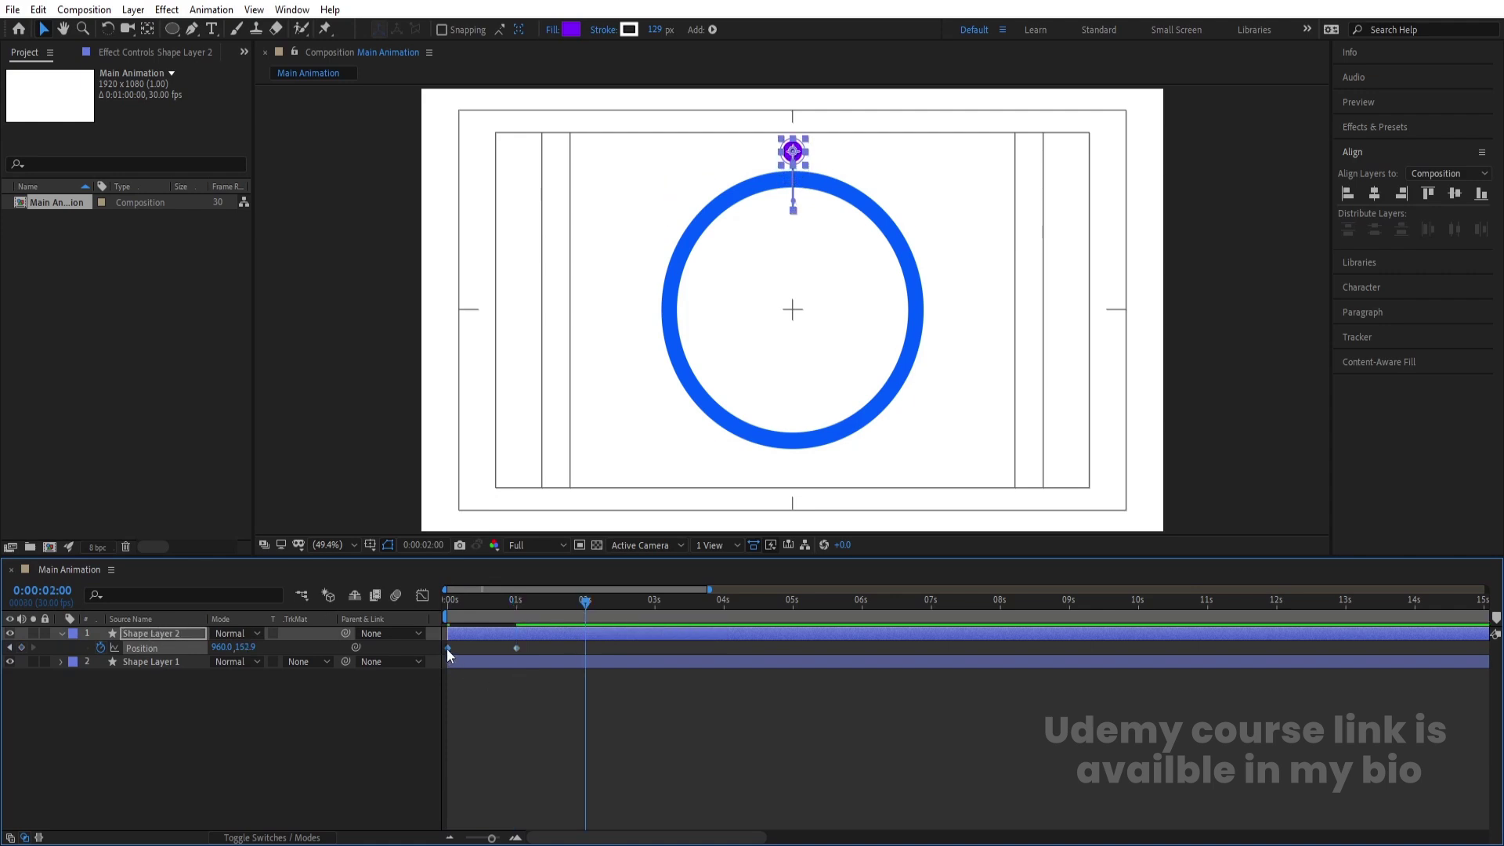
{"action": "key", "text": "ctrl+c"}
{"action": "key", "text": "ctrl+v"}
{"action": "key", "text": "Home"}
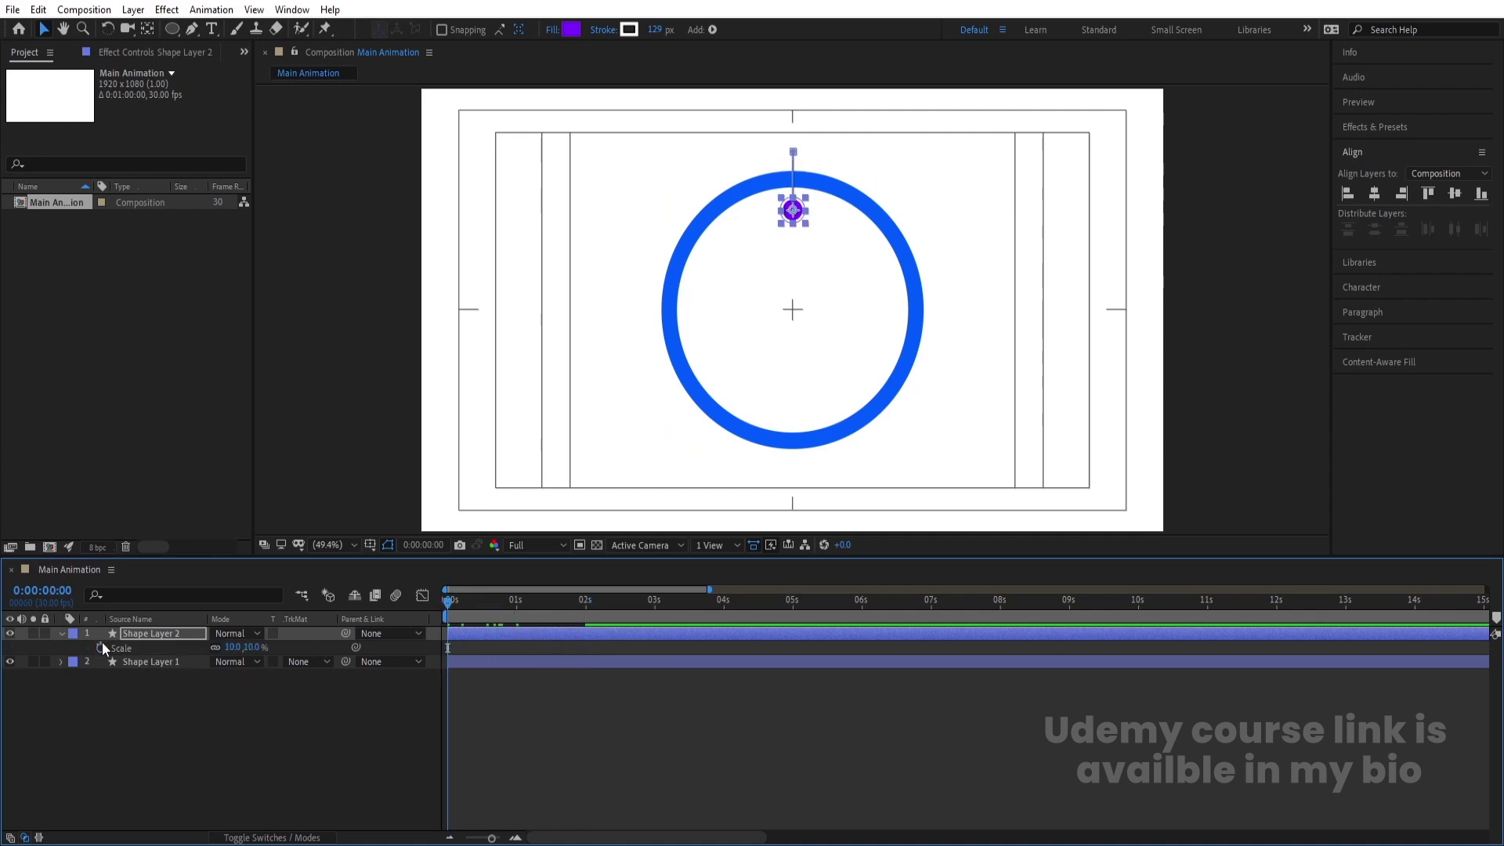
Show the small circle's Scale and Position together and add 10% Scale keyframes at 0, 1 and 2 seconds
{"action": "key", "text": "s"}
{"action": "key", "text": "shift+p"}
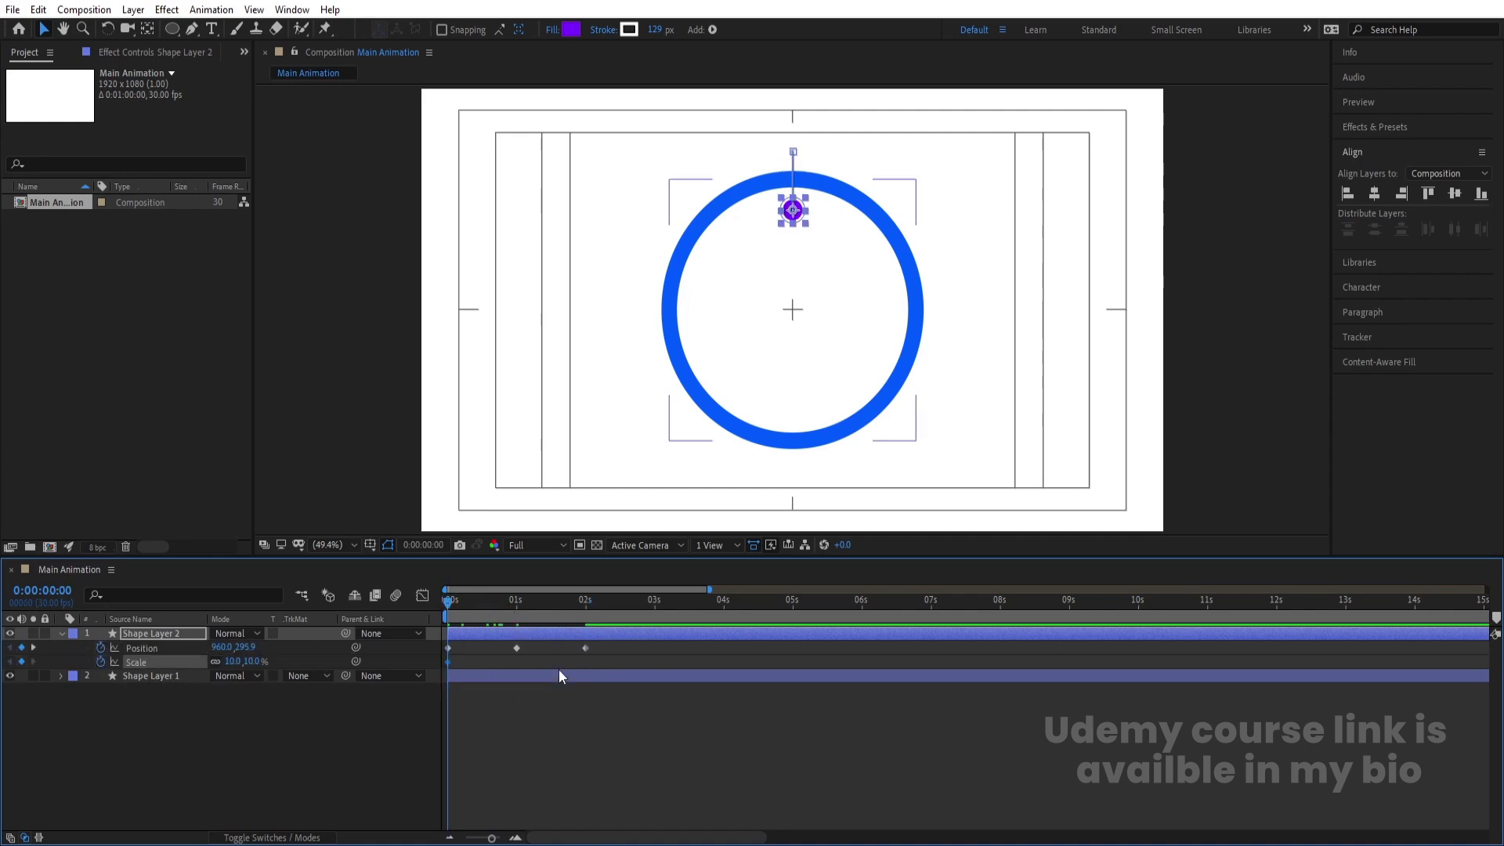
{"action": "key", "text": "equal"}
{"action": "left_click", "coordinate": [585, 602]}
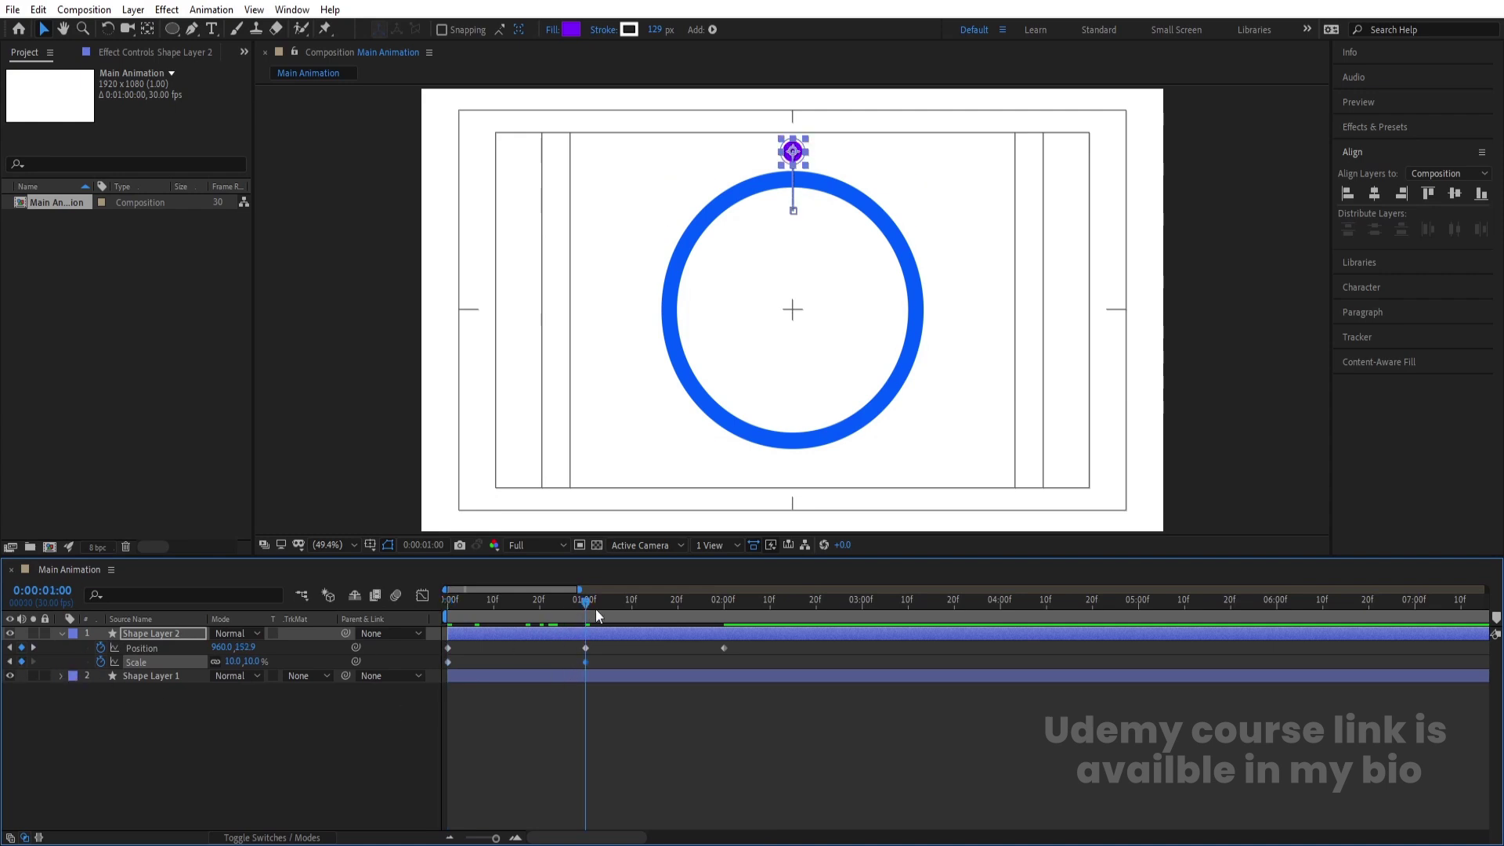
{"action": "left_click", "coordinate": [655, 600]}
{"action": "key", "text": "k"}
{"action": "left_click", "coordinate": [21, 662]}
Add a Scale keyframe at frame 16, where the small circle crosses the ring, and set it to 14%
{"action": "left_click", "coordinate": [522, 603]}
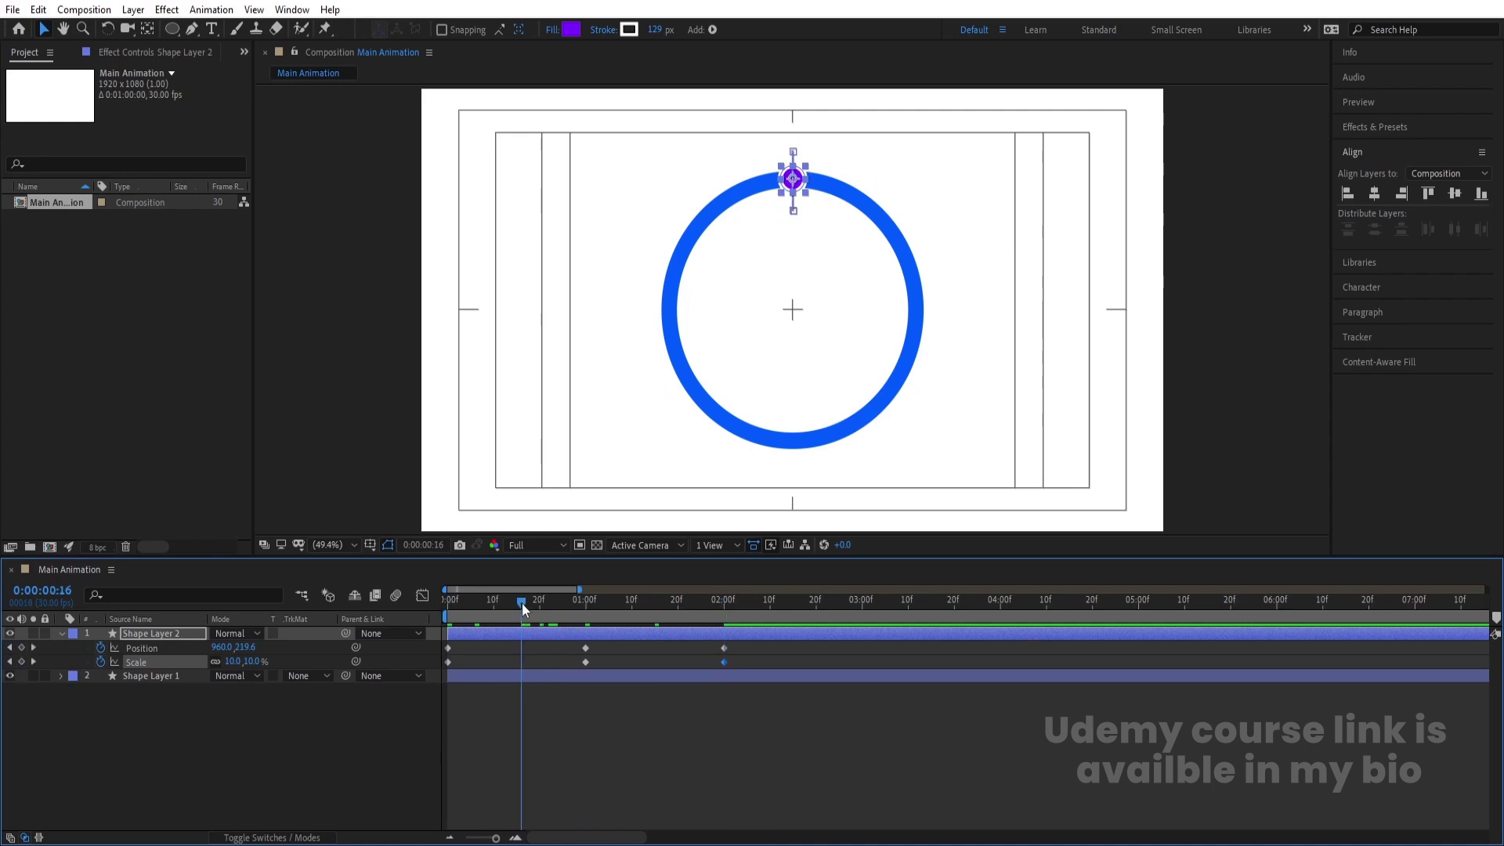
{"action": "left_click", "coordinate": [231, 662]}
{"action": "type", "text": "20"}
{"action": "key", "text": "Return"}
{"action": "left_click", "coordinate": [230, 662]}
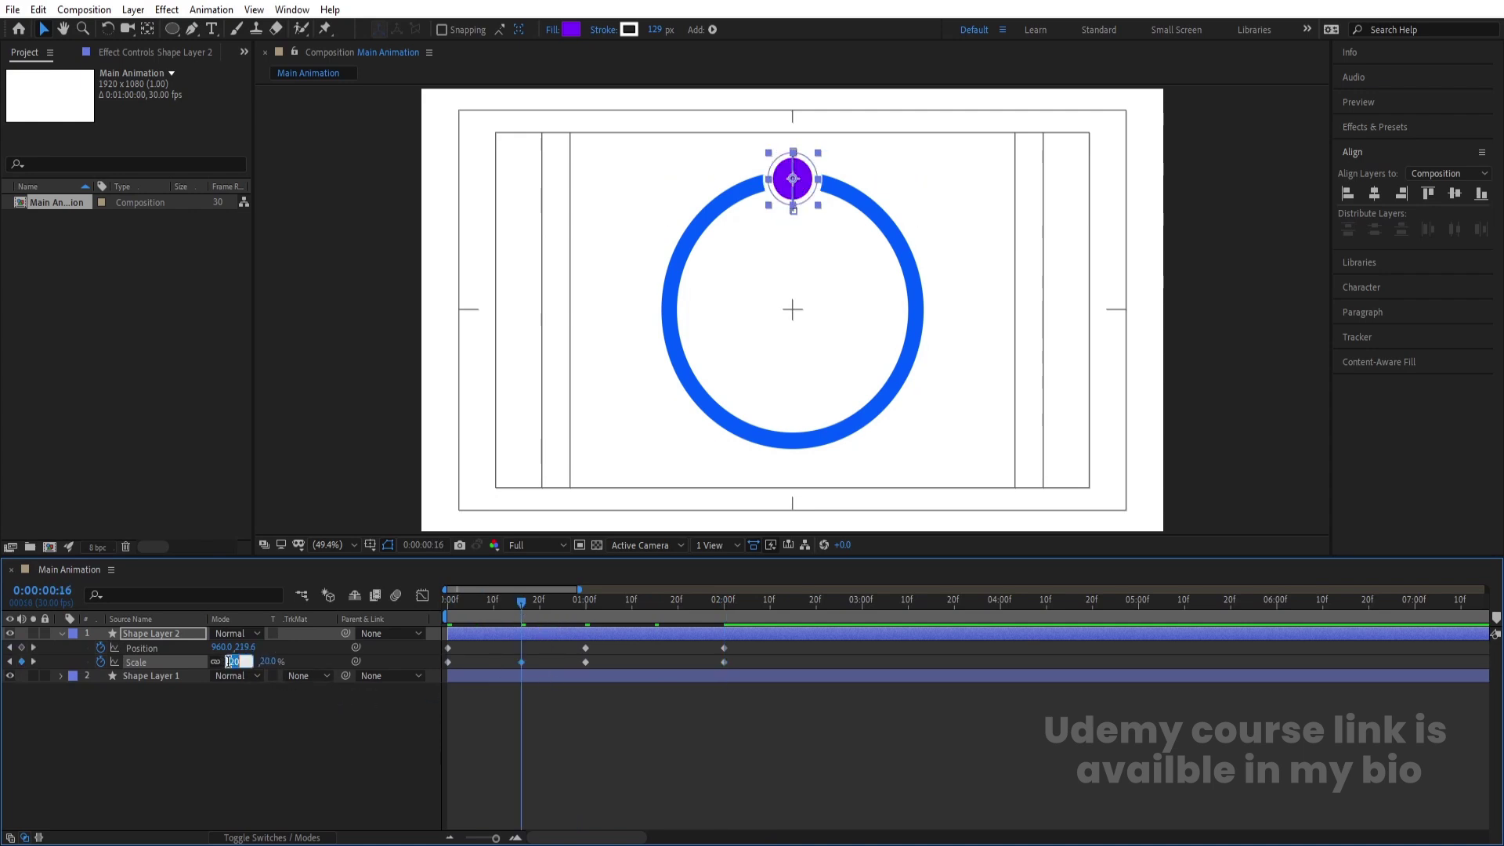
{"action": "key", "text": "Return"}
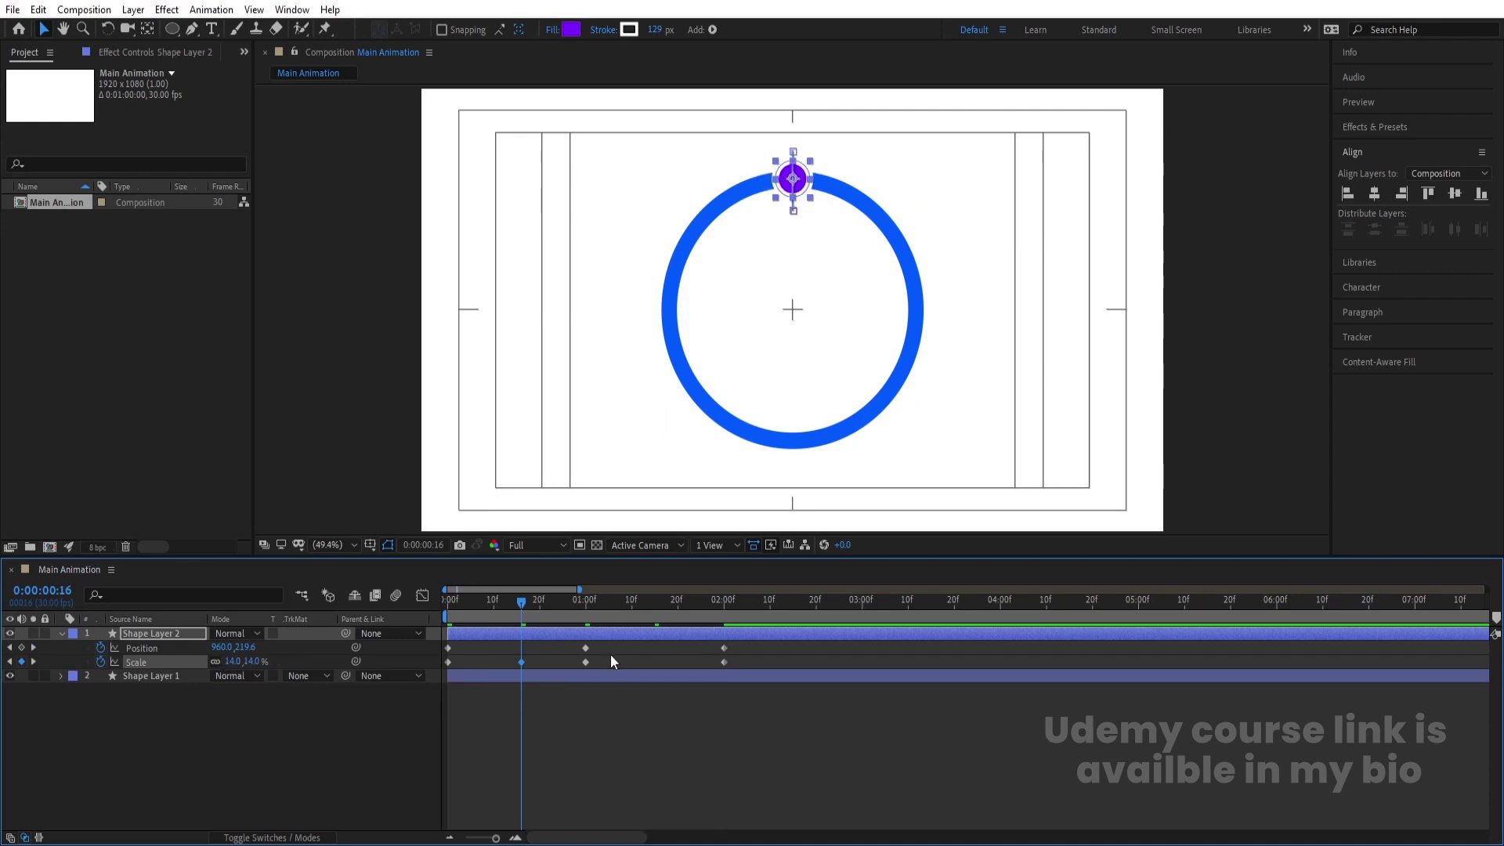
Preview the movement, then set the small circle's Scale keyframe at frame 16 to 20%
{"action": "key", "text": "space"}
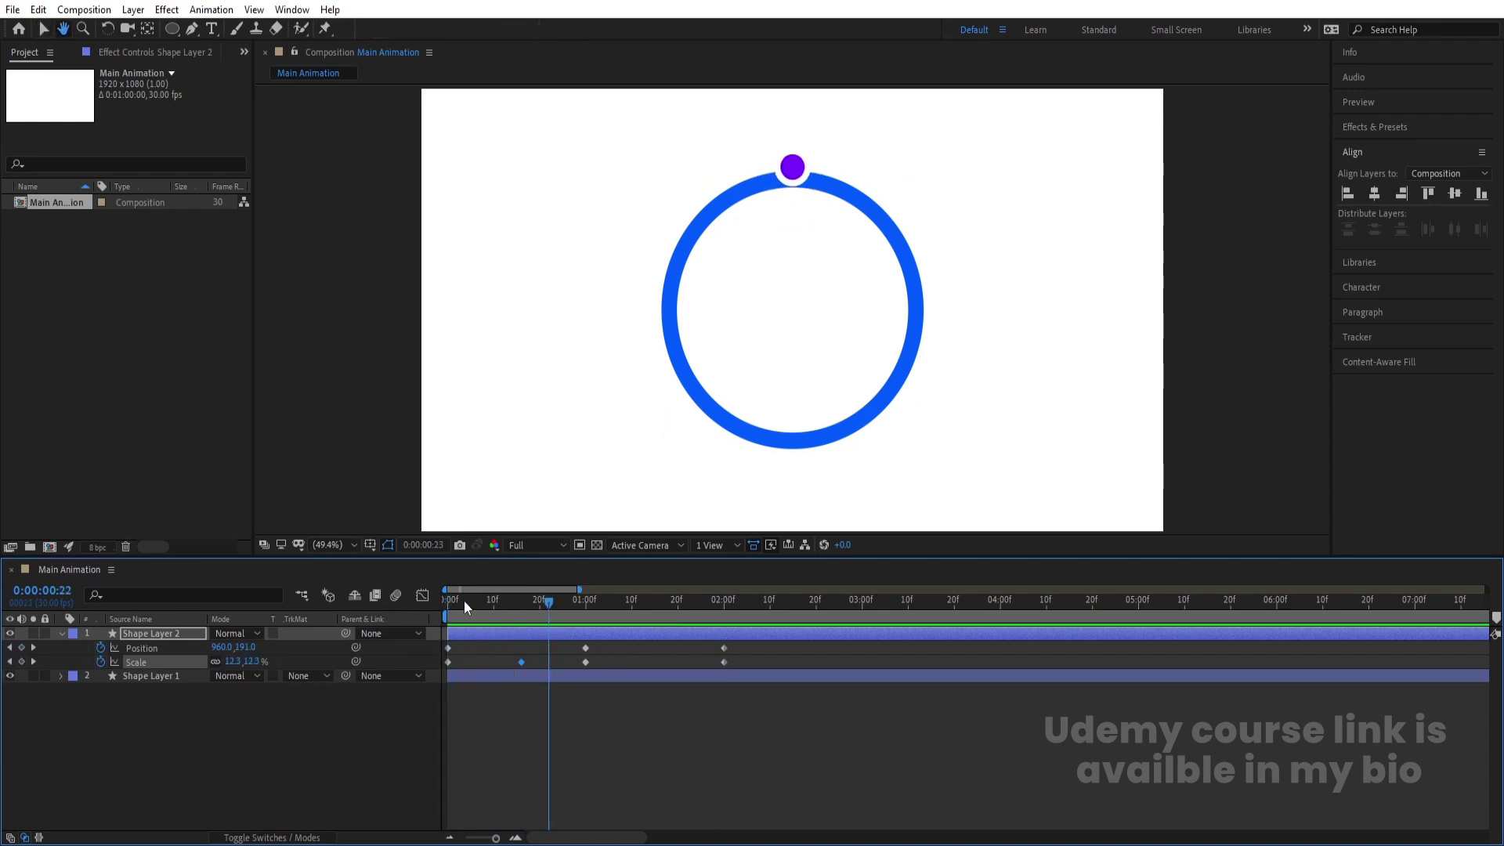
{"action": "key", "text": "space"}
{"action": "key", "text": "j"}
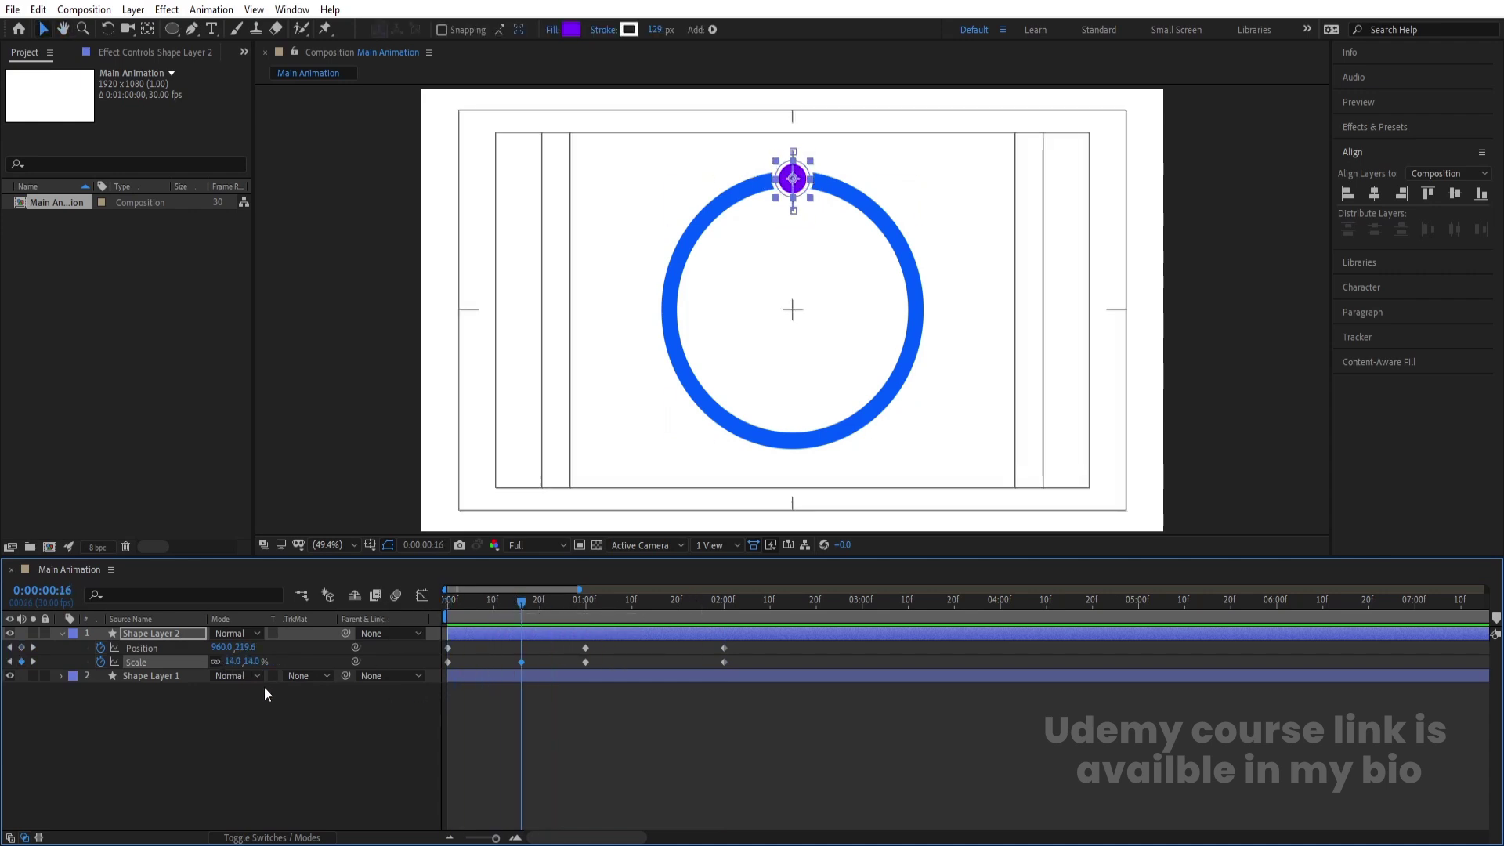
{"action": "left_click", "coordinate": [235, 662]}
{"action": "type", "text": "20"}
{"action": "key", "text": "Return"}
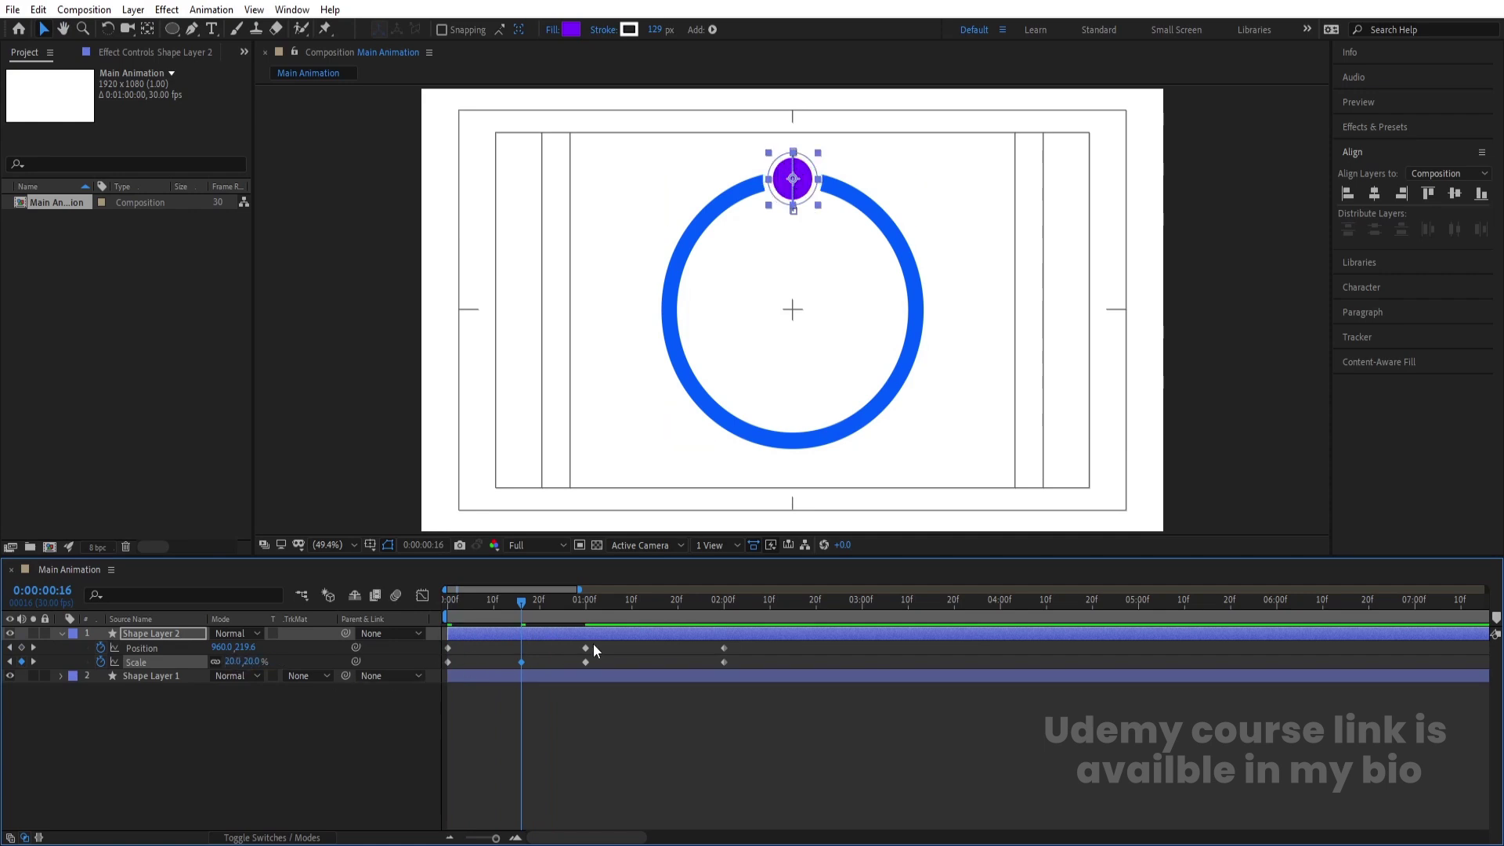
Play the animation from the start, then set the small circle's Scale keyframe at frame 16 to 15%
{"action": "key", "text": "Home"}
{"action": "key", "text": "space"}
{"action": "key", "text": "space"}
{"action": "key", "text": "k"}
{"action": "left_click", "coordinate": [230, 661]}
{"action": "type", "text": "15"}
{"action": "key", "text": "Return"}
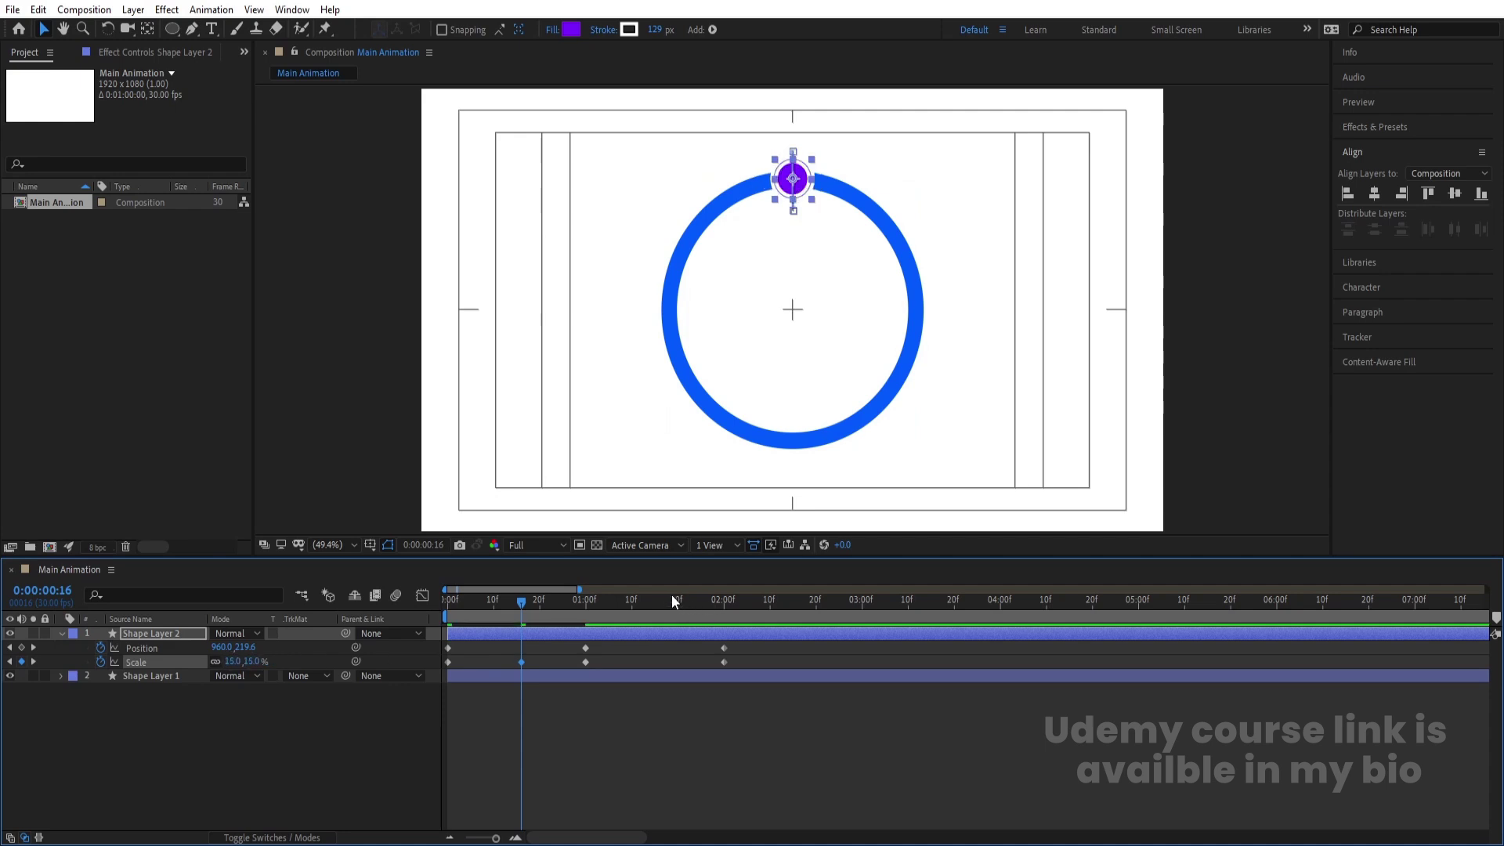
Add a 5% Scale keyframe halfway between 1 and 2 seconds and preview the small circle's motion
{"action": "left_click", "coordinate": [655, 600]}
{"action": "left_click", "coordinate": [235, 662]}
{"action": "type", "text": "5"}
{"action": "key", "text": "Return"}
{"action": "key", "text": "Home"}
{"action": "key", "text": "space"}
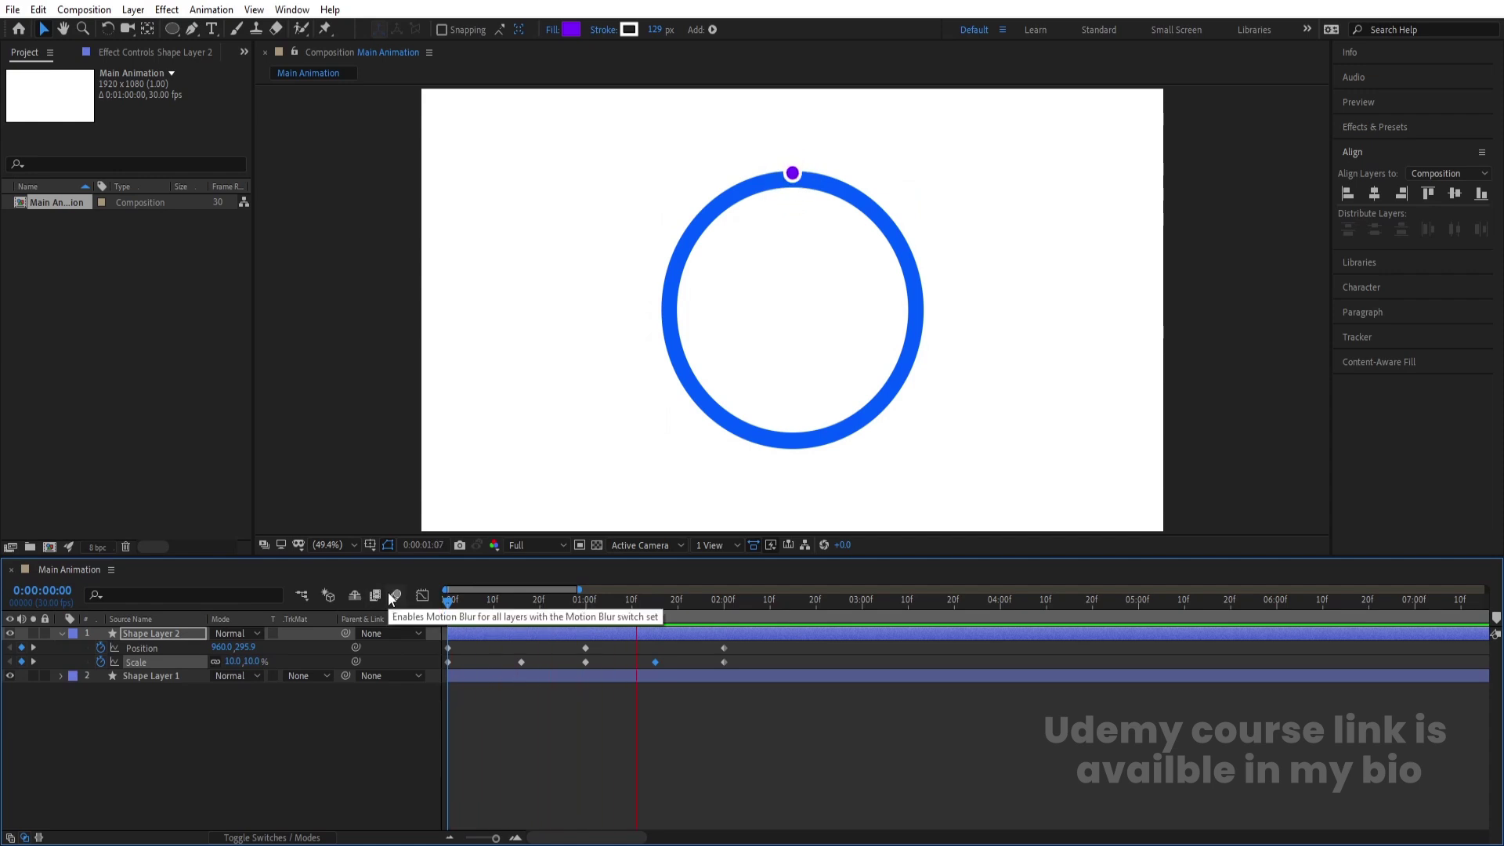
{"action": "key", "text": "space"}
Apply Easy Ease to all of the small circle's Position and Scale keyframes and play back the result
{"action": "left_click_drag", "start_coordinate": [794, 733], "coordinate": [349, 614]}
{"action": "key", "text": "F9"}
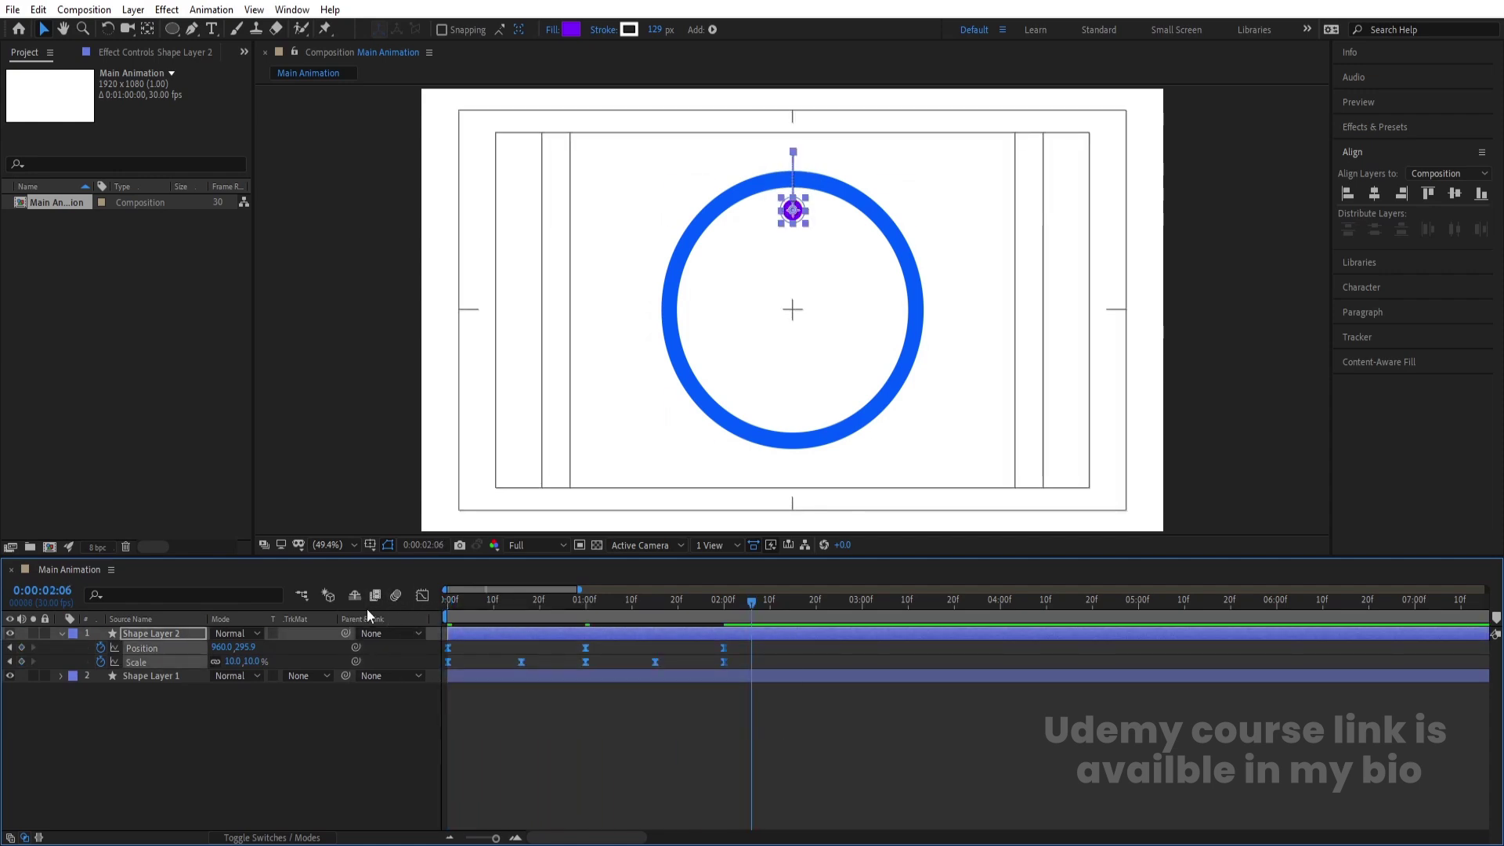
{"action": "key", "text": "Home"}
{"action": "key", "text": "space"}
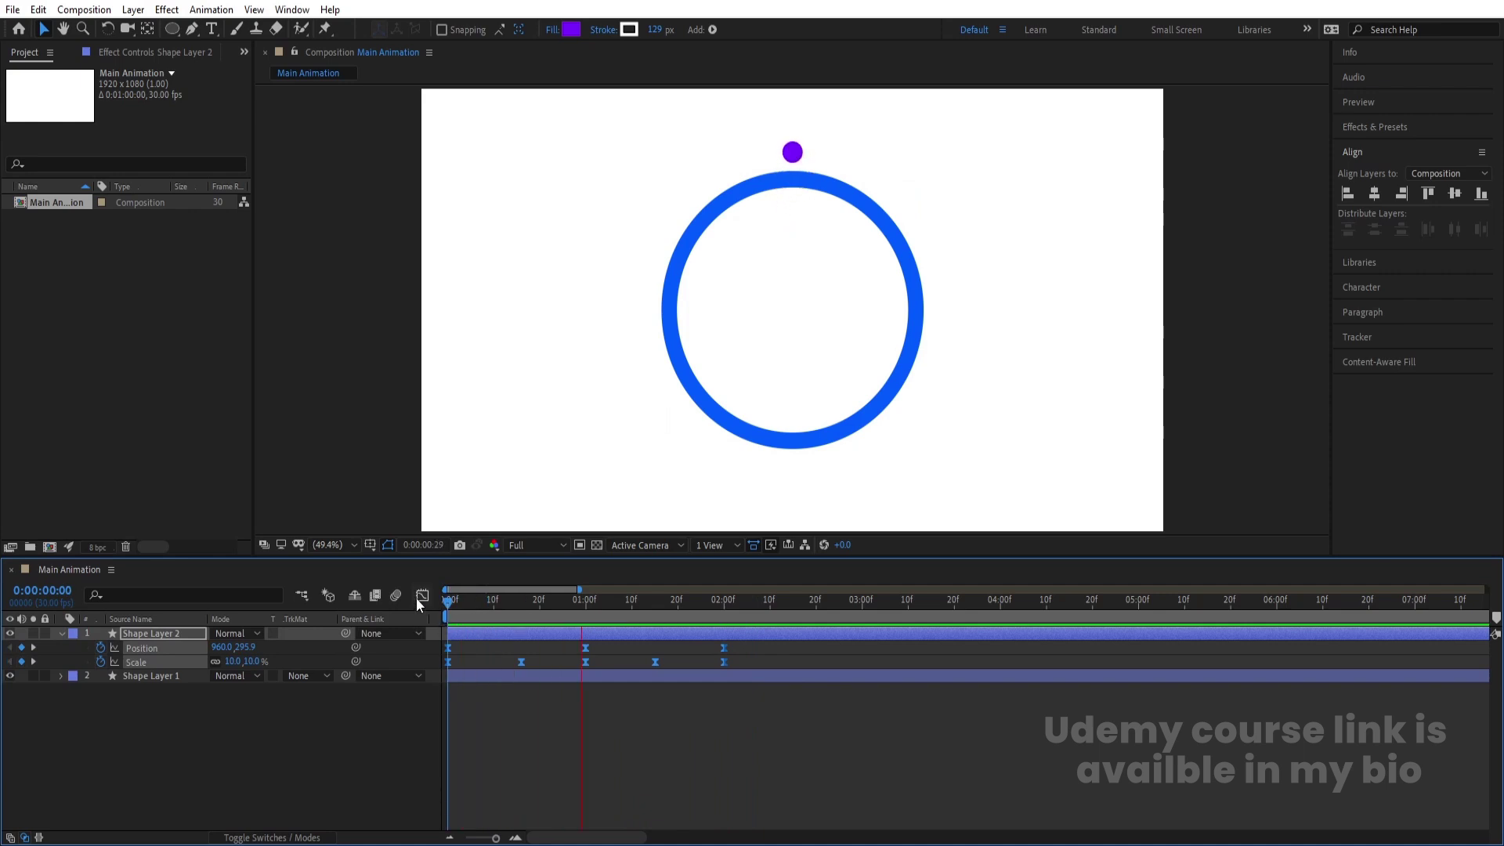
{"action": "key", "text": "space"}
{"action": "key", "text": "Home"}
{"action": "key", "text": "space"}
{"action": "key", "text": "space"}
{"action": "key", "text": "space"}
{"action": "key", "text": "space"}
Split the small circle's layer at 1 second, where it sits above the ring
{"action": "left_click", "coordinate": [677, 719]}
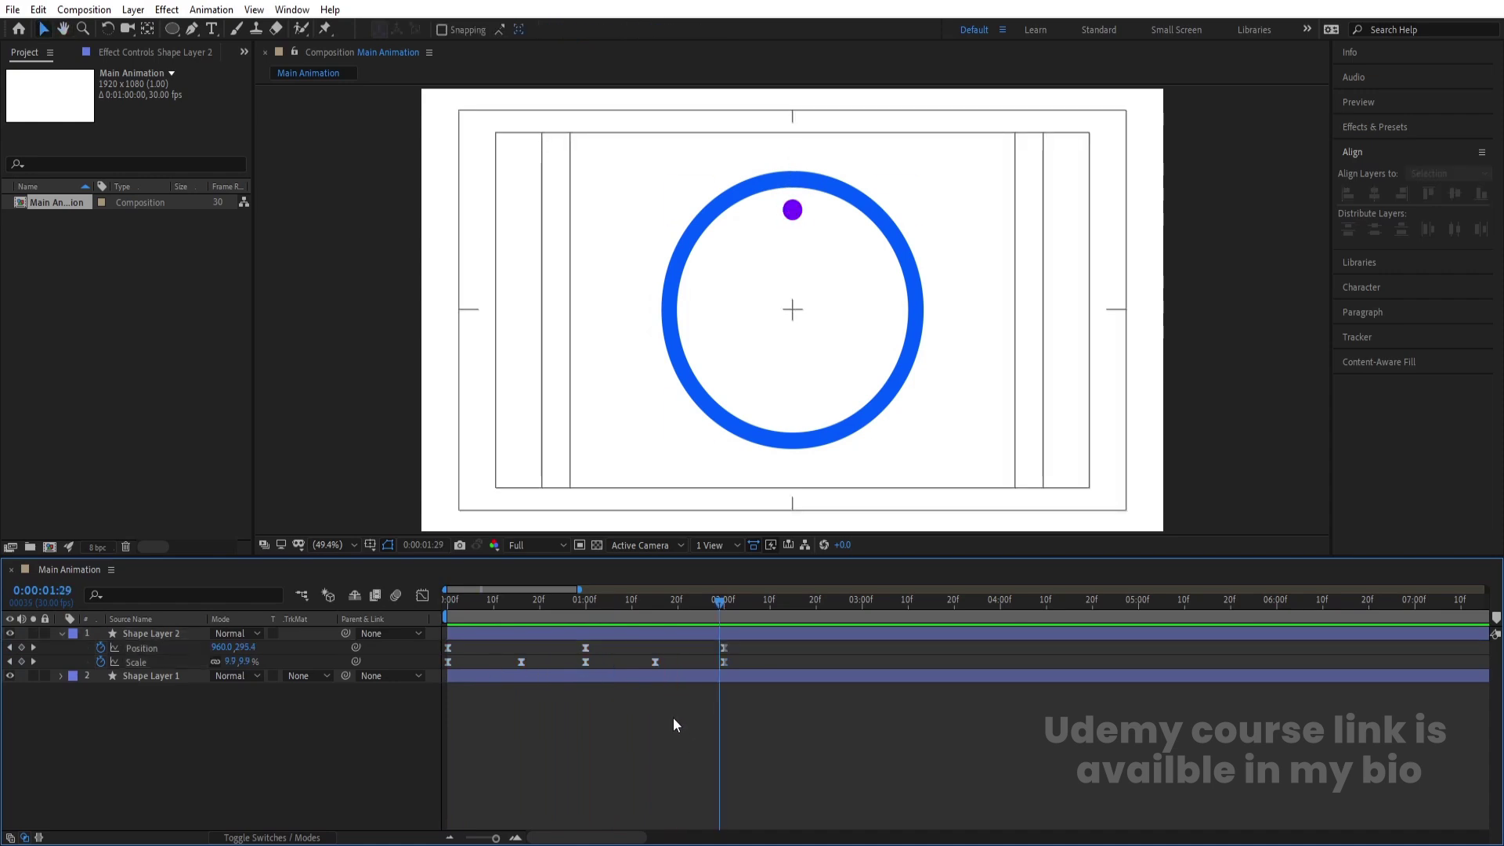
{"action": "key", "text": "space"}
{"action": "left_click", "coordinate": [468, 649]}
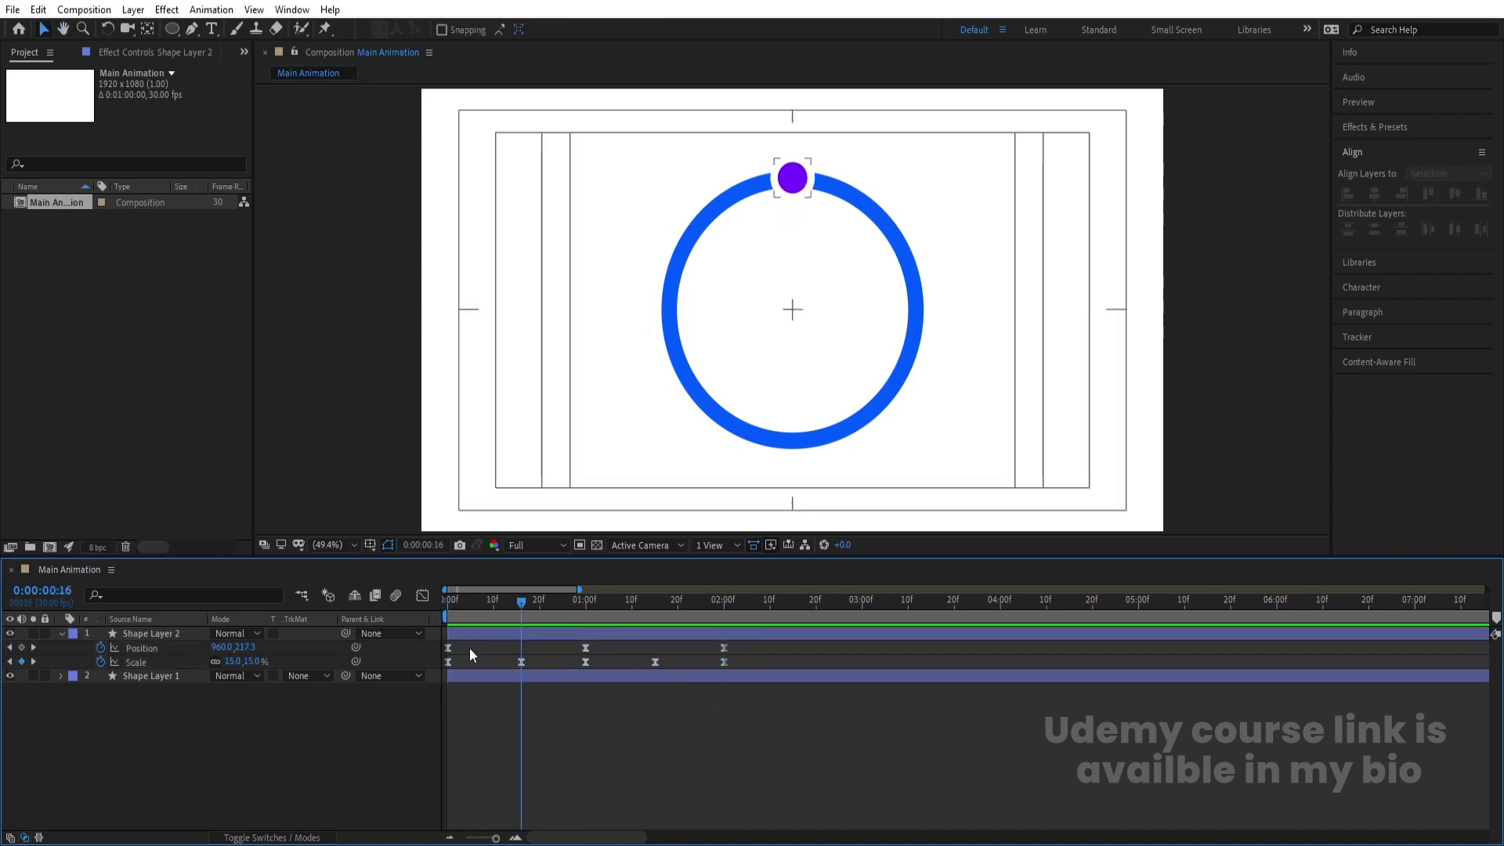
{"action": "left_click", "coordinate": [581, 624]}
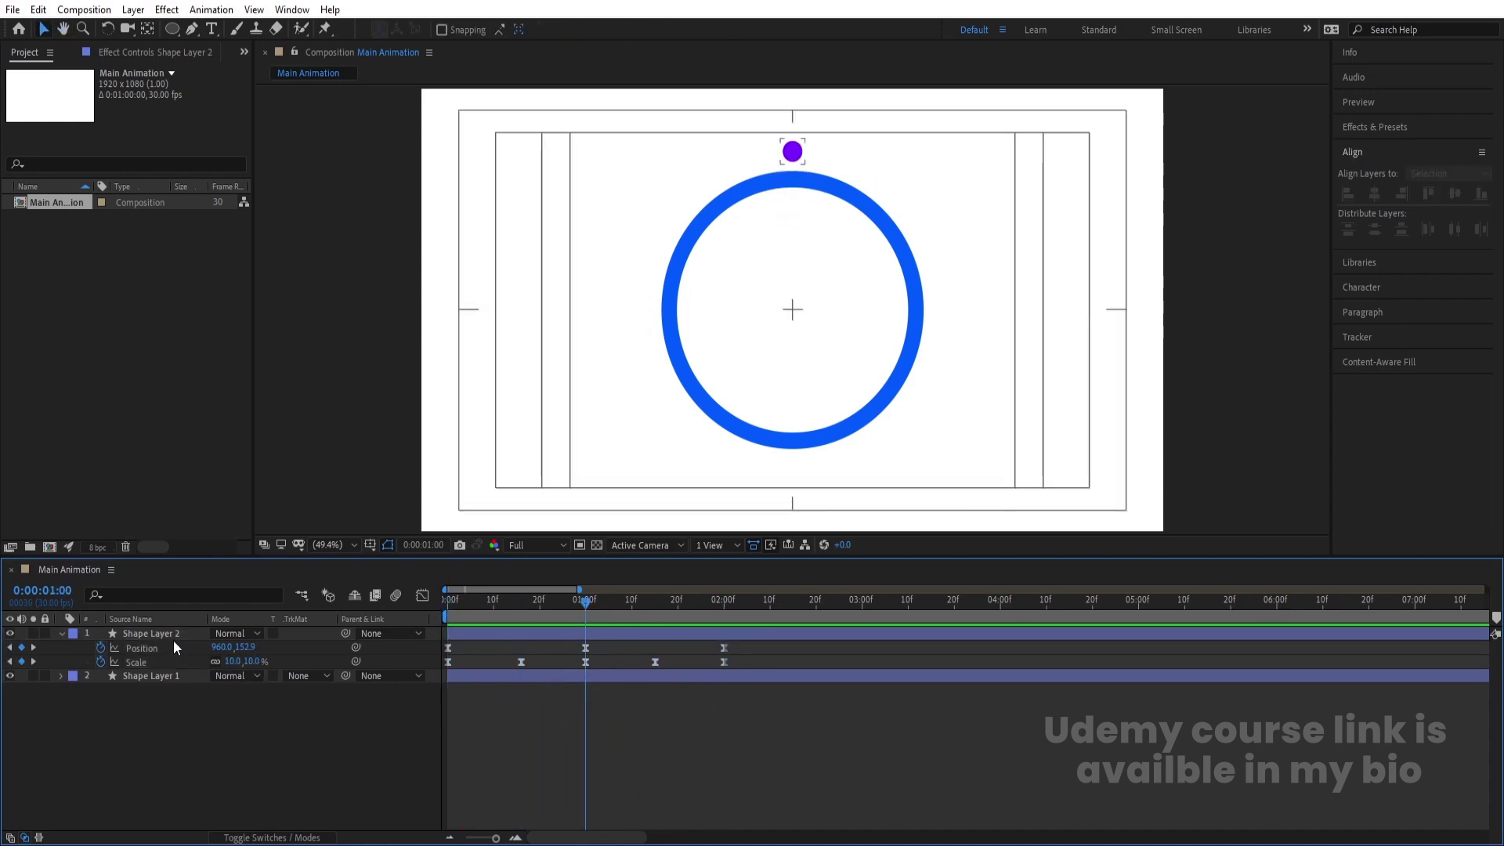
{"action": "left_click", "coordinate": [126, 633]}
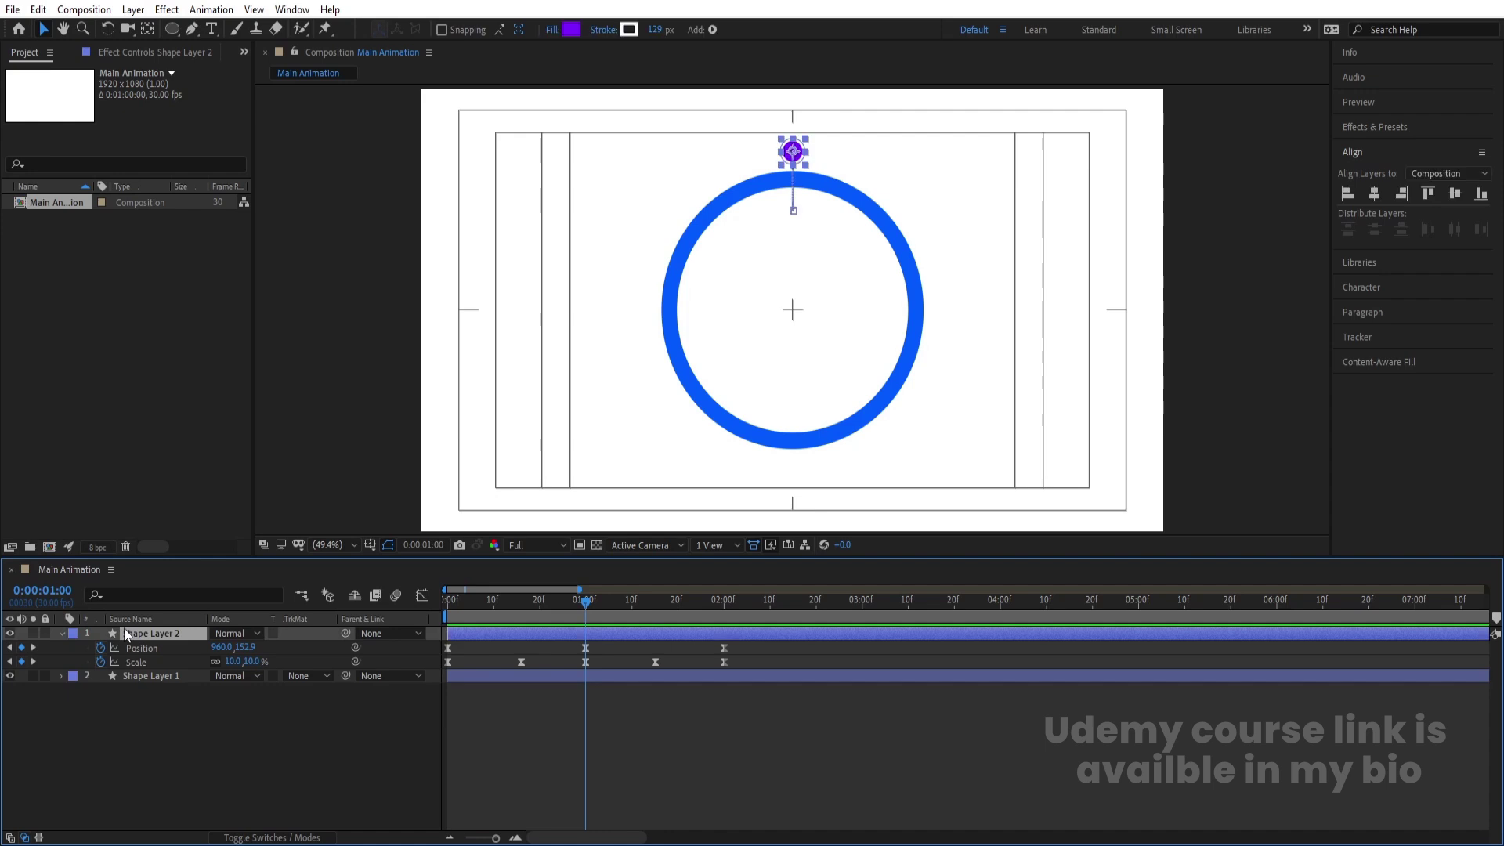
{"action": "key", "text": "ctrl+shift+d"}
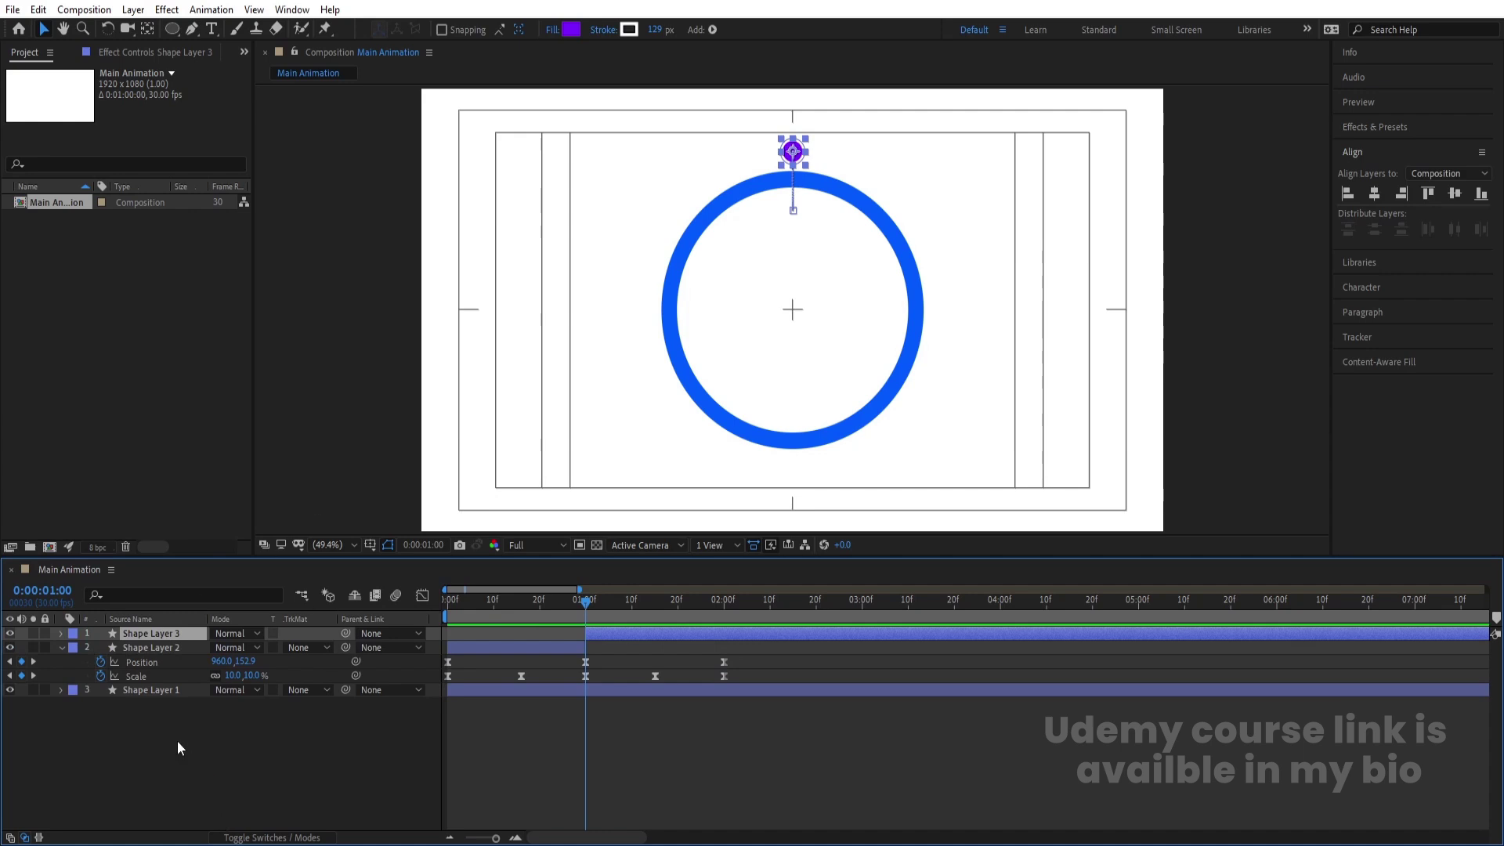
Duplicate the ring layer, rename the copy "mask", and move it above all other layers
{"action": "left_click", "coordinate": [145, 690]}
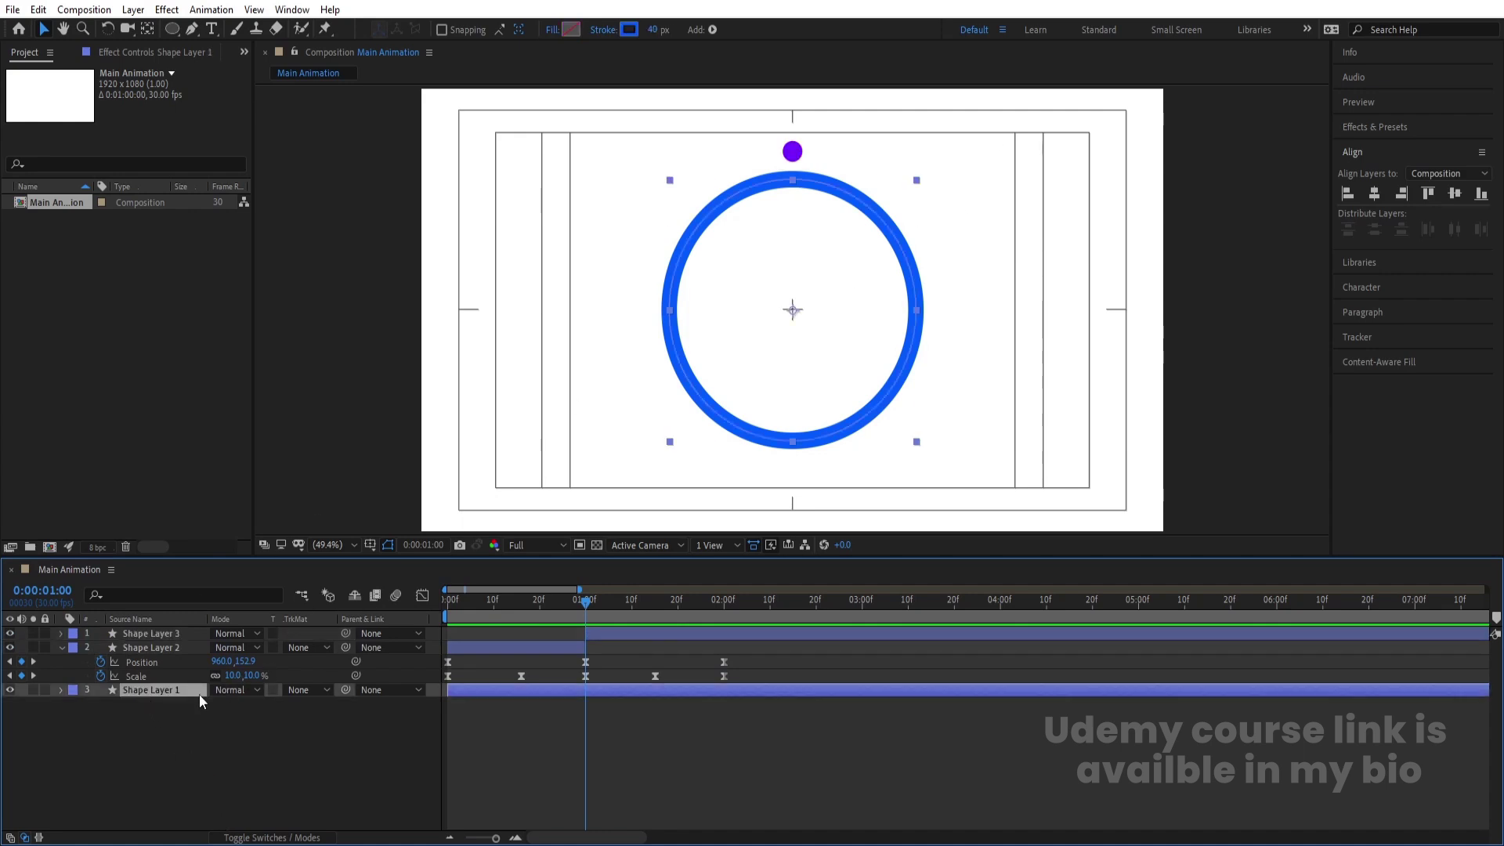
{"action": "key", "text": "ctrl+d"}
{"action": "type", "text": "mask"}
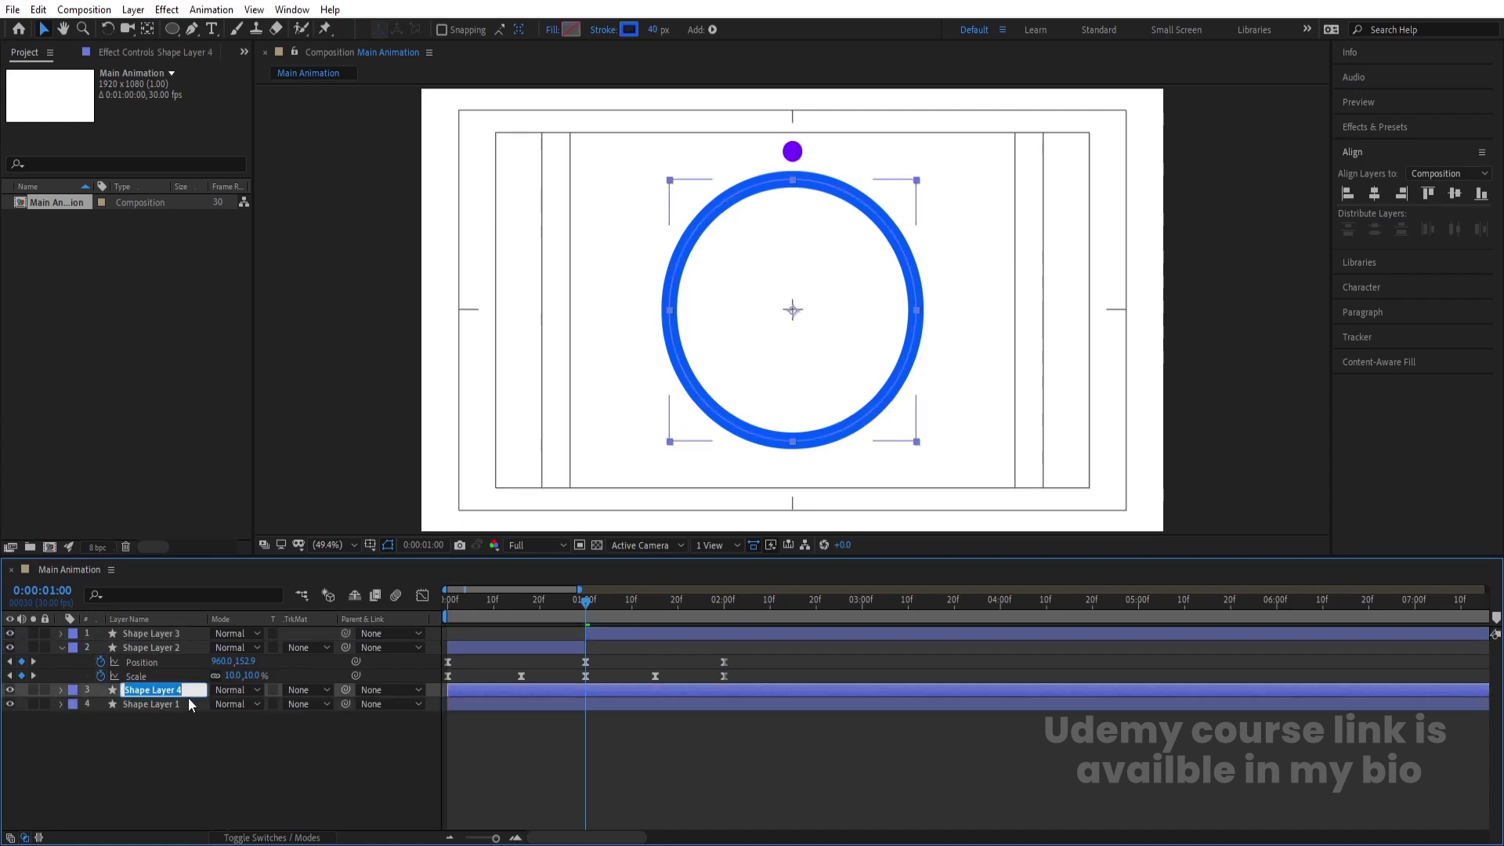
{"action": "key", "text": "Return"}
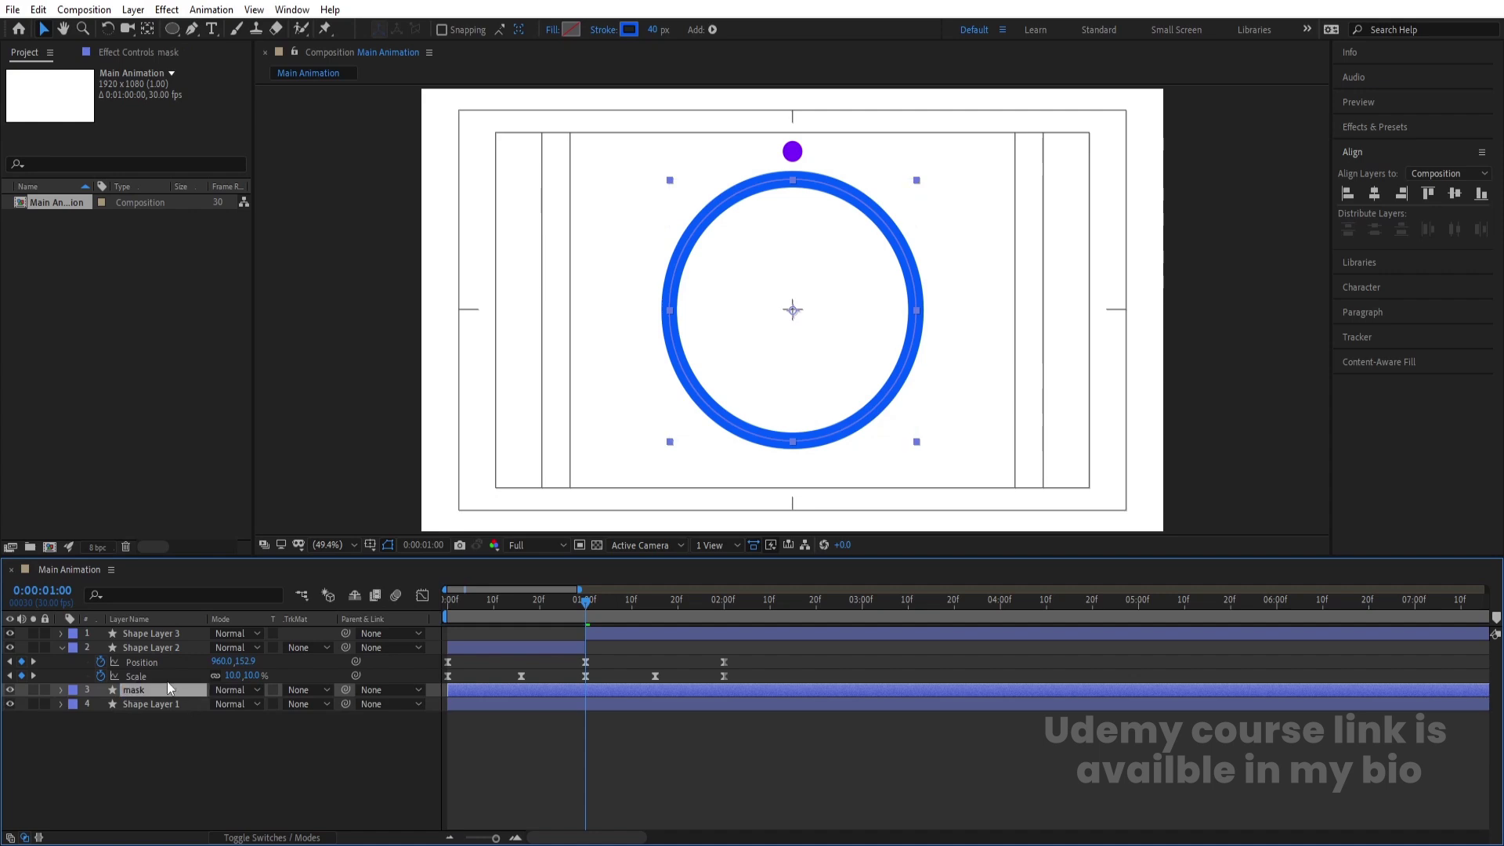
{"action": "left_click_drag", "start_coordinate": [151, 689], "coordinate": [130, 630]}
Set the track matte of the small circle's second-half layer to Alpha Inverted, using the mask layer
{"action": "left_click", "coordinate": [150, 648]}
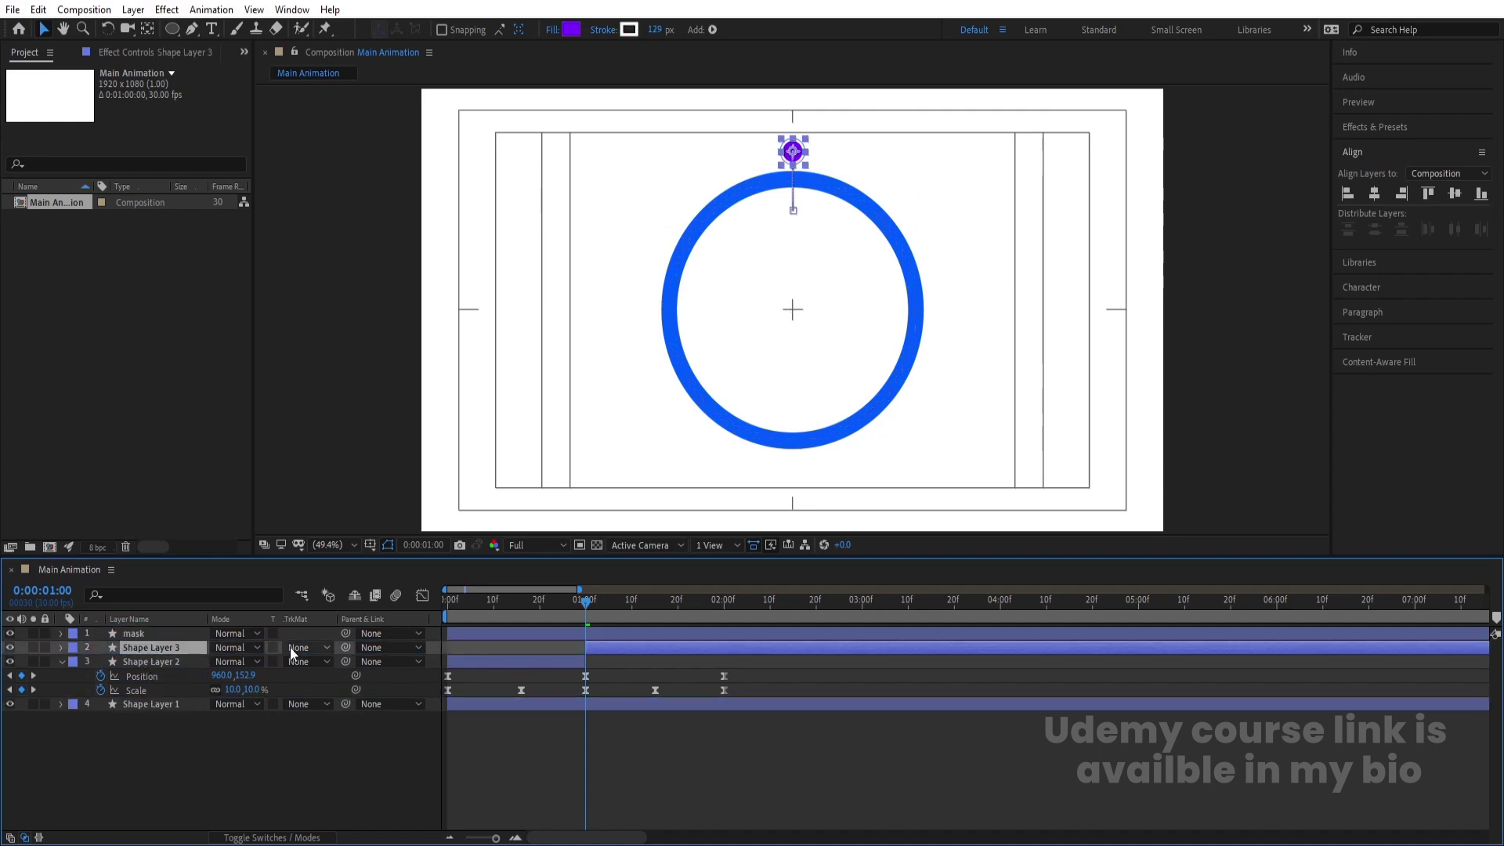
{"action": "left_click", "coordinate": [290, 648]}
{"action": "left_click", "coordinate": [329, 709]}
Play the animation from the start to examine how the small circle passes in front of and behind the ring
{"action": "key", "text": "space"}
{"action": "key", "text": "space"}
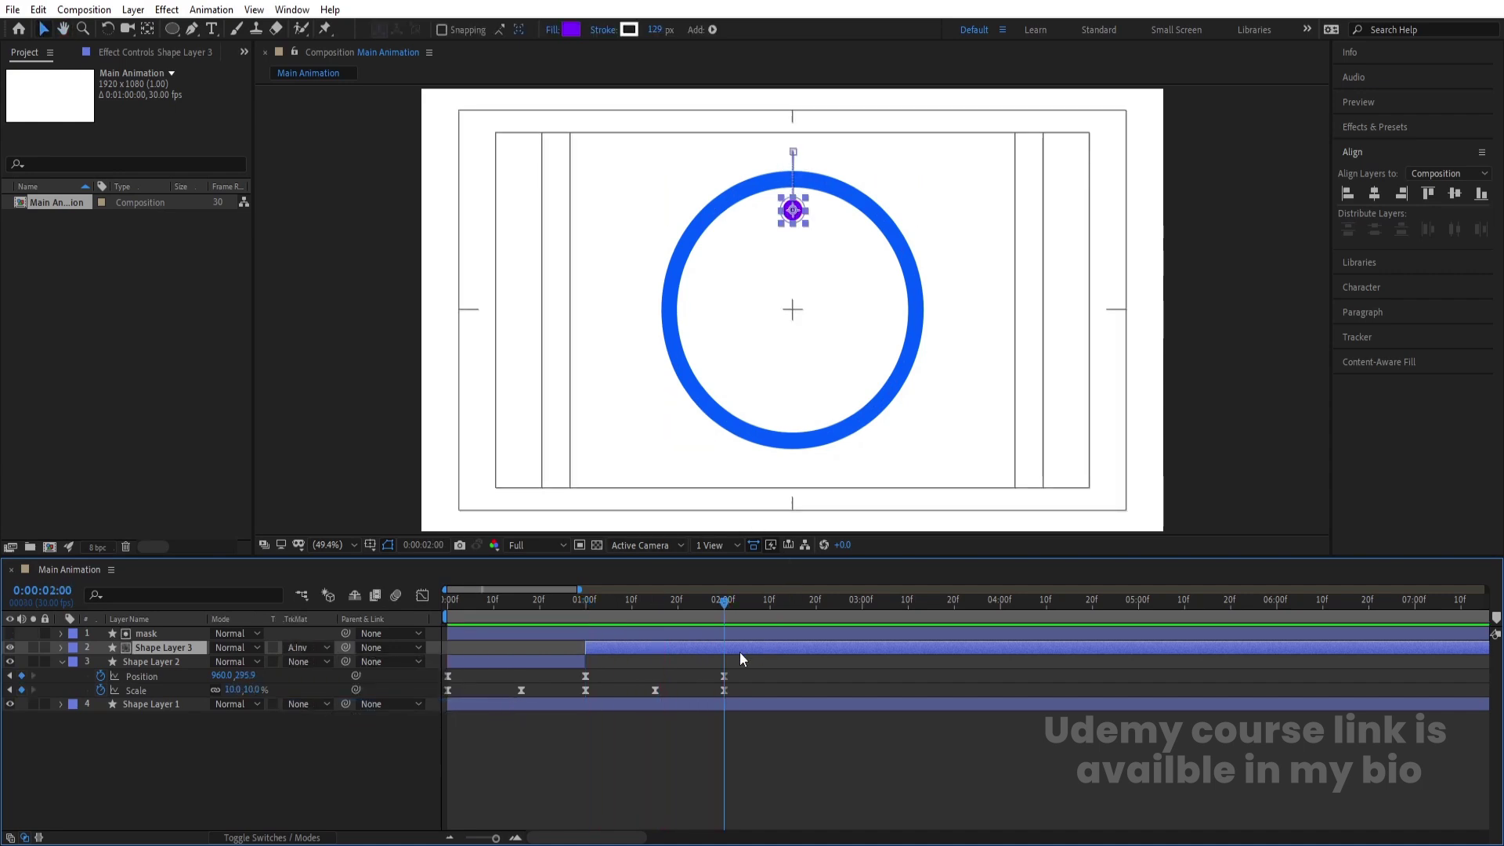
{"action": "left_click_drag", "start_coordinate": [595, 601], "coordinate": [442, 608]}
{"action": "key", "text": "space"}
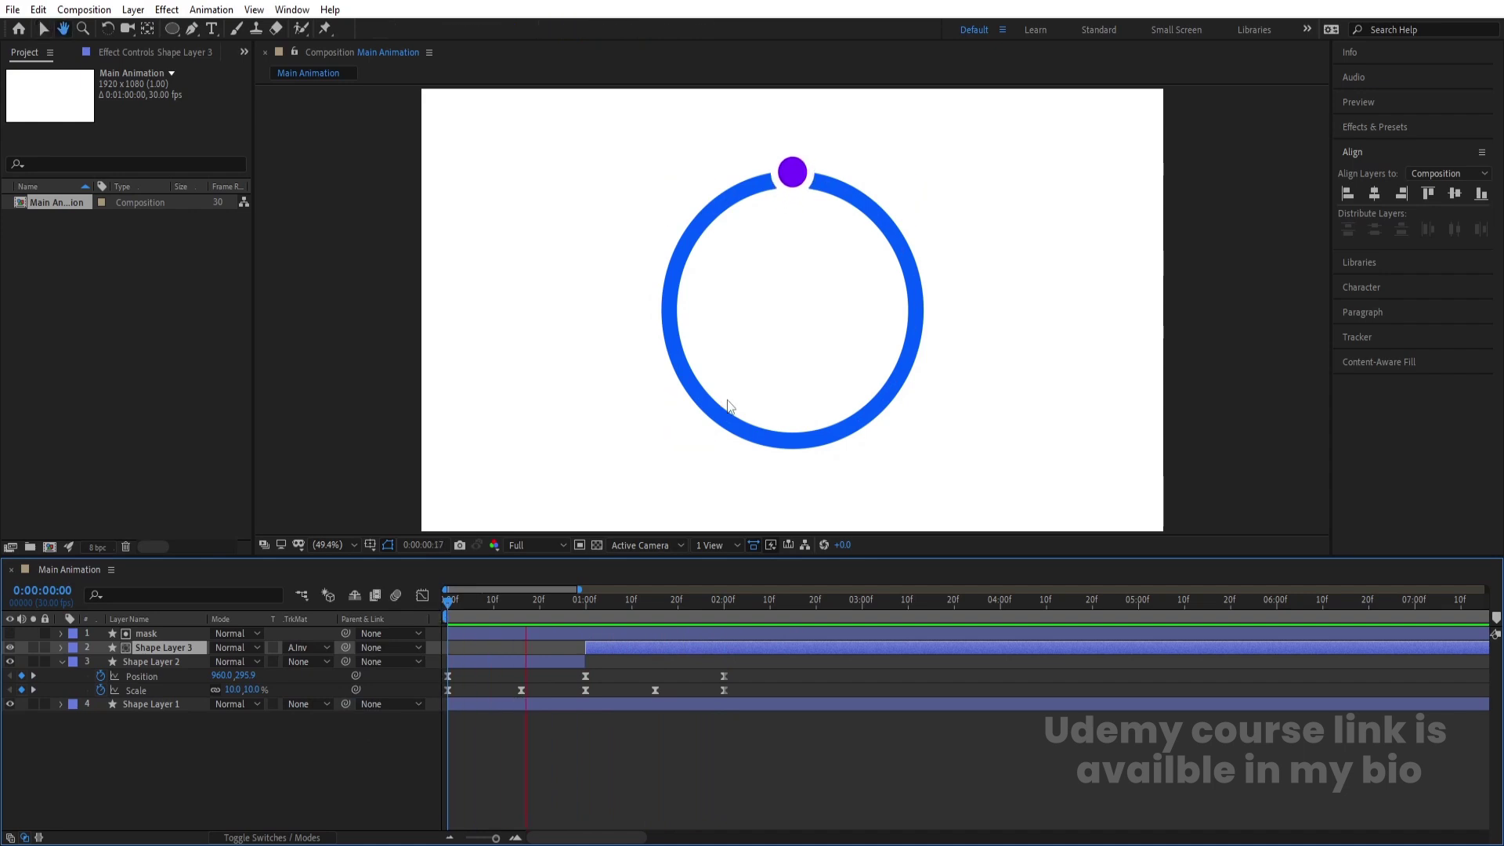
{"action": "key", "text": "space"}
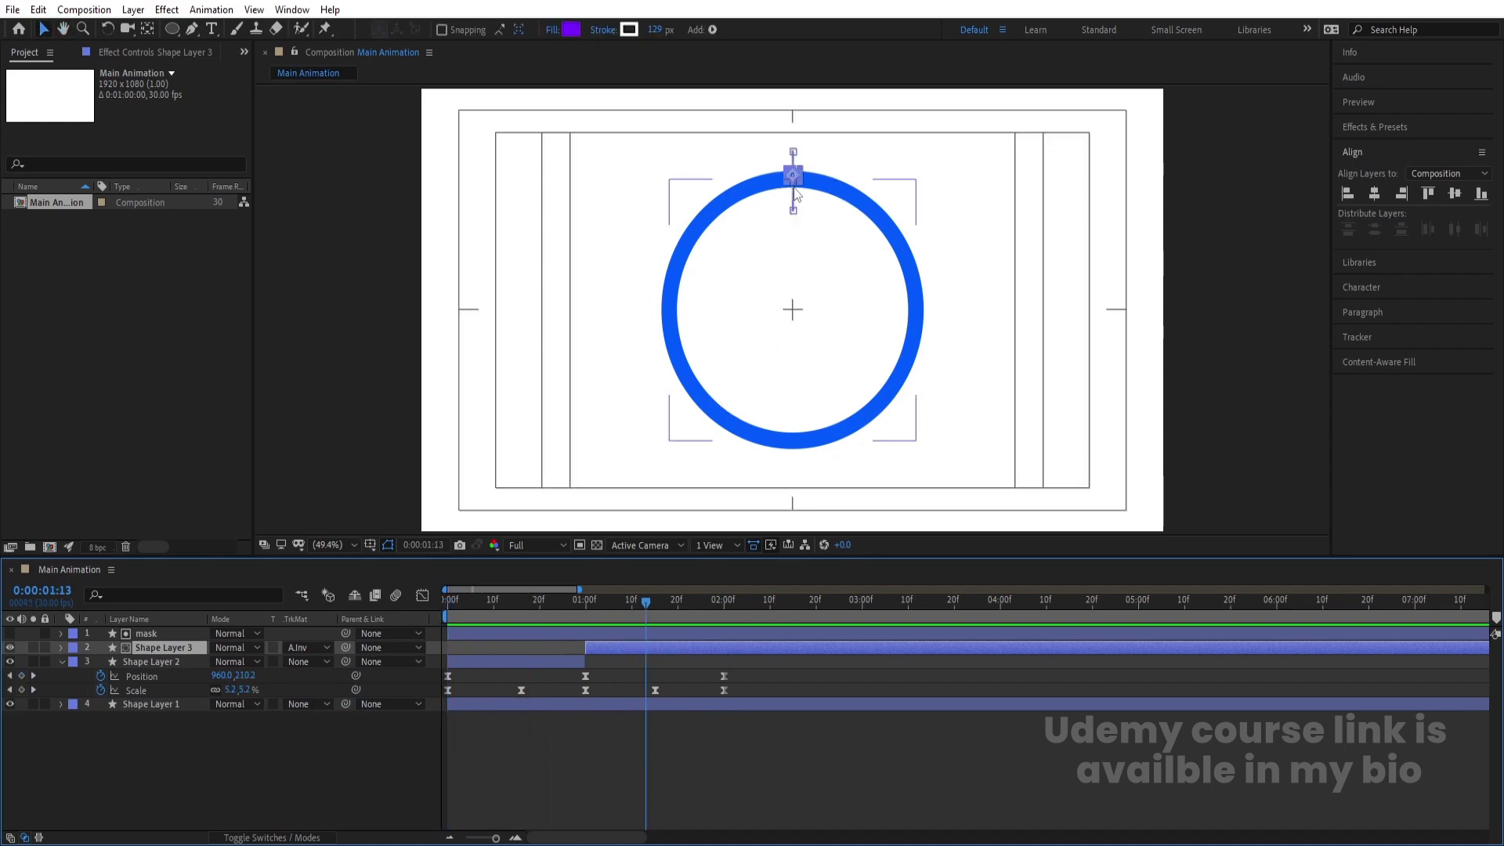
{"action": "key", "text": "space"}
{"action": "key", "text": "space"}
{"action": "key", "text": "space"}
{"action": "key", "text": "space"}
Change the ring's stroke to the lighter blue 009CFF and preview the animation from the start
{"action": "key", "text": "Num_Lock"}
{"action": "key", "text": "minus"}
{"action": "left_click", "coordinate": [558, 704]}
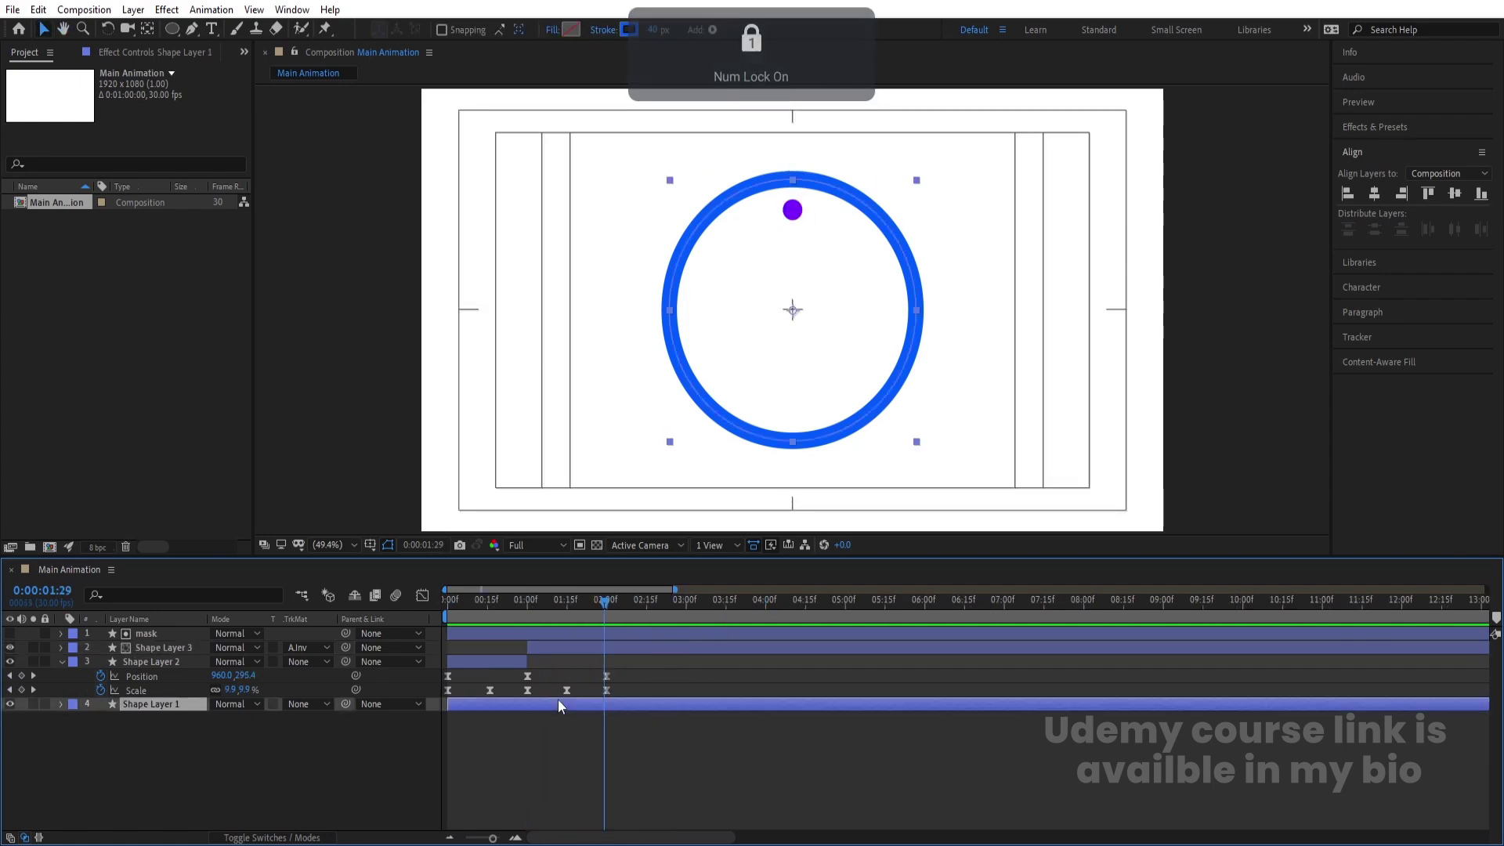
{"action": "left_click", "coordinate": [629, 29]}
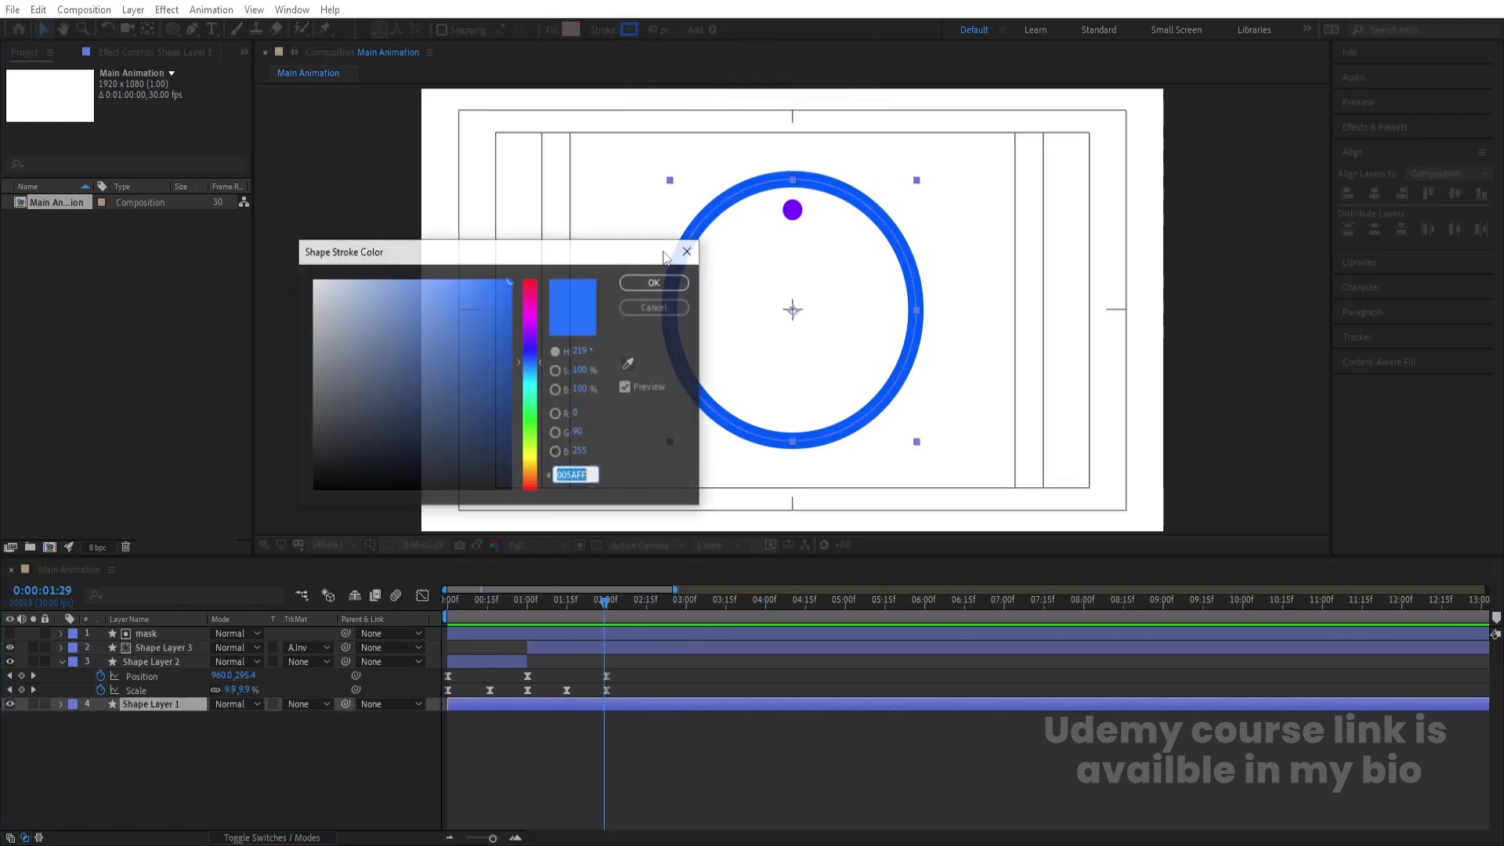
{"action": "left_click_drag", "start_coordinate": [538, 364], "coordinate": [538, 372]}
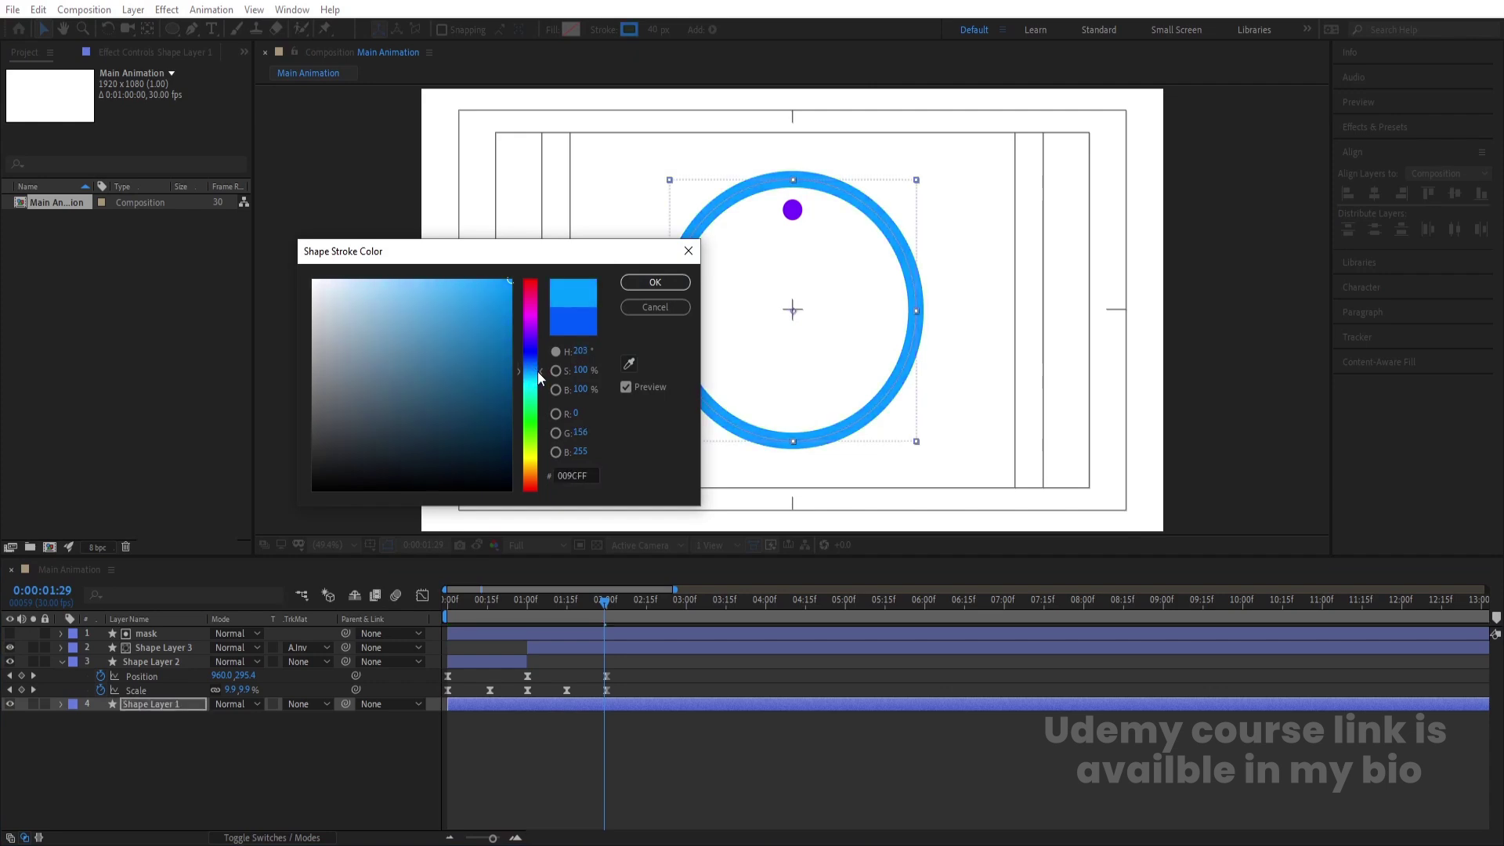
{"action": "left_click_drag", "start_coordinate": [585, 623], "coordinate": [432, 606]}
{"action": "key", "text": "space"}
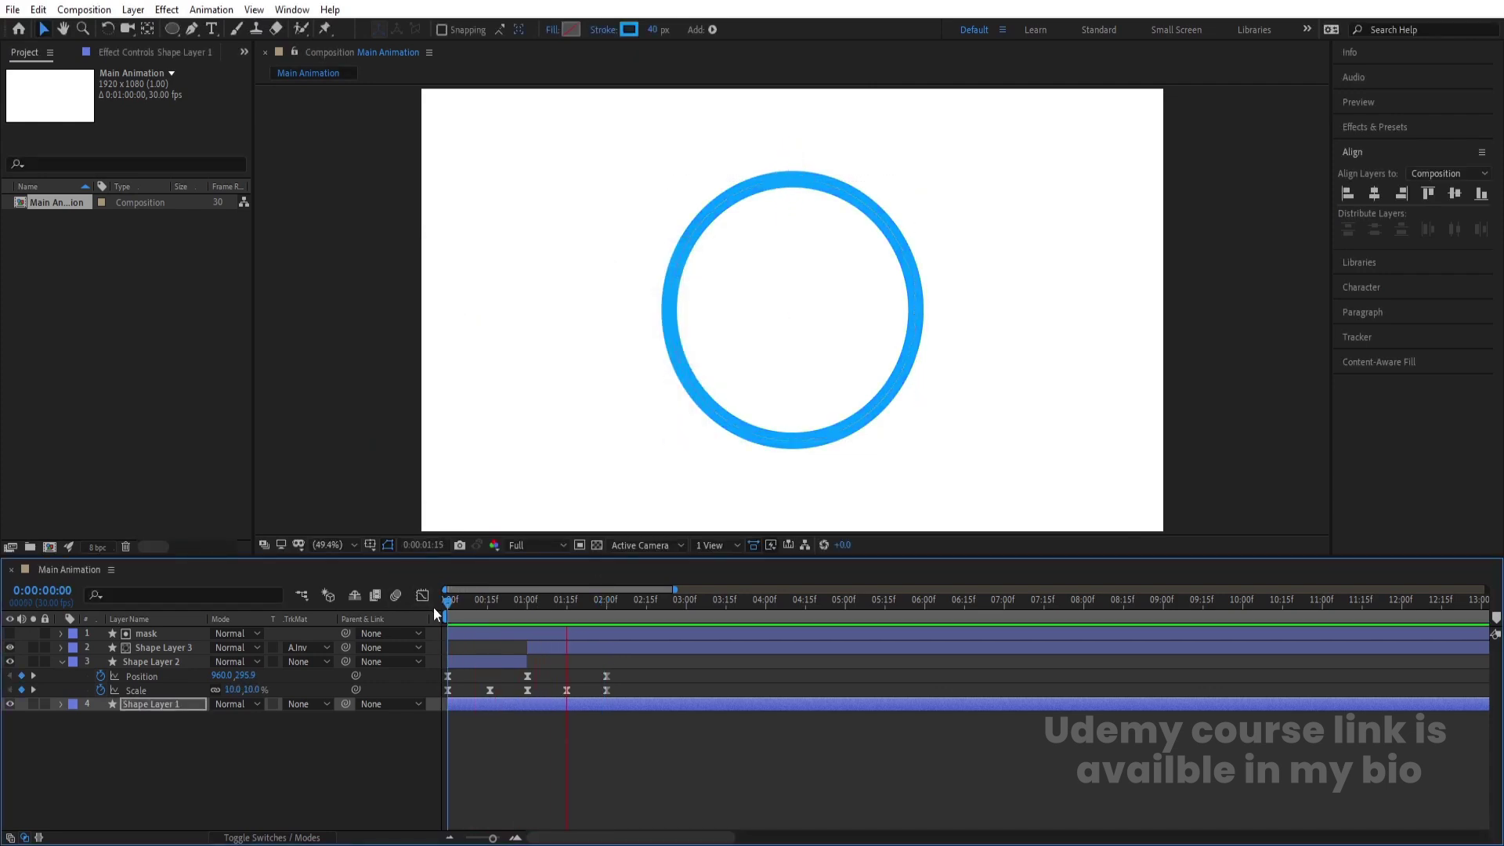
{"action": "key", "text": "space"}
Pre-compose the mask layer and both small circle layers into a new composition named "Elispe"
{"action": "left_click", "coordinate": [496, 662]}
{"action": "left_click", "coordinate": [531, 650], "text": "shift"}
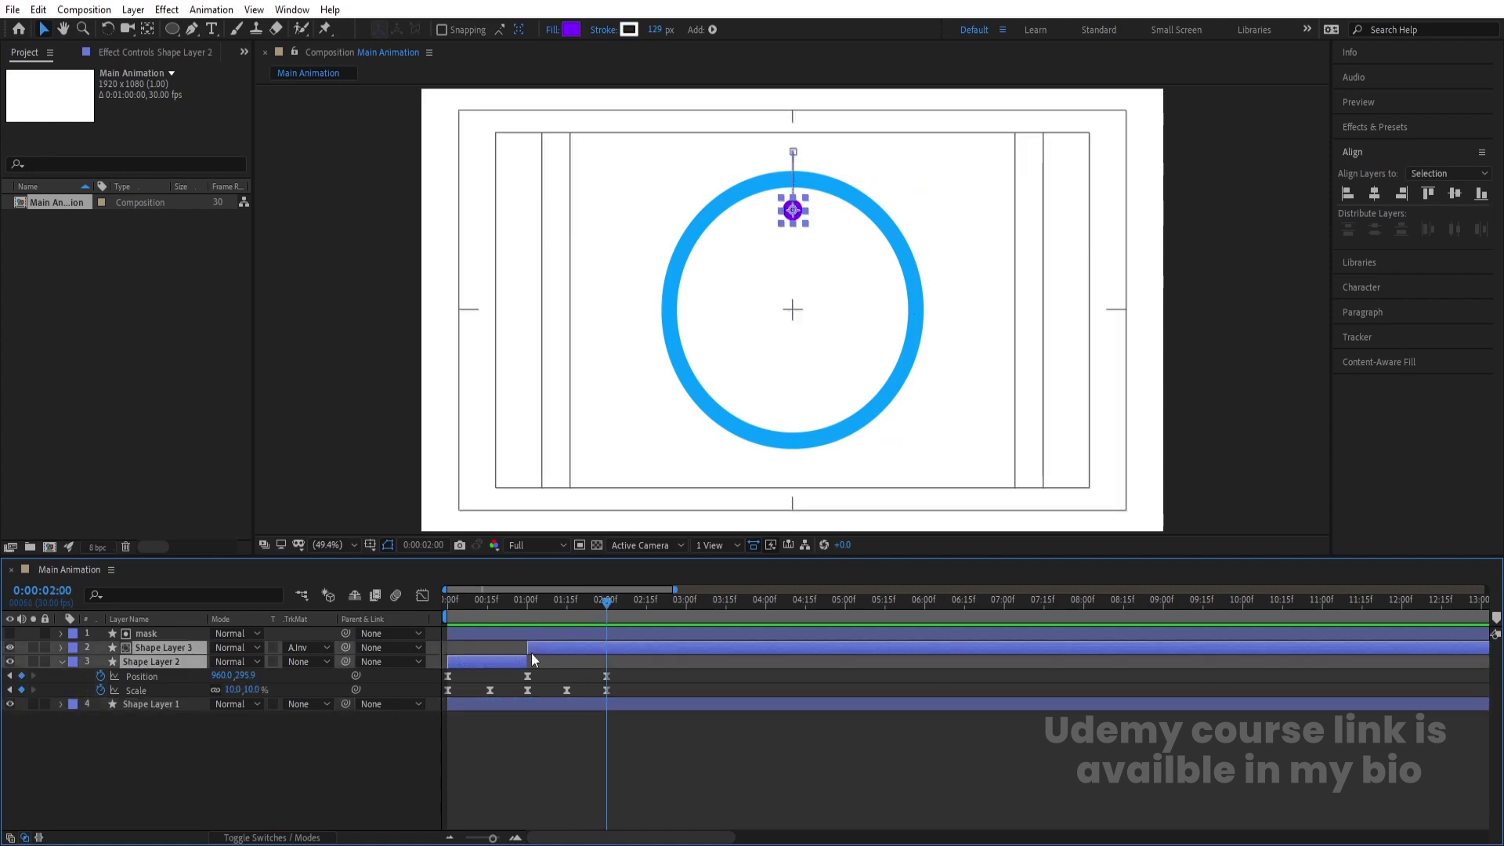
{"action": "left_click", "coordinate": [528, 636], "text": "shift"}
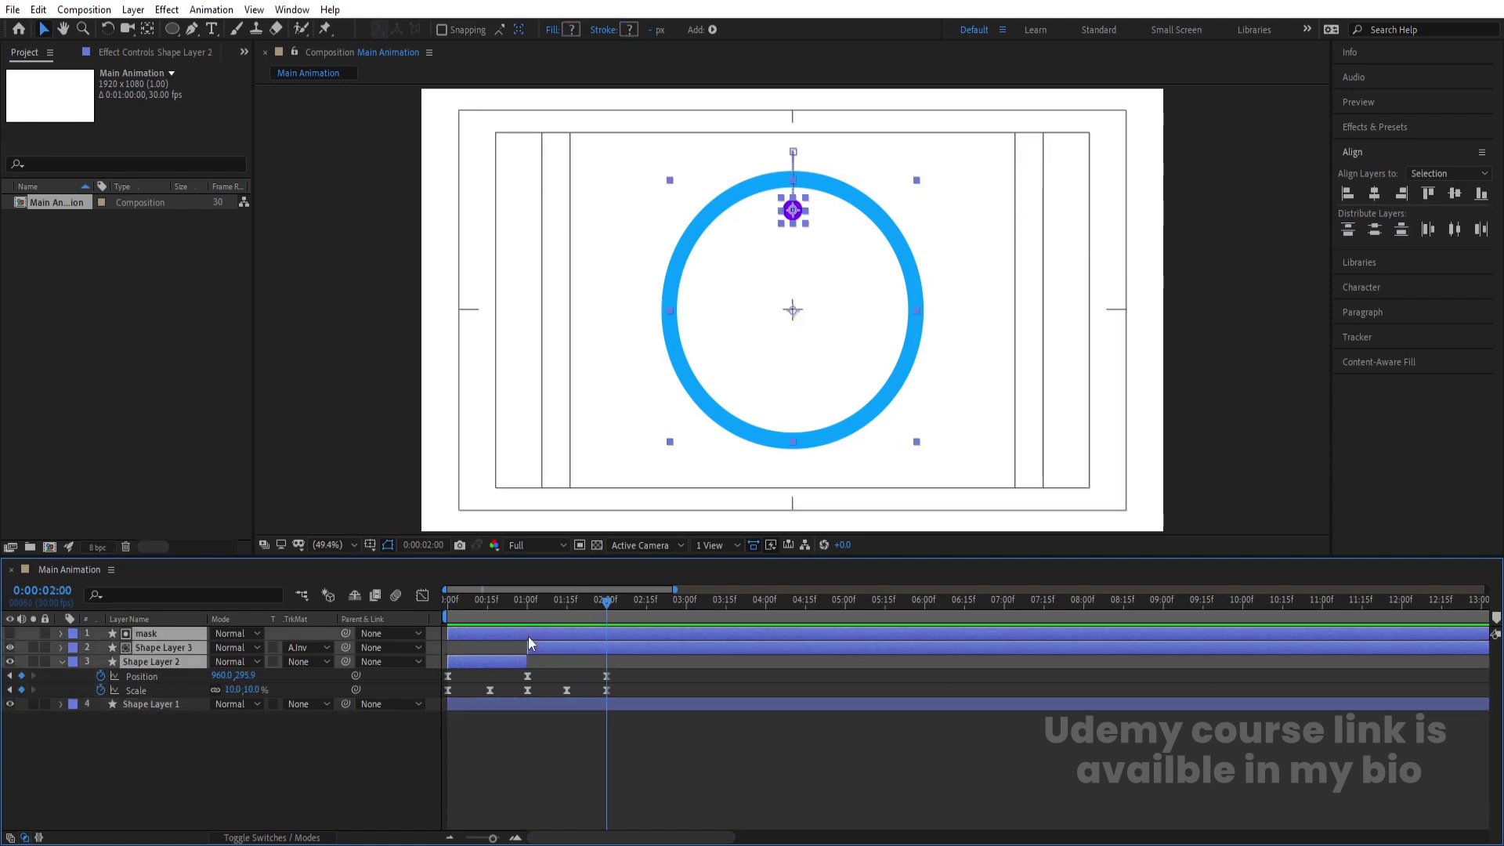
{"action": "key", "text": "ctrl+shift+c"}
{"action": "type", "text": "Elispe"}
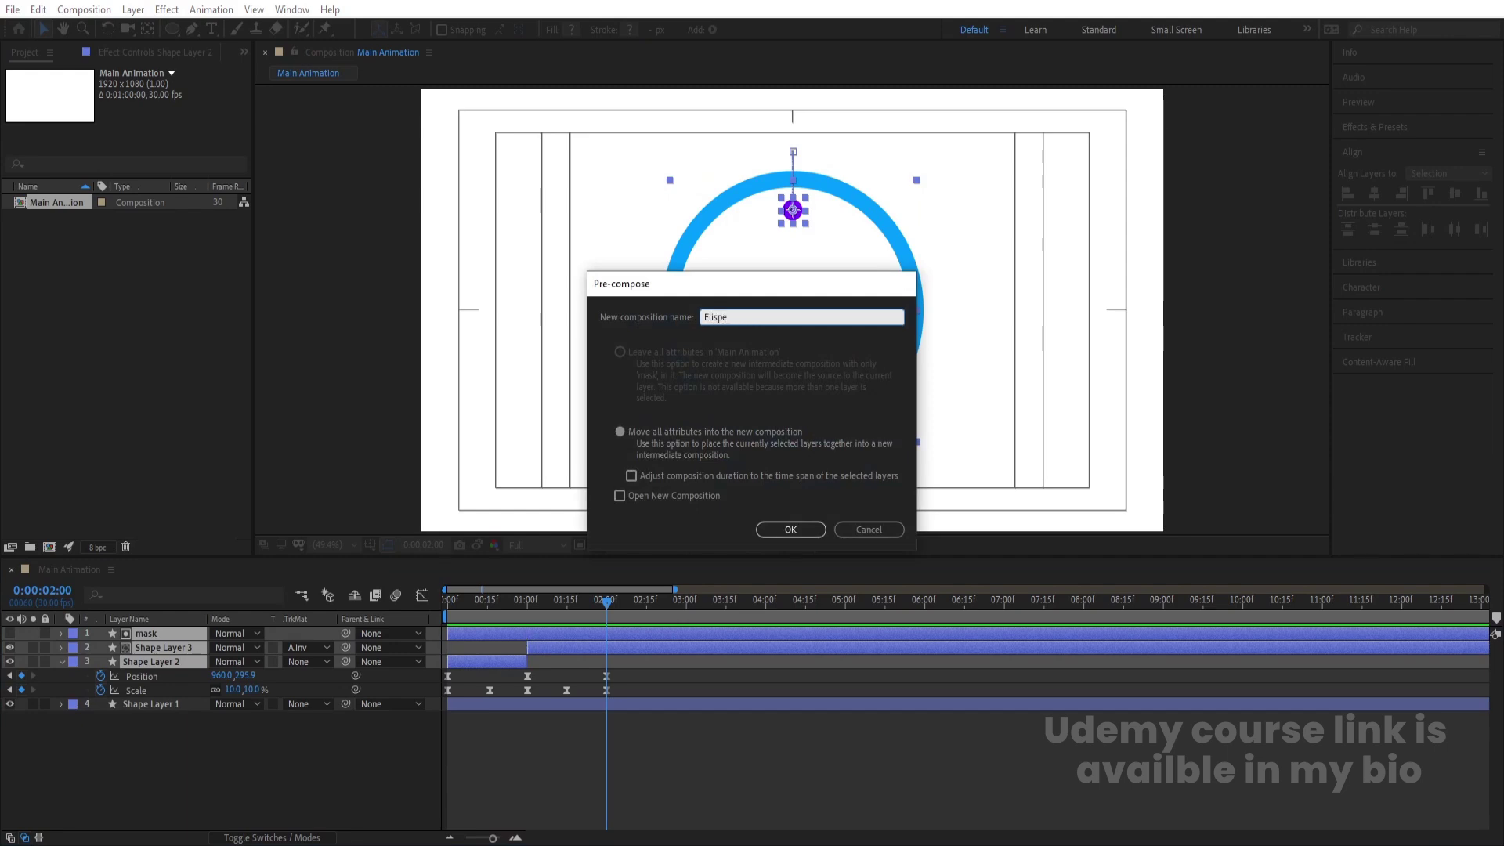
{"action": "key", "text": "Return"}
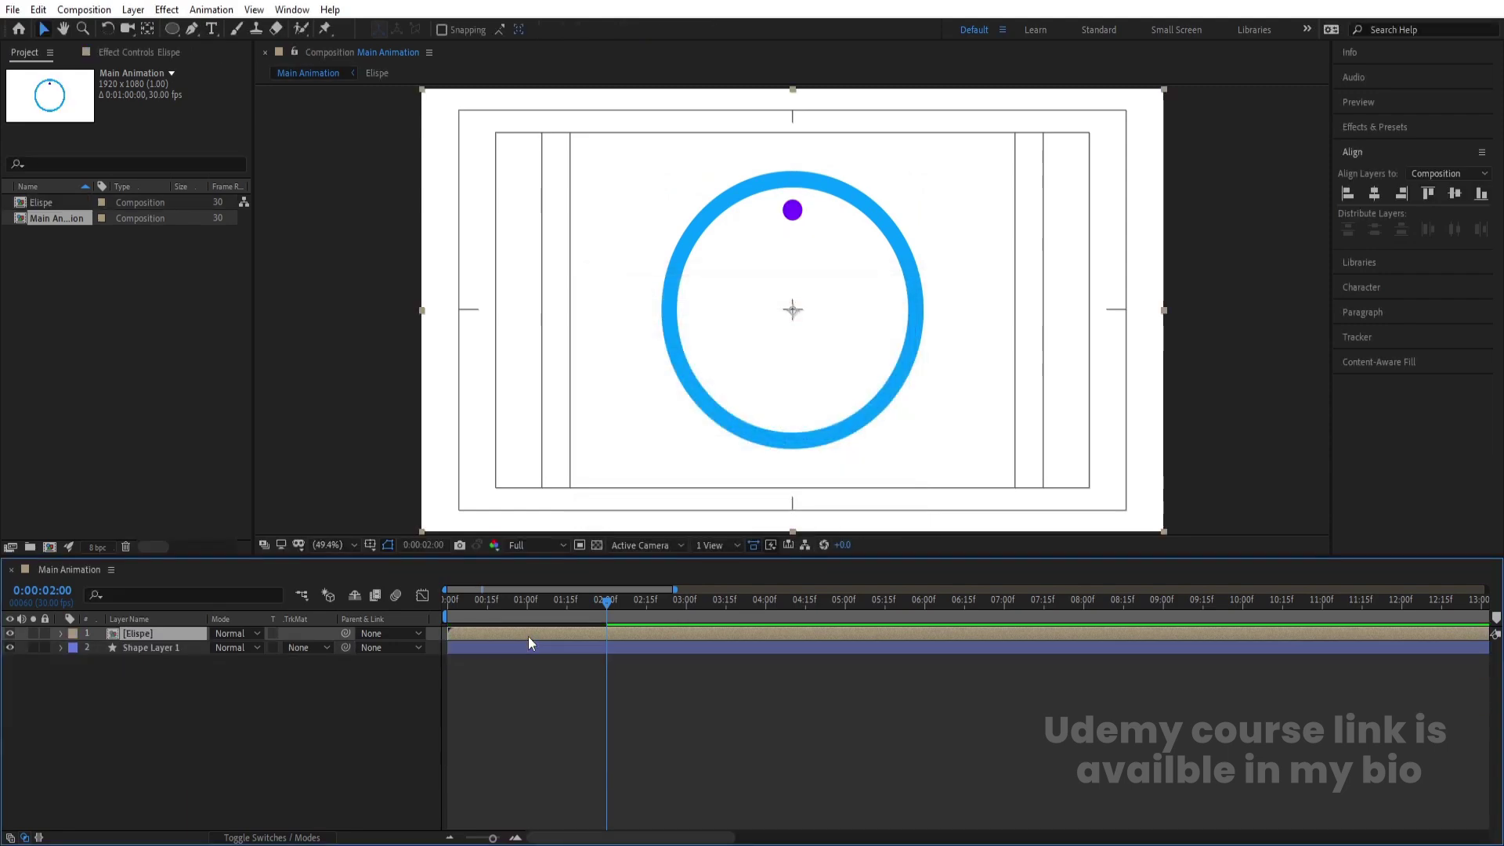
Open the Elispe composition, reveal its keyframes and trim the composition to the work area ending at the two-second keyframes
{"action": "double_click", "coordinate": [528, 636]}
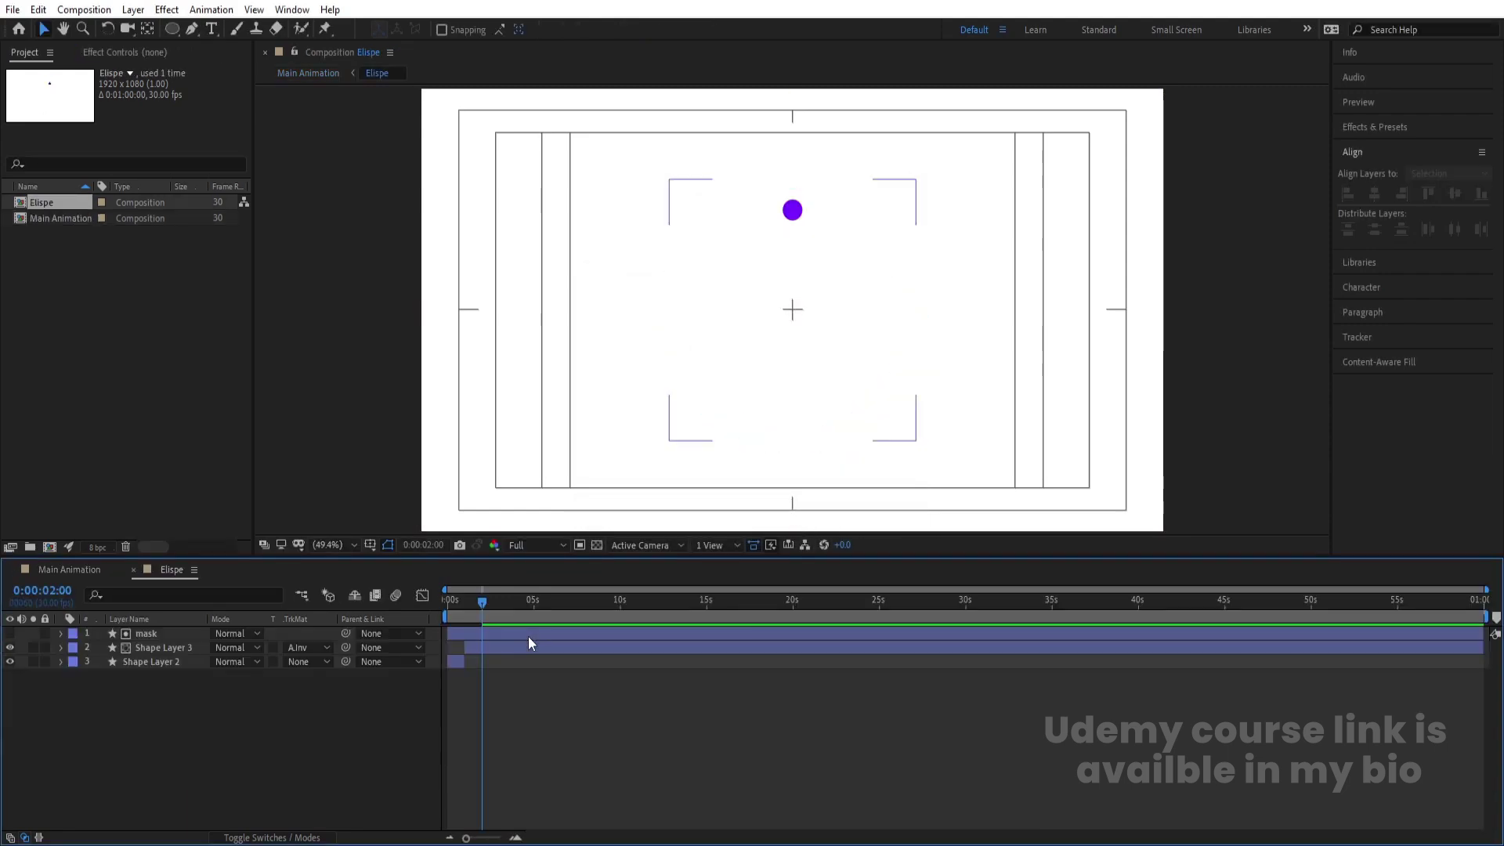
{"action": "key", "text": "u"}
{"action": "key", "text": "equal"}
{"action": "key", "text": "equal"}
{"action": "key", "text": "equal"}
{"action": "key", "text": "equal"}
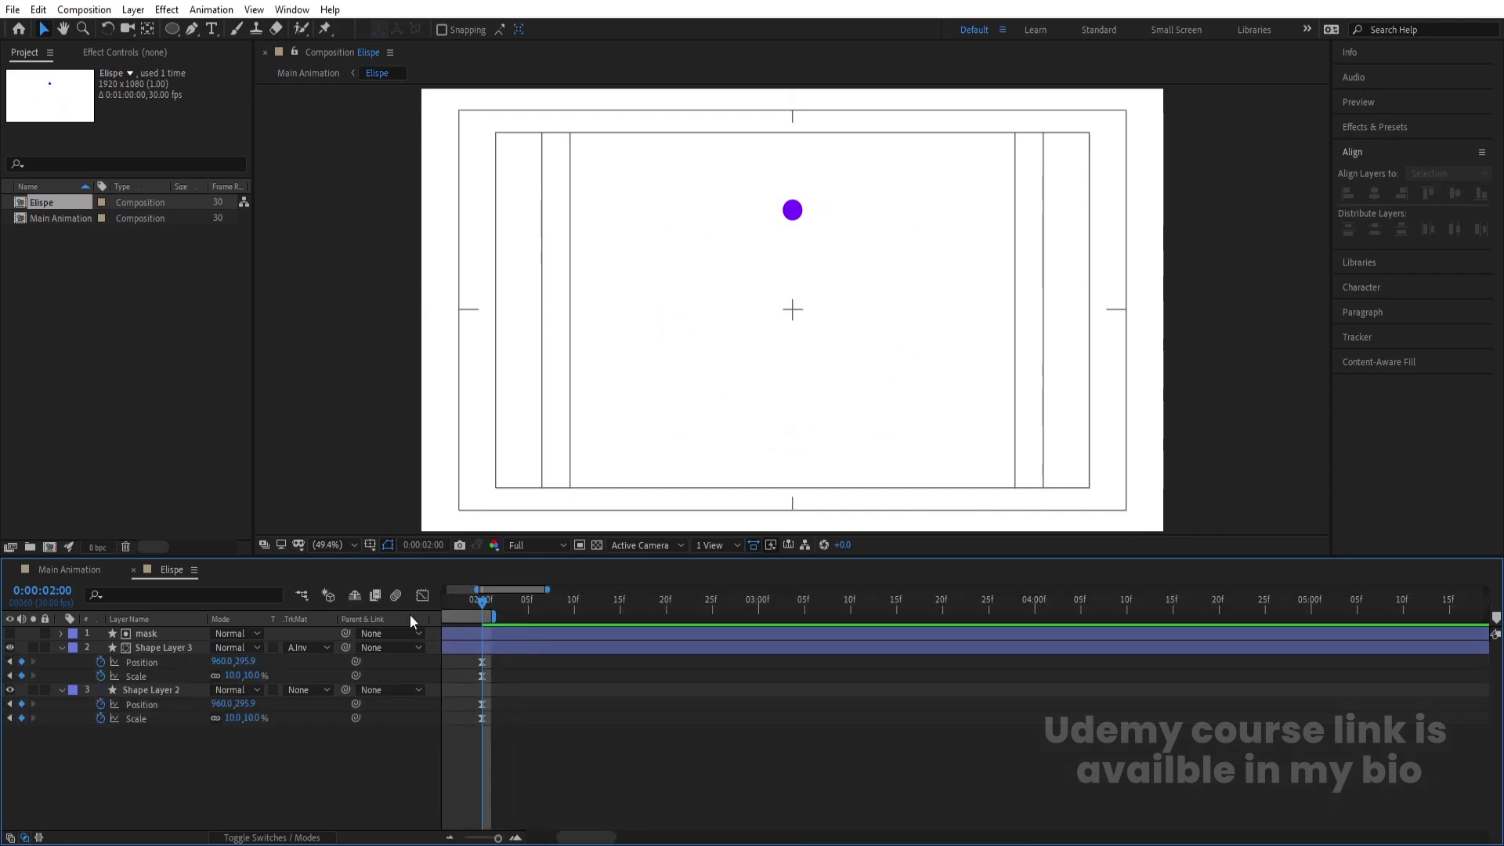
{"action": "right_click", "coordinate": [459, 616]}
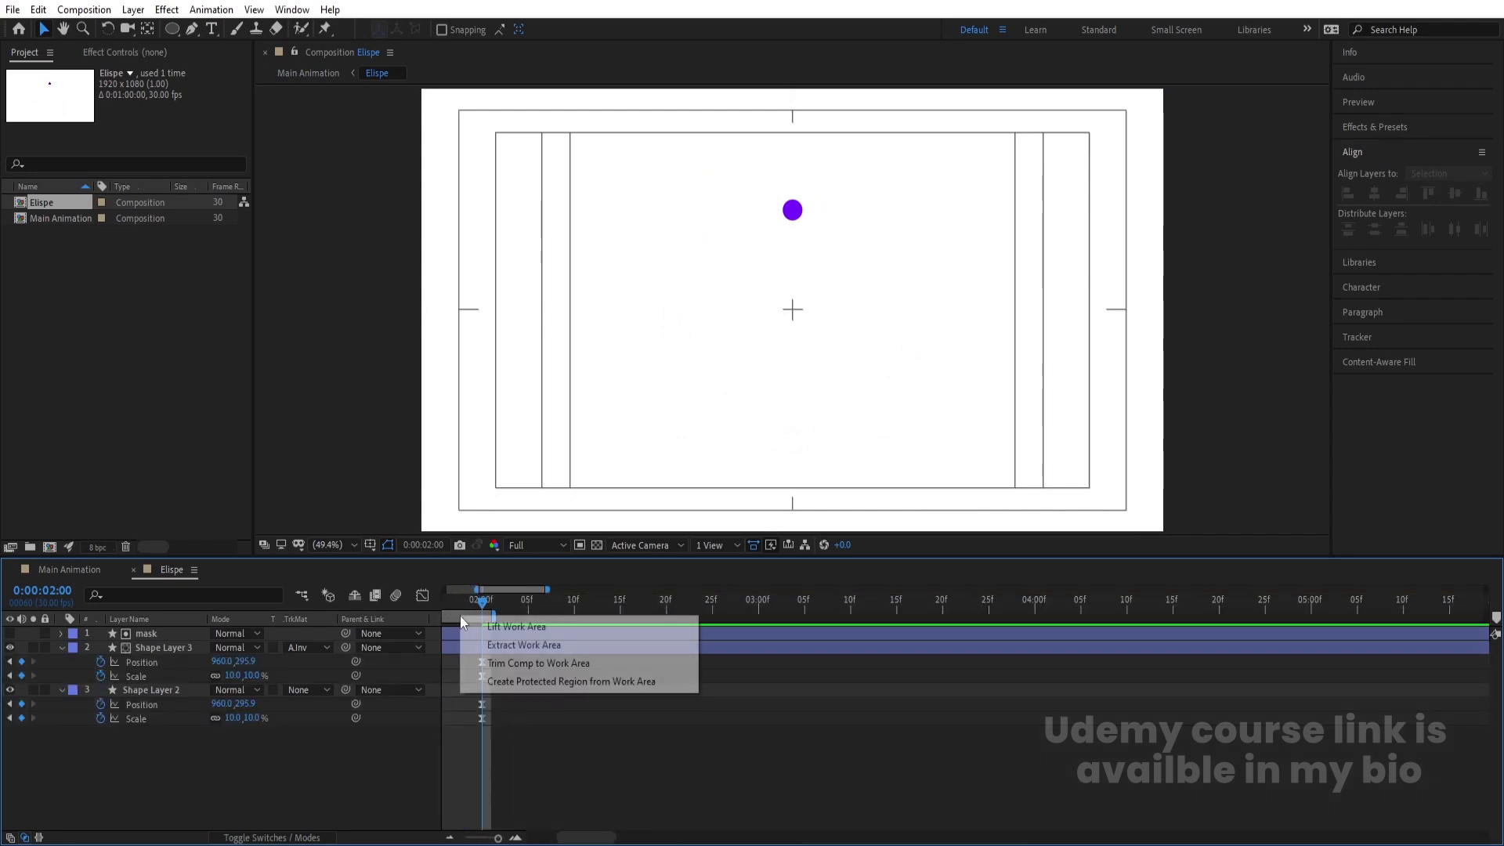
{"action": "left_click", "coordinate": [503, 663]}
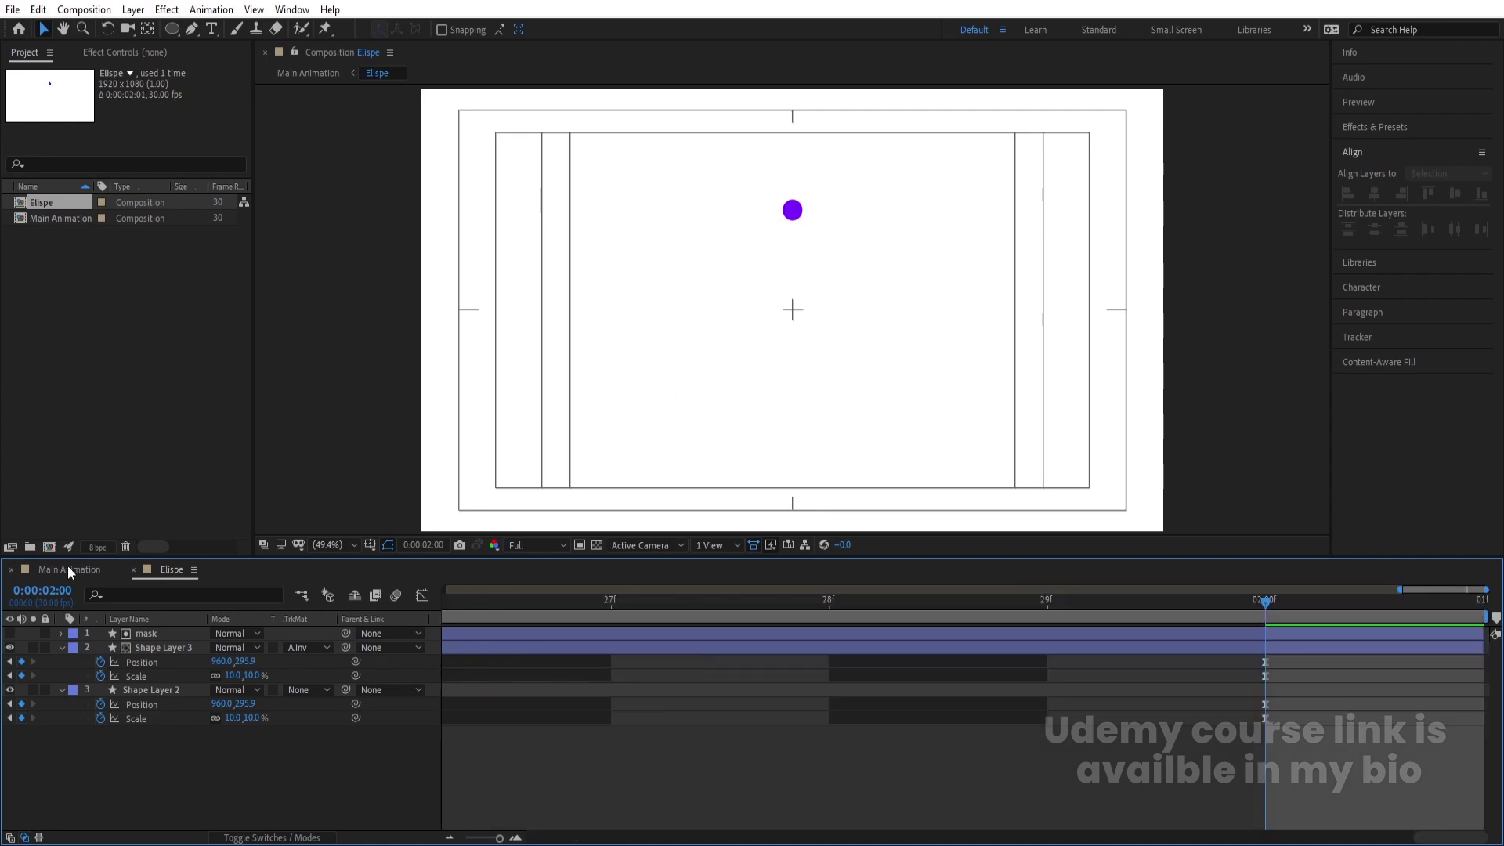
Return to the Main Animation composition and preview it from the start
{"action": "left_click", "coordinate": [68, 569]}
{"action": "key", "text": "Home"}
{"action": "key", "text": "space"}
Change the ring's stroke colour to the blue 0060FF and preview the animation
{"action": "left_click", "coordinate": [553, 647]}
{"action": "mouse_move", "coordinate": [558, 600]}
{"action": "left_mouse_down"}
{"action": "mouse_move", "coordinate": [570, 613]}
{"action": "mouse_move", "coordinate": [534, 600]}
{"action": "left_mouse_up"}
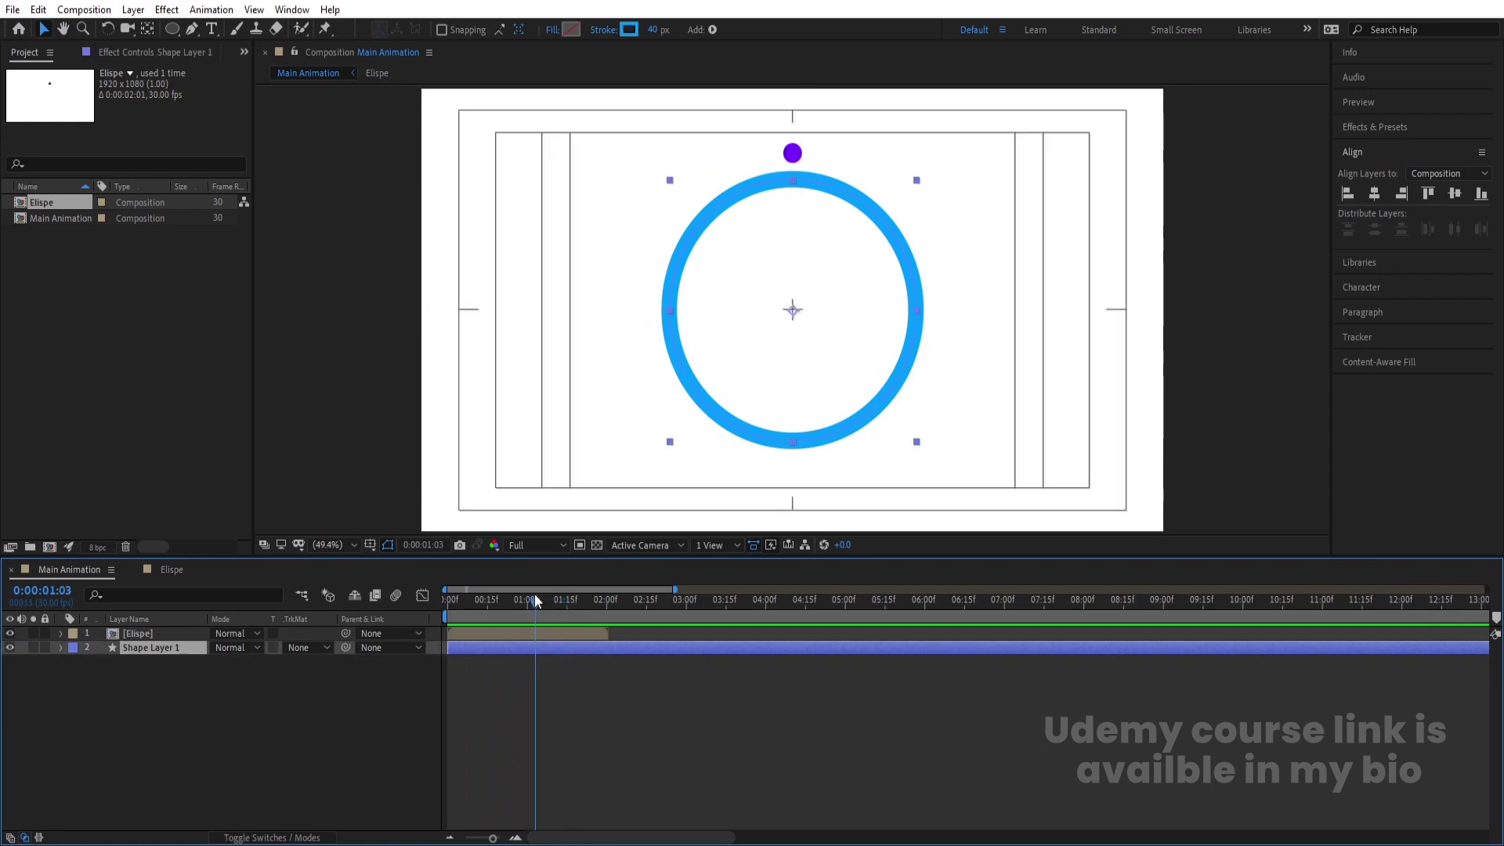
{"action": "left_click", "coordinate": [629, 29]}
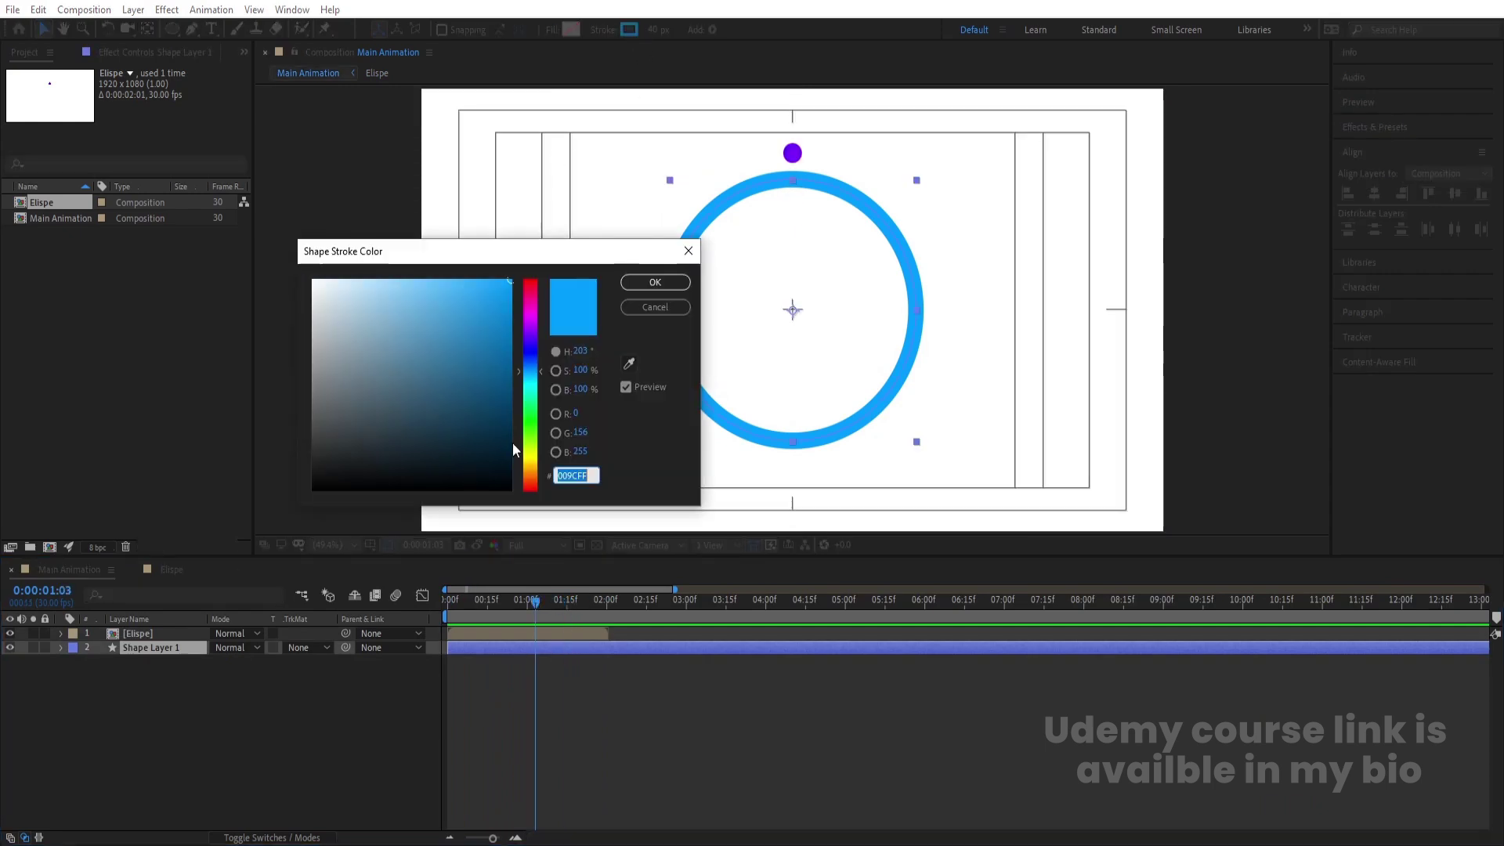
{"action": "left_click", "coordinate": [526, 366]}
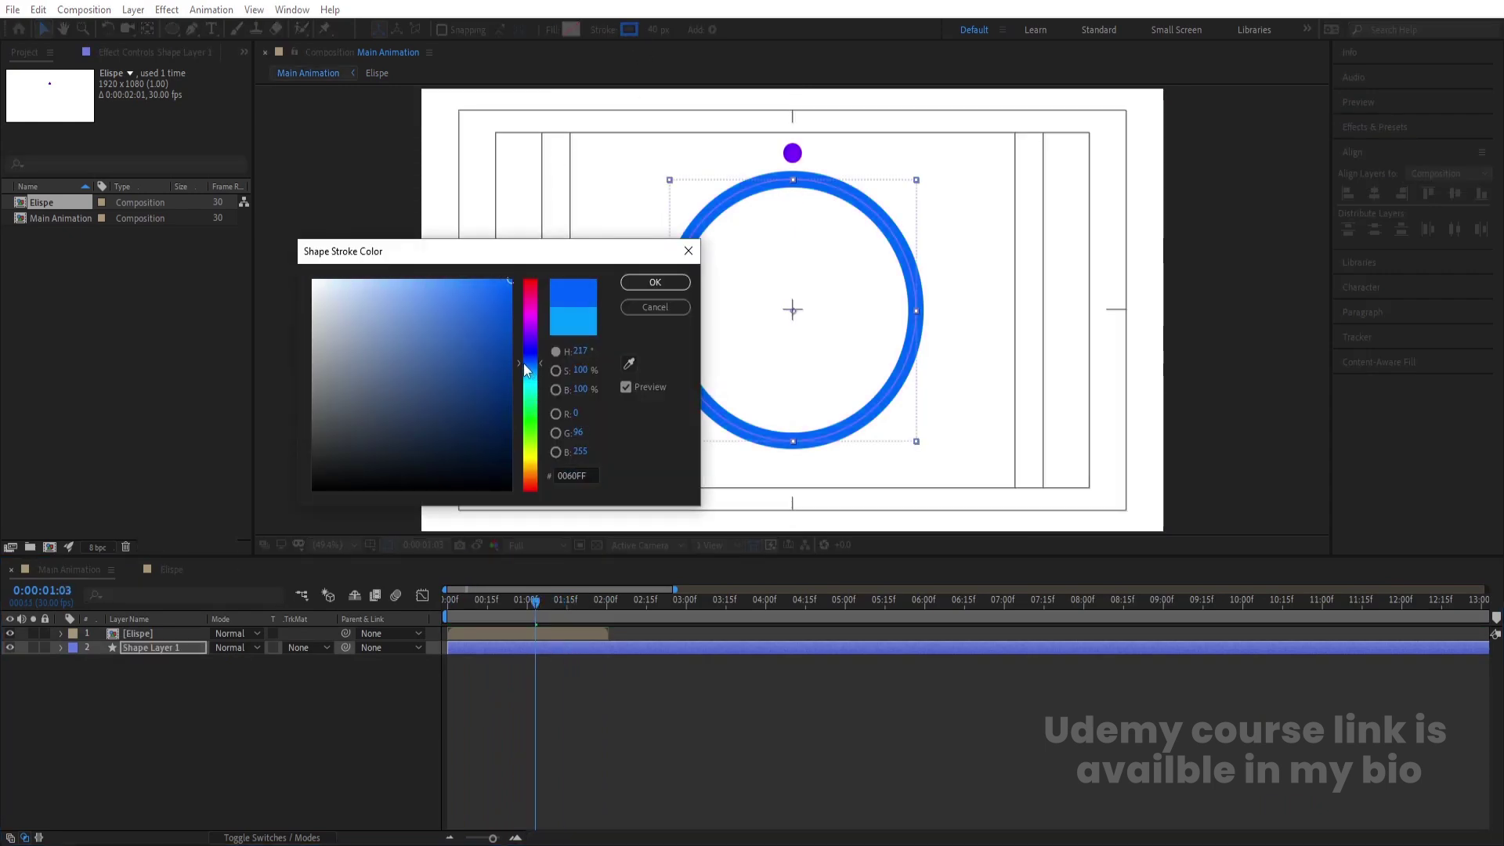
{"action": "left_click", "coordinate": [655, 282]}
{"action": "key", "text": "space"}
{"action": "key", "text": "space"}
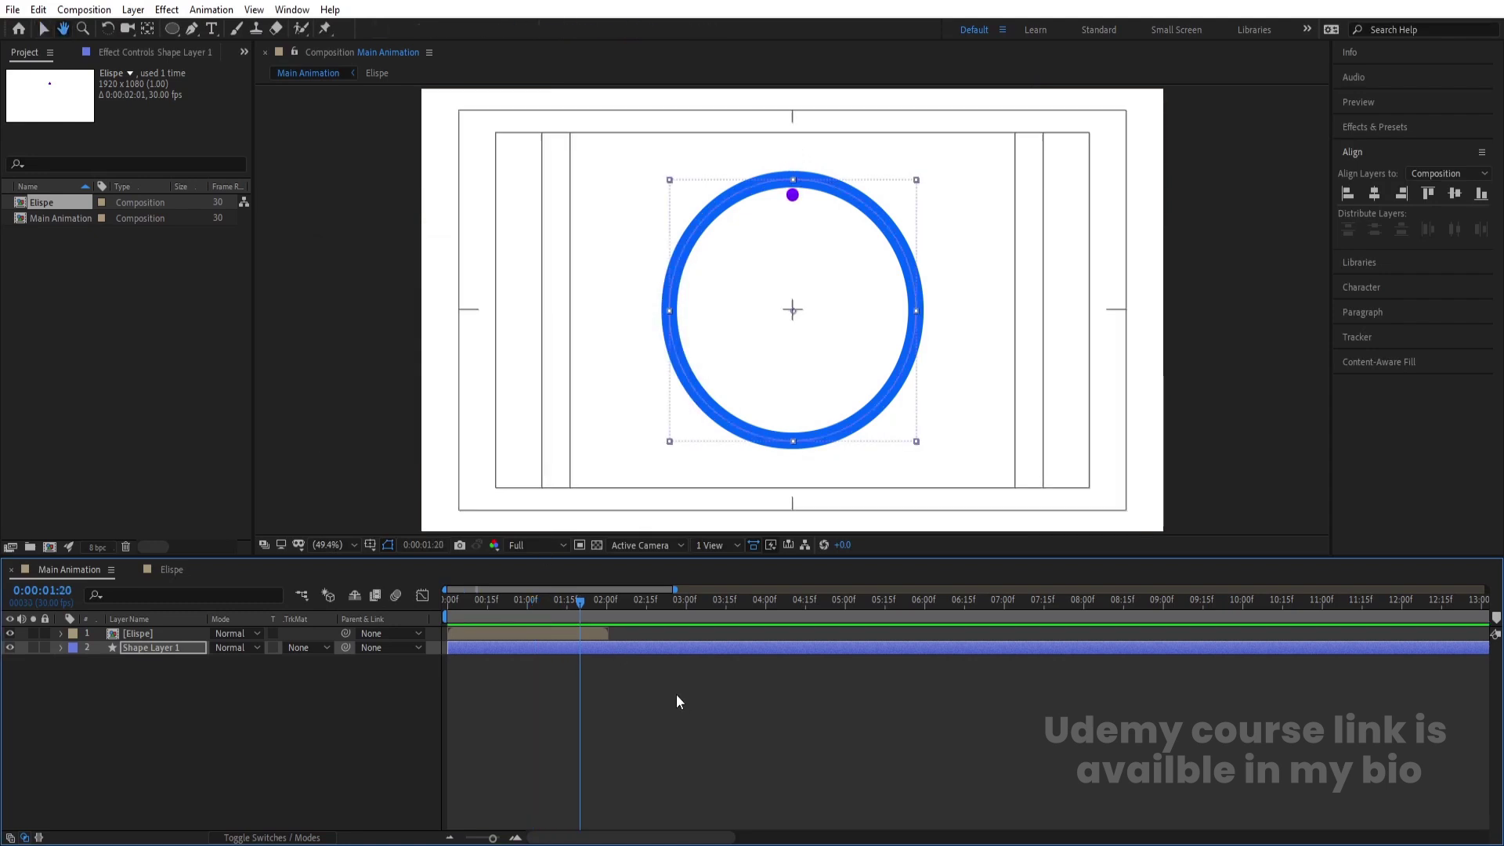
Enable time remapping on the Elispe layer and extend the layer across the full timeline
{"action": "left_click", "coordinate": [608, 600]}
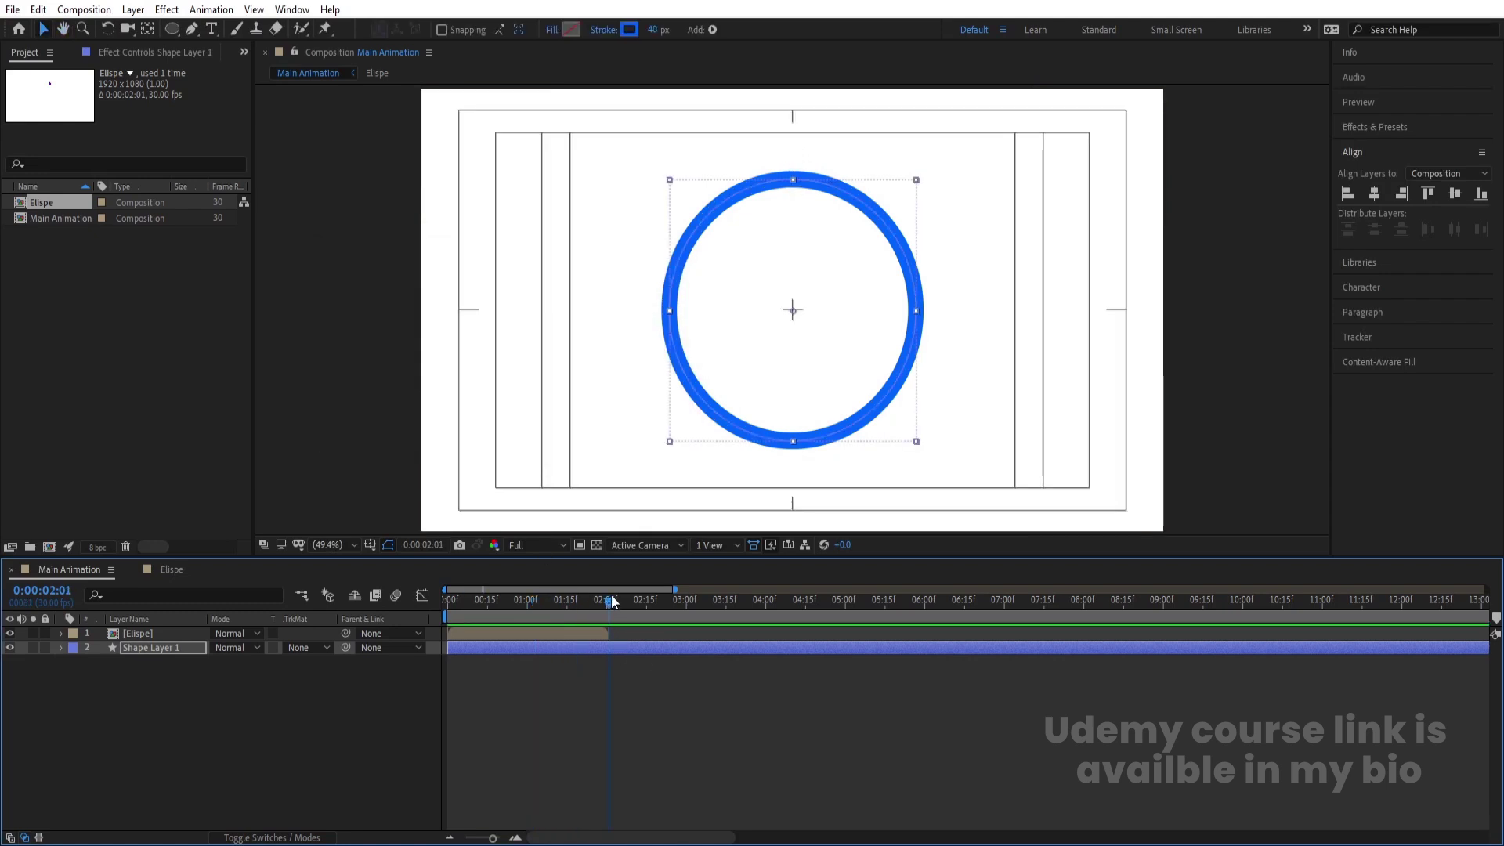
{"action": "left_click", "coordinate": [575, 635]}
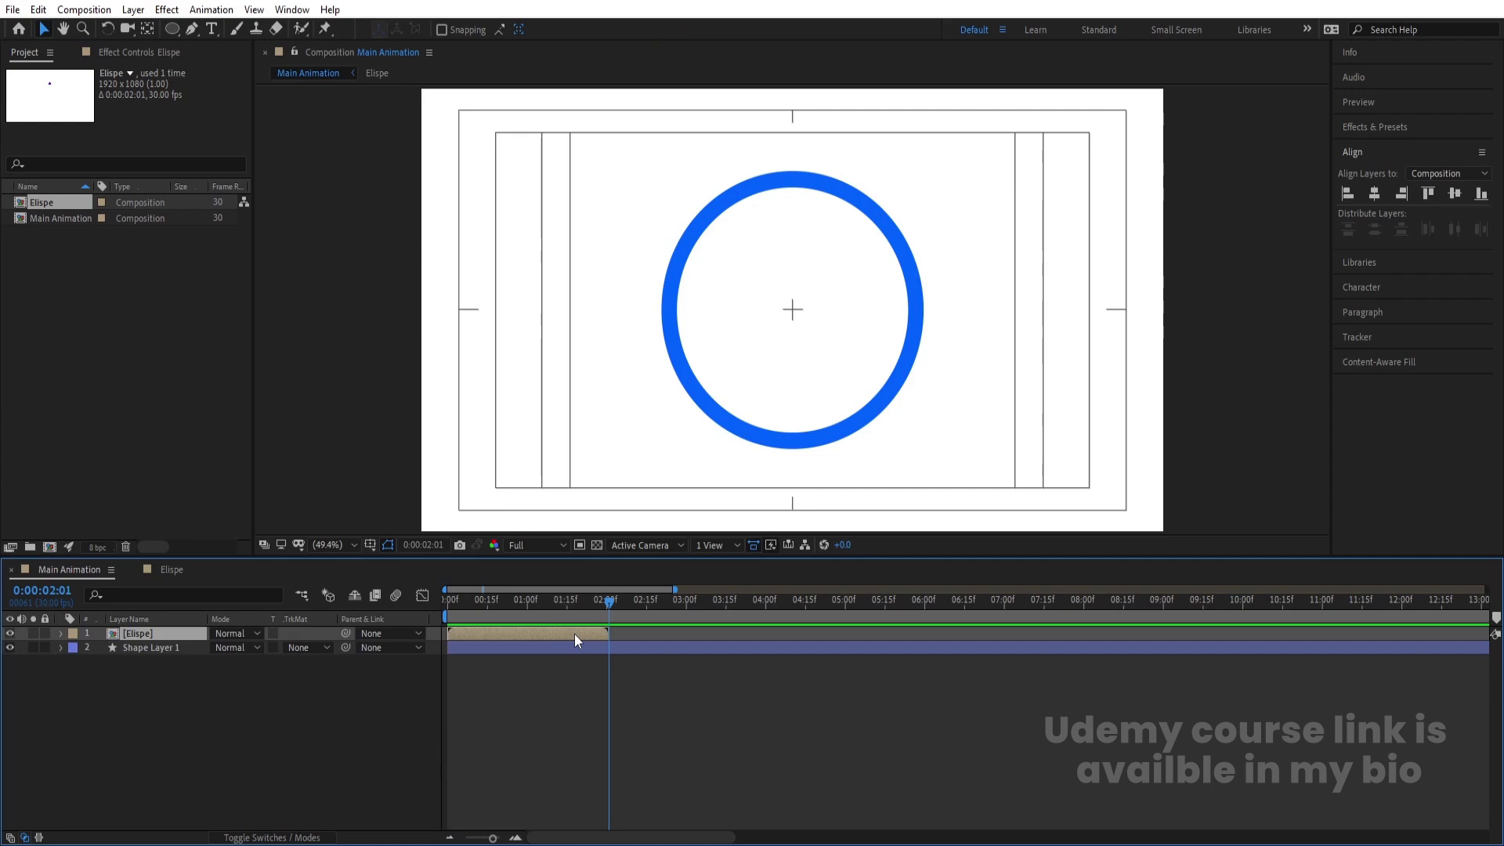
{"action": "key", "text": "ctrl+alt+t"}
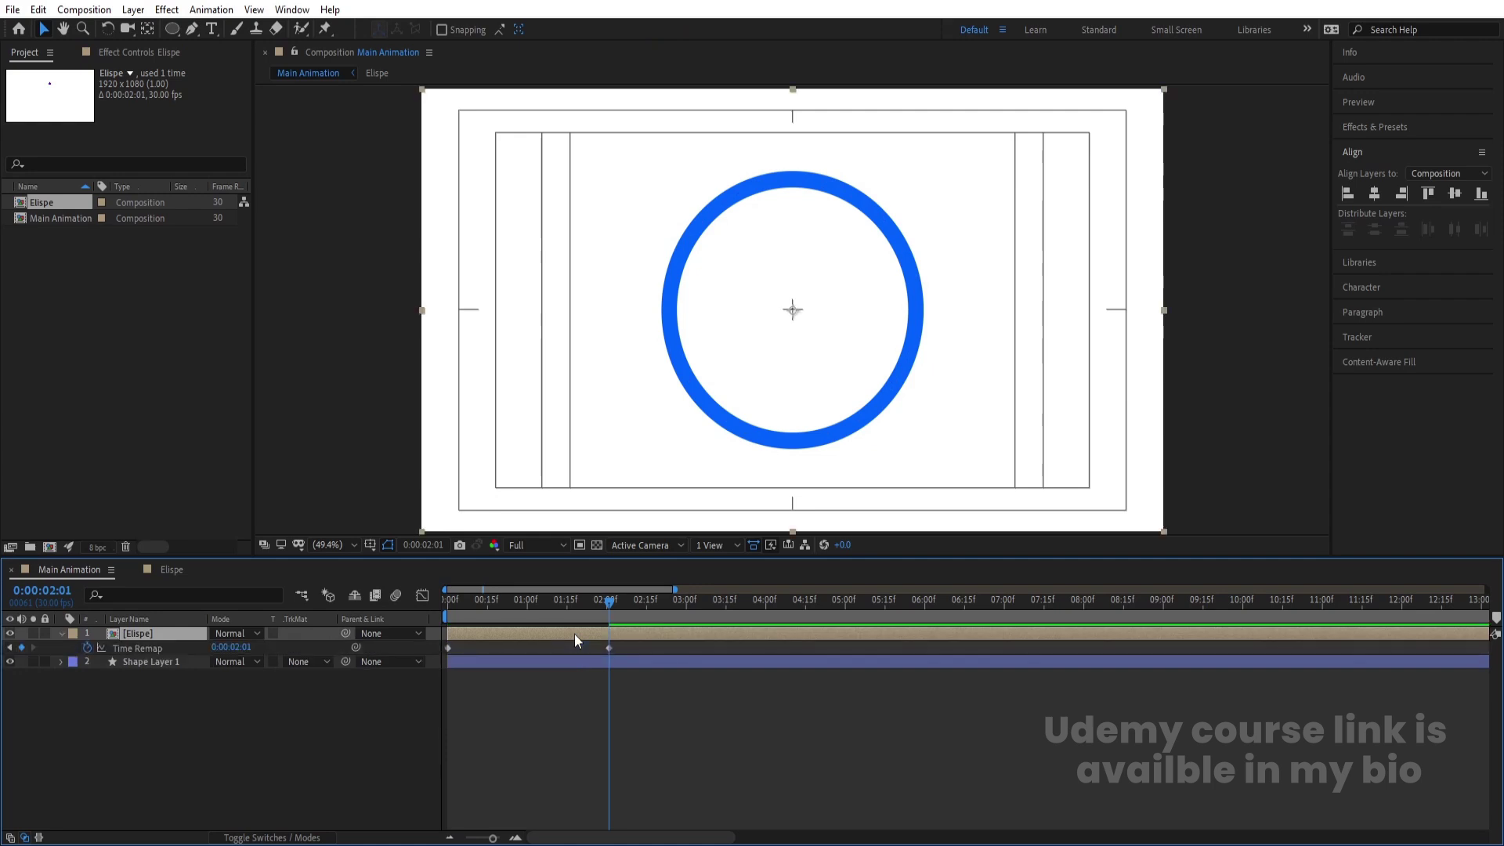
Add a Time Remap keyframe at 0:00:02:00 on the Elispe layer and delete the original end keyframe one frame after it
{"action": "key", "text": "equal"}
{"action": "key", "text": "equal"}
{"action": "key", "text": "equal"}
{"action": "key", "text": "equal"}
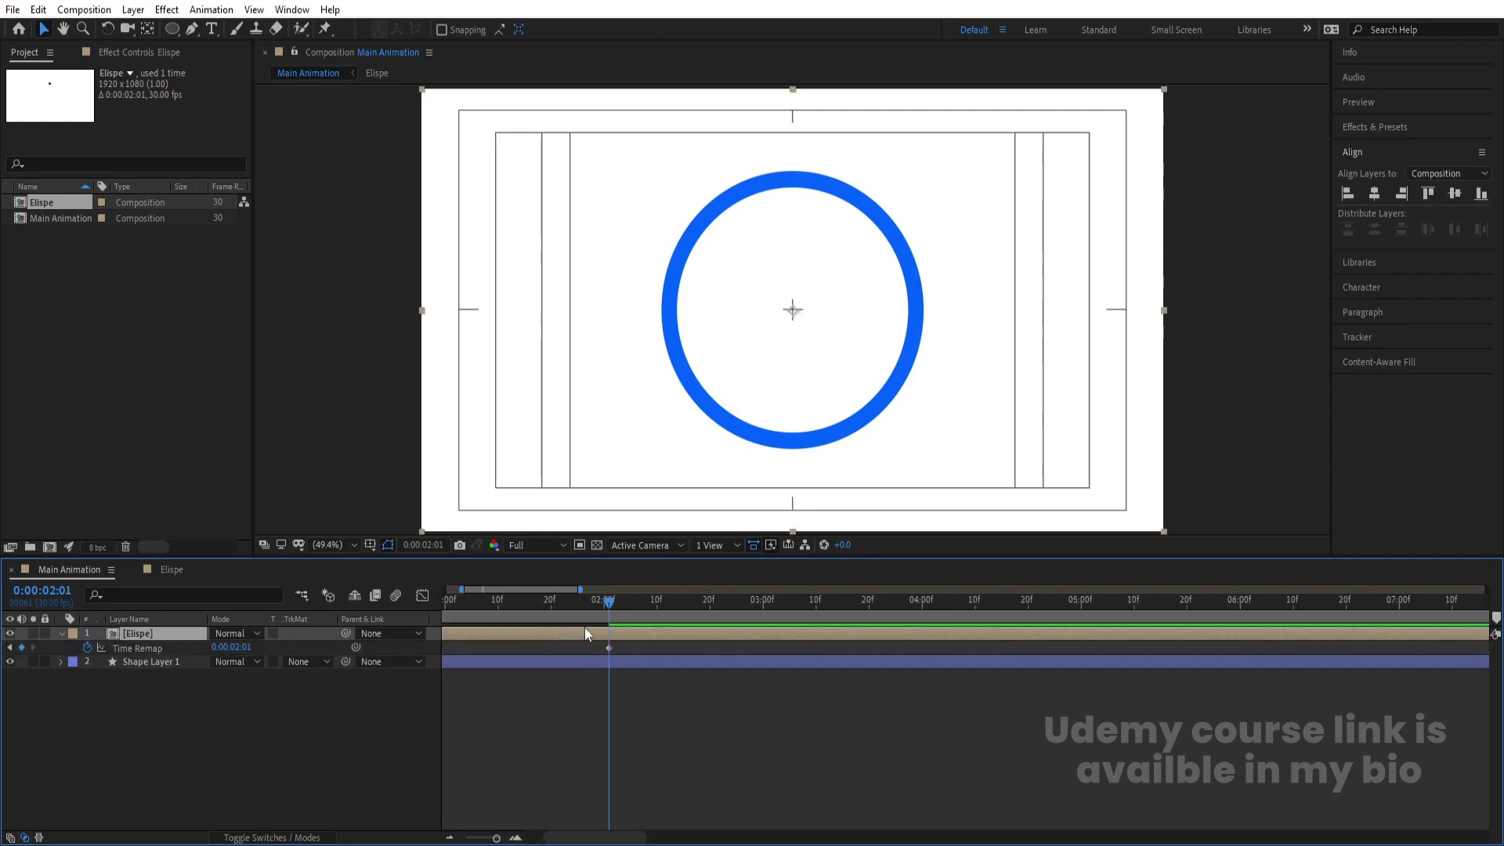
{"action": "left_click_drag", "start_coordinate": [608, 600], "coordinate": [590, 604]}
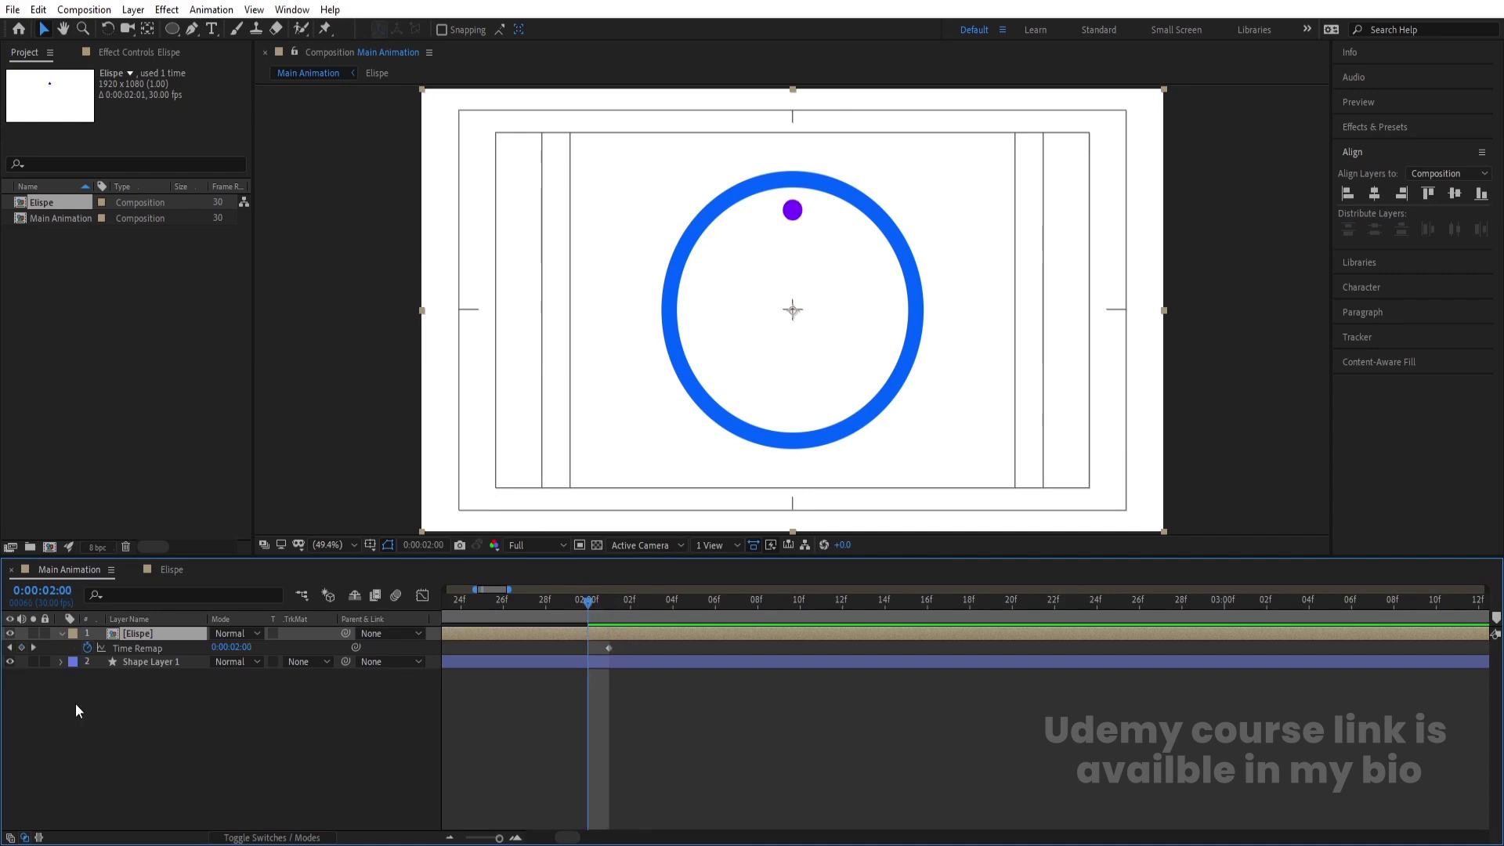
{"action": "left_click", "coordinate": [21, 648]}
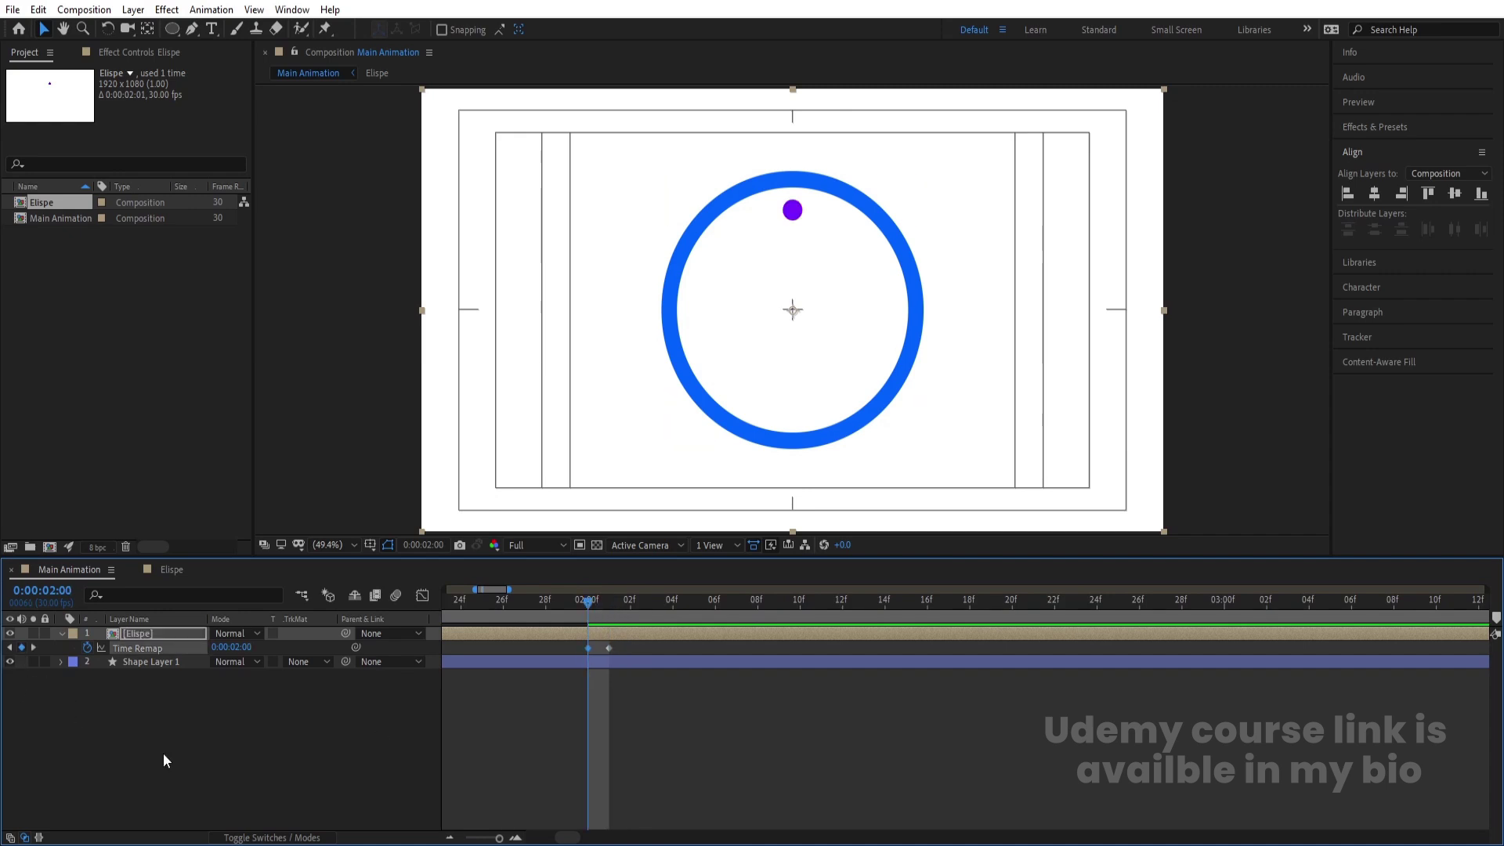
{"action": "left_click", "coordinate": [608, 647]}
{"action": "key", "text": "Delete"}
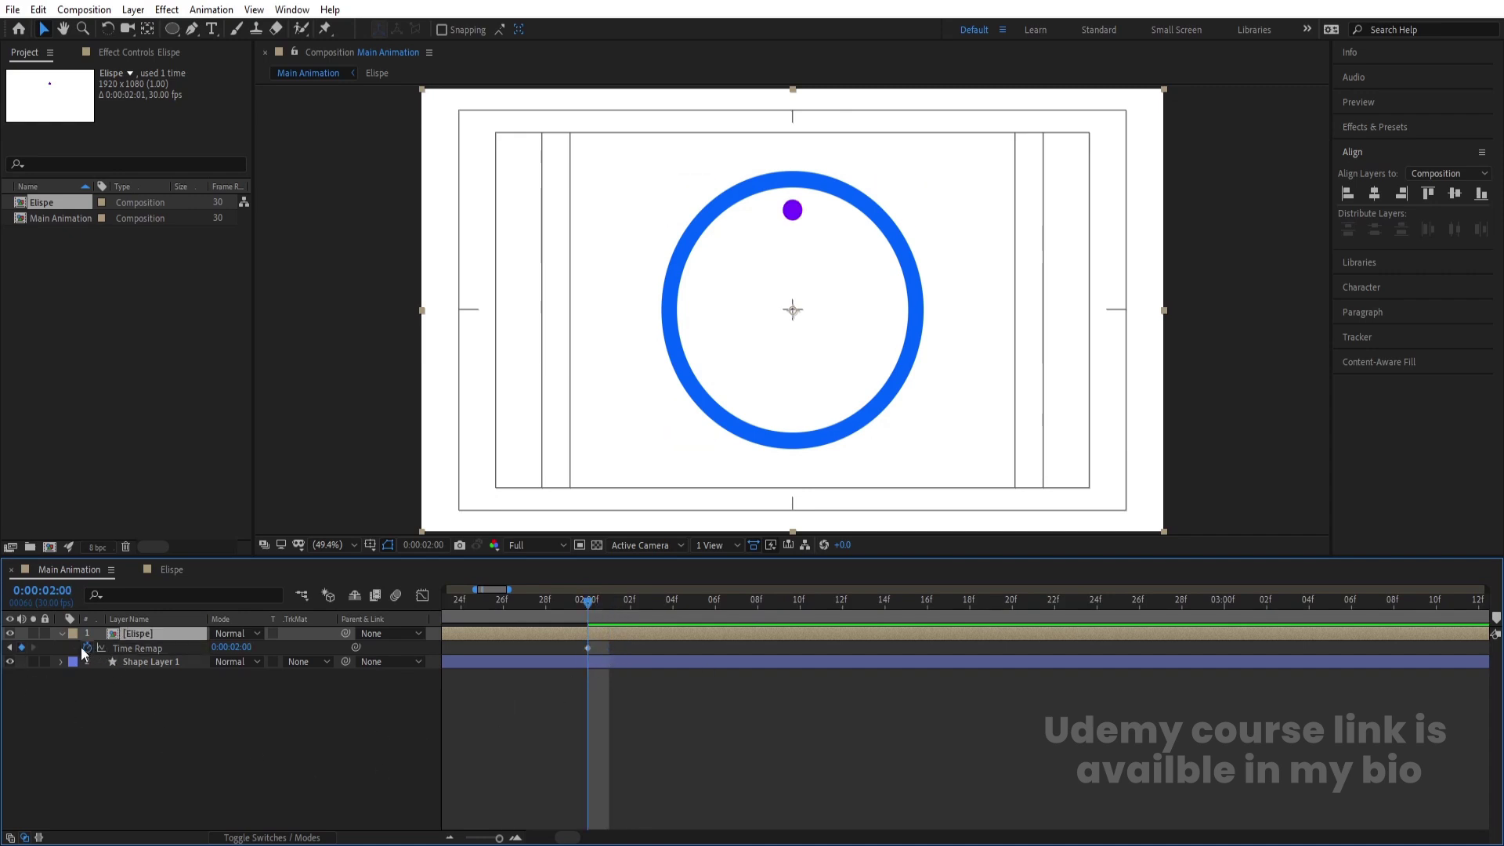
Add the expression loopOut() to the Elispe layer's Time Remap property
{"action": "left_click", "coordinate": [89, 648], "text": "alt"}
{"action": "type", "text": "loop"}
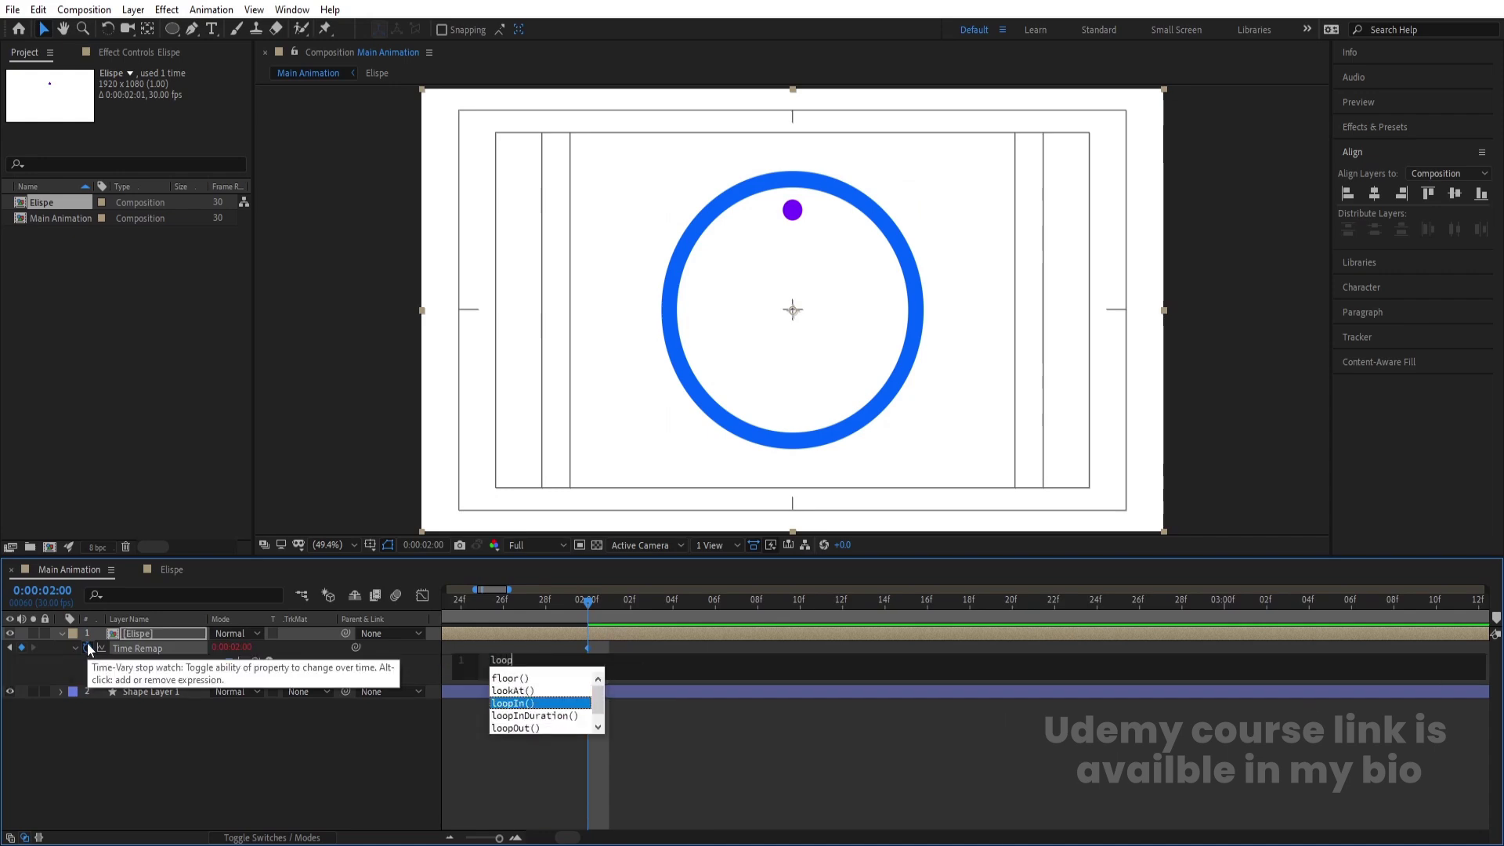
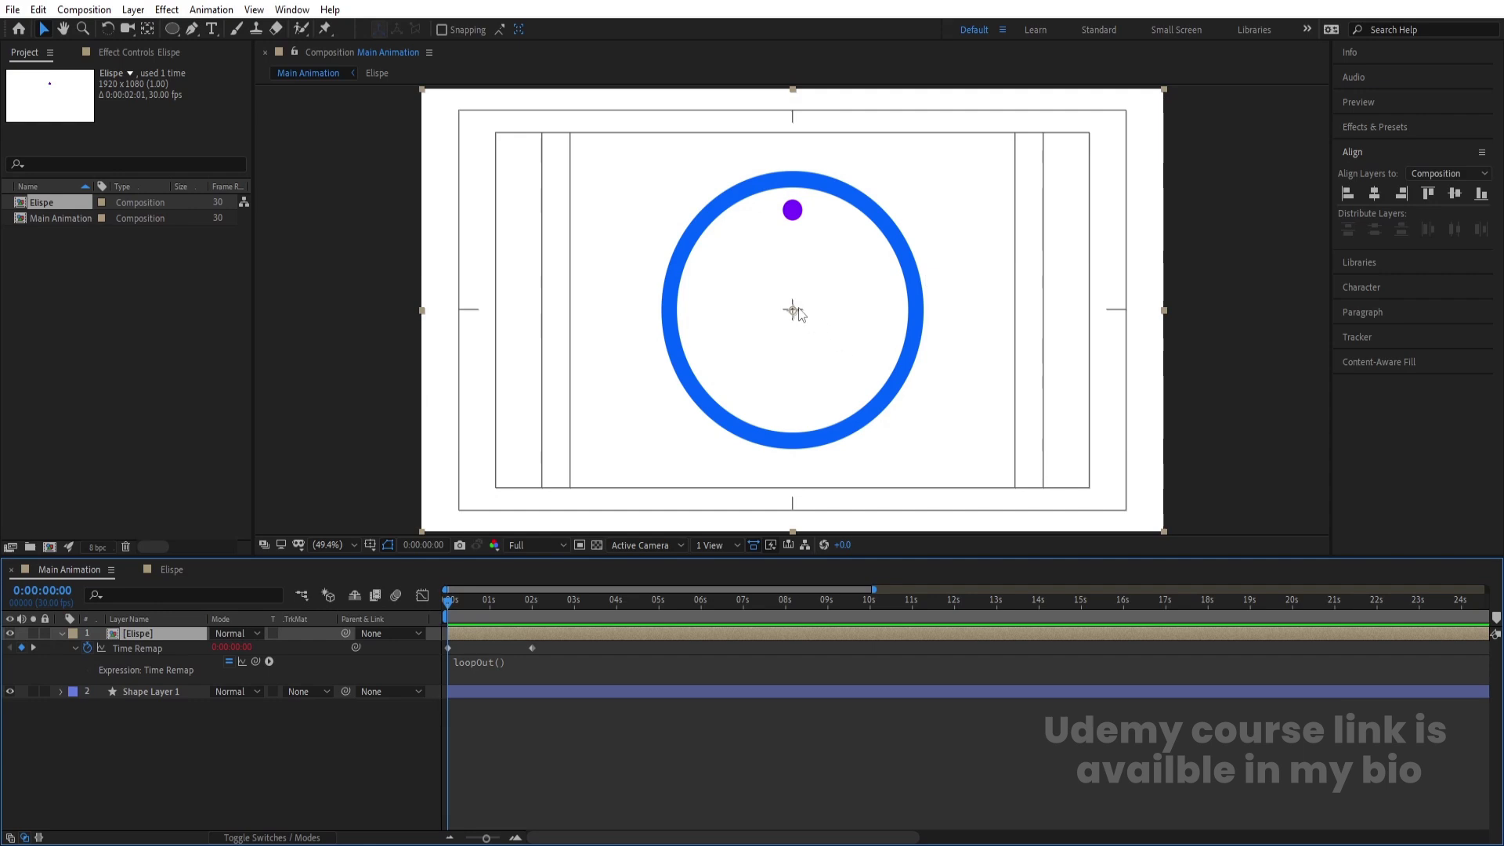
Duplicate the Elispe layer and set the copy's rotation to 20°
{"action": "scroll", "coordinate": [798, 313], "scroll_direction": "up", "scroll_amount": 3}
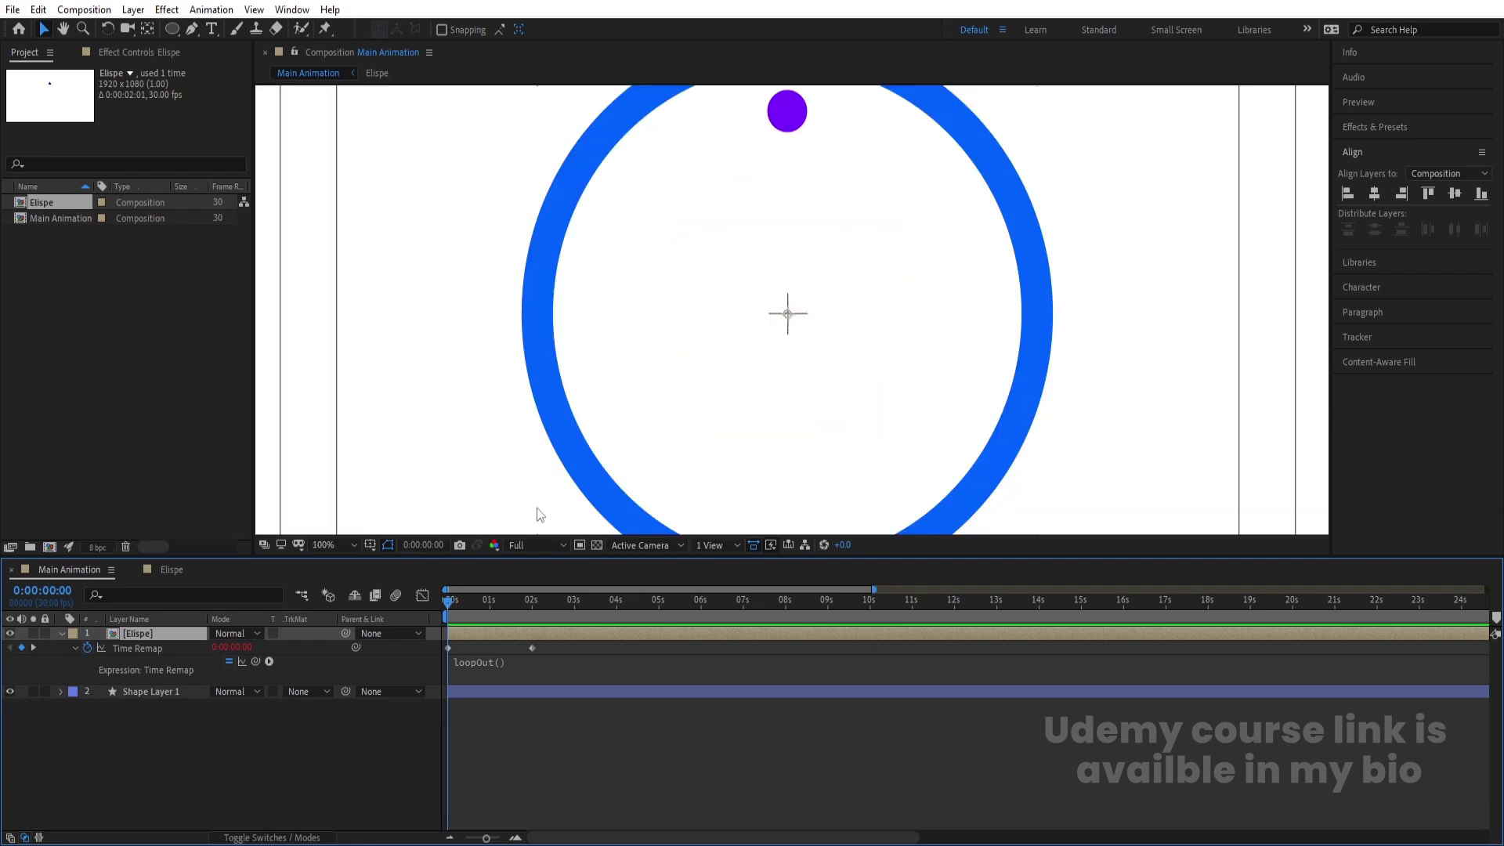
{"action": "key", "text": "r"}
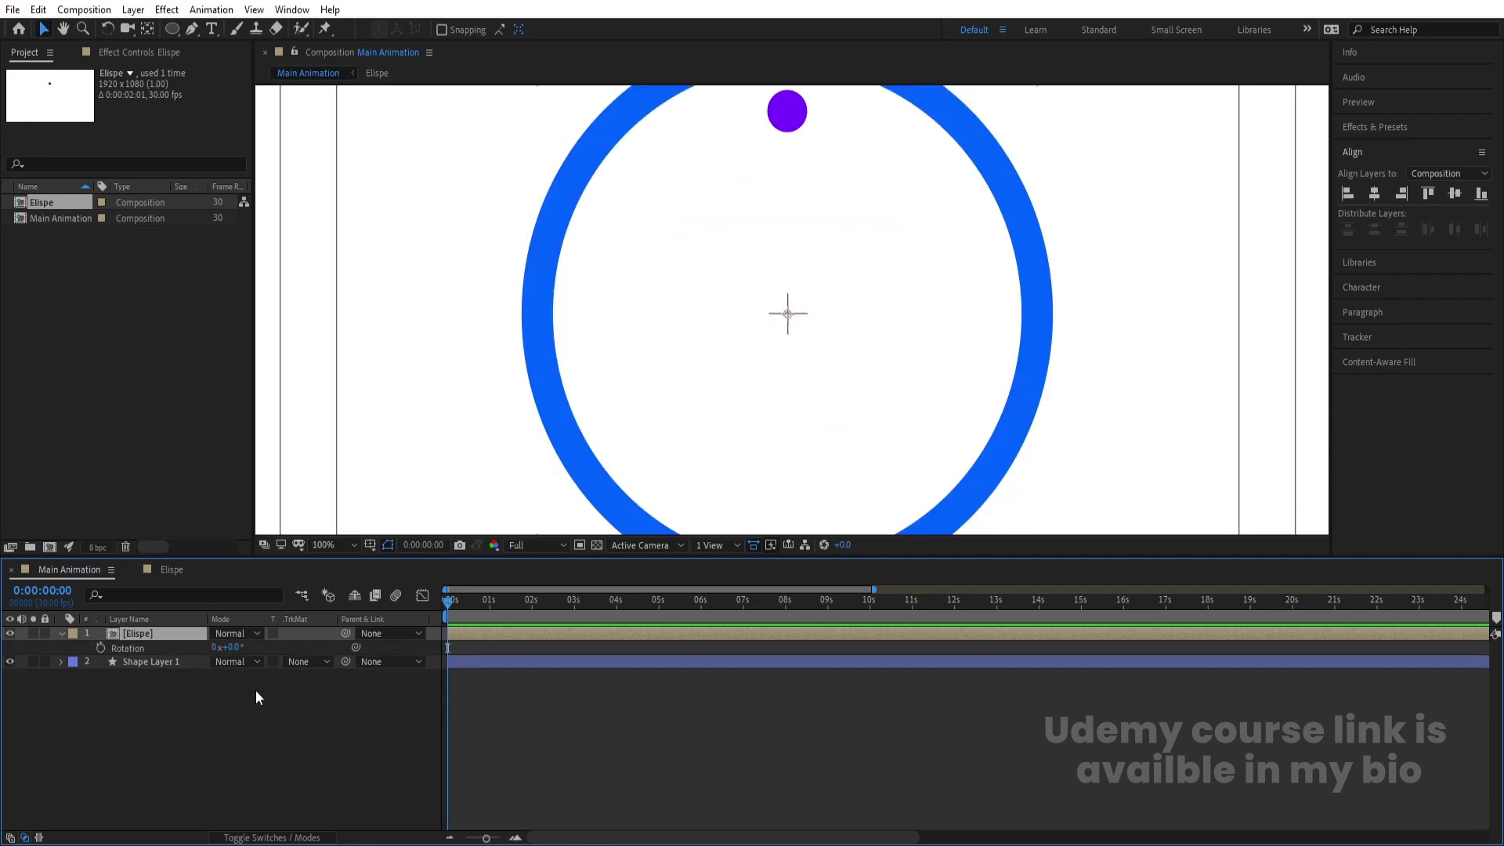
{"action": "key", "text": "ctrl+d"}
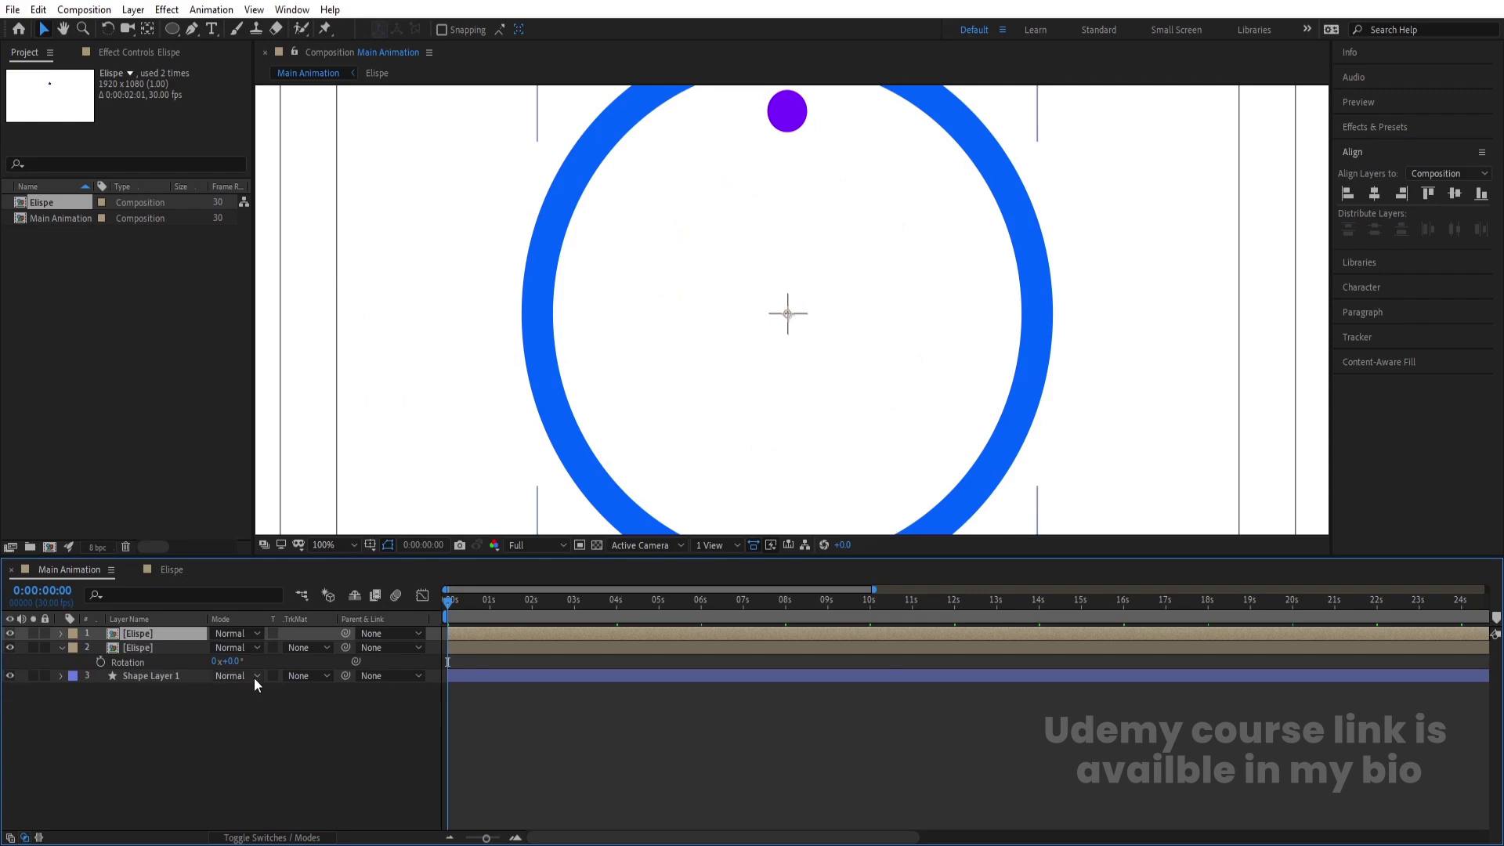
{"action": "key", "text": "r"}
{"action": "left_click", "coordinate": [233, 646]}
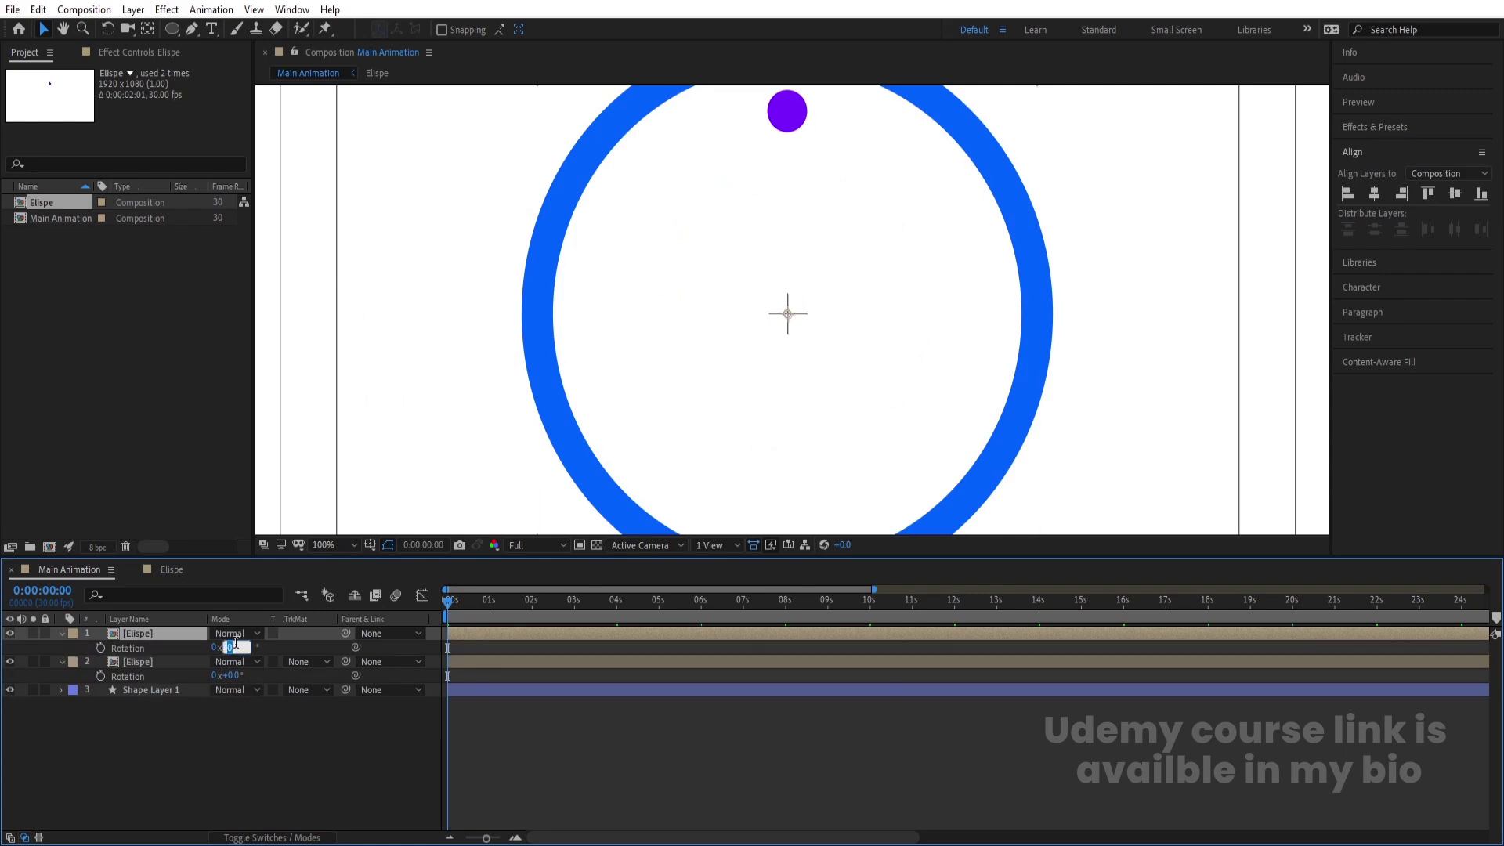
{"action": "type", "text": "20"}
{"action": "key", "text": "Return"}
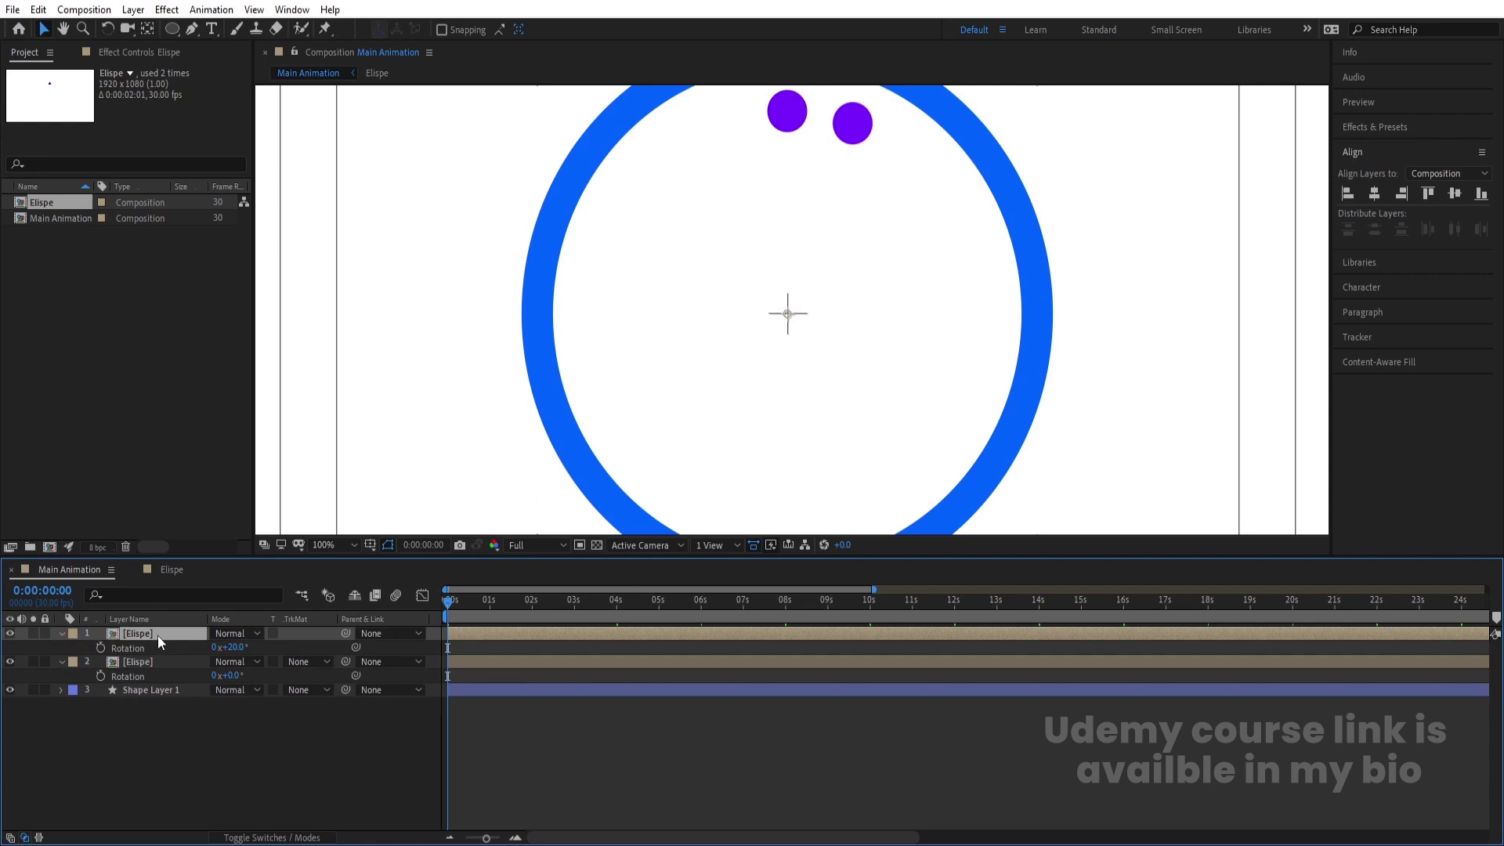
Set the rotation of the duplicated Elispe layer to 30° for wider spacing between the circles
{"action": "key", "text": "comma"}
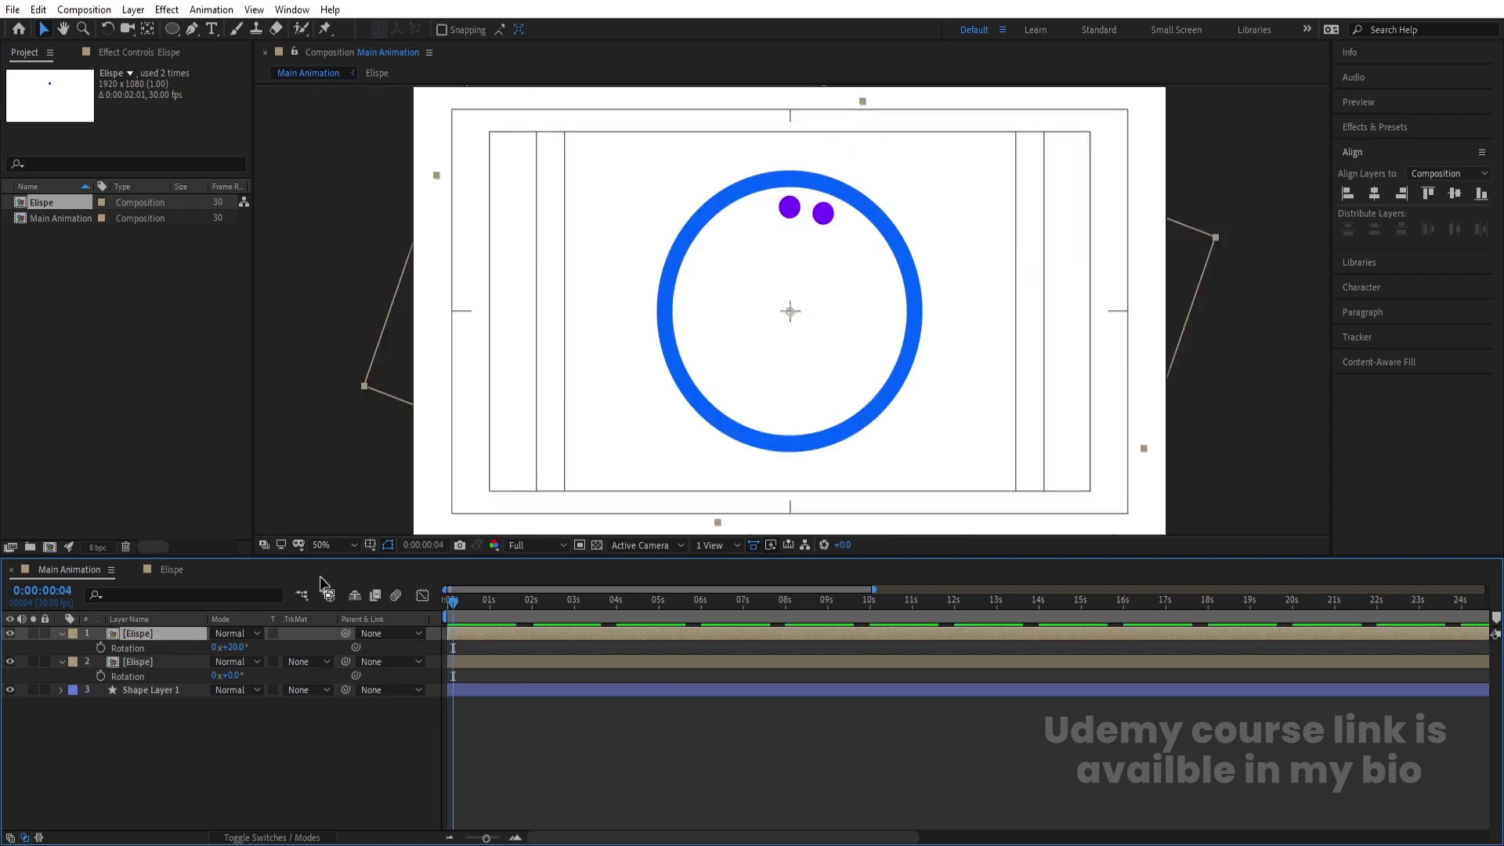
{"action": "left_click", "coordinate": [232, 647]}
{"action": "type", "text": "30"}
{"action": "key", "text": "Return"}
Duplicate the 30° Elispe layer and set the new copy's rotation to 60°
{"action": "key", "text": "ctrl+d"}
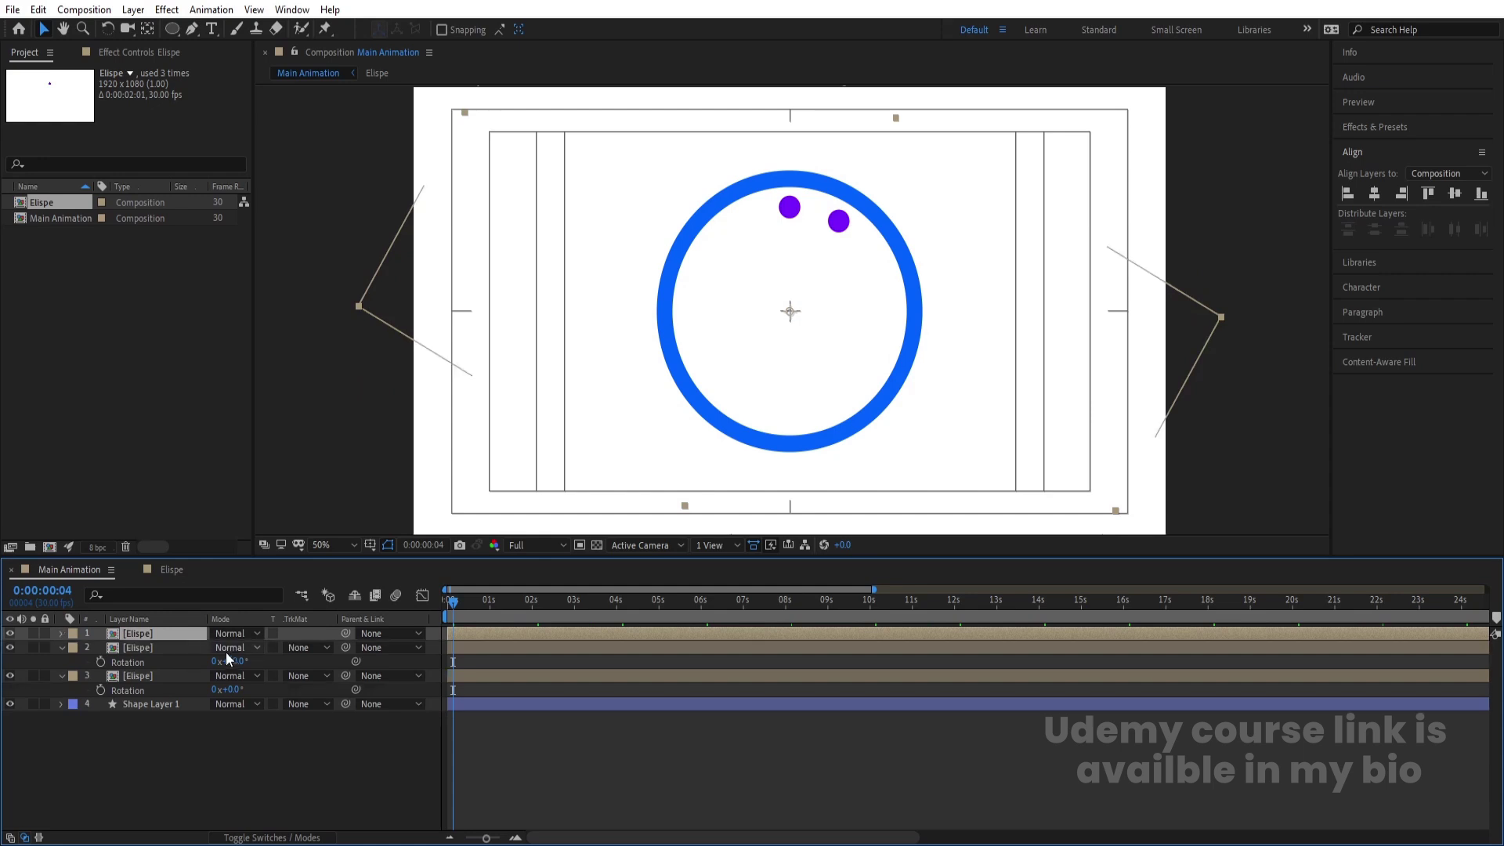
{"action": "key", "text": "r"}
{"action": "left_click", "coordinate": [233, 647]}
{"action": "type", "text": "60"}
{"action": "key", "text": "Return"}
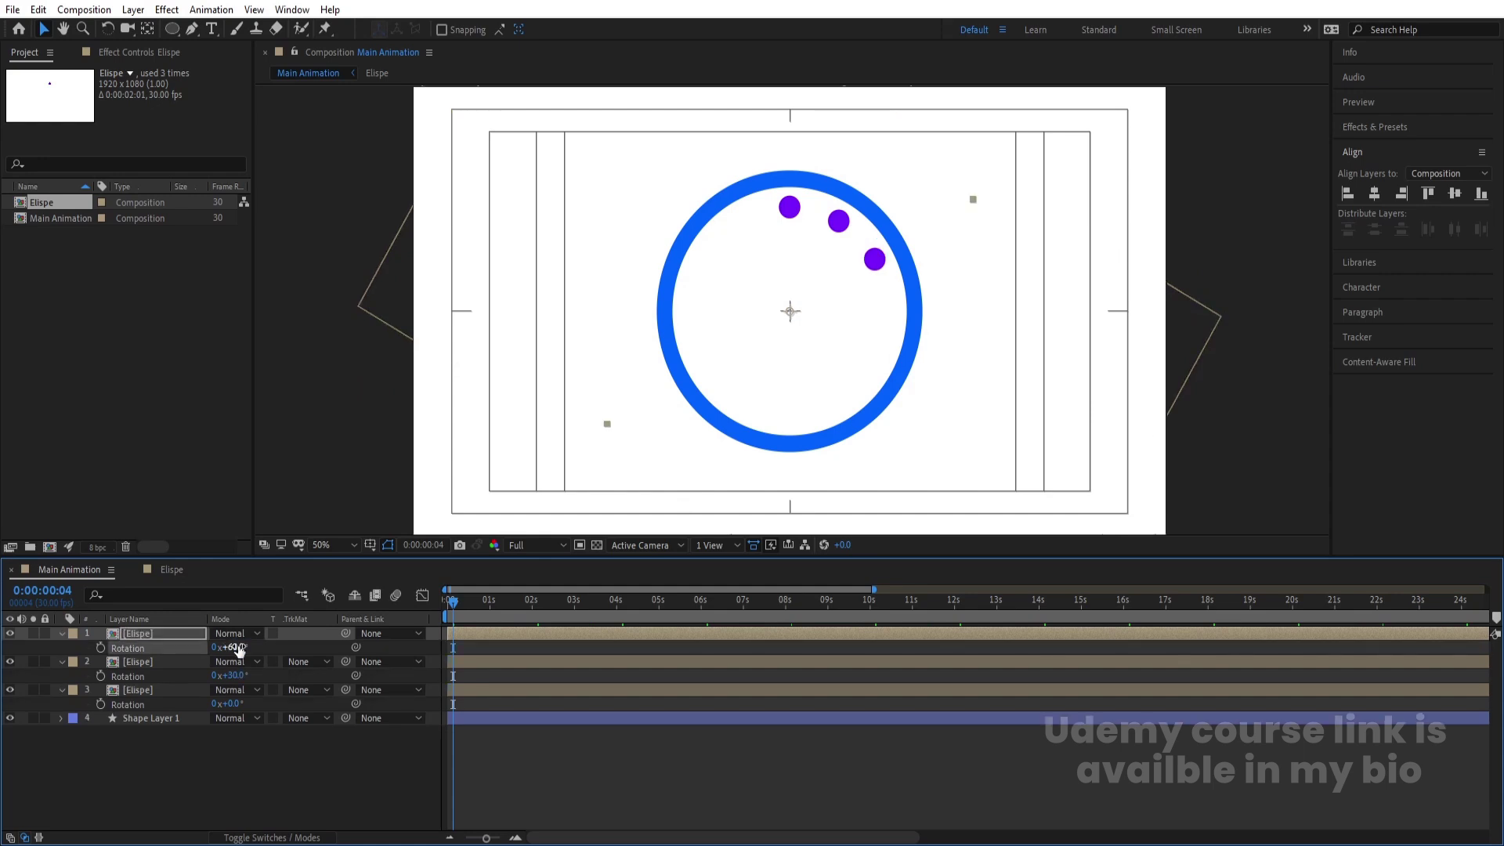
Duplicate the 60° Elispe layer and add 30° to the new copy's rotation, making it 90°
{"action": "key", "text": "ctrl+d"}
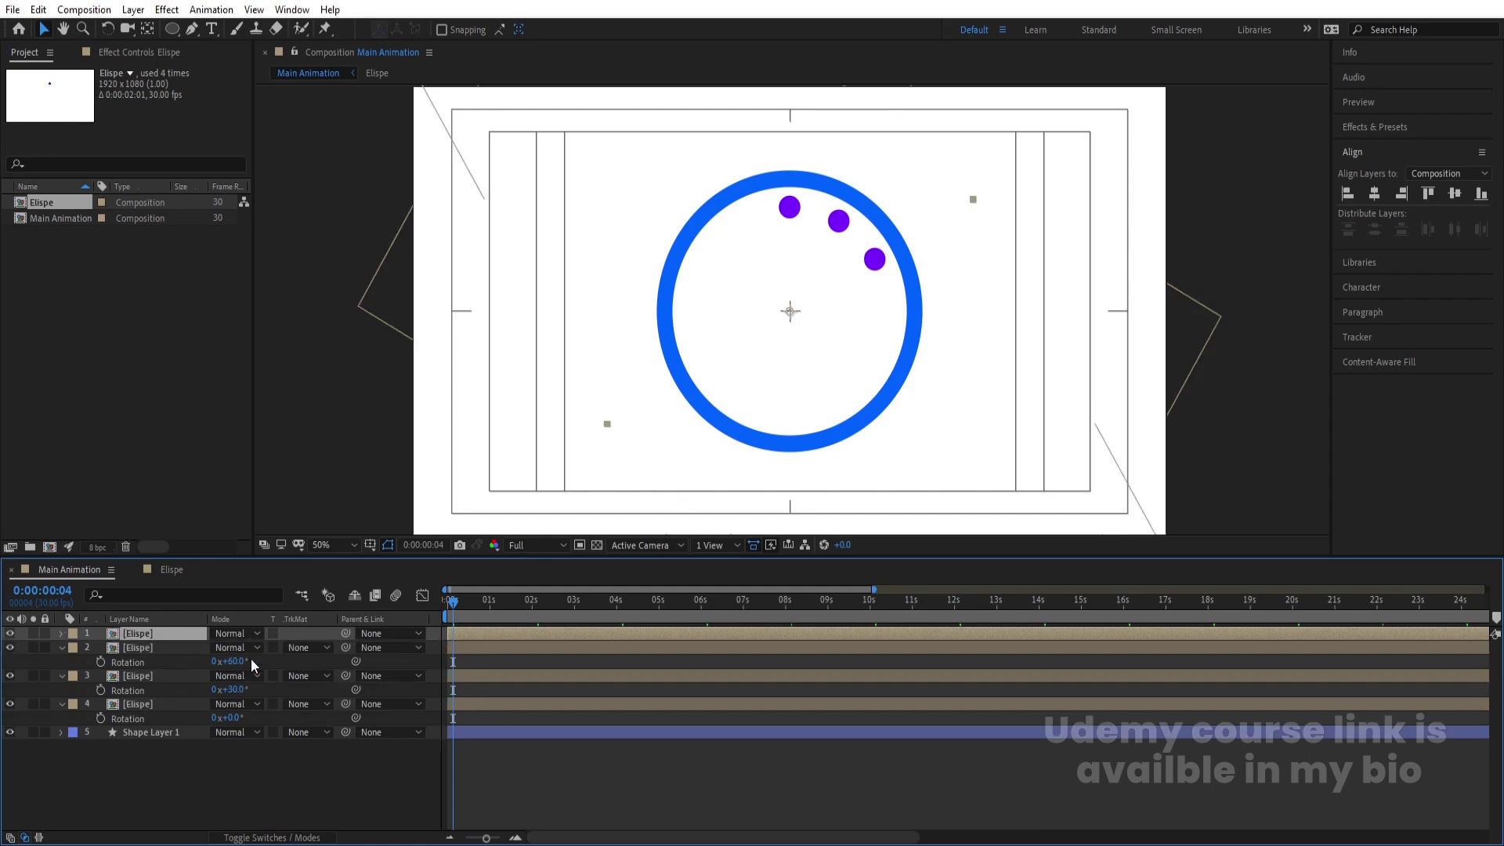
{"action": "key", "text": "r"}
{"action": "left_click", "coordinate": [233, 648]}
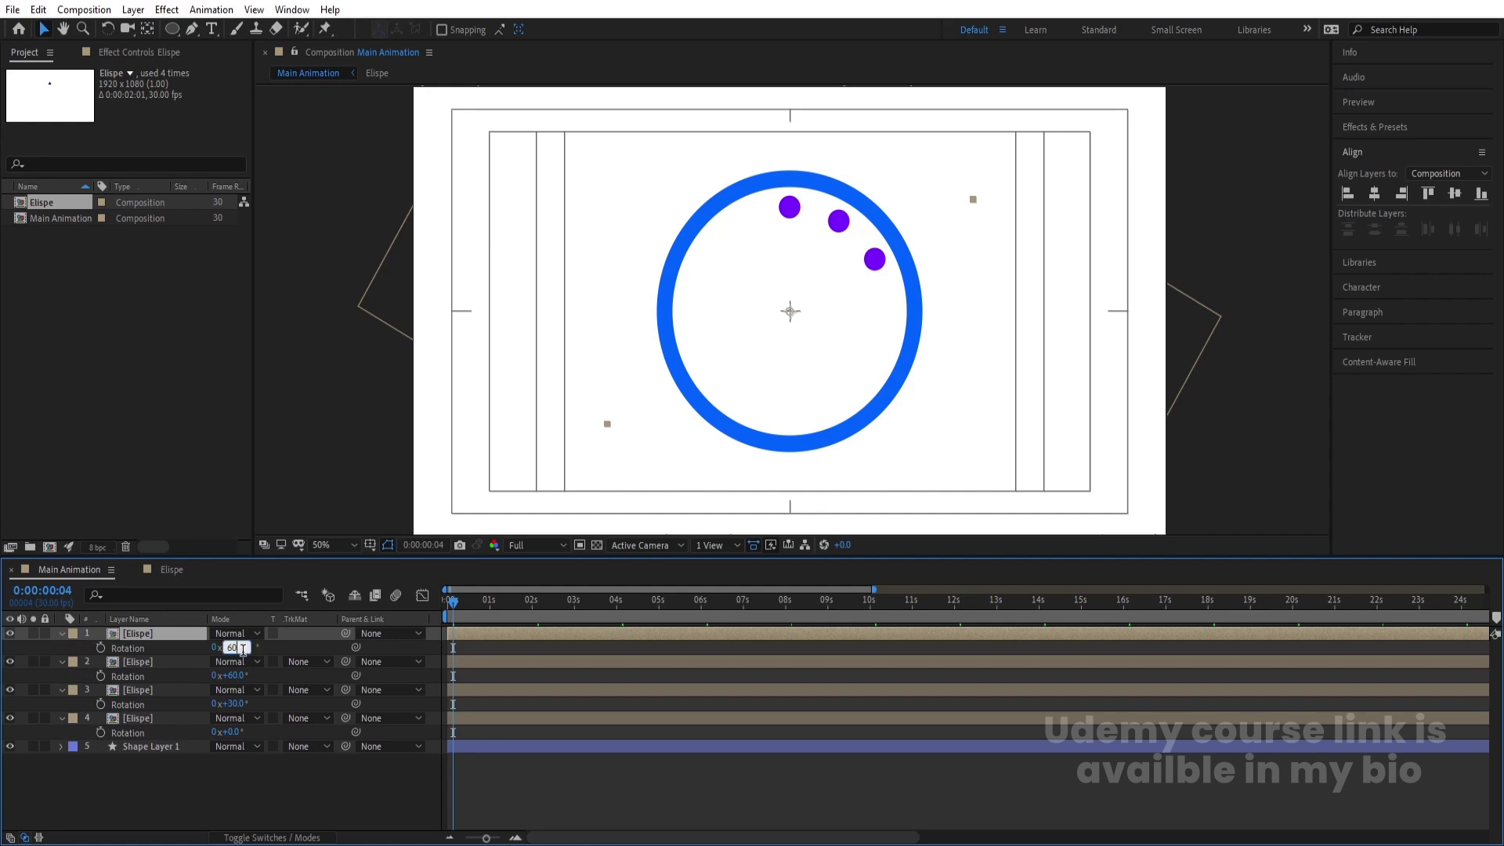
{"action": "type", "text": "+30"}
{"action": "key", "text": "Return"}
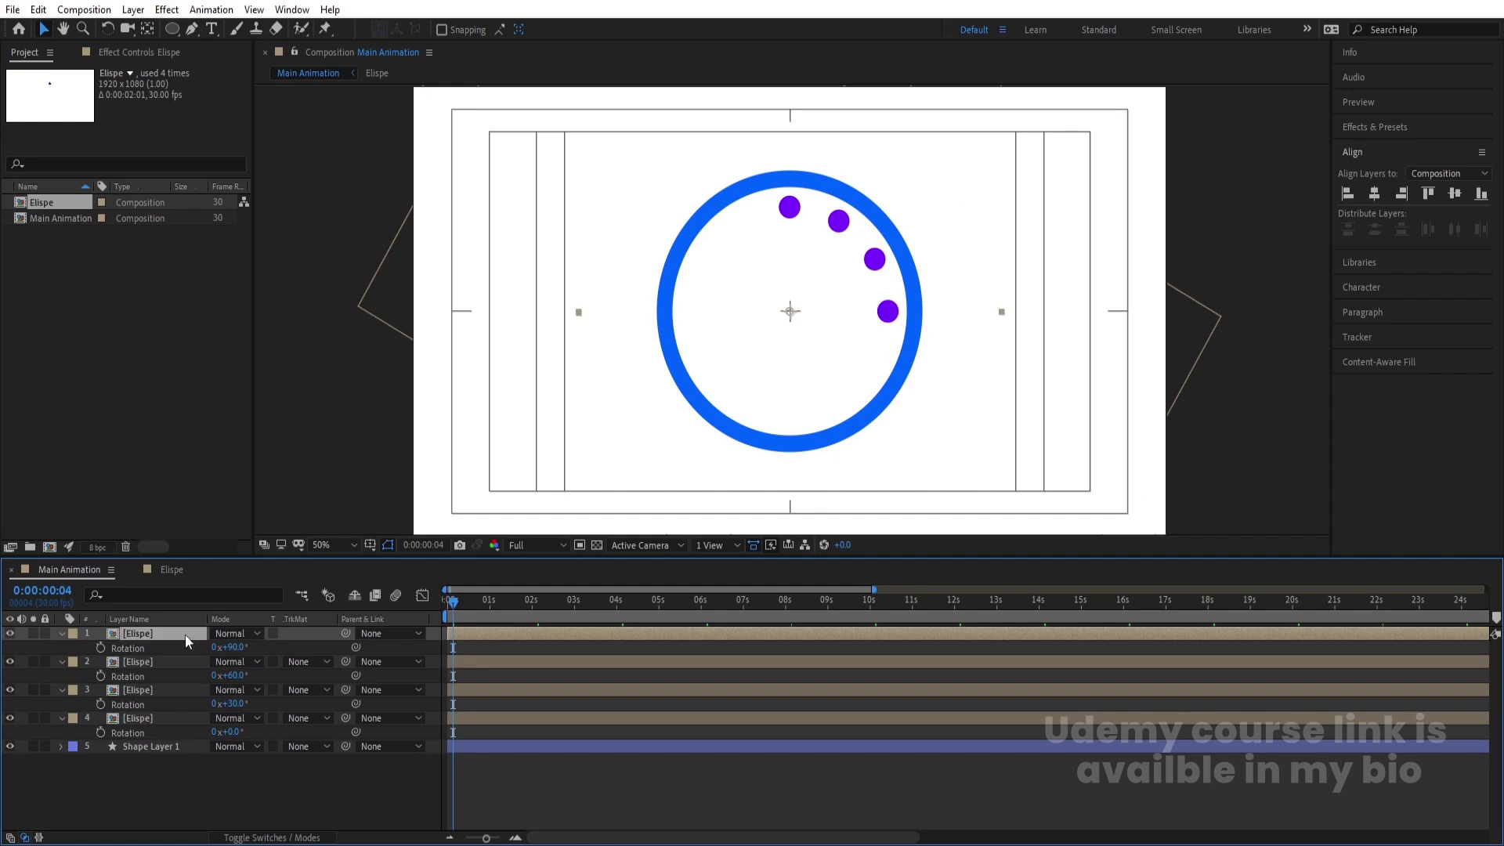
Duplicate the 90° Elispe layer and add 30° to the new copy's rotation, making it 120°
{"action": "key", "text": "ctrl+d"}
{"action": "left_click", "coordinate": [235, 649]}
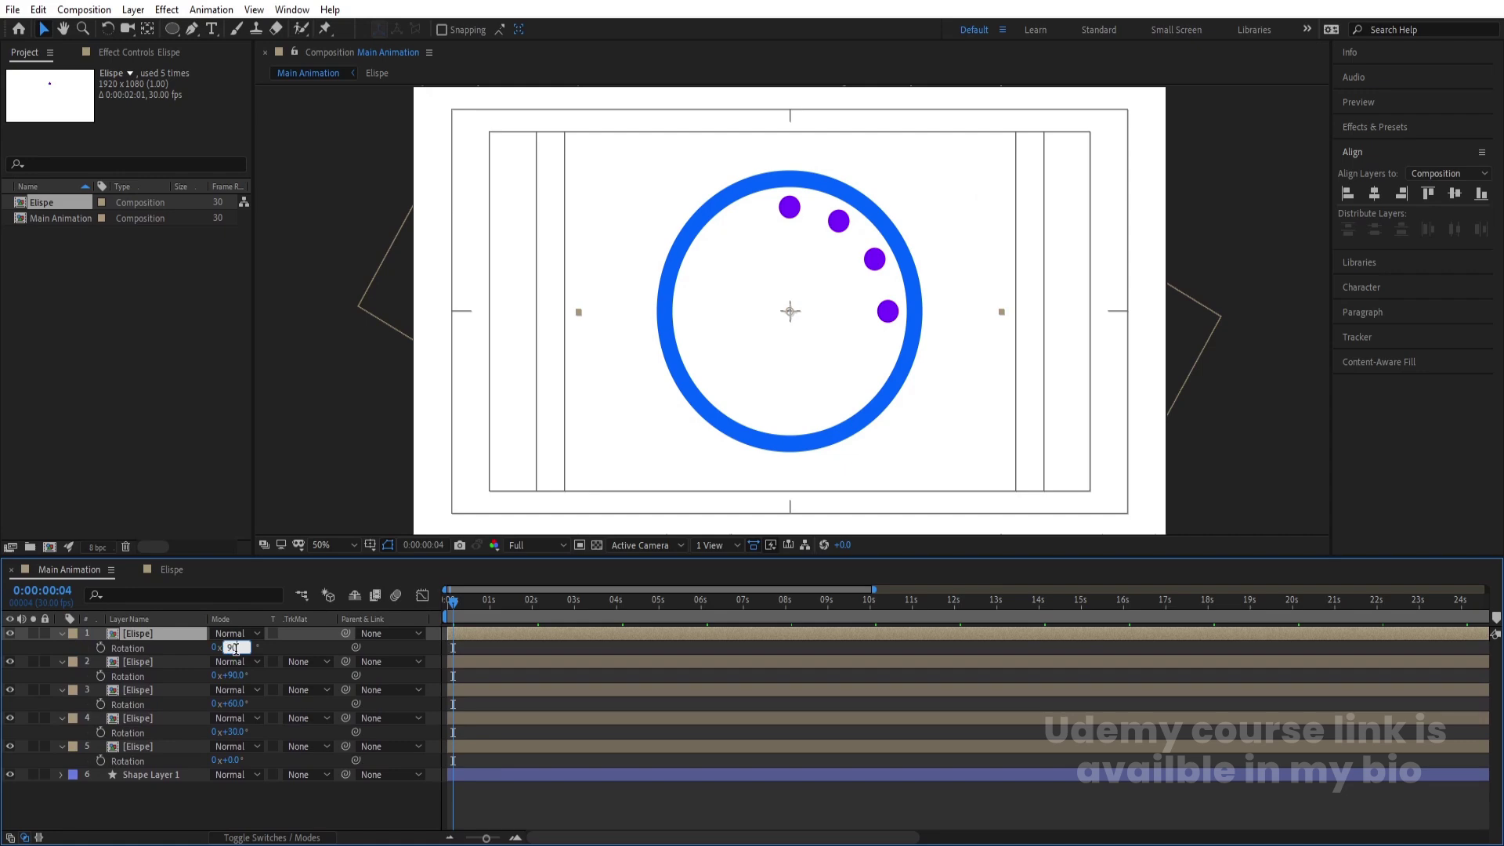
{"action": "type", "text": "+30"}
{"action": "key", "text": "Return"}
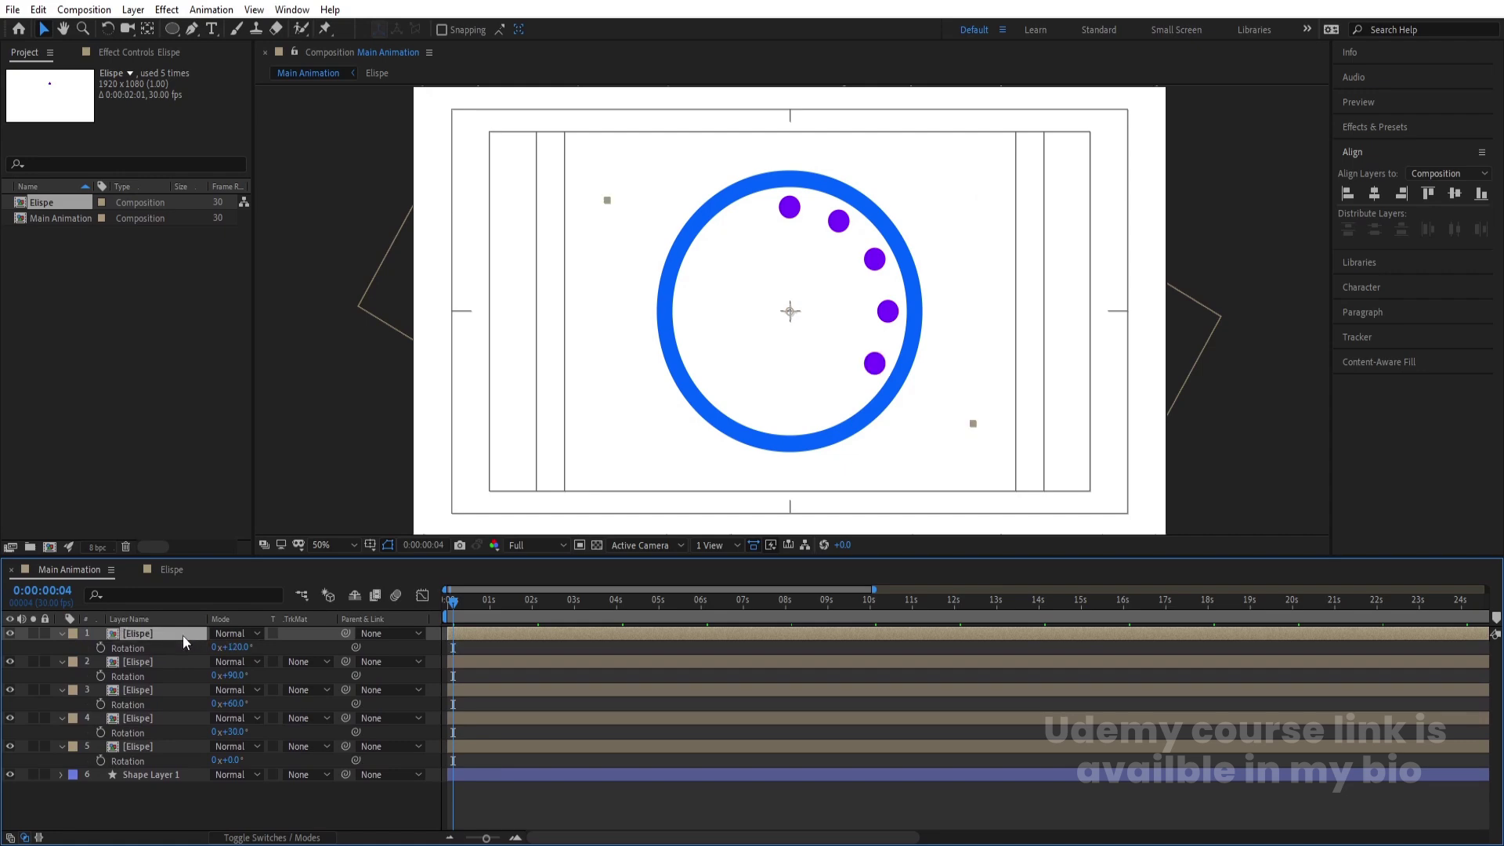
Duplicate the 120° Elispe layer and set the new copy's rotation to 150°
{"action": "key", "text": "ctrl+d"}
{"action": "left_click", "coordinate": [235, 647]}
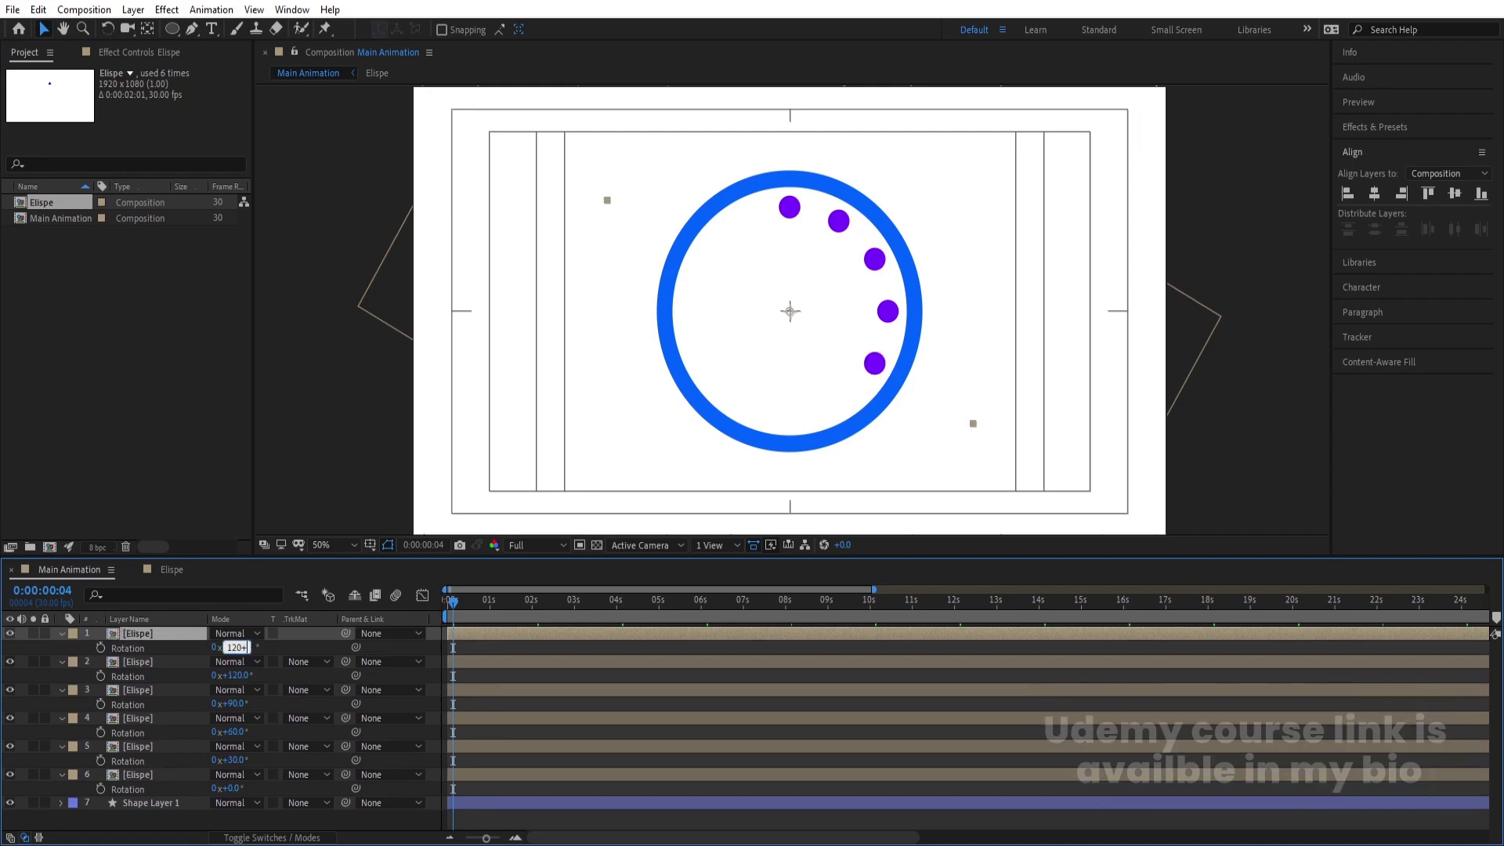
{"action": "key", "text": "Return"}
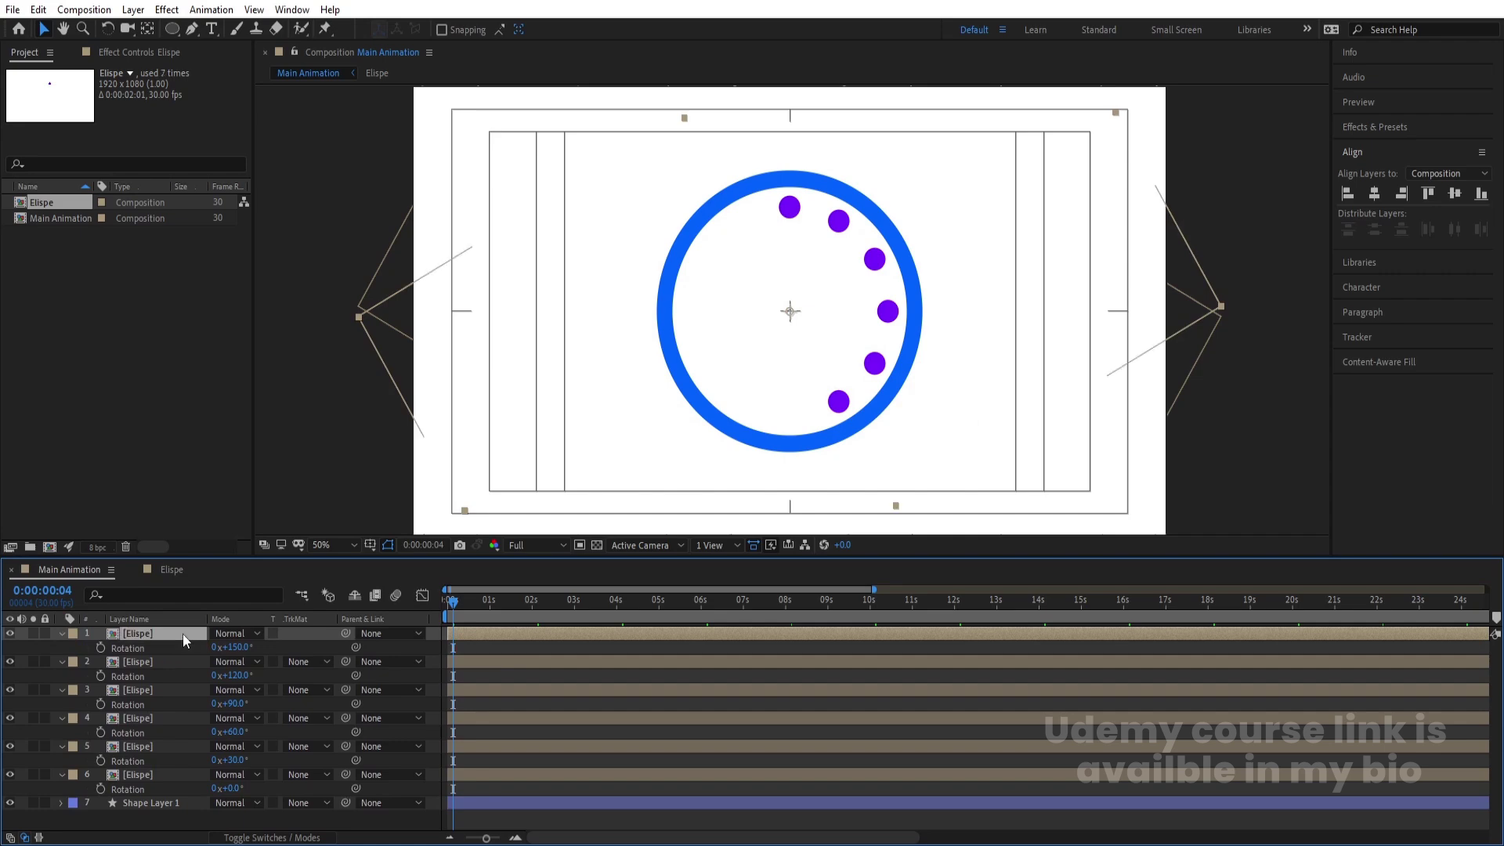
Duplicate the 150° Elispe layer and add 30° to the new copy's rotation, making it 180°
{"action": "key", "text": "ctrl+d"}
{"action": "left_click", "coordinate": [245, 649]}
{"action": "type", "text": "+3"}
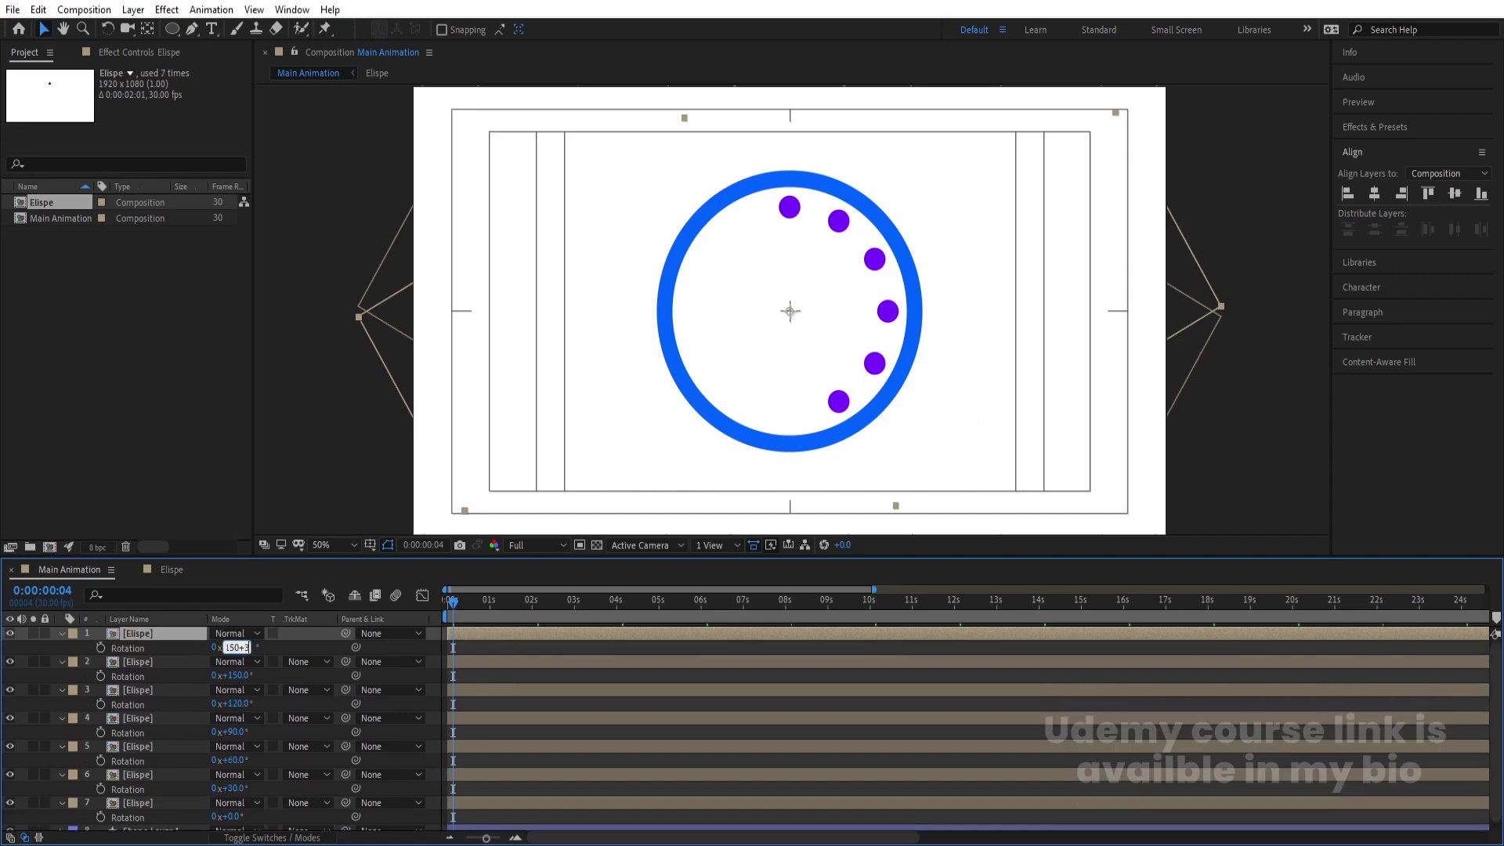
{"action": "type", "text": "0"}
{"action": "key", "text": "Return"}
Duplicate the 180° Elispe layer and add 30° to the new copy's rotation, making it 210°
{"action": "key", "text": "ctrl+d"}
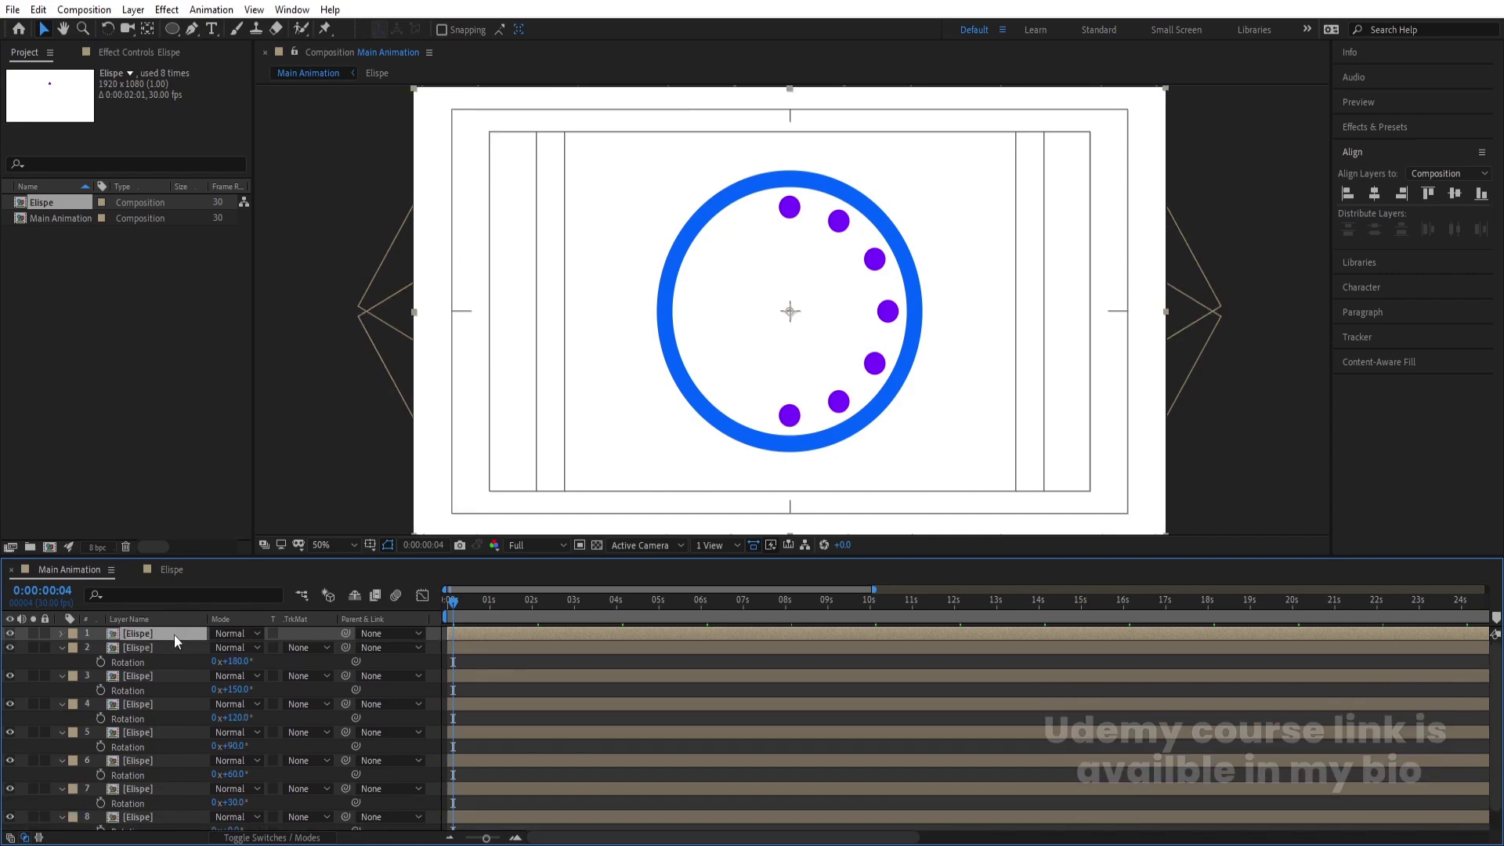
{"action": "key", "text": "r"}
{"action": "left_click", "coordinate": [237, 647]}
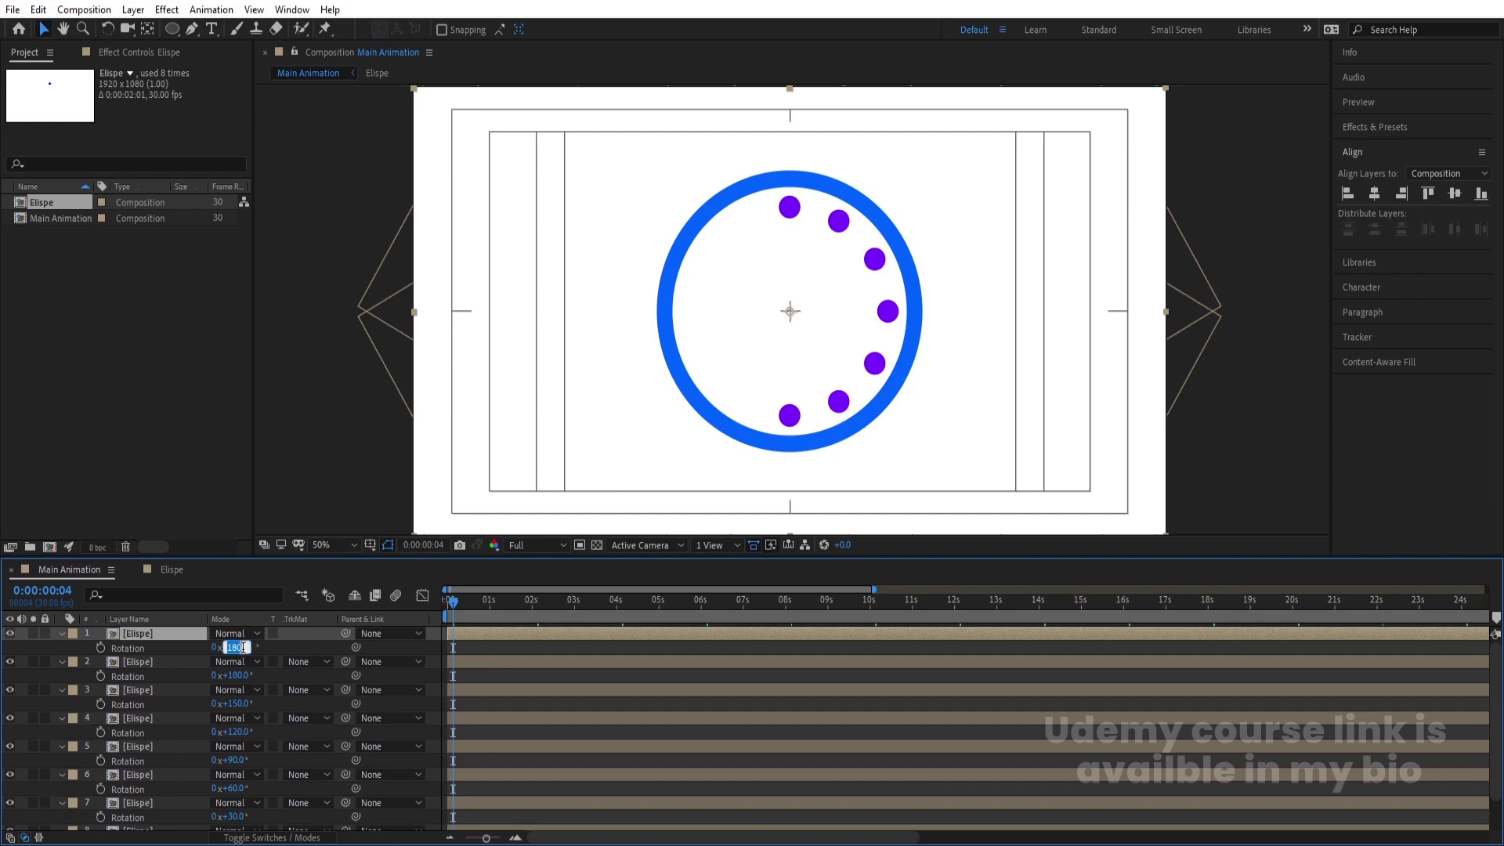
{"action": "type", "text": "+30"}
{"action": "key", "text": "Return"}
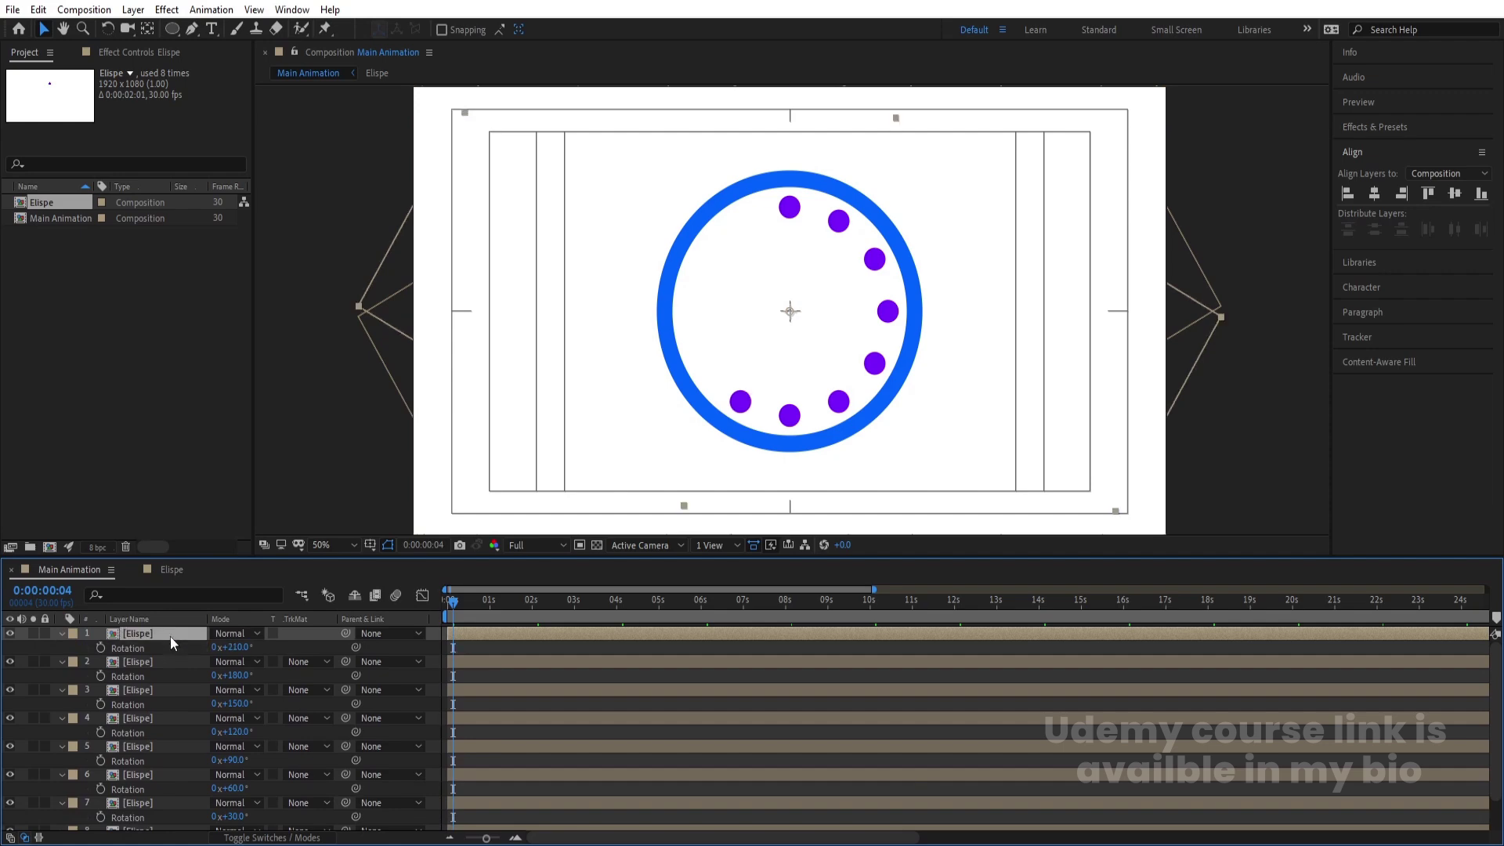
Duplicate the 210° Elispe layer and set the new copy's rotation to 240°
{"action": "key", "text": "ctrl+d"}
{"action": "left_click", "coordinate": [237, 648]}
{"action": "key", "text": "Return"}
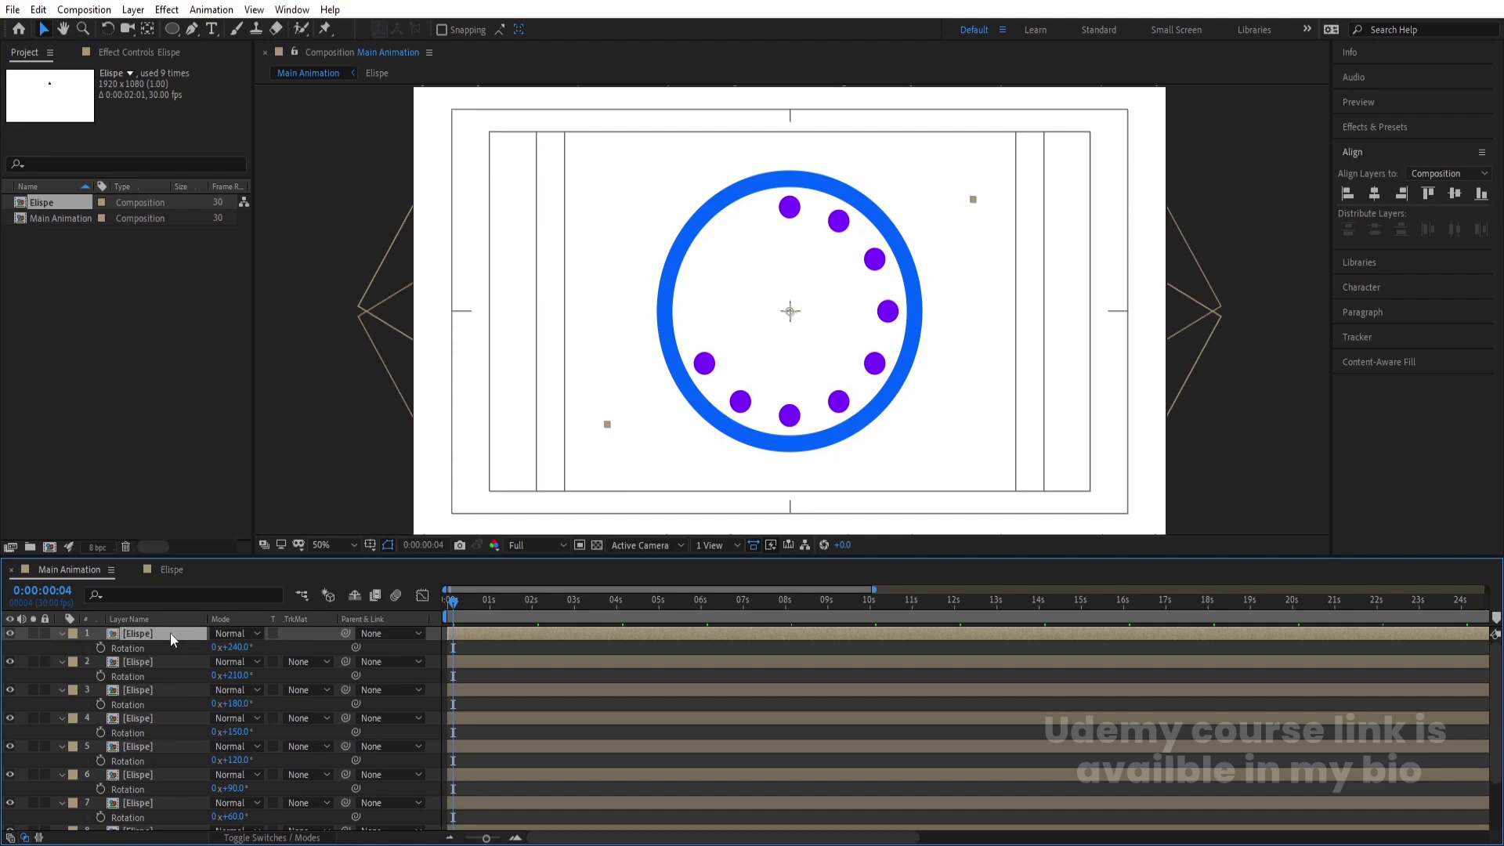
Duplicate the 240° Elispe layer and add 30° to the new copy's rotation, making it 270°
{"action": "left_click", "coordinate": [235, 648]}
{"action": "type", "text": "+30"}
{"action": "key", "text": "Return"}
Duplicate the 270° Elispe layer and set the new copy's rotation to 300°
{"action": "key", "text": "ctrl+d"}
{"action": "left_click", "coordinate": [242, 649]}
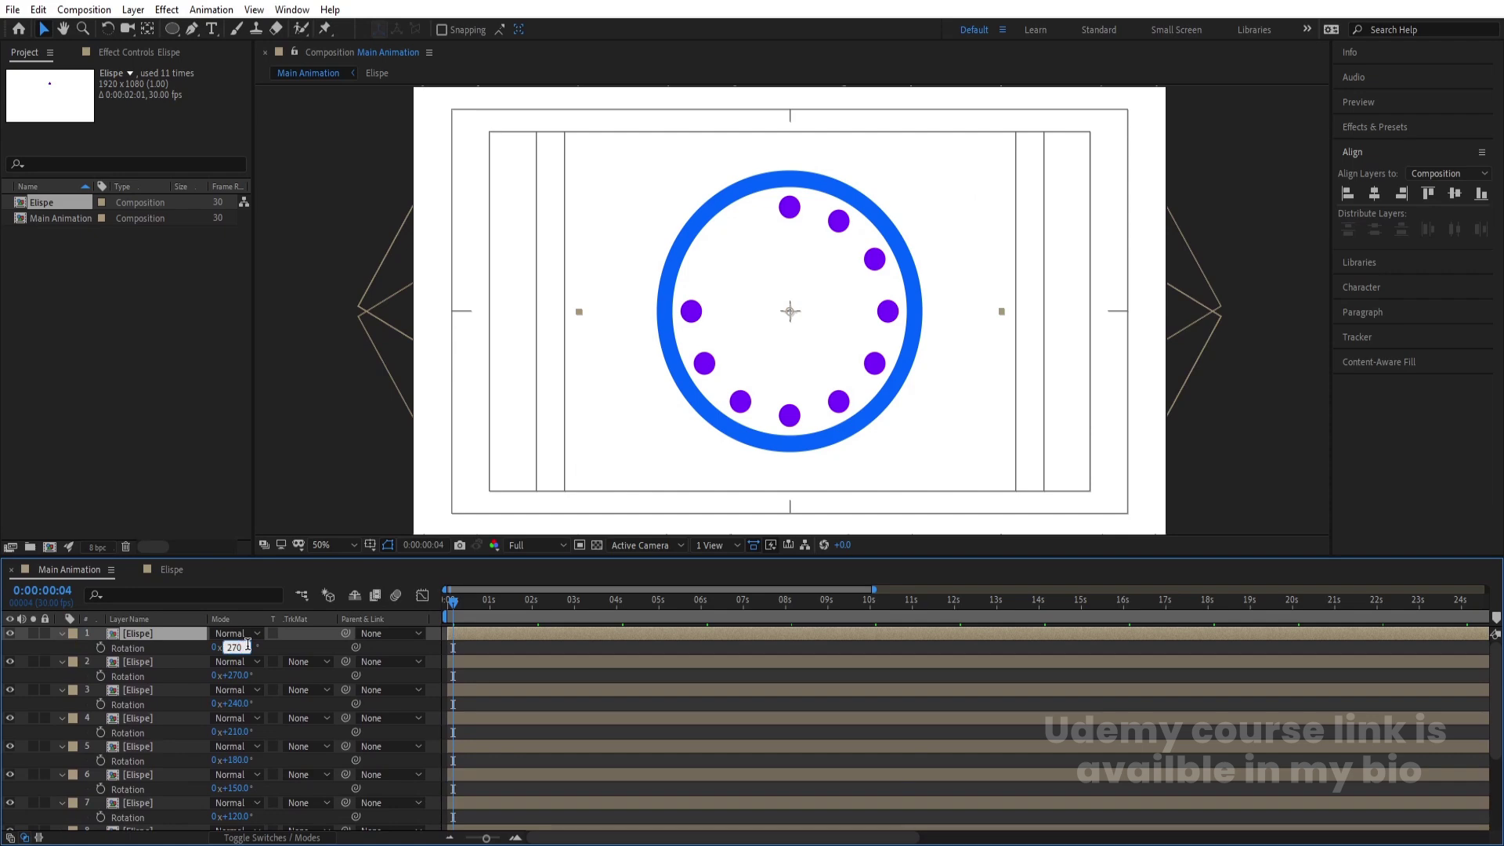
{"action": "type", "text": "+300.0°"}
{"action": "key", "text": "Return"}
Duplicate the 300° Elispe layer, add 30° to make the new copy's rotation 330°, and deselect it
{"action": "key", "text": "ctrl+d"}
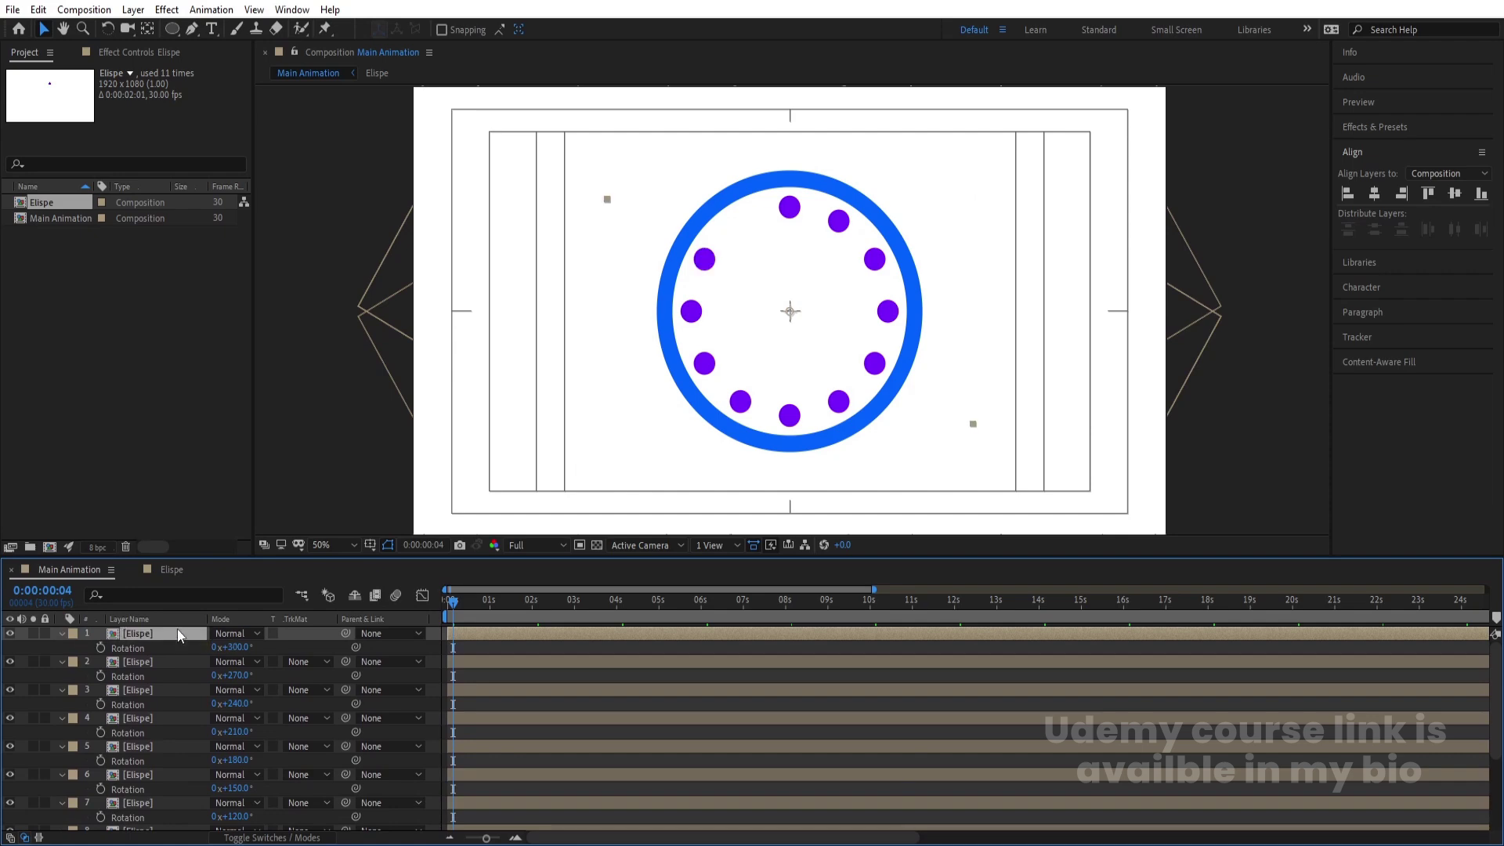
{"action": "left_click", "coordinate": [243, 647]}
{"action": "type", "text": "+30"}
{"action": "key", "text": "Return"}
{"action": "left_click", "coordinate": [471, 649]}
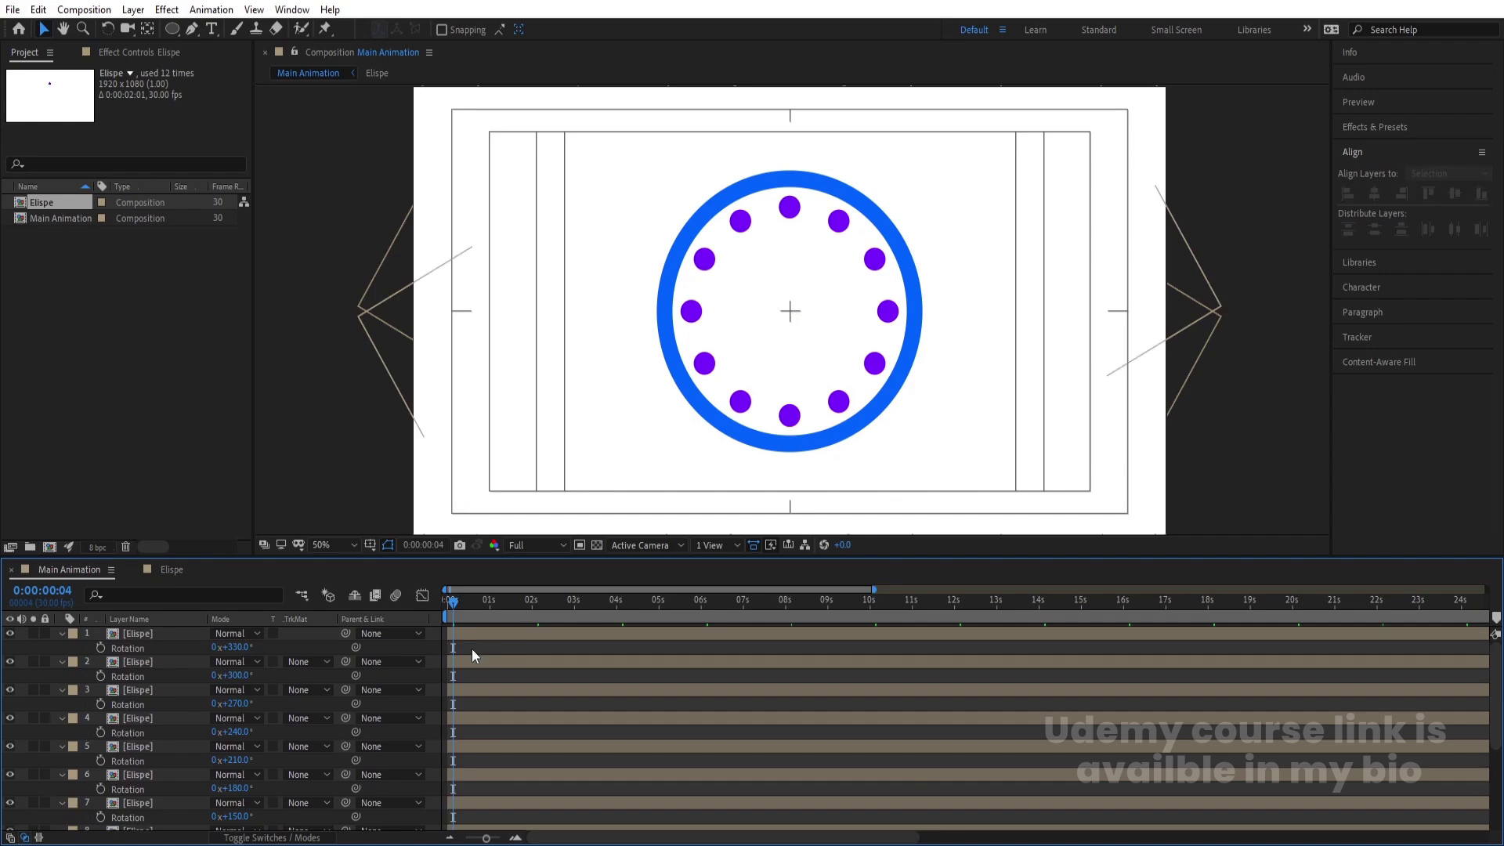
Preview the animation of the twelve circles, return to the first frame and collapse the layer properties
{"action": "key", "text": "space"}
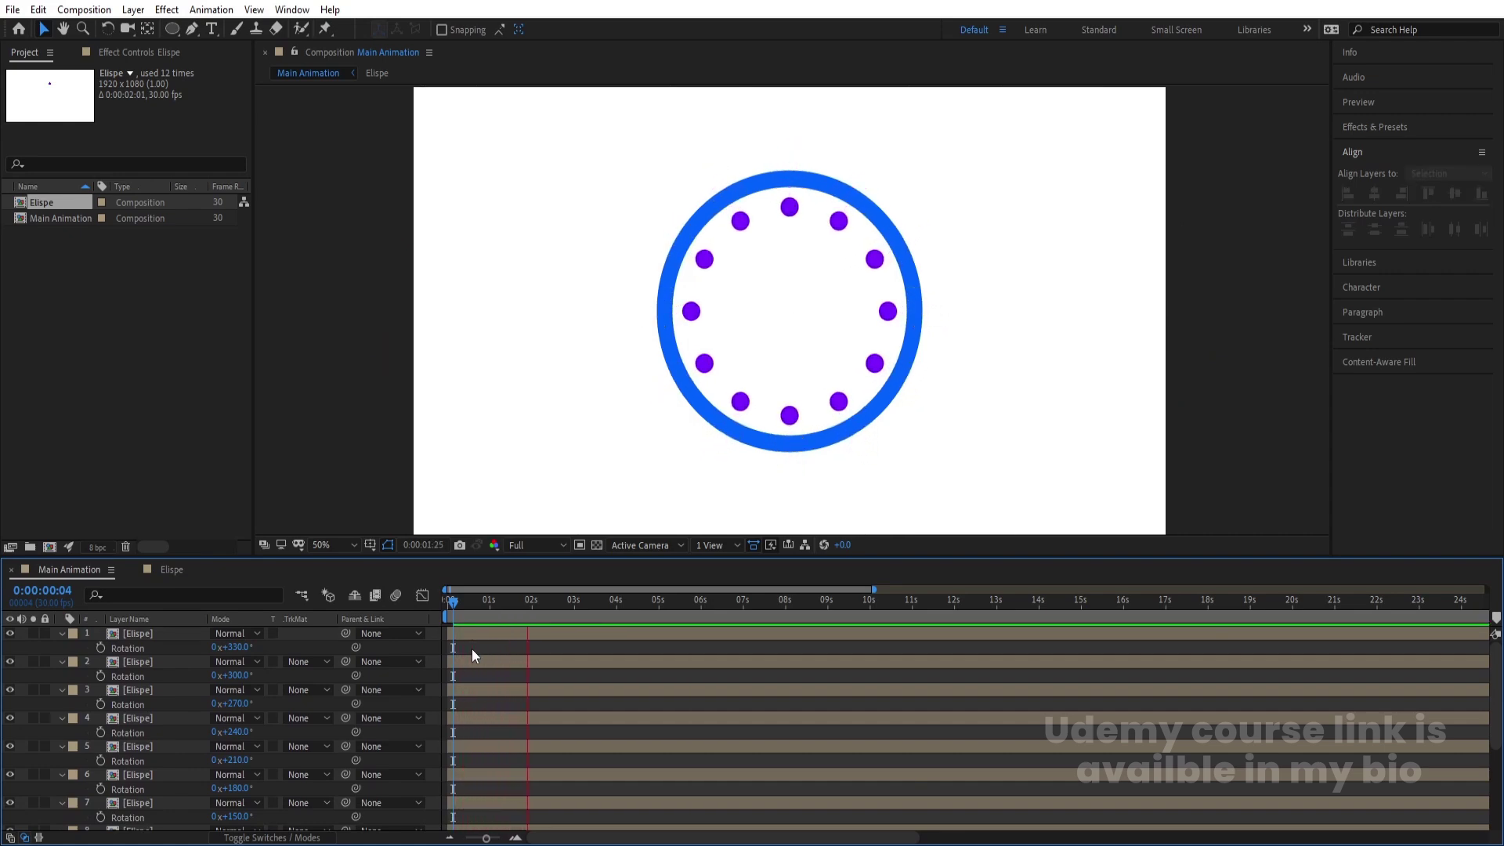
{"action": "key", "text": "apostrophe"}
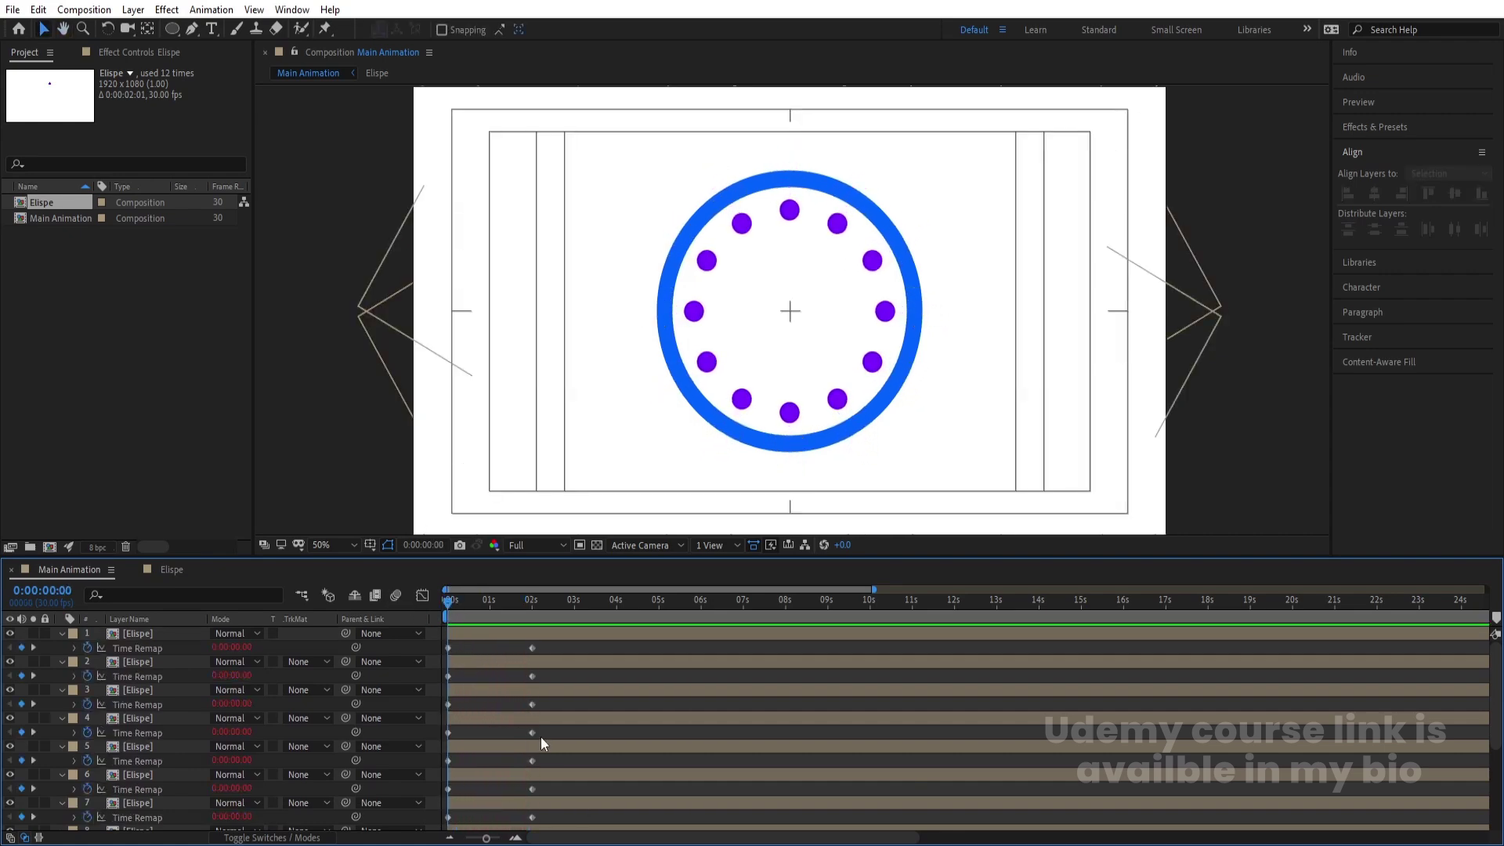
{"action": "key", "text": "r"}
Shift Elispe layer 11 so that it starts at frame 5
{"action": "key", "text": "equal"}
{"action": "key", "text": "equal"}
{"action": "key", "text": "equal"}
{"action": "left_click", "coordinate": [501, 611]}
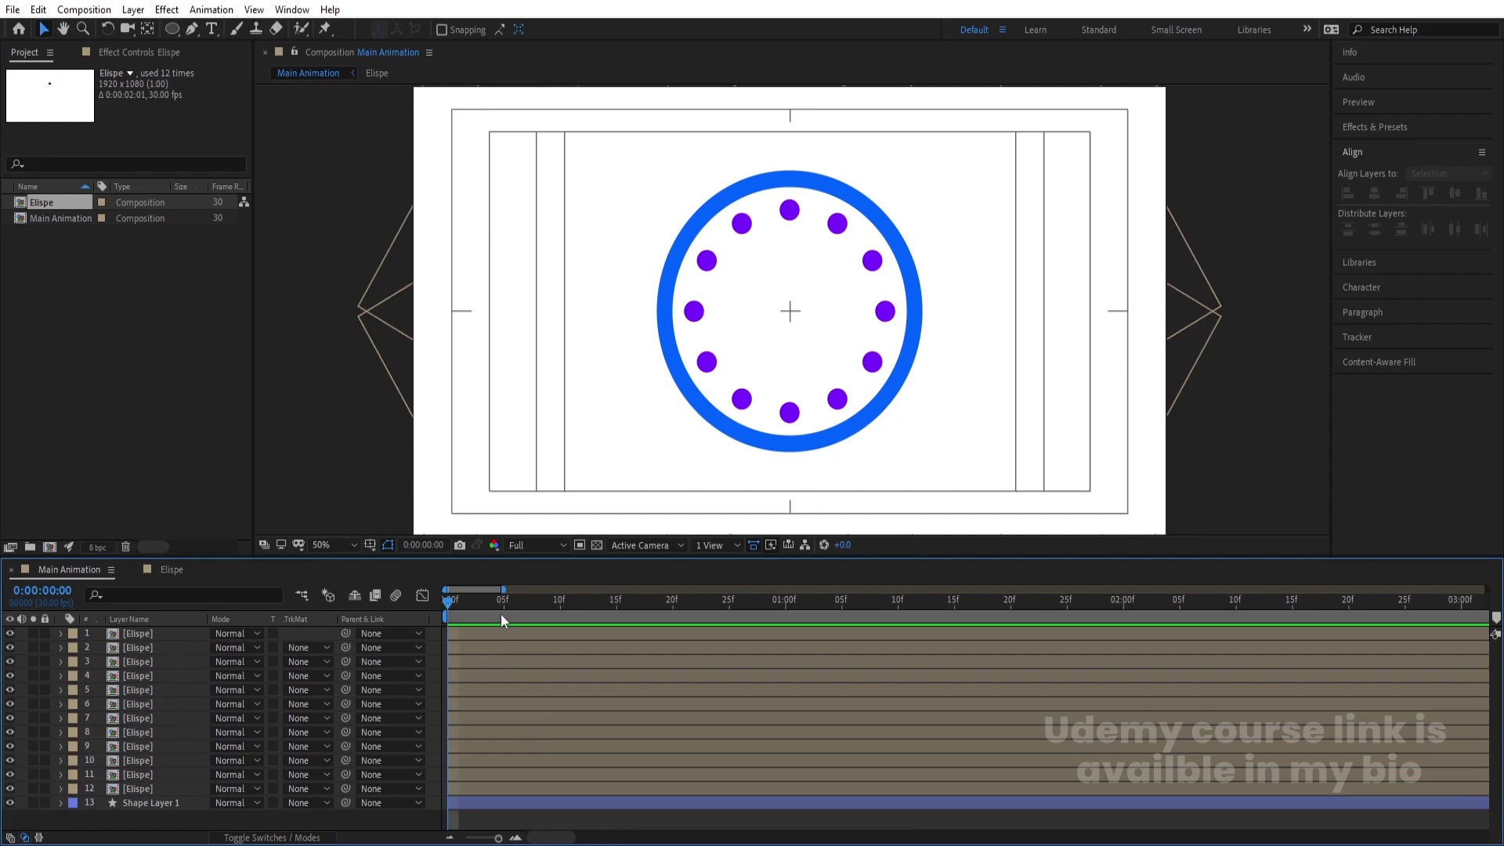
{"action": "left_click", "coordinate": [504, 770]}
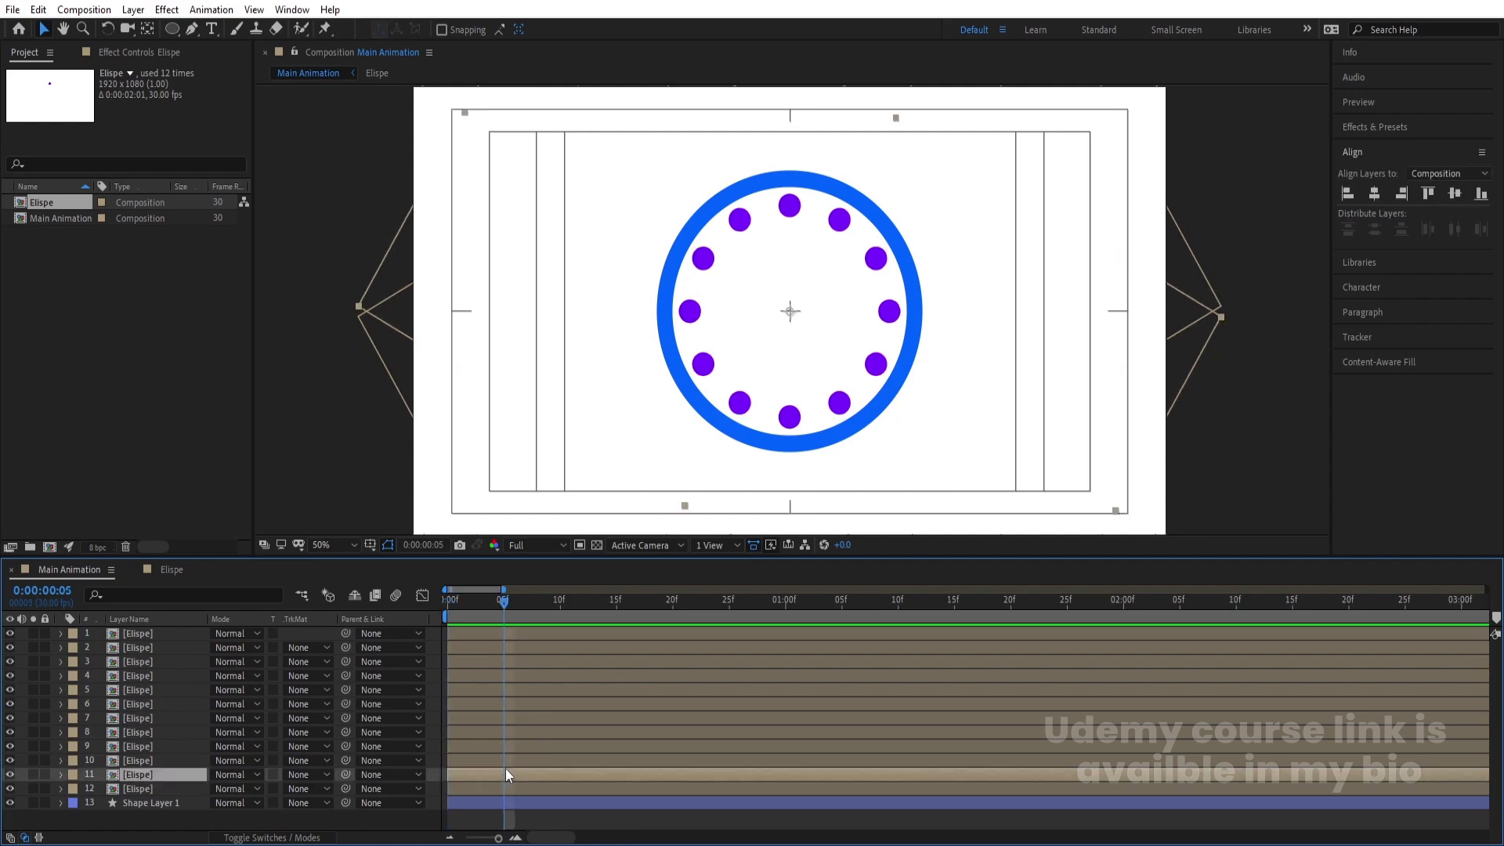
{"action": "key", "text": "alt+bracketleft"}
Shift Elispe layer 10 to start at frame 10 and layer 9 to start at frame 15
{"action": "left_click", "coordinate": [558, 603]}
{"action": "left_click", "coordinate": [543, 759]}
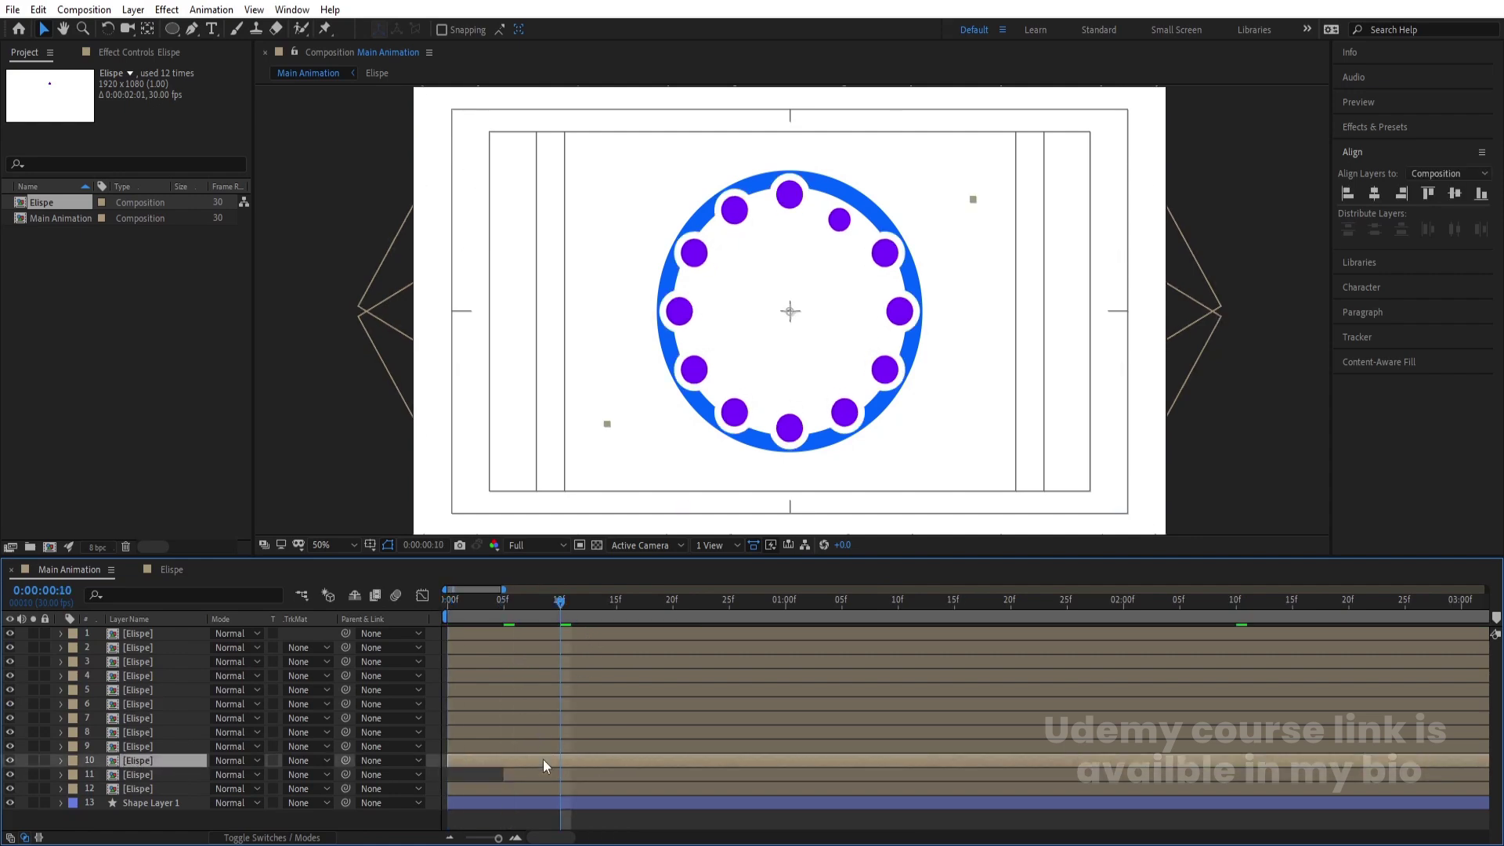
{"action": "key", "text": "alt+bracketleft"}
{"action": "left_click", "coordinate": [617, 603]}
{"action": "left_click", "coordinate": [618, 748]}
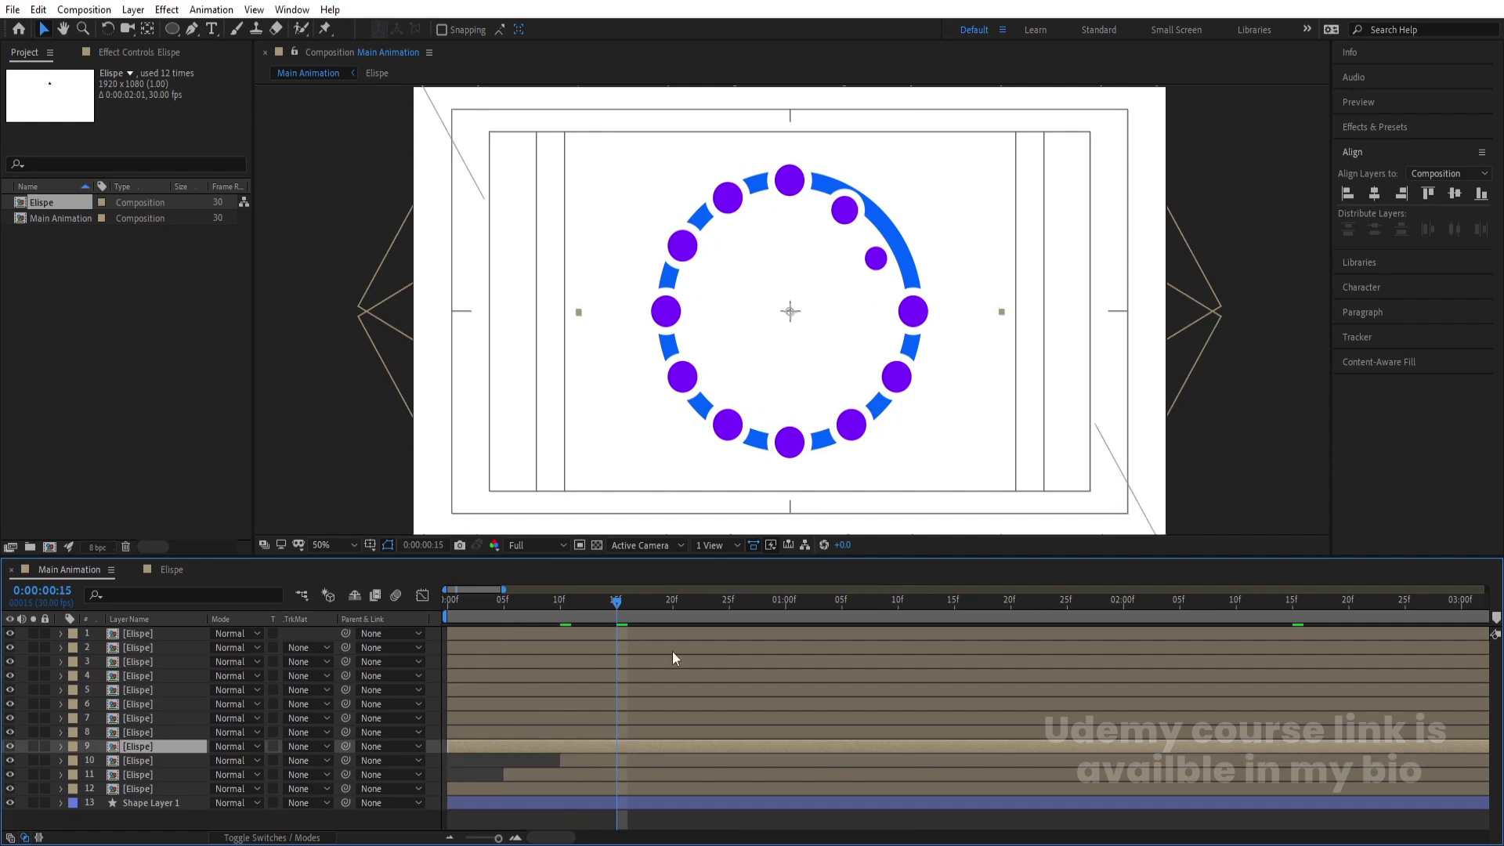
{"action": "key", "text": "alt+bracketleft"}
Shift Elispe layer 8 to start at frame 20 and layer 7 to start at frame 25
{"action": "left_click", "coordinate": [674, 602]}
{"action": "left_click", "coordinate": [681, 735]}
{"action": "key", "text": "alt+bracketleft"}
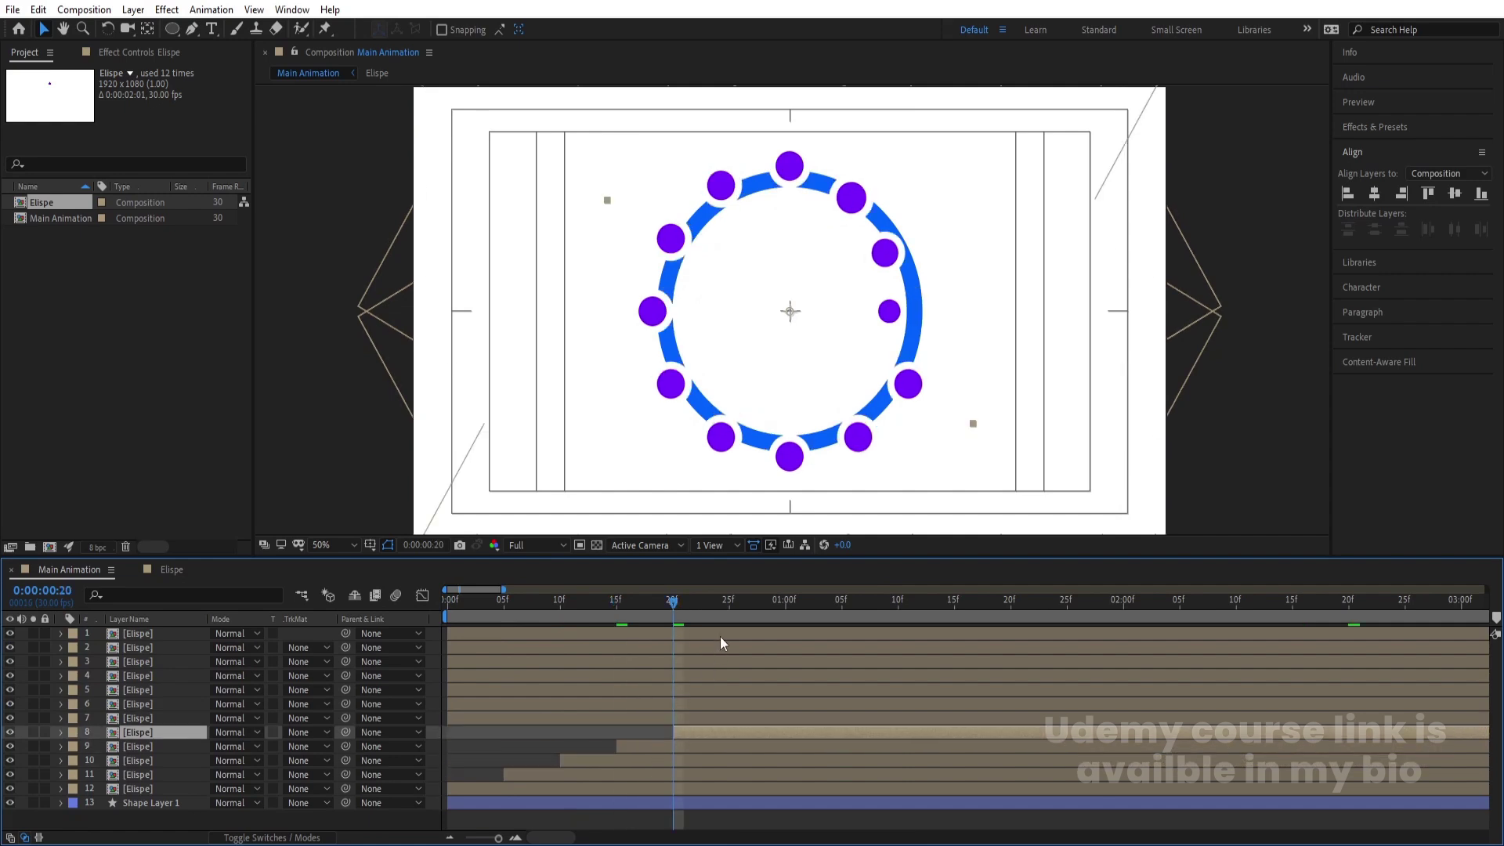
{"action": "left_click", "coordinate": [729, 603]}
{"action": "left_click", "coordinate": [712, 722]}
{"action": "key", "text": "alt+bracketleft"}
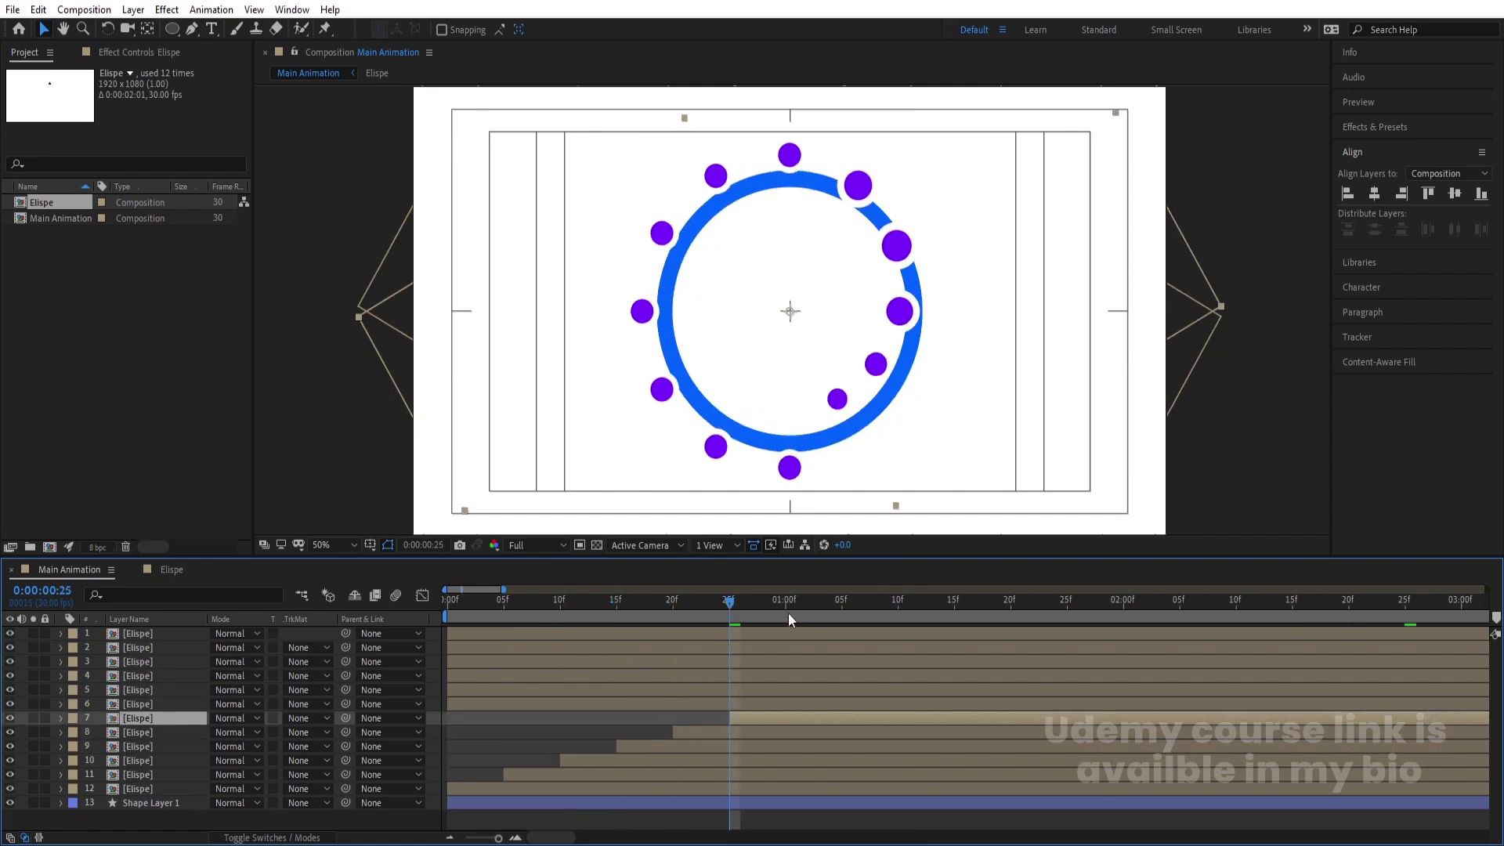
Shift Elispe layer 6 to start at 0:00:01:00 and layer 5 to start at 0:00:01:05
{"action": "left_click", "coordinate": [788, 605]}
{"action": "left_click", "coordinate": [782, 702]}
{"action": "key", "text": "alt+bracketleft"}
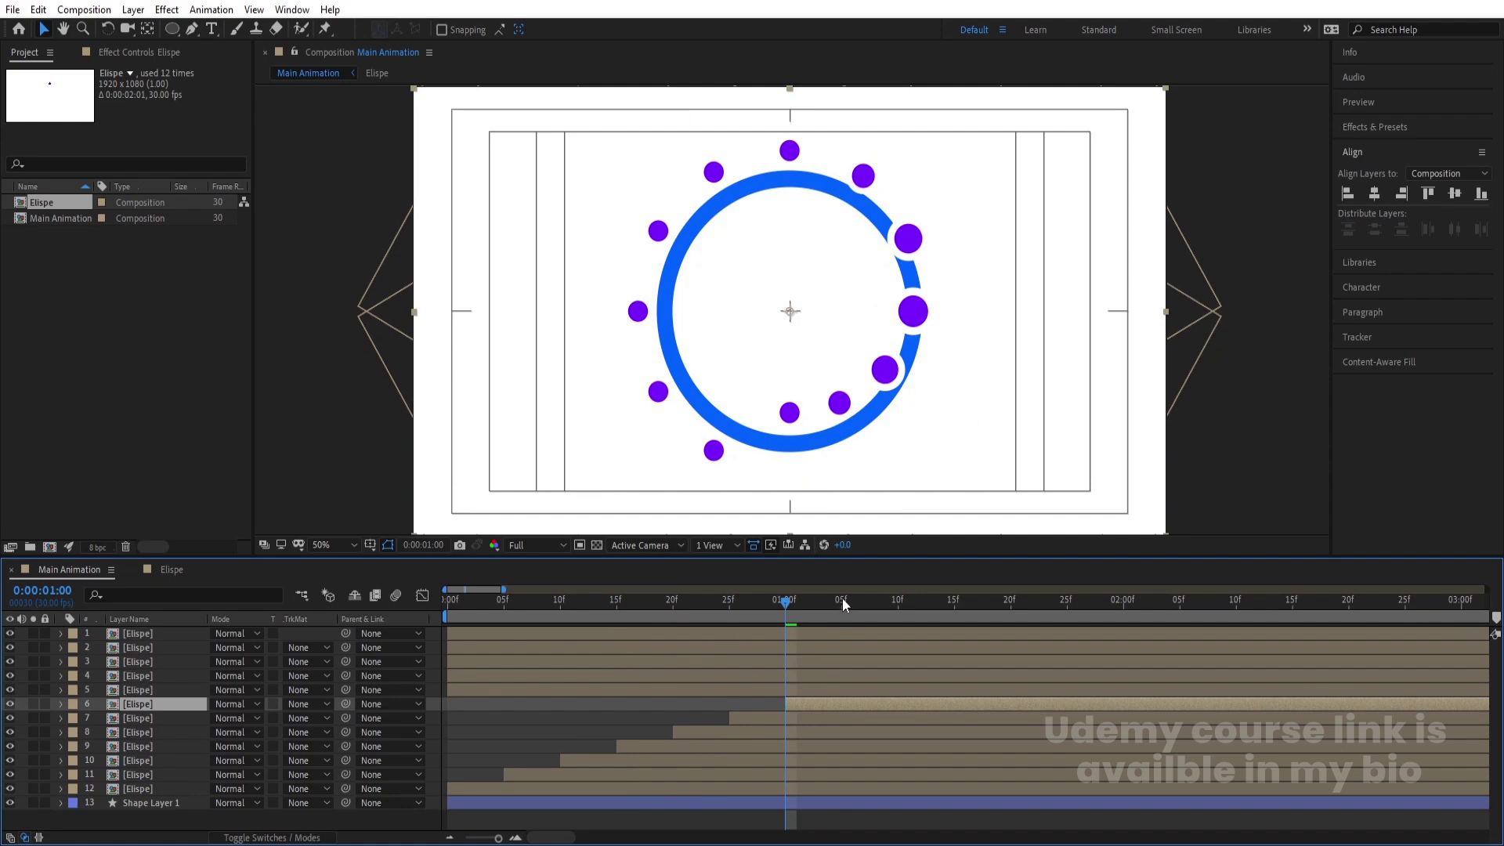
{"action": "left_click", "coordinate": [842, 603]}
{"action": "left_click", "coordinate": [846, 690]}
{"action": "key", "text": "alt+bracketleft"}
Shift Elispe layer 4 to start at 0:00:01:10 and layer 3 to start at 0:00:01:15
{"action": "left_click", "coordinate": [900, 599]}
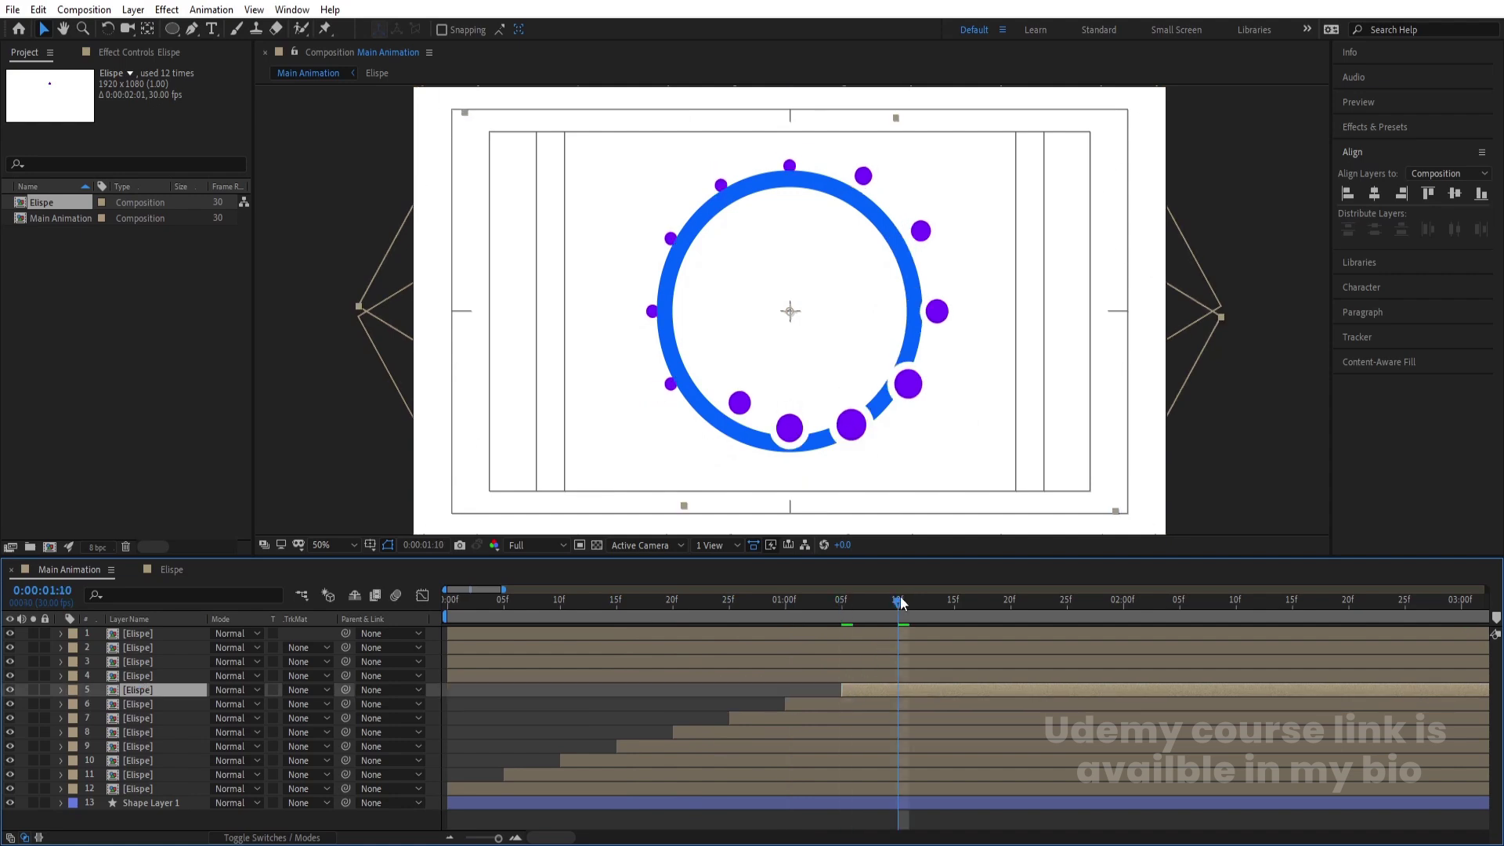
{"action": "left_click", "coordinate": [899, 678]}
{"action": "key", "text": "alt+bracketleft"}
{"action": "left_click", "coordinate": [954, 602]}
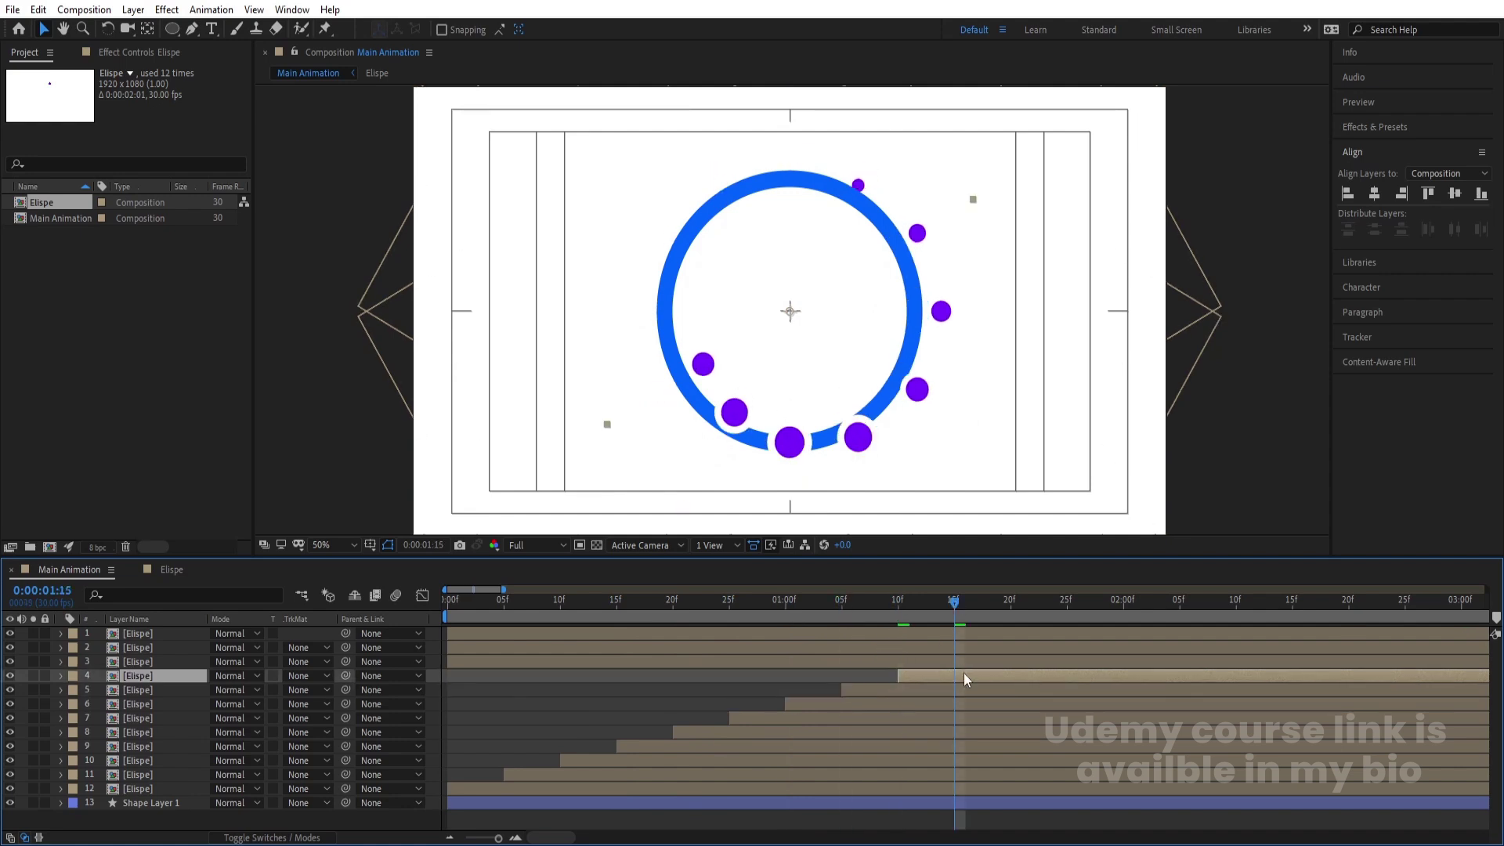
{"action": "left_click", "coordinate": [961, 662]}
{"action": "key", "text": "alt+bracketleft"}
Shift Elispe layer 2 to start at 0:00:01:20 and layer 1 to start at 0:00:01:25
{"action": "left_click", "coordinate": [1011, 603]}
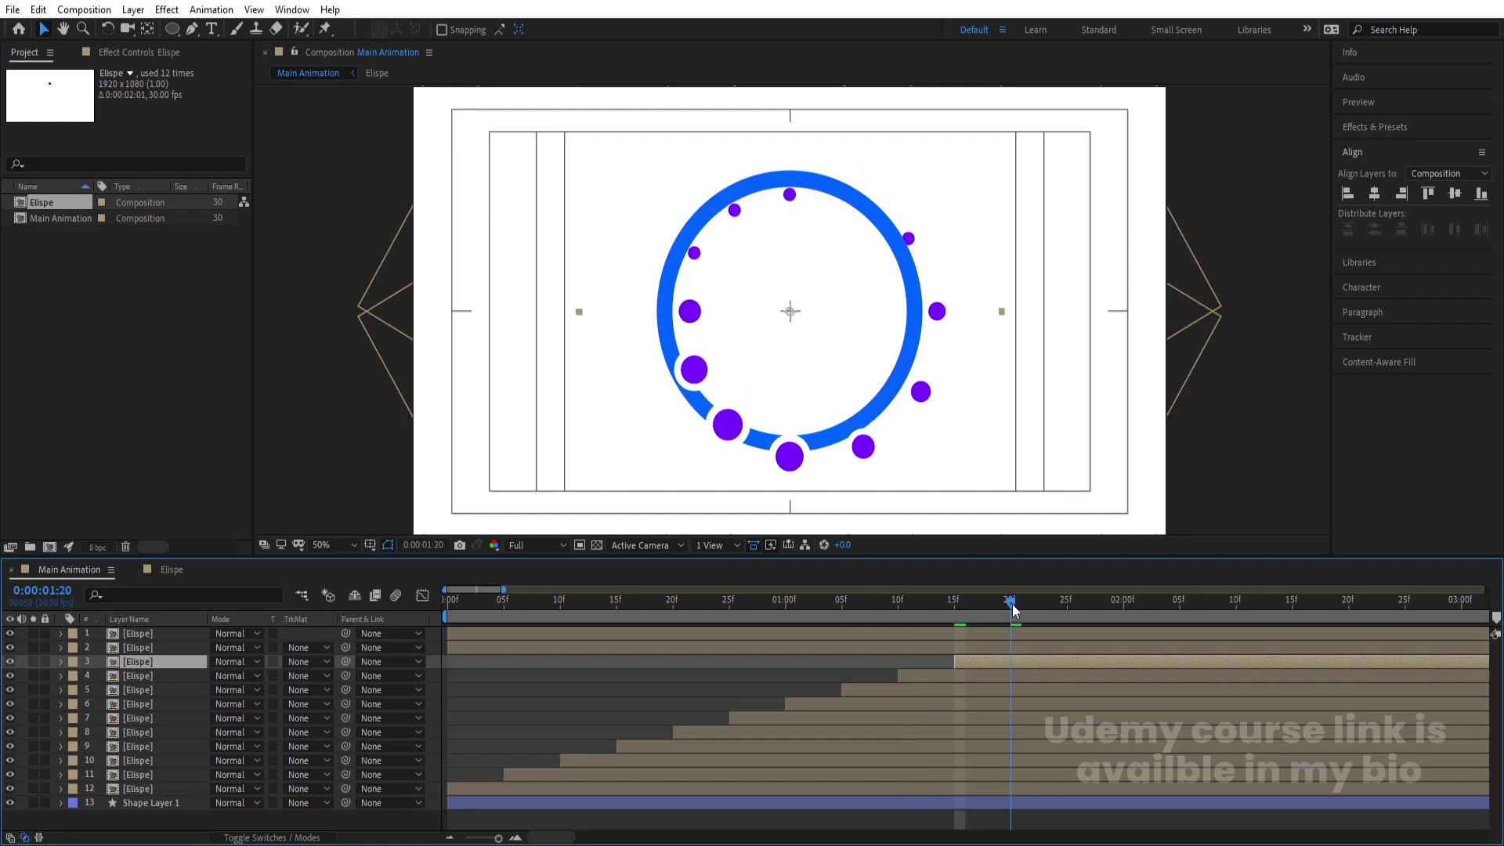
{"action": "left_click", "coordinate": [1009, 648]}
{"action": "key", "text": "alt+bracketleft"}
{"action": "left_click", "coordinate": [1065, 600]}
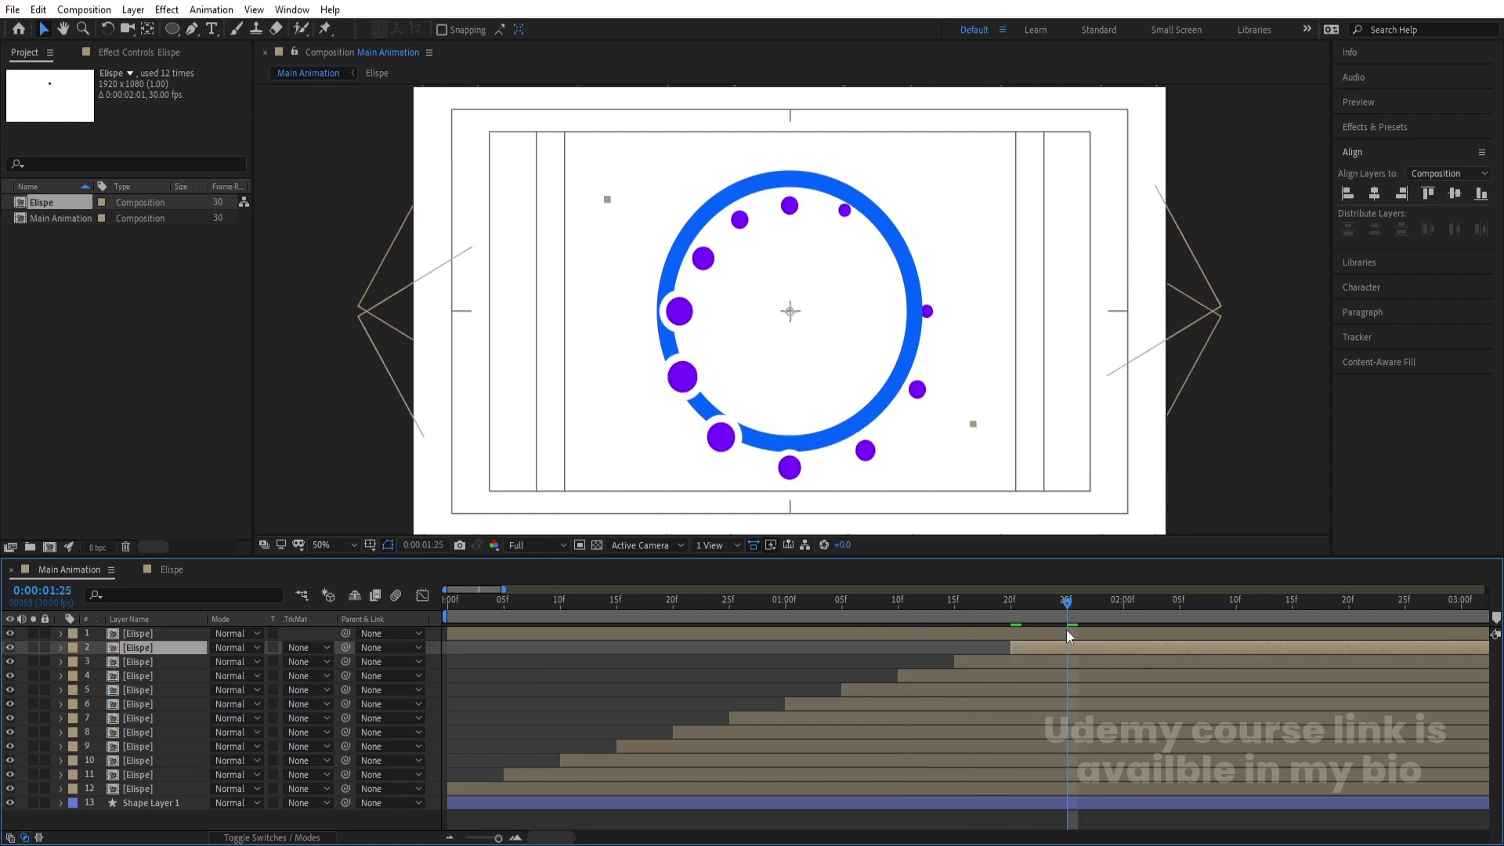
{"action": "left_click", "coordinate": [1067, 633]}
{"action": "key", "text": "alt+bracketleft"}
{"action": "key", "text": "alt+bracketleft"}
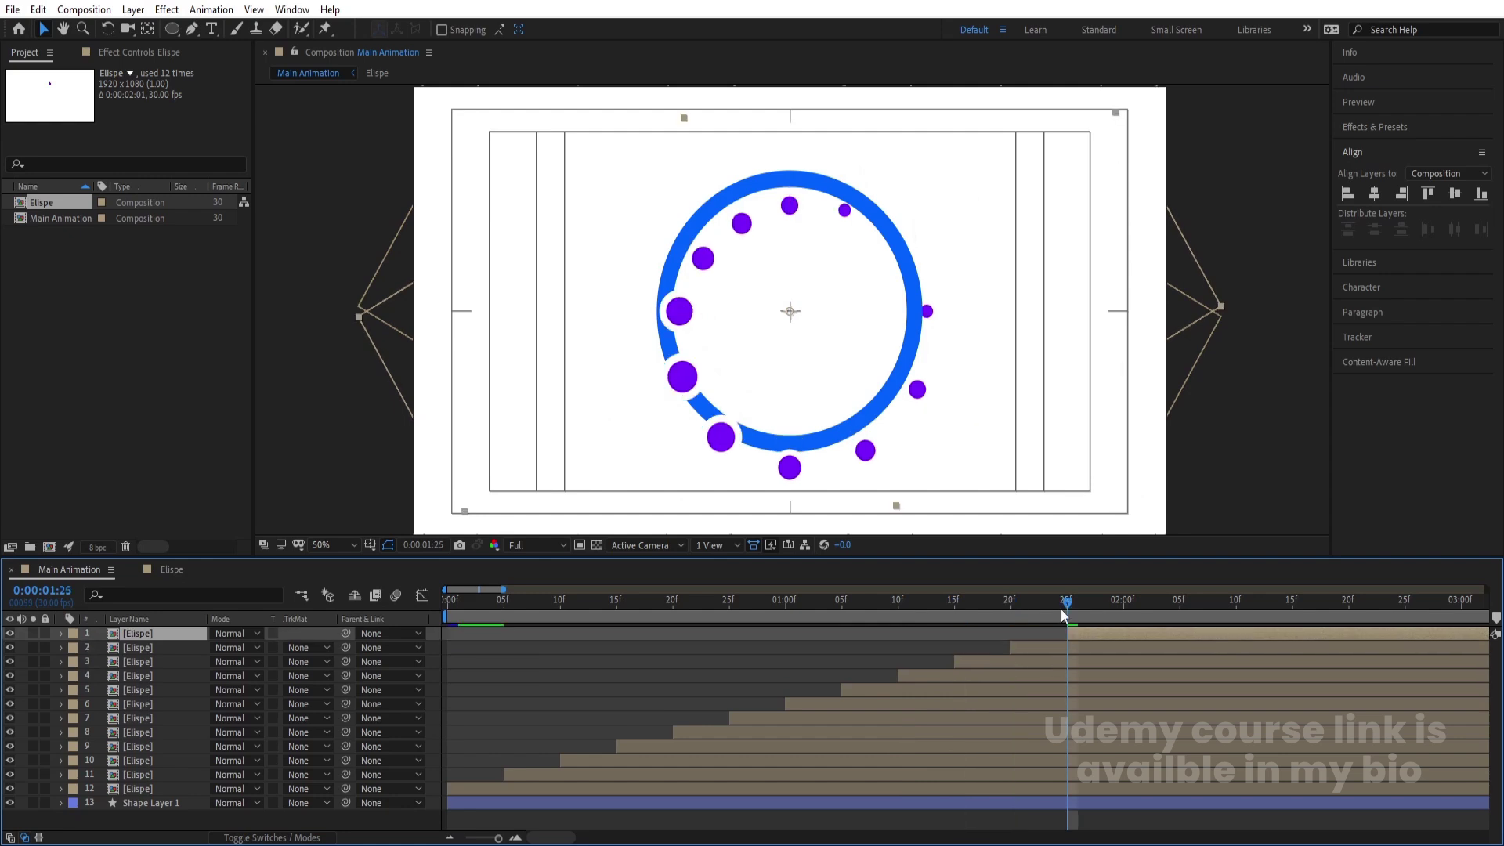
Trim the starts of all twelve Elispe layers to 0:00:01:25 and extend them back to 0:00:00:00, keeping their staggered timing
{"action": "left_click", "coordinate": [1051, 787], "text": "shift"}
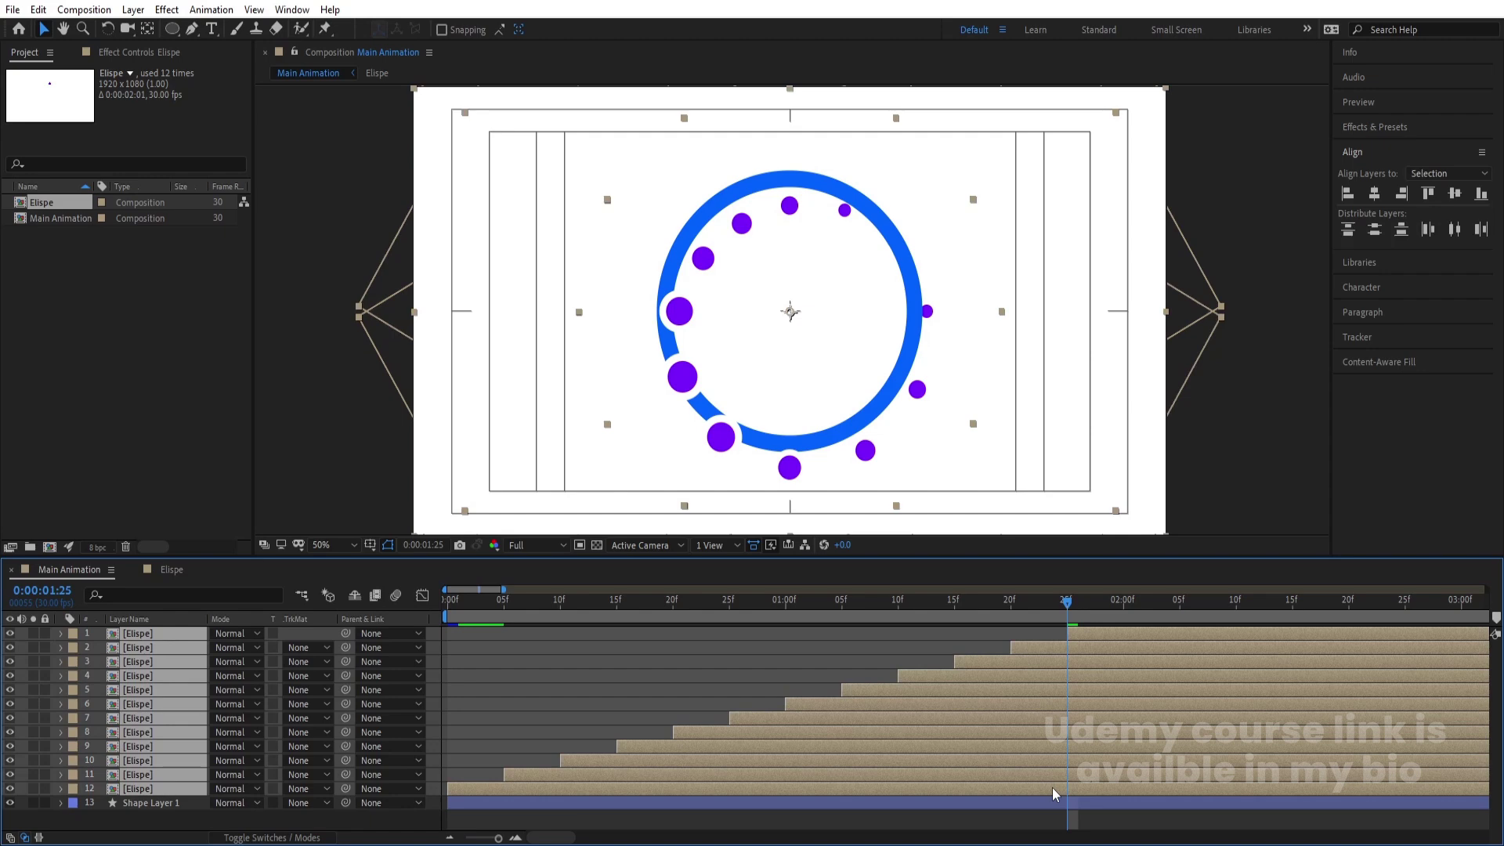
{"action": "key", "text": "alt+bracketleft"}
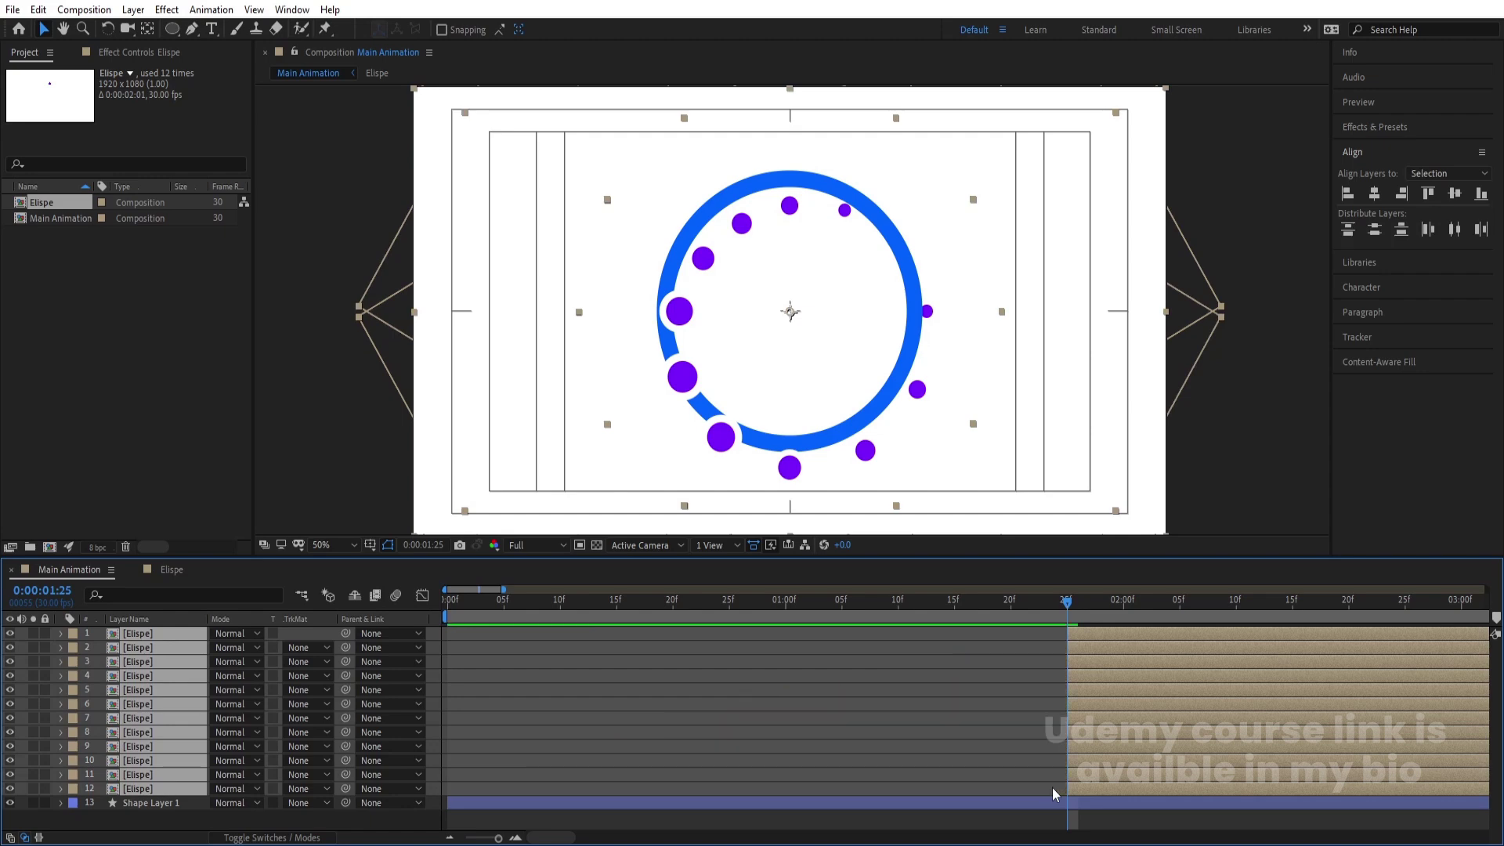
{"action": "key", "text": "Home"}
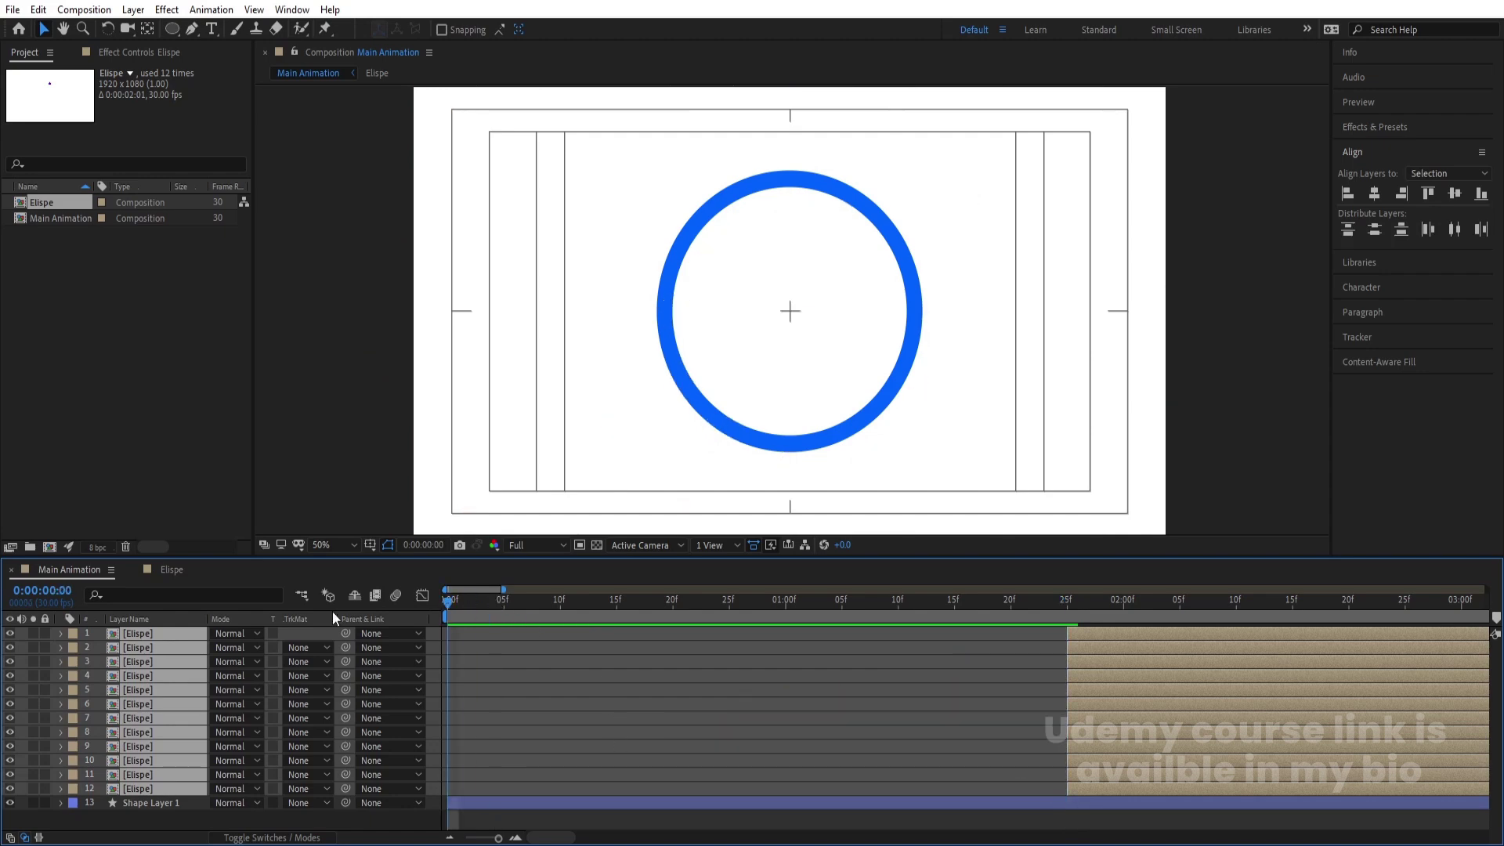
{"action": "key", "text": "alt+bracketleft"}
Preview the staggered circle animation with the whole timeline in view
{"action": "key", "text": "semicolon"}
{"action": "key", "text": "space"}
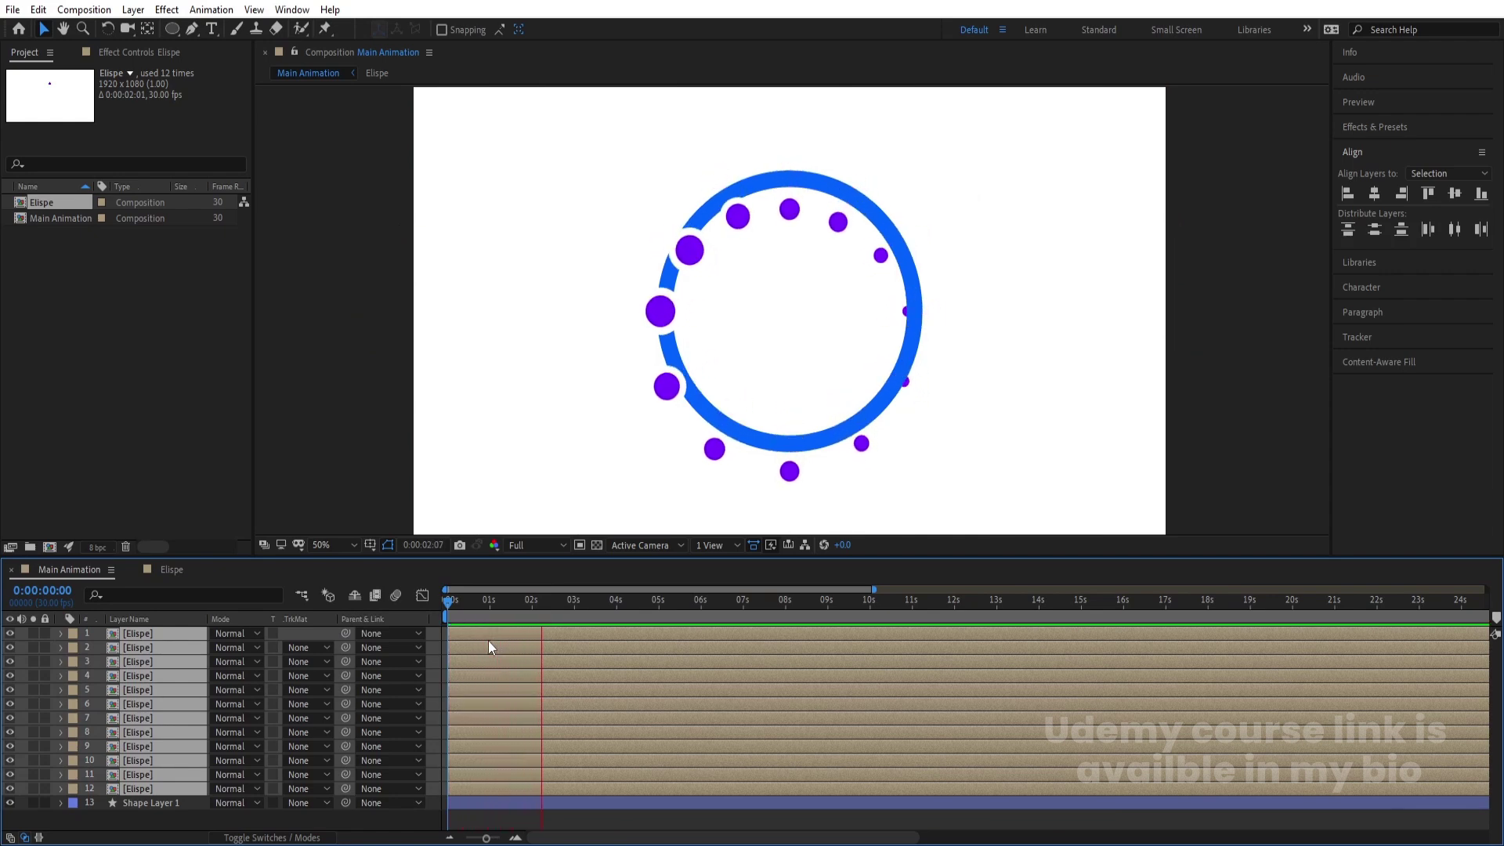
{"action": "key", "text": "space"}
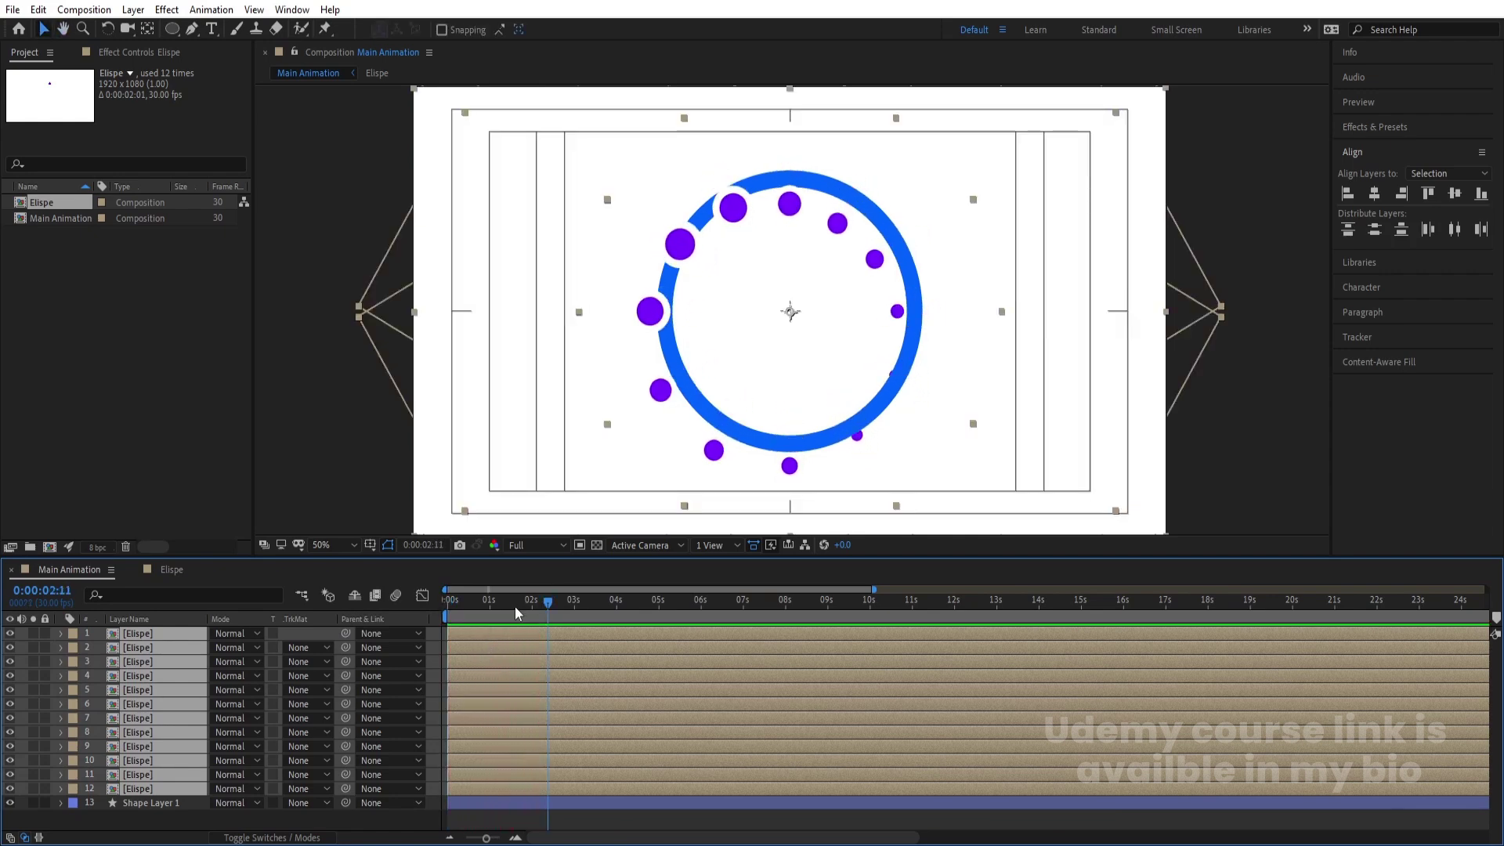
Add a null object to the Main Animation composition
{"action": "right_click", "coordinate": [432, 639]}
{"action": "mouse_move", "coordinate": [470, 650]}
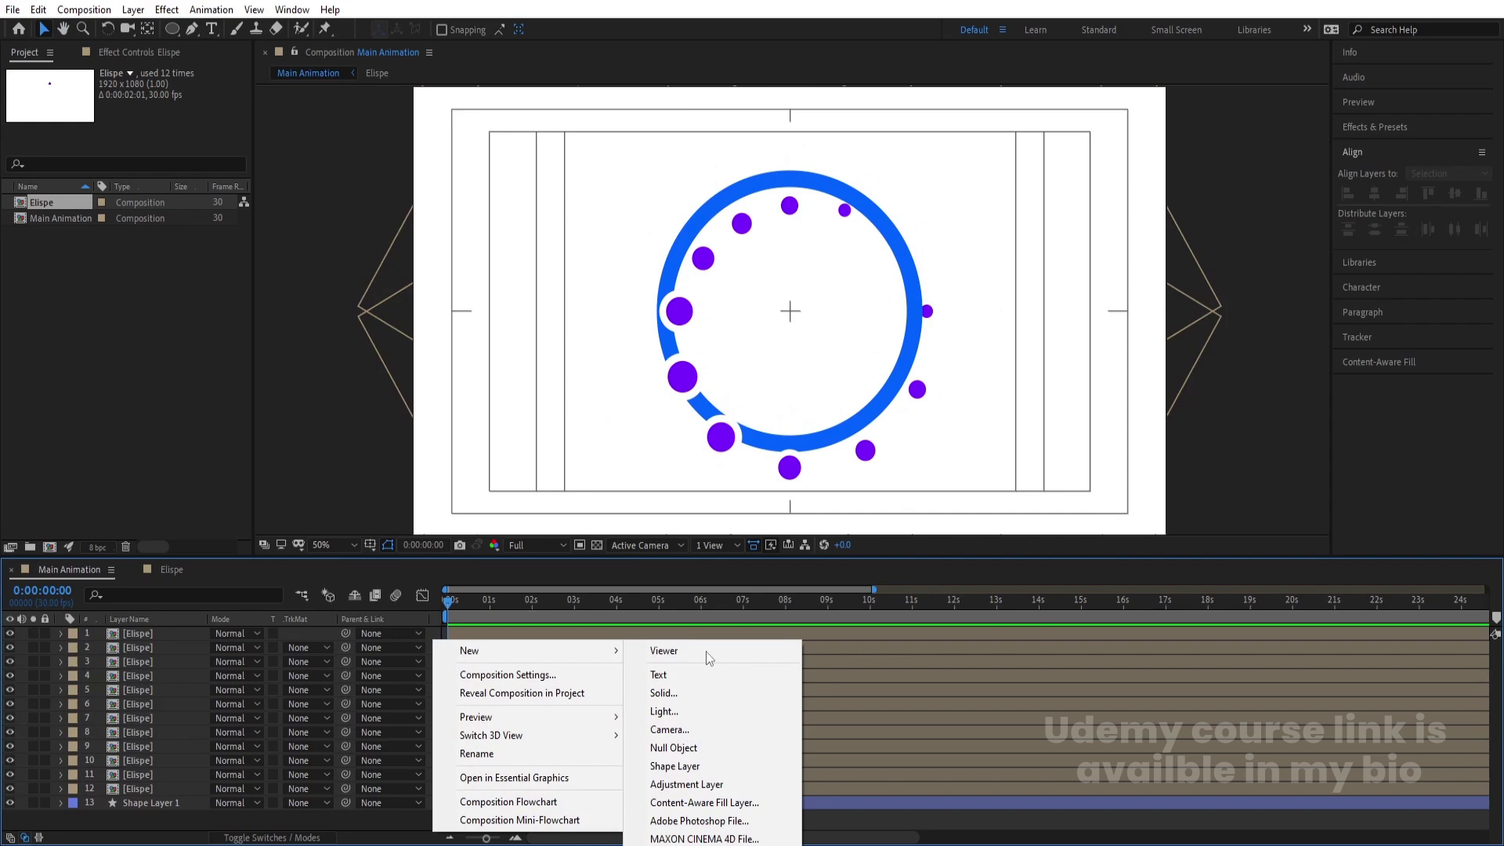
{"action": "left_click", "coordinate": [672, 748]}
Parent all twelve Elispe layers to Null 1 and deselect them
{"action": "left_click", "coordinate": [151, 647]}
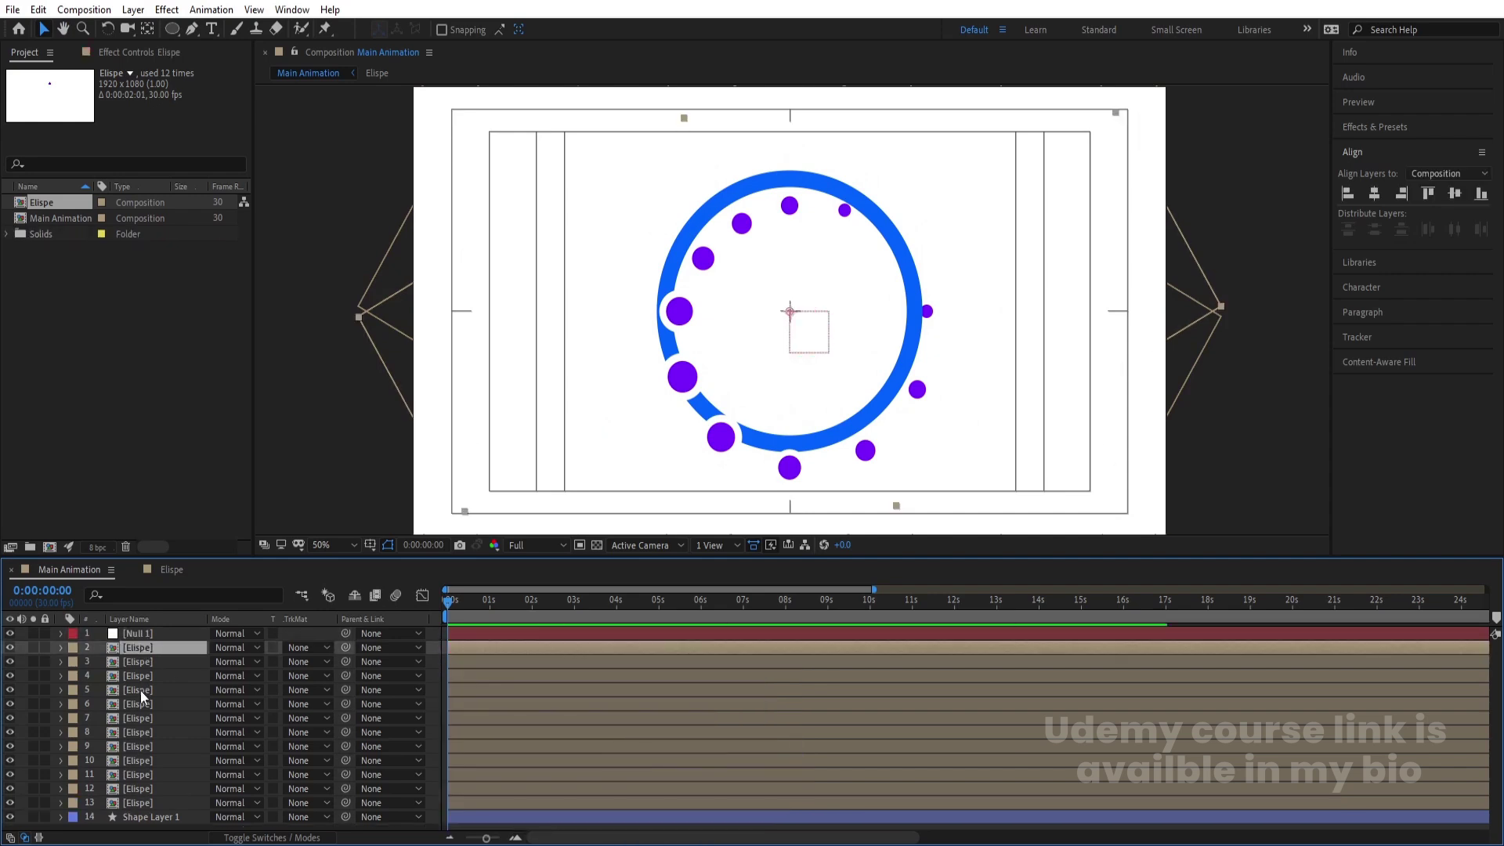
{"action": "left_click", "coordinate": [130, 804], "text": "shift"}
{"action": "left_click_drag", "start_coordinate": [346, 647], "coordinate": [168, 635]}
{"action": "left_click", "coordinate": [285, 629]}
Add a rotation keyframe of 0° to Null 1 at 0:00:00:00
{"action": "left_click", "coordinate": [160, 631]}
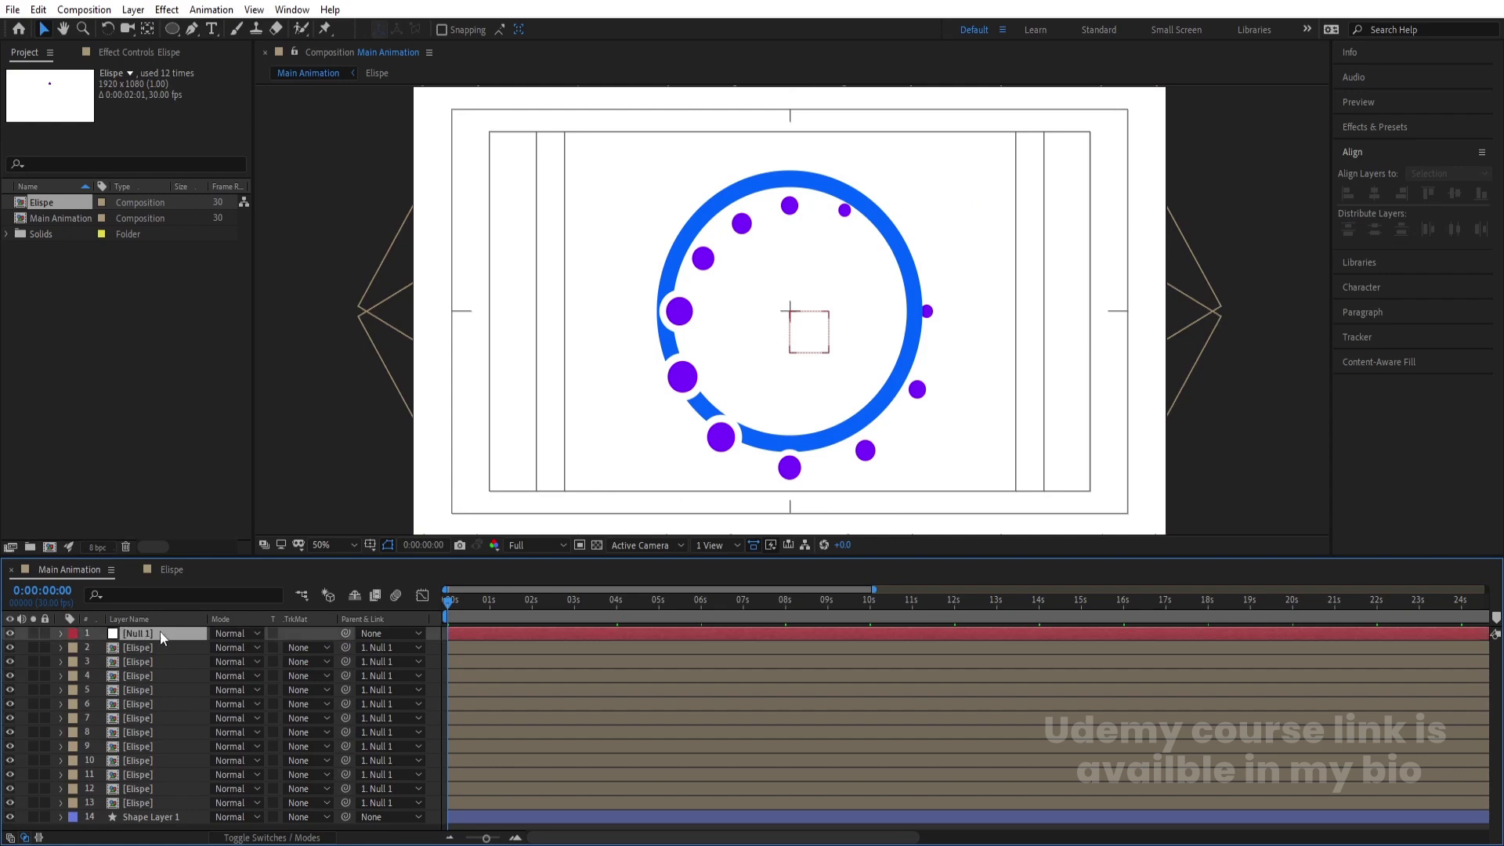
{"action": "key", "text": "r"}
{"action": "left_click", "coordinate": [101, 648]}
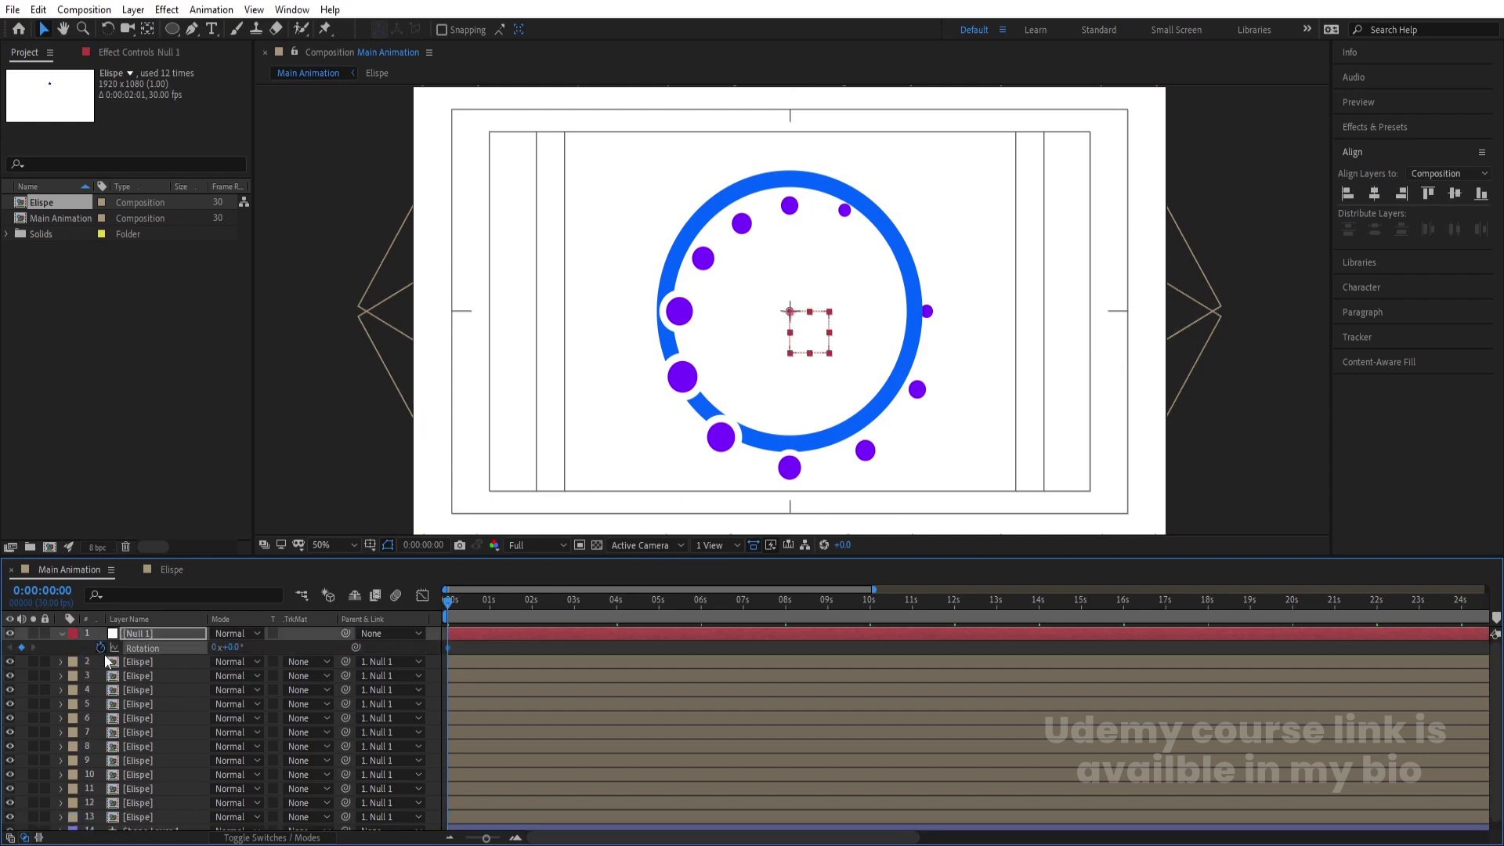
Open the Elispe composition to check its full length and keyframe timing, and return to Main Animation
{"action": "double_click", "coordinate": [133, 664]}
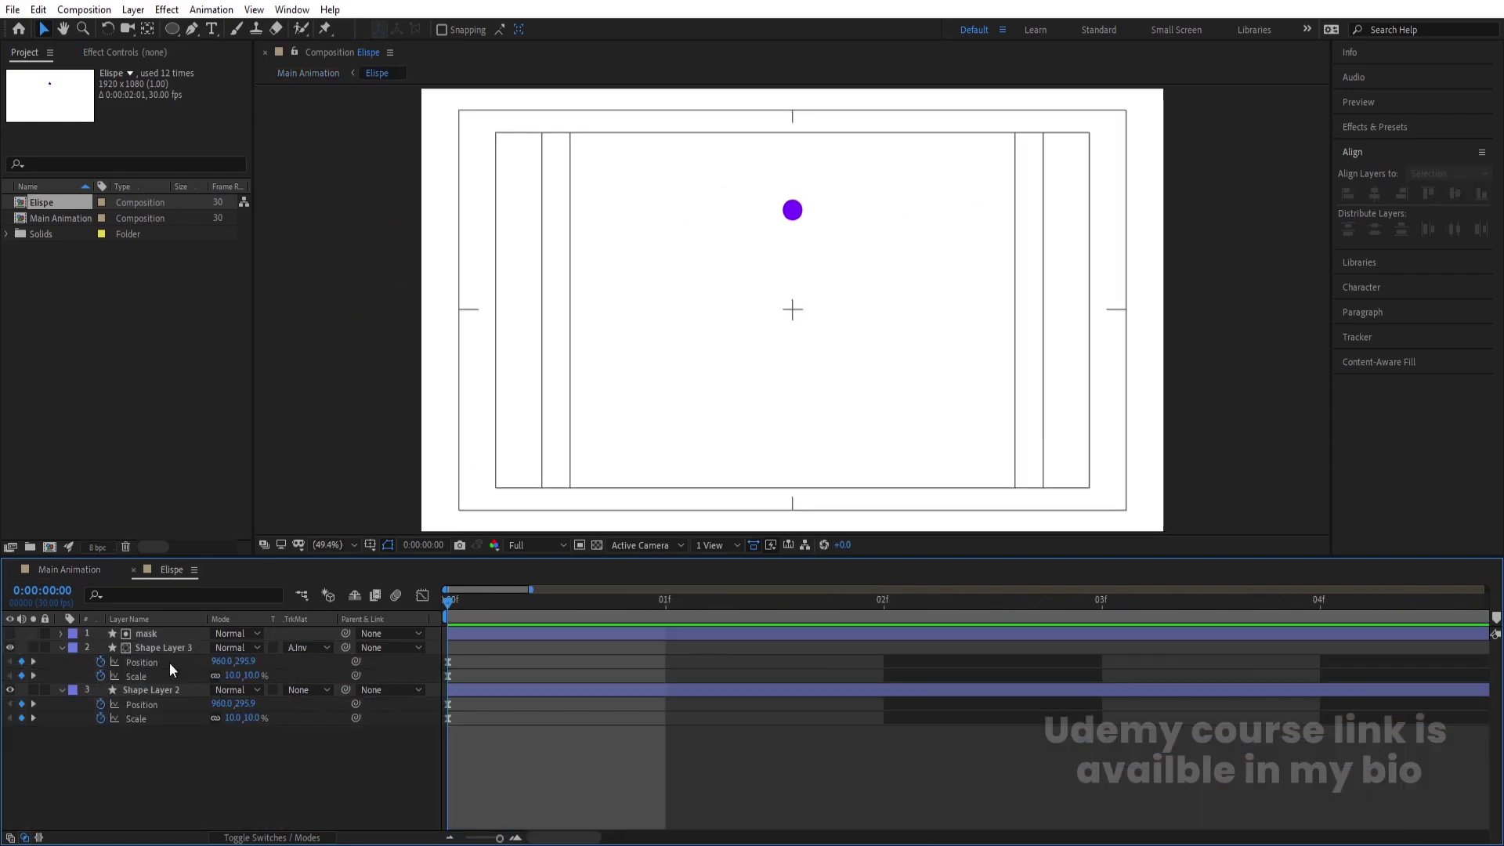
{"action": "key", "text": ";"}
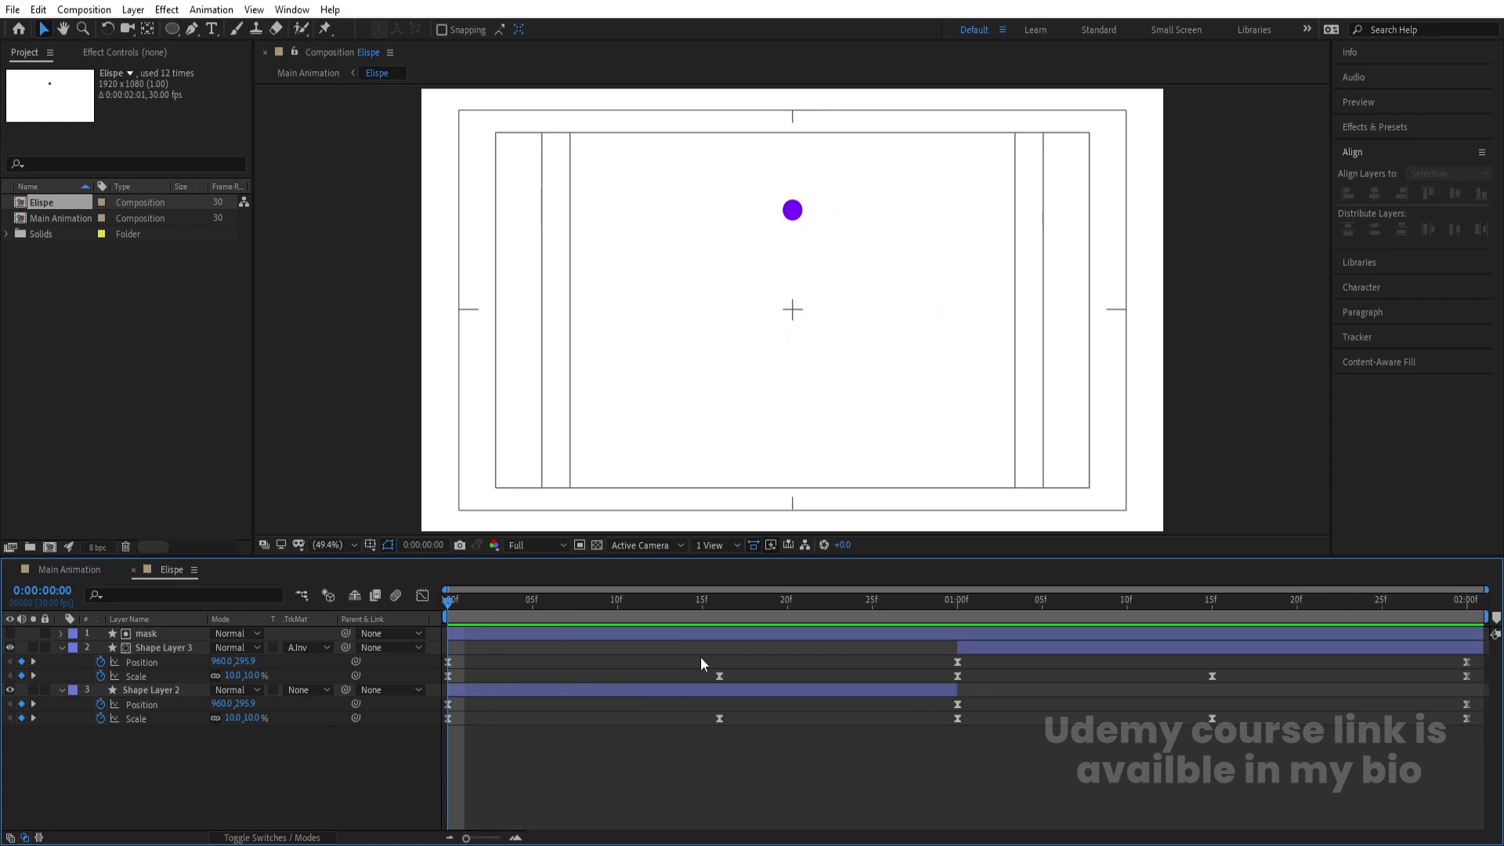
{"action": "left_click", "coordinate": [62, 571]}
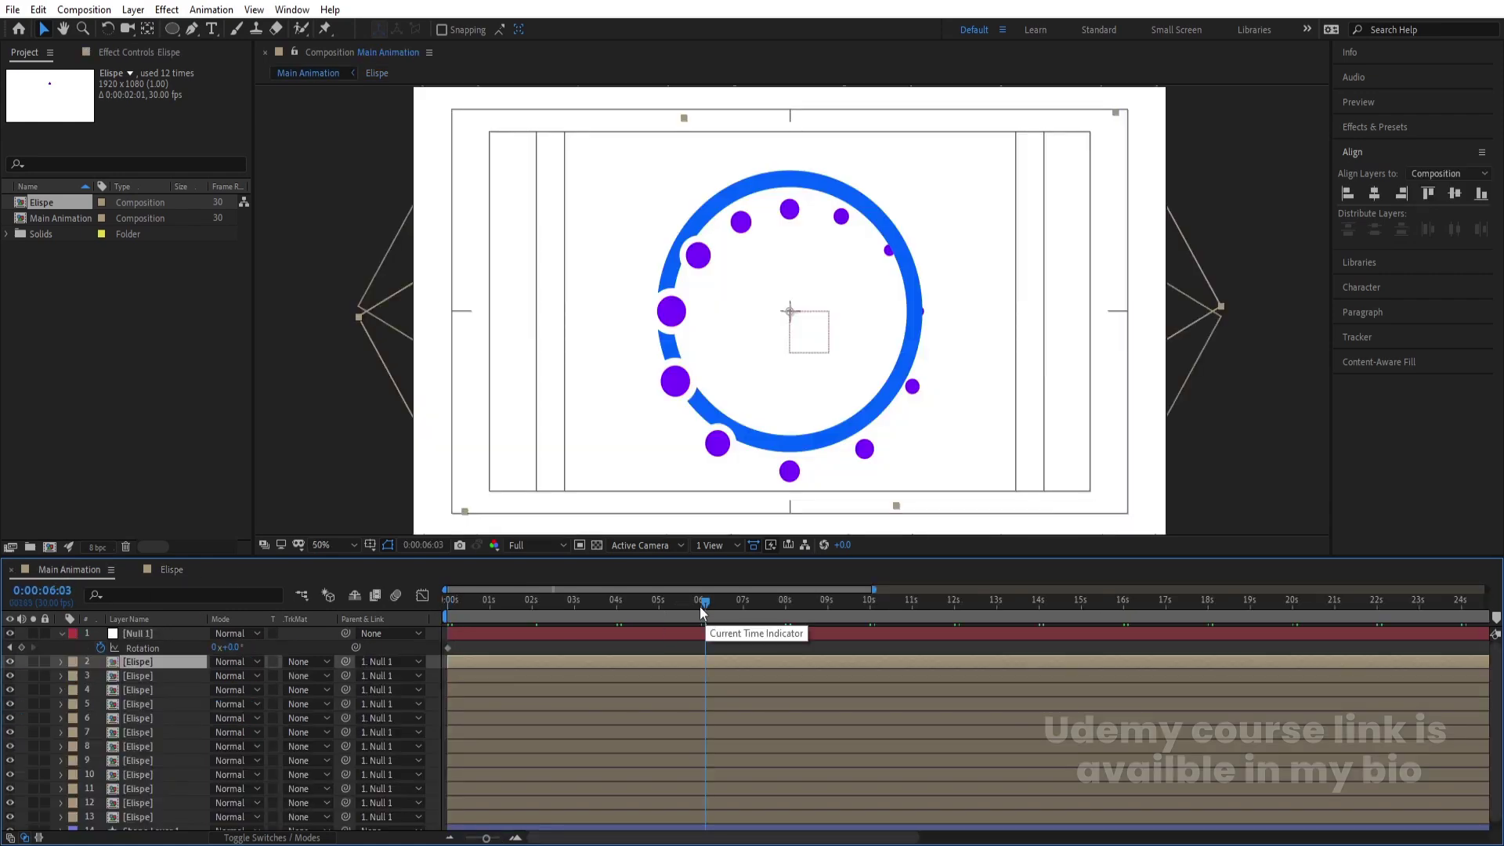
Set Null 1's rotation to one full revolution at 0:00:08:00
{"action": "left_click_drag", "start_coordinate": [700, 608], "coordinate": [794, 605]}
{"action": "key", "text": "equal"}
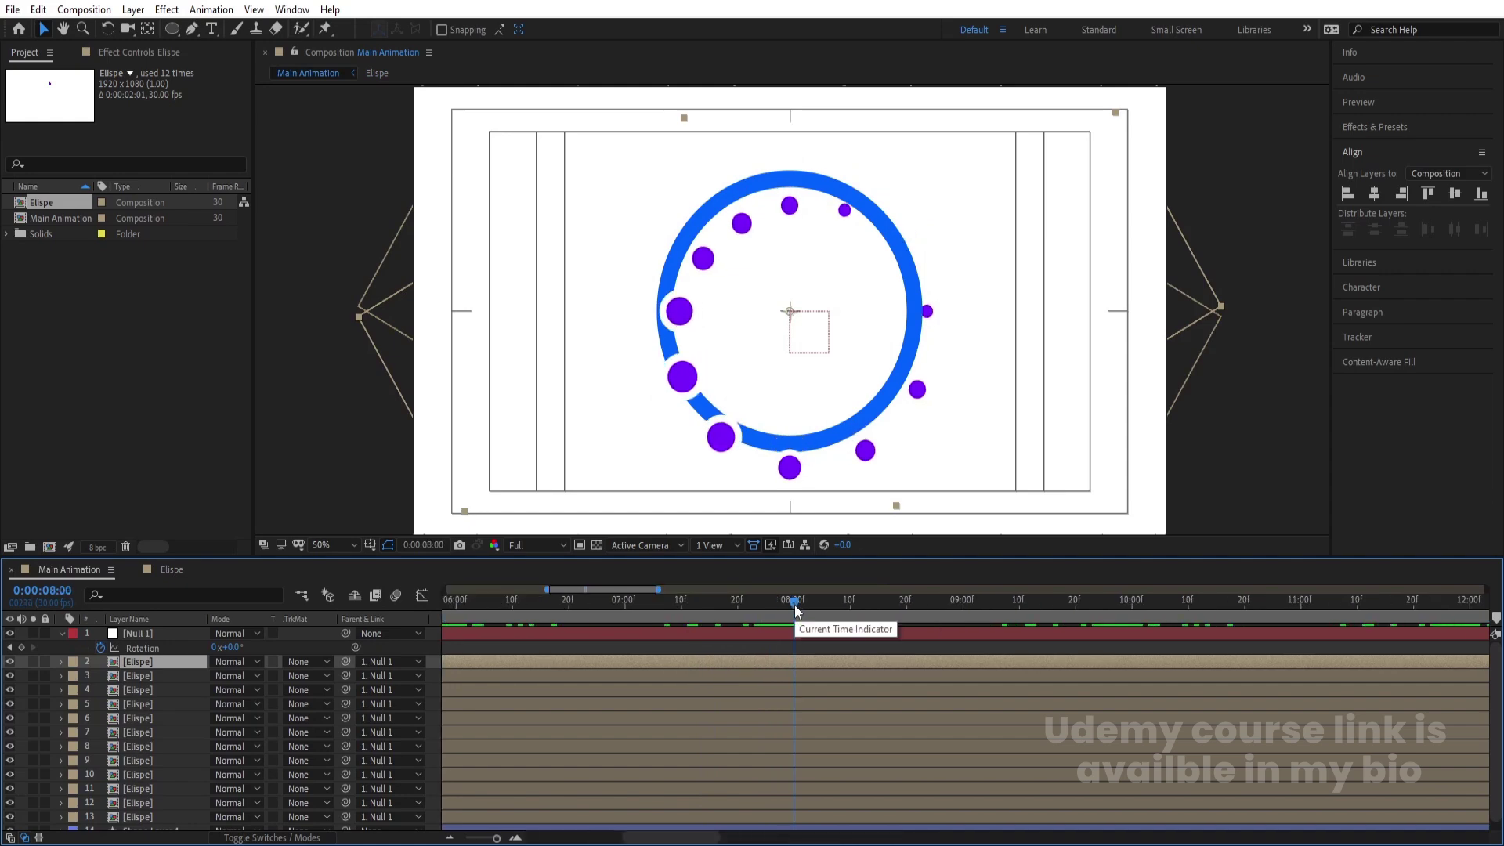
{"action": "left_click", "coordinate": [213, 647]}
{"action": "type", "text": "1"}
{"action": "key", "text": "Return"}
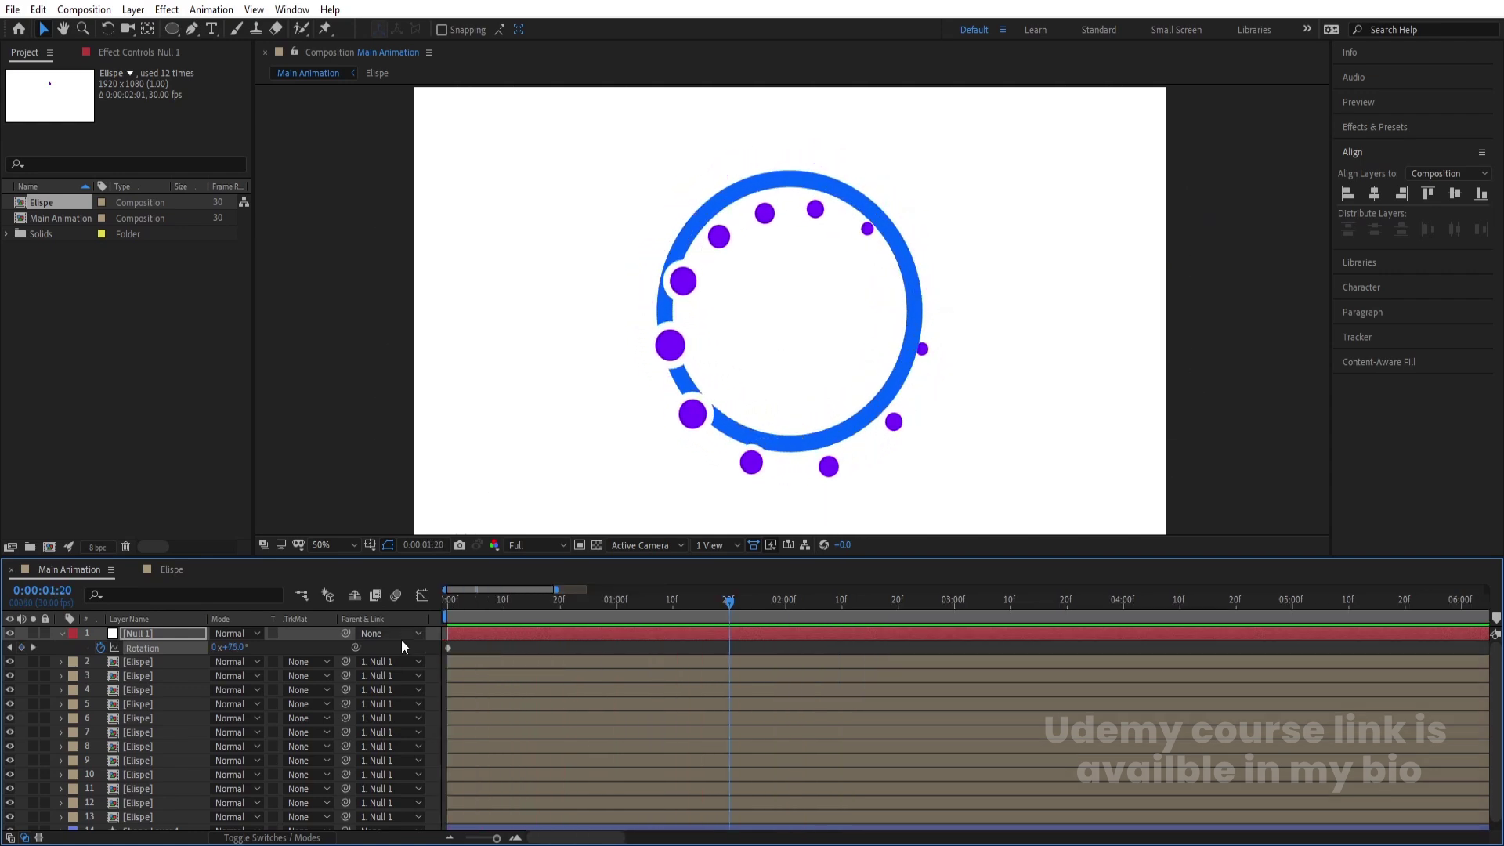
Play back Main Animation to check how the twelve circles move with the null's rotation
{"action": "key", "text": "space"}
{"action": "key", "text": "minus"}
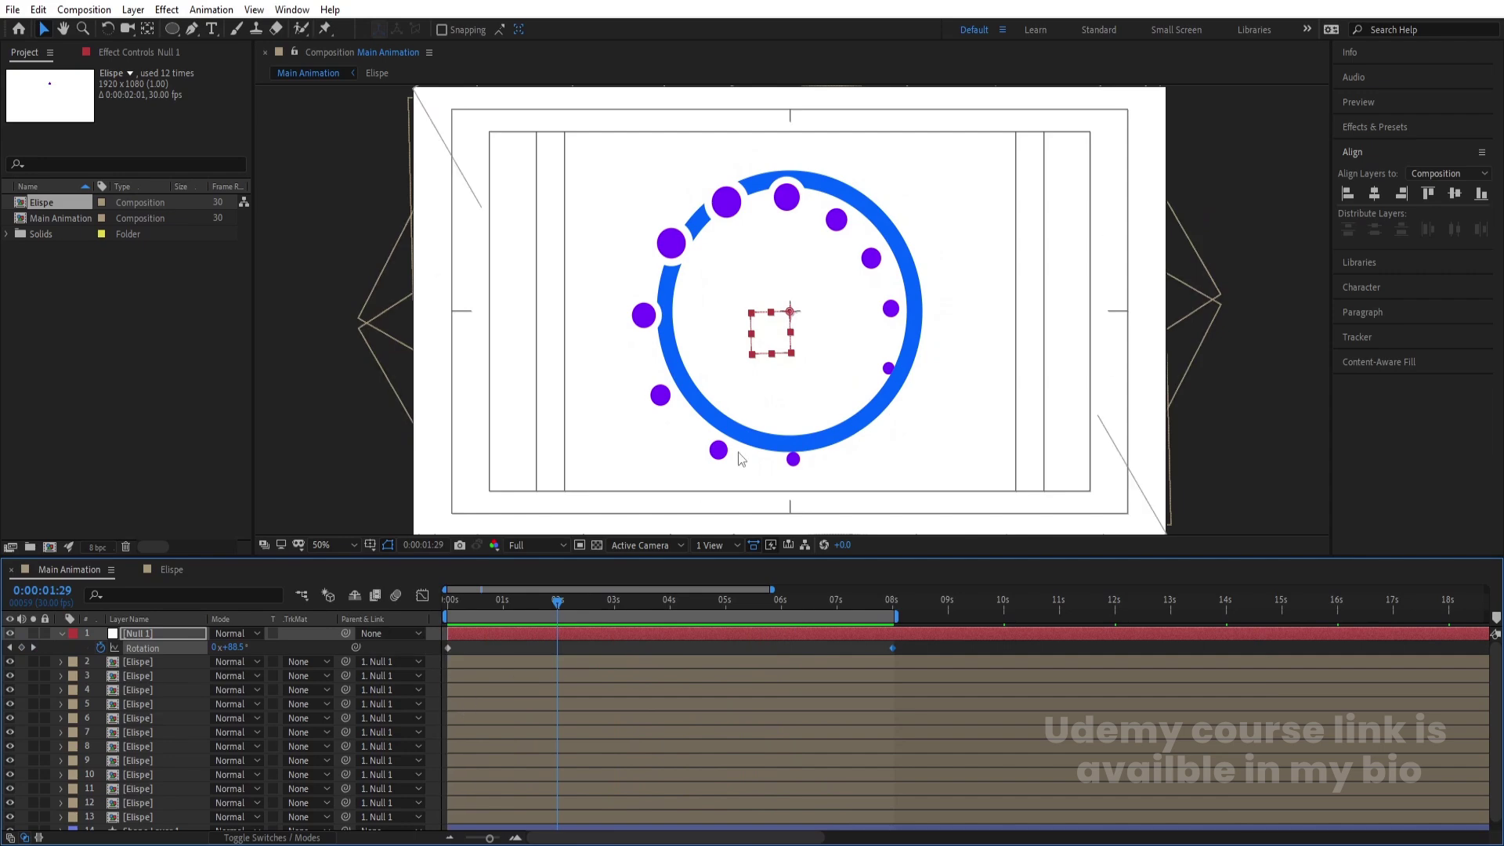
{"action": "key", "text": "space"}
{"action": "key", "text": "space"}
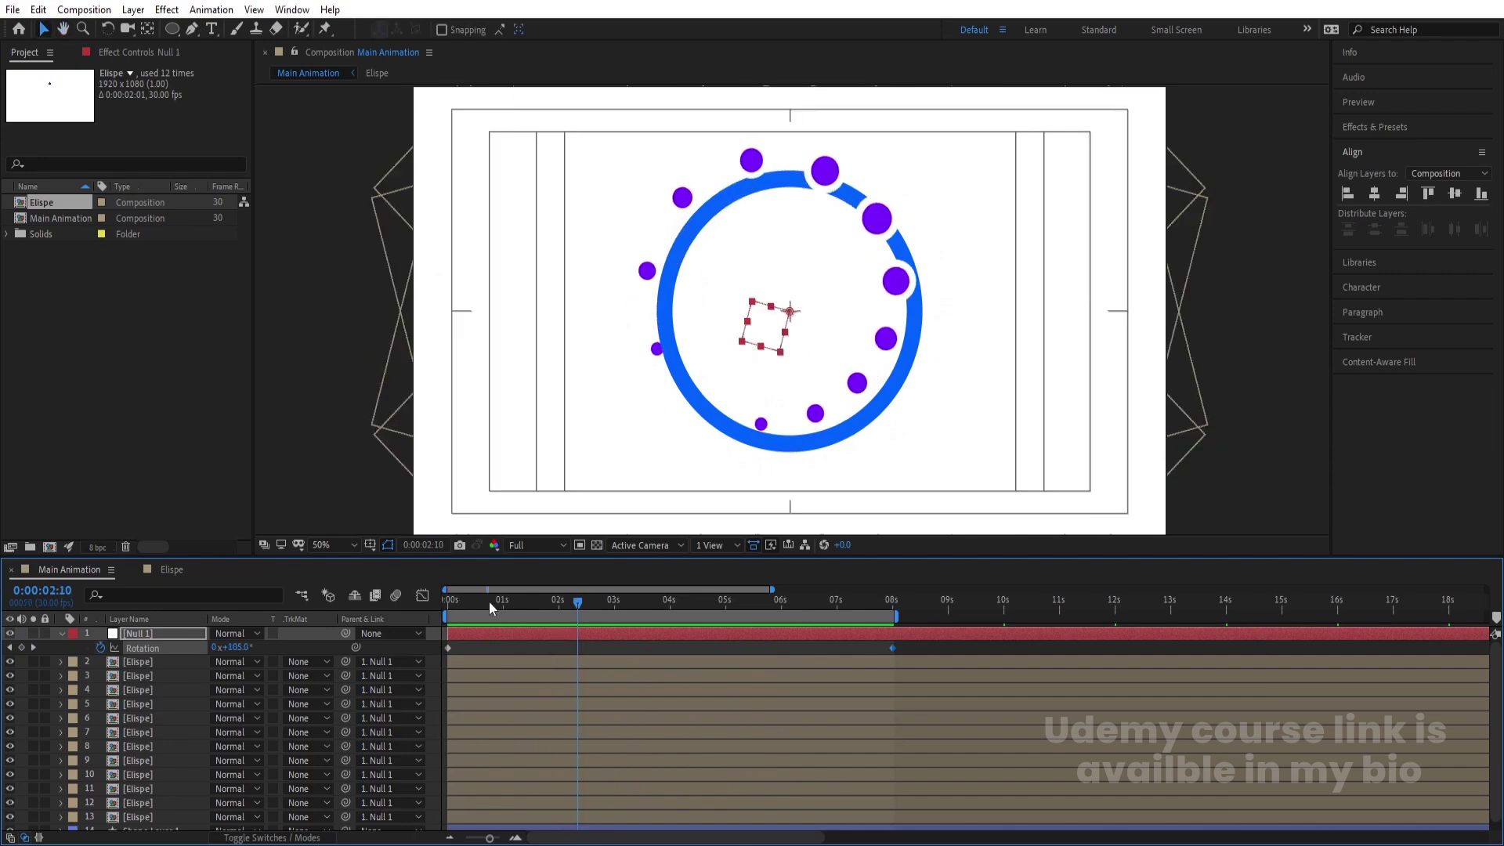
Return to 0:00:00:00 and delete every Elispe layer except the lowest one in the stack
{"action": "key", "text": "Home"}
{"action": "left_click", "coordinate": [153, 804]}
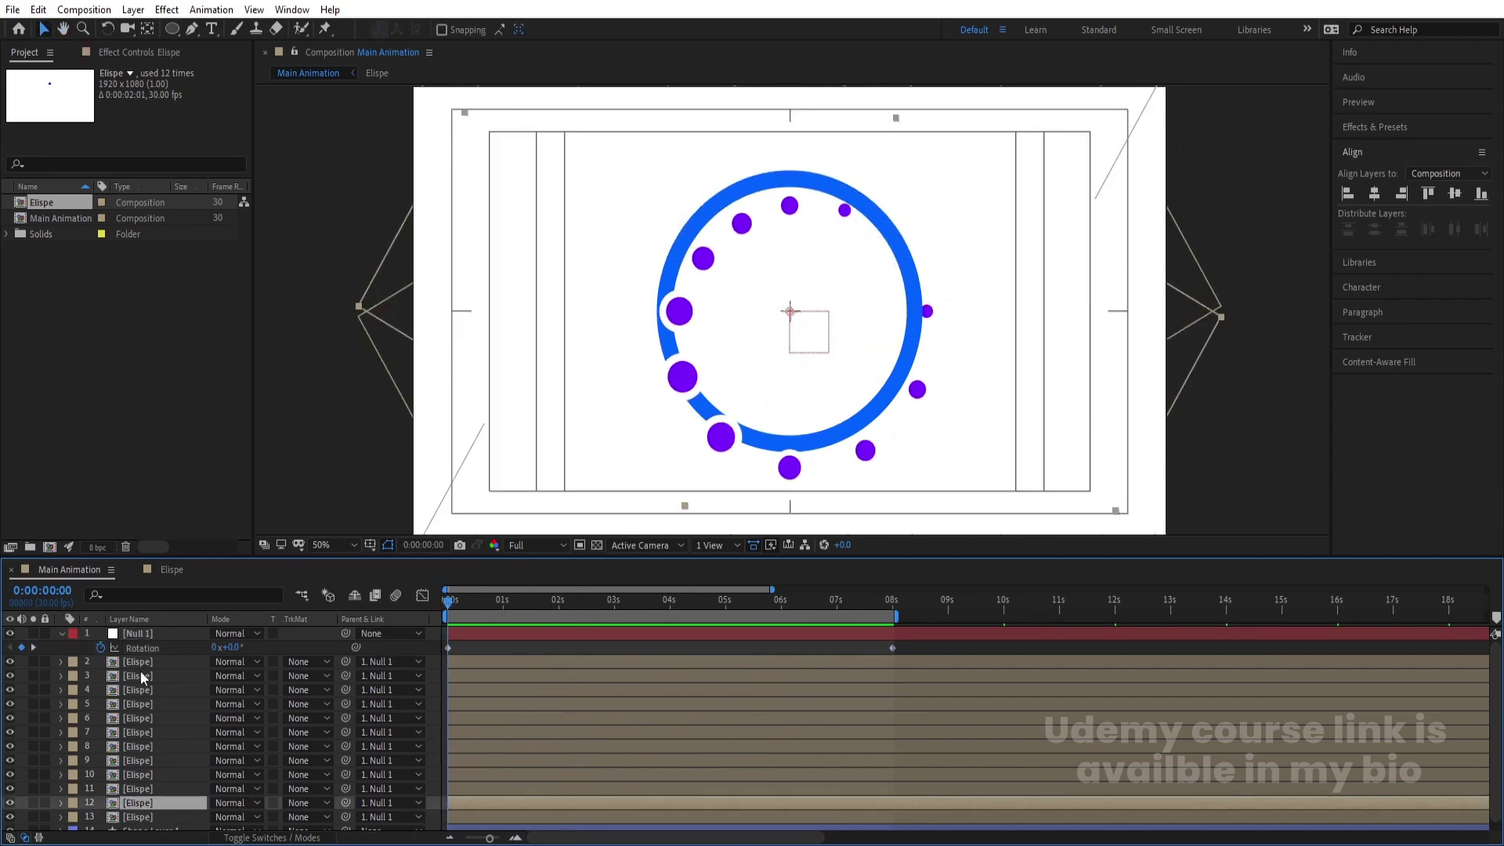
{"action": "left_click", "coordinate": [138, 662], "text": "shift"}
{"action": "key", "text": "Delete"}
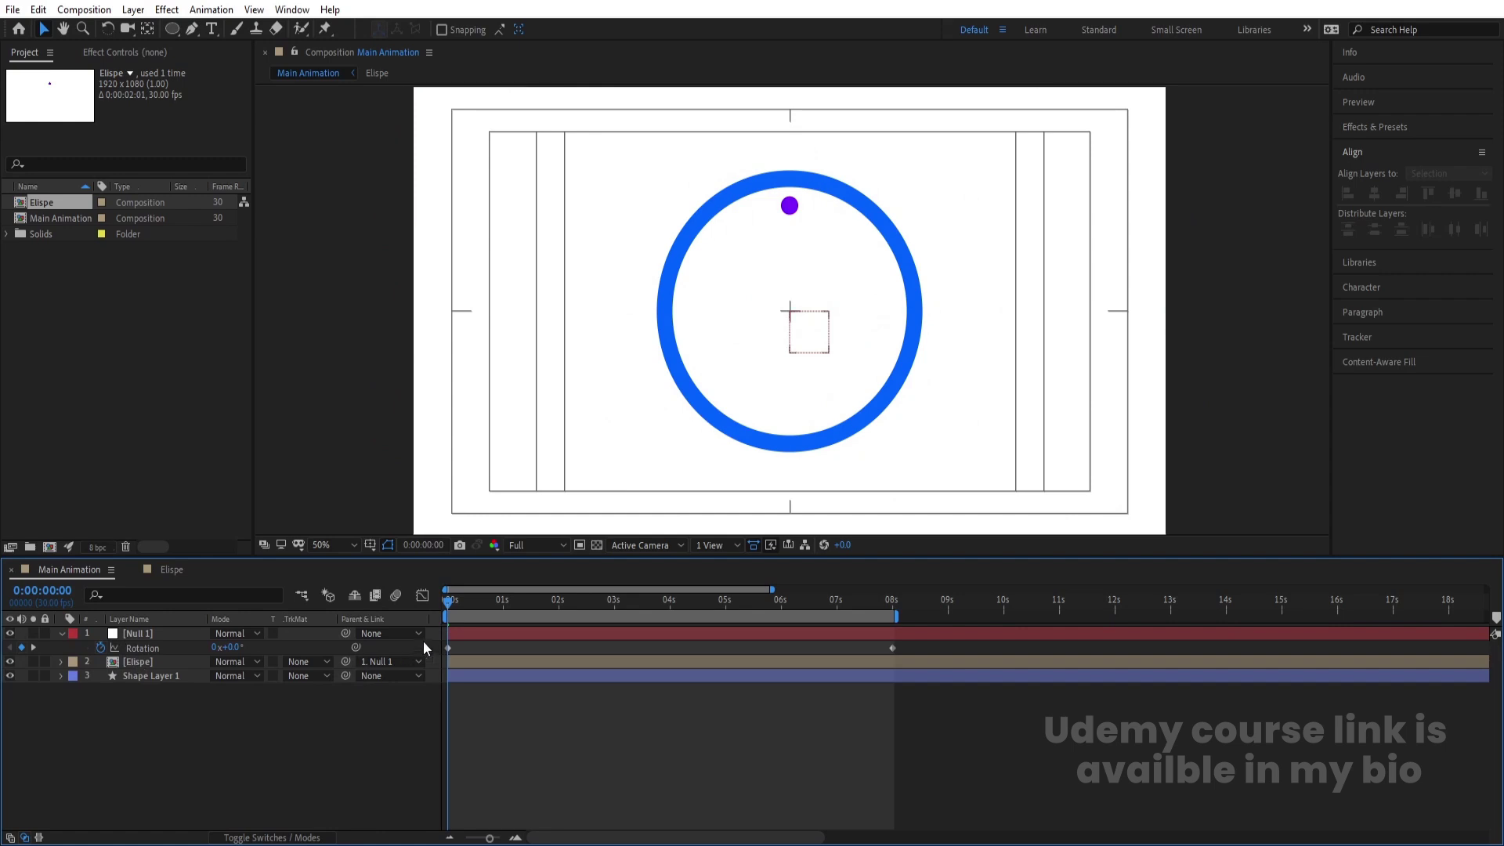
Add the expression [rotation[0]+20*index] to the remaining Elispe layer's Rotation
{"action": "left_click", "coordinate": [142, 661]}
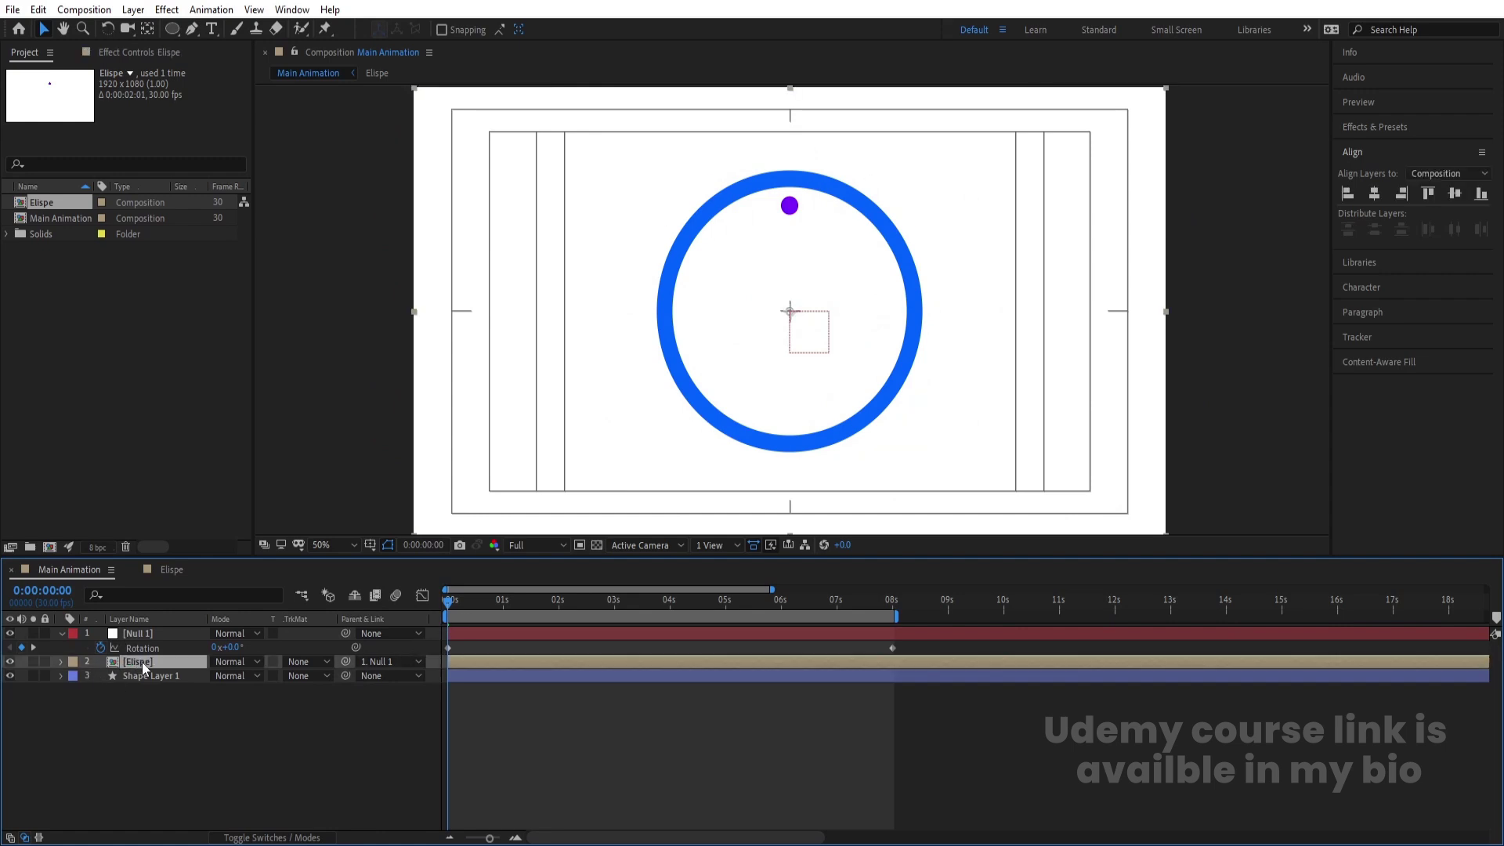
{"action": "key", "text": "r"}
{"action": "left_click", "coordinate": [102, 676], "text": "alt"}
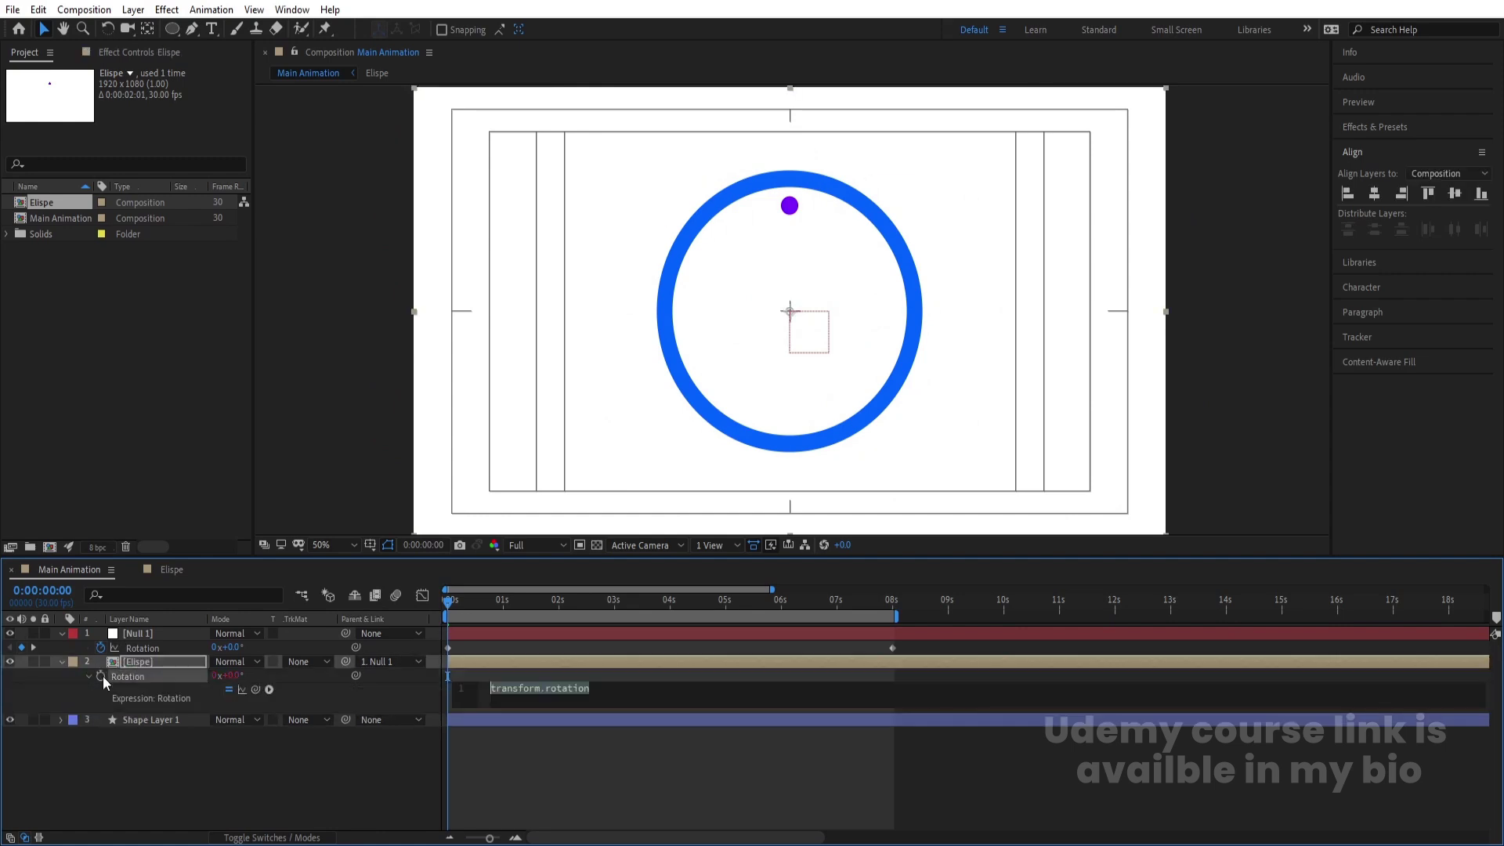
{"action": "key", "text": "BackSpace"}
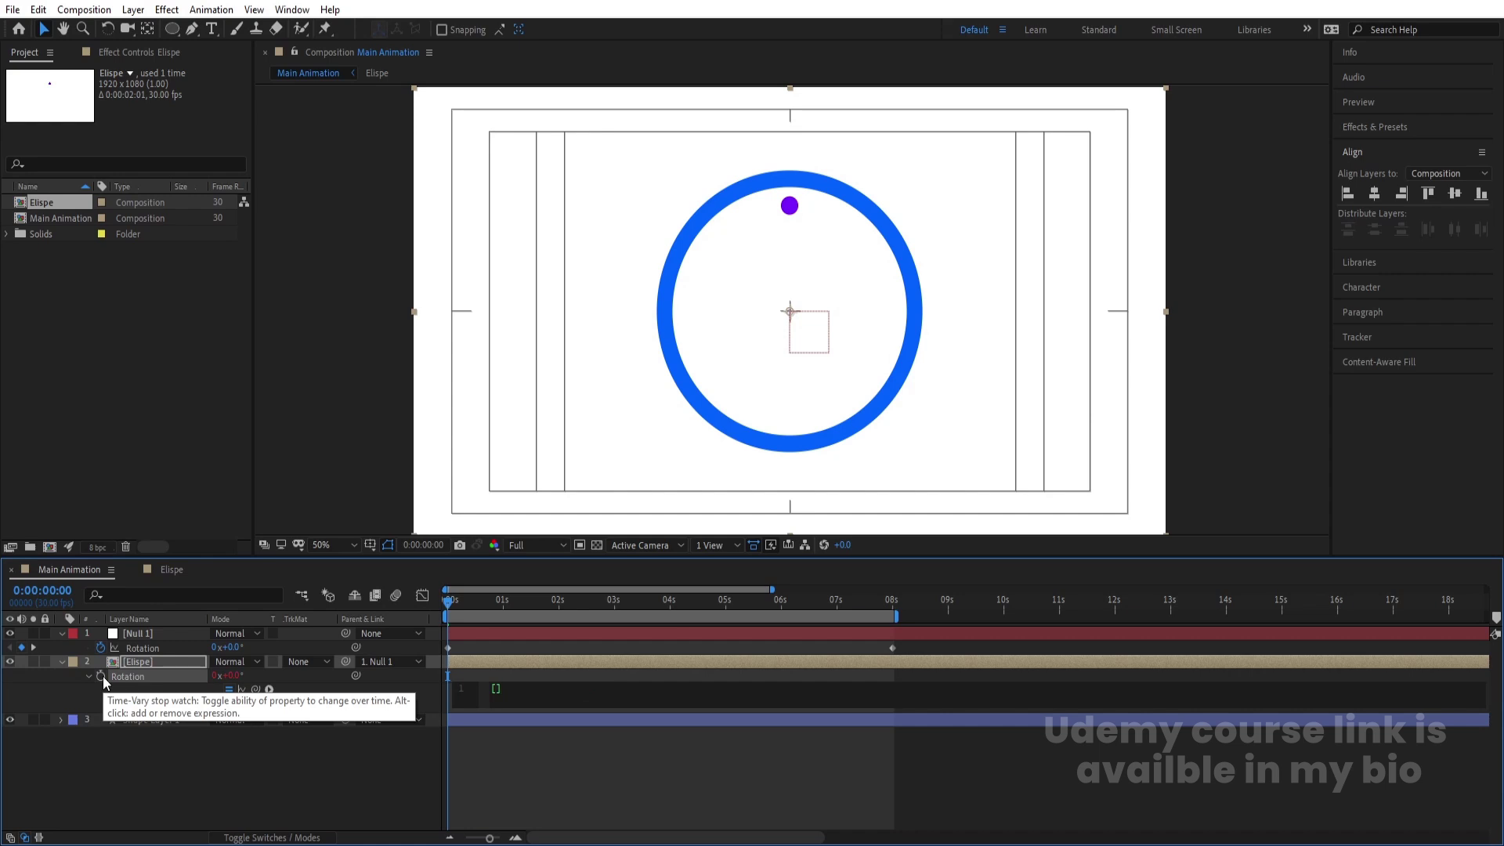
{"action": "type", "text": "rot"}
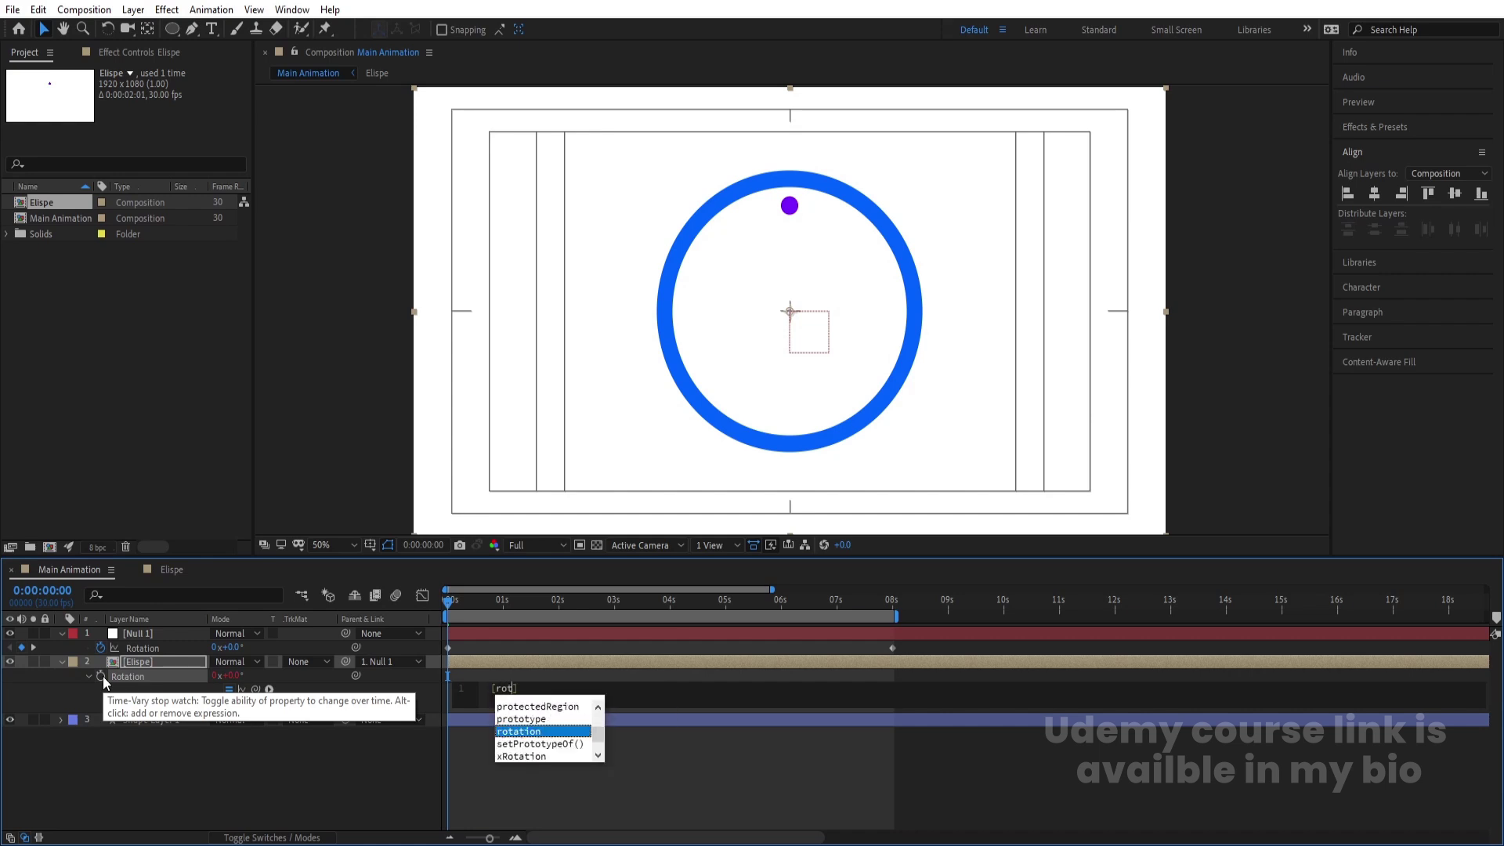
{"action": "key", "text": "Return"}
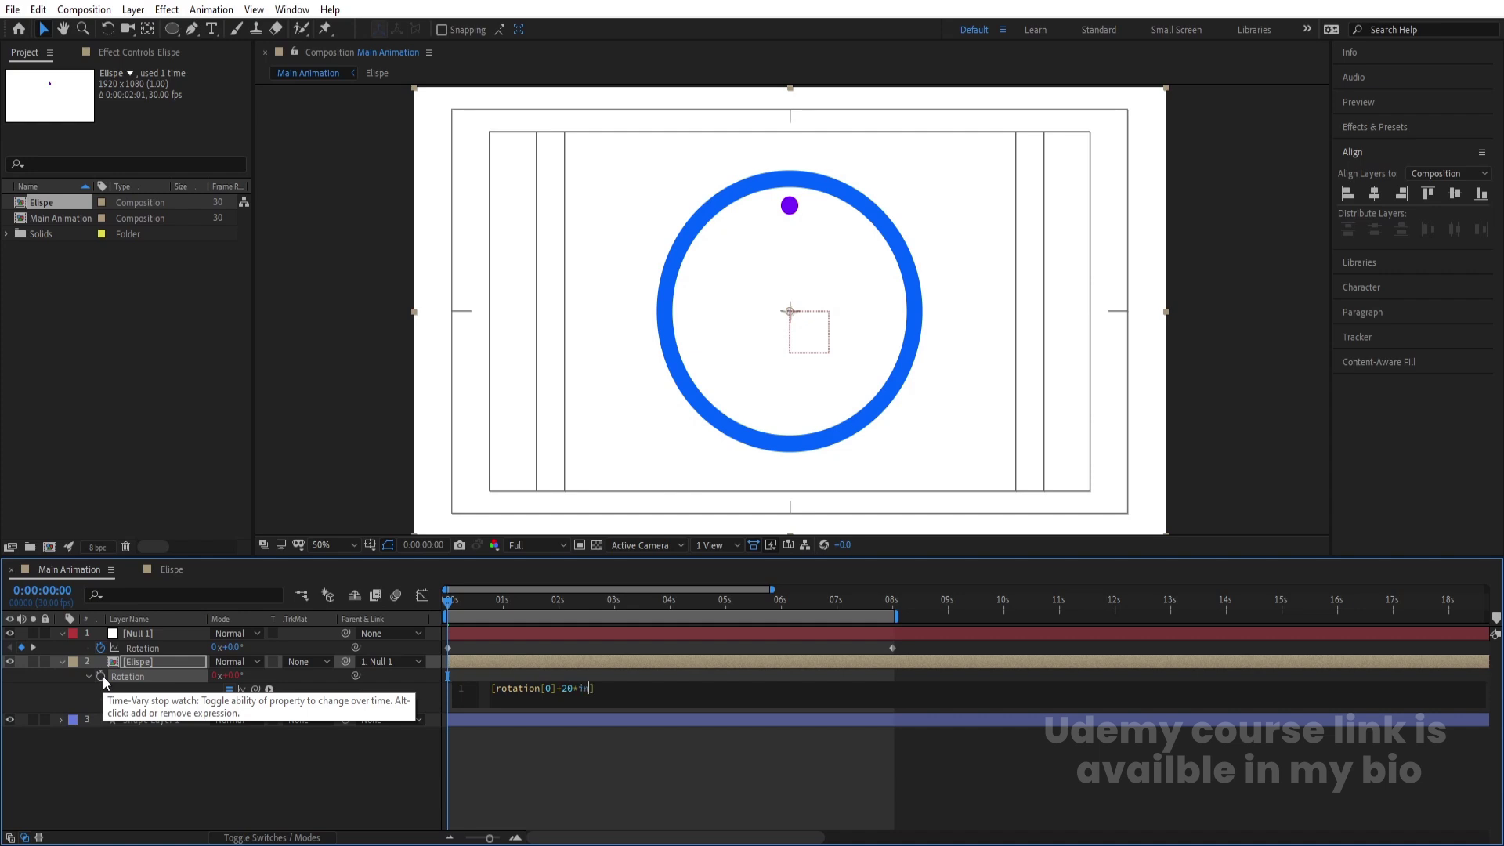
{"action": "type", "text": "dex"}
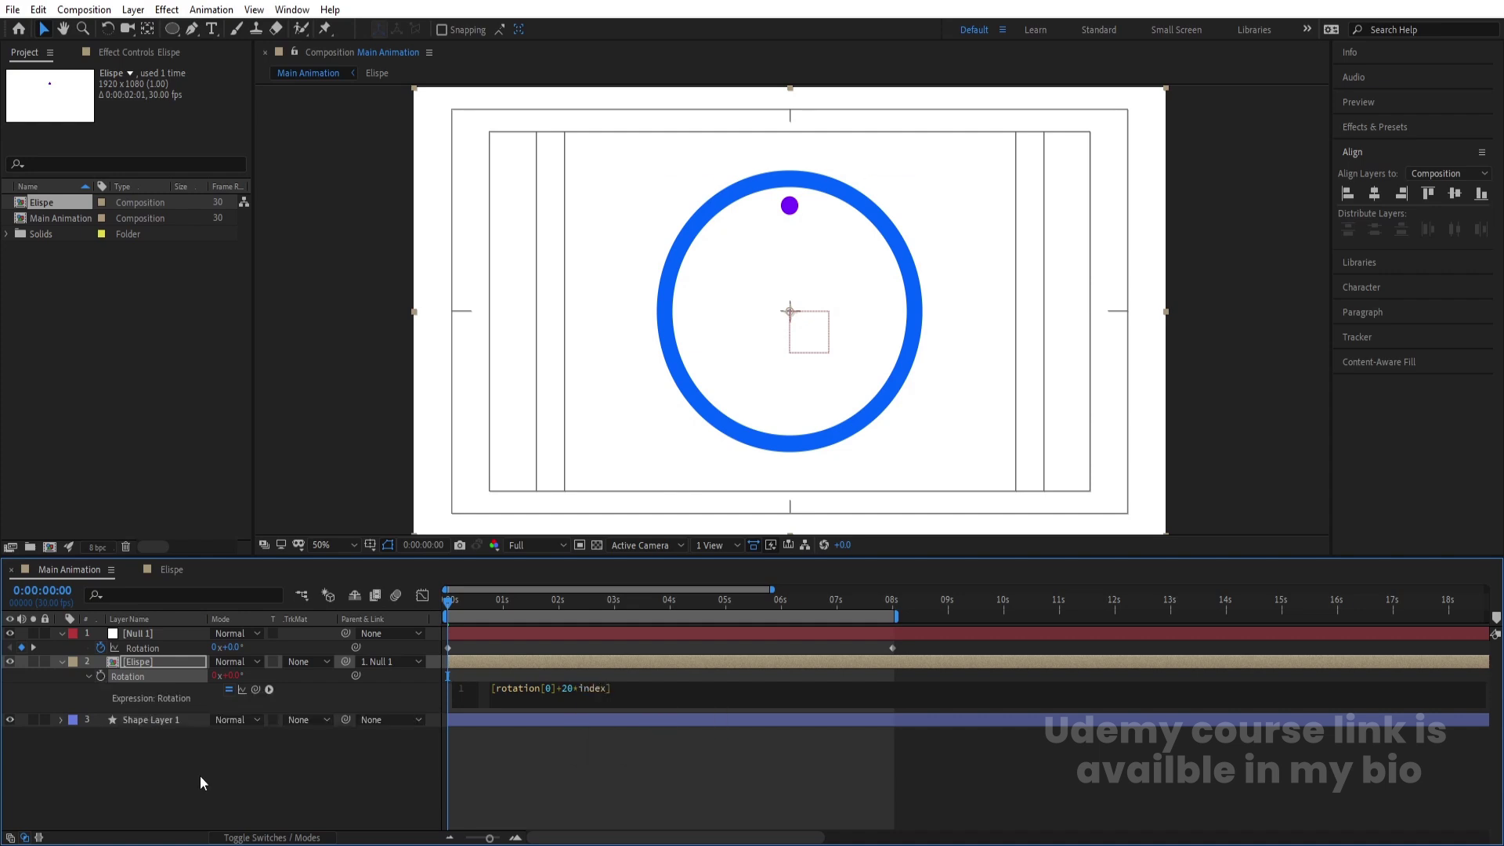
{"action": "left_click", "coordinate": [199, 775]}
Duplicate the Elispe layer until eighteen copies form a full circle inside the blue ring
{"action": "left_click", "coordinate": [139, 661]}
{"action": "key", "text": "ctrl+d"}
{"action": "key", "text": "ctrl+d"}
{"action": "key", "text": "ctrl+d"}
{"action": "key", "text": "ctrl+d"}
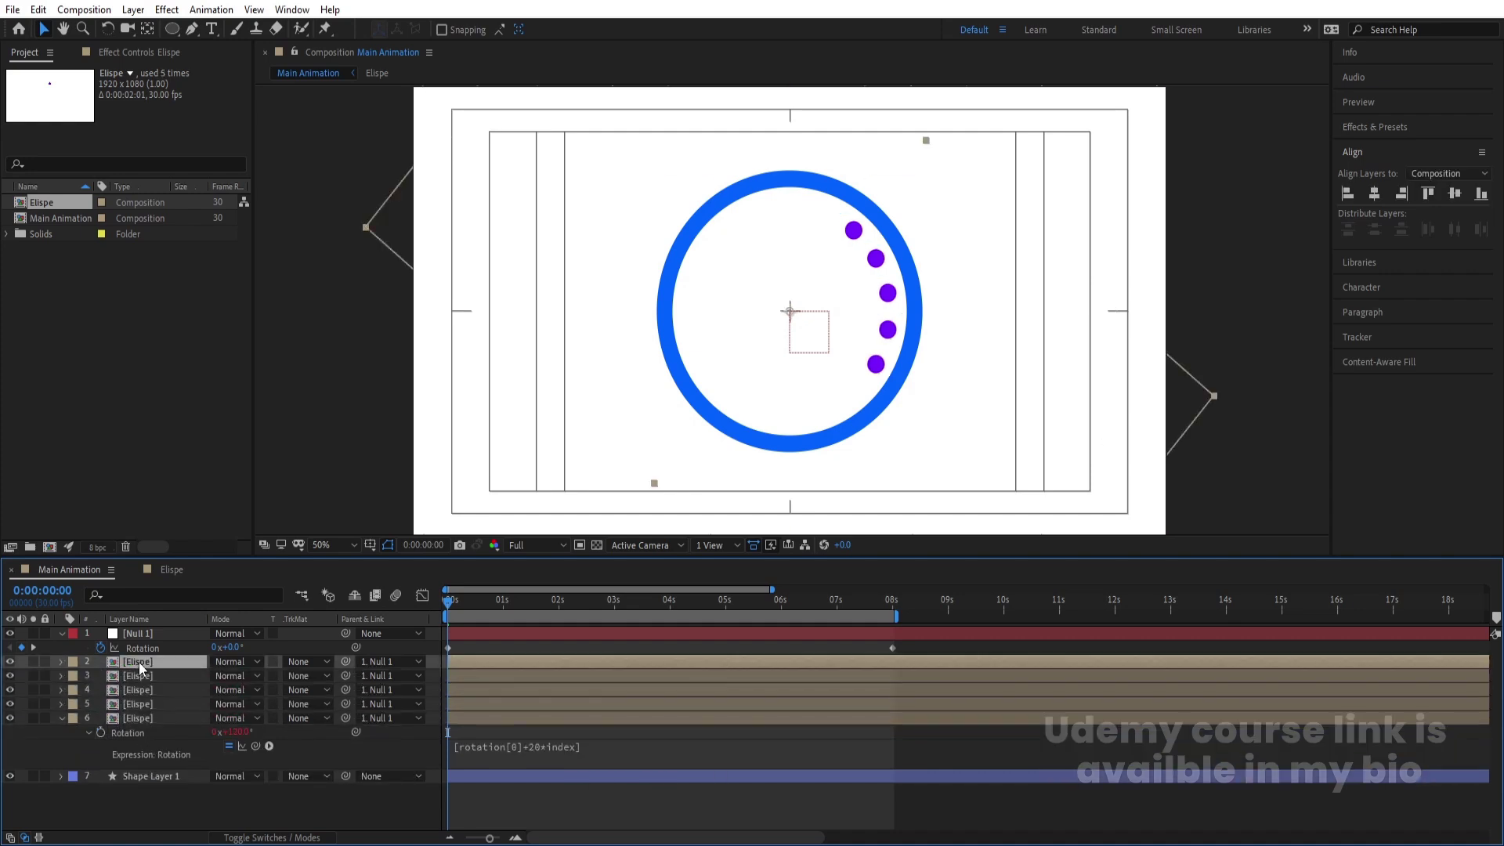
{"action": "key", "text": "ctrl+d"}
{"action": "key", "text": "ctrl+d"}
{"action": "key", "text": "ctrl+d"}
{"action": "key", "text": "ctrl+d"}
{"action": "key", "text": "ctrl+d"}
{"action": "key", "text": "ctrl+d"}
{"action": "key", "text": "ctrl+d"}
{"action": "key", "text": "ctrl+d"}
{"action": "key", "text": "ctrl+d"}
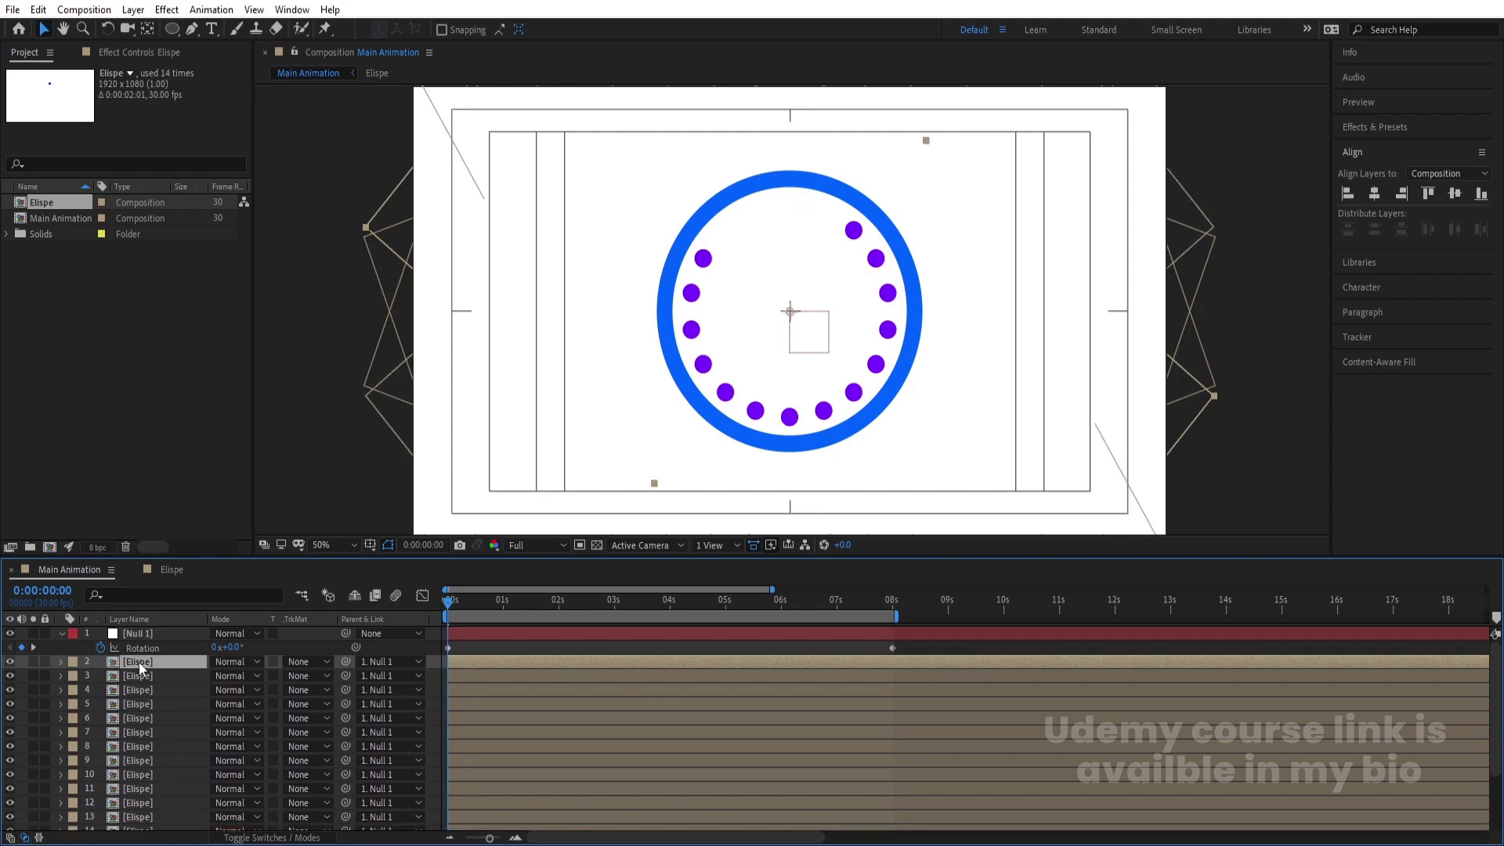
{"action": "key", "text": "ctrl+d"}
{"action": "key", "text": "ctrl+d"}
{"action": "key", "text": "ctrl+d"}
{"action": "key", "text": "ctrl+d"}
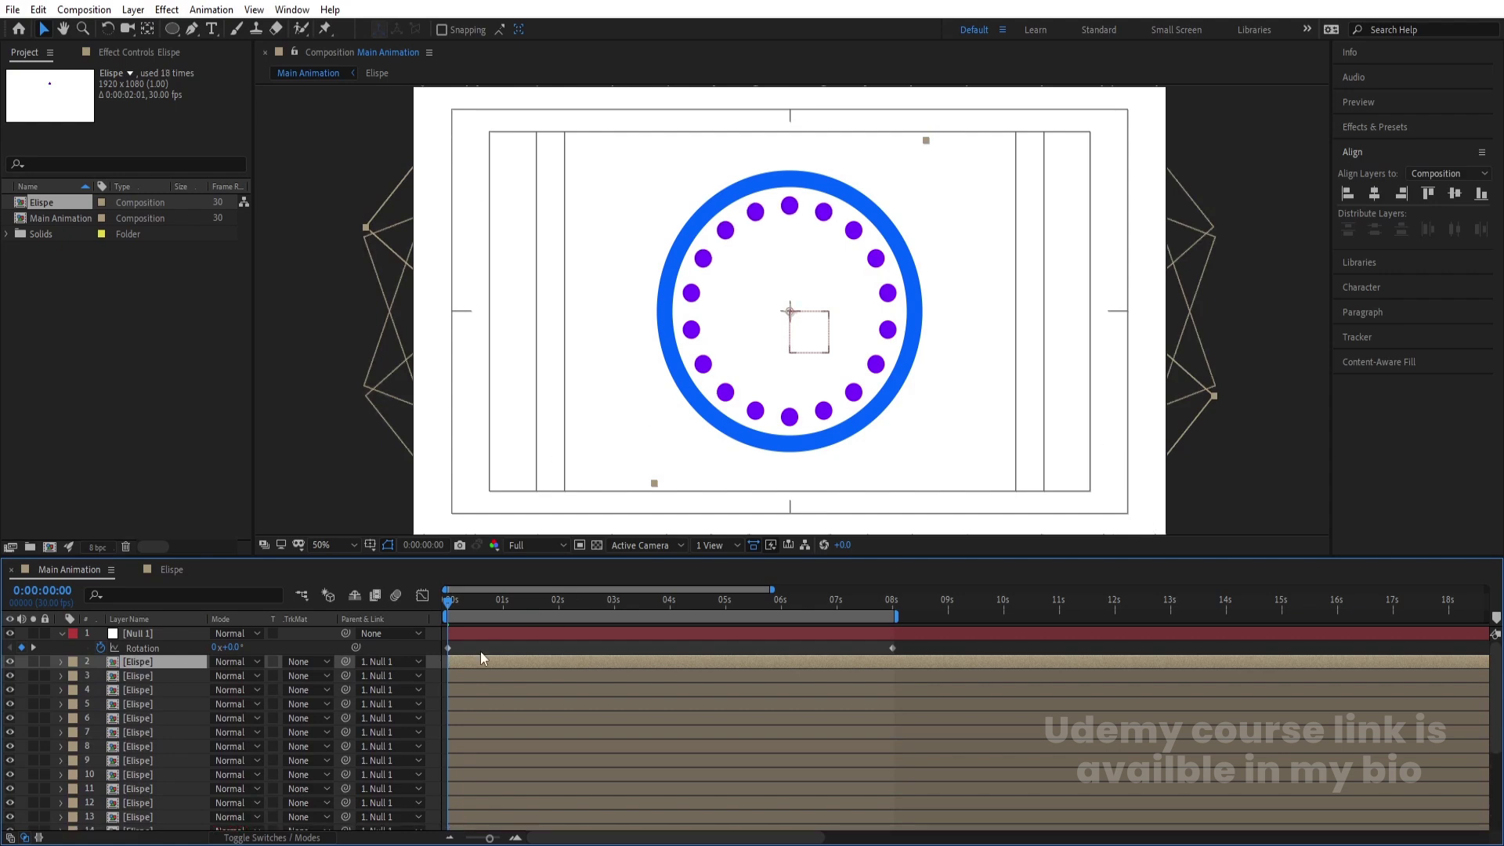
Trim the out points of all eighteen Elispe layers so each lasts five frames, ending at 0:00:00:05
{"action": "key", "text": "="}
{"action": "key", "text": "="}
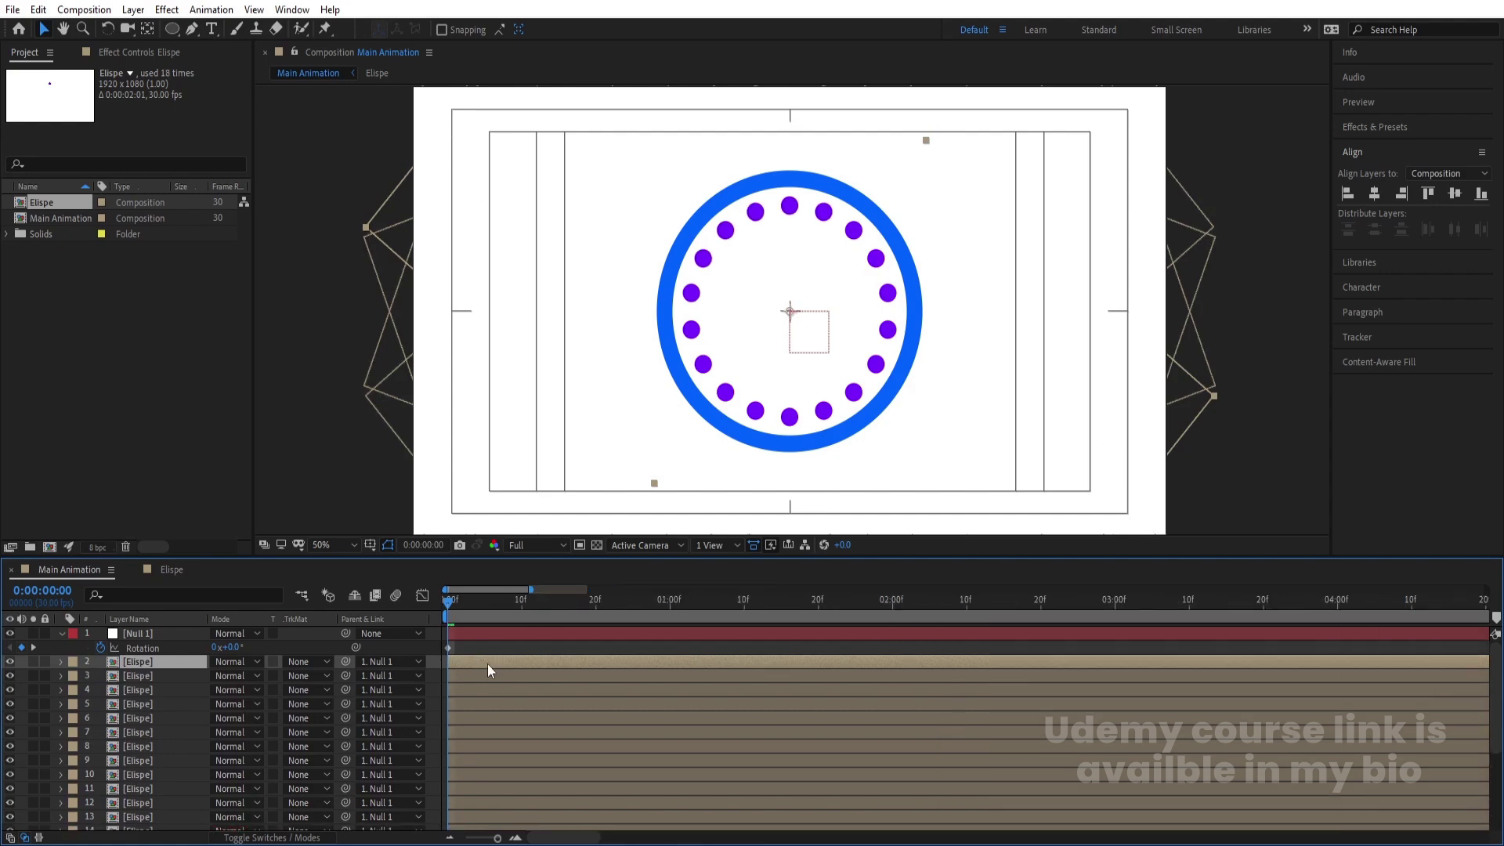
{"action": "key", "text": "="}
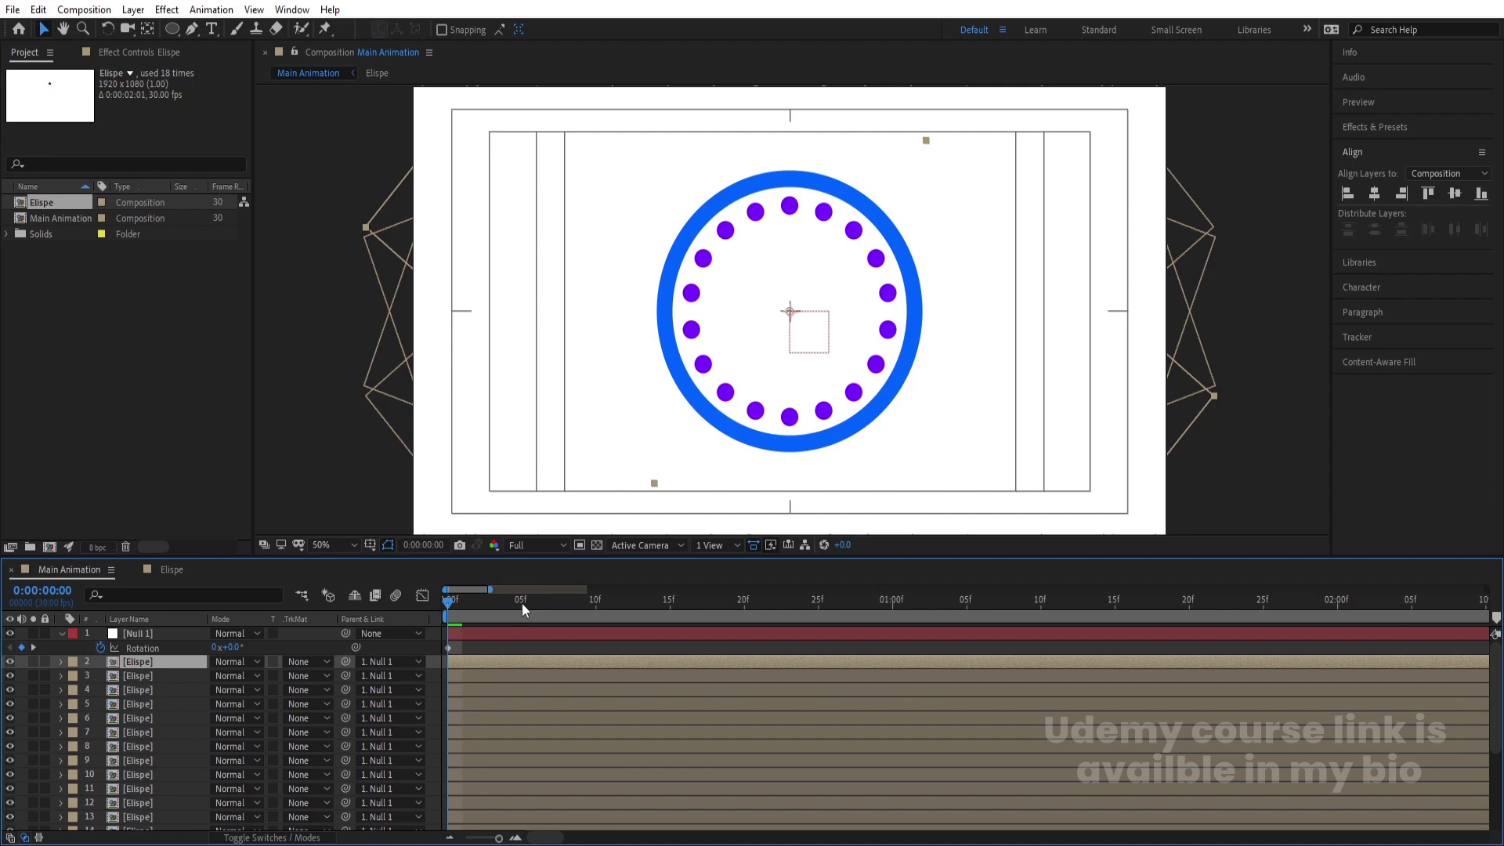
{"action": "left_click", "coordinate": [522, 603]}
{"action": "scroll", "coordinate": [124, 674], "scroll_direction": "down", "scroll_amount": 5}
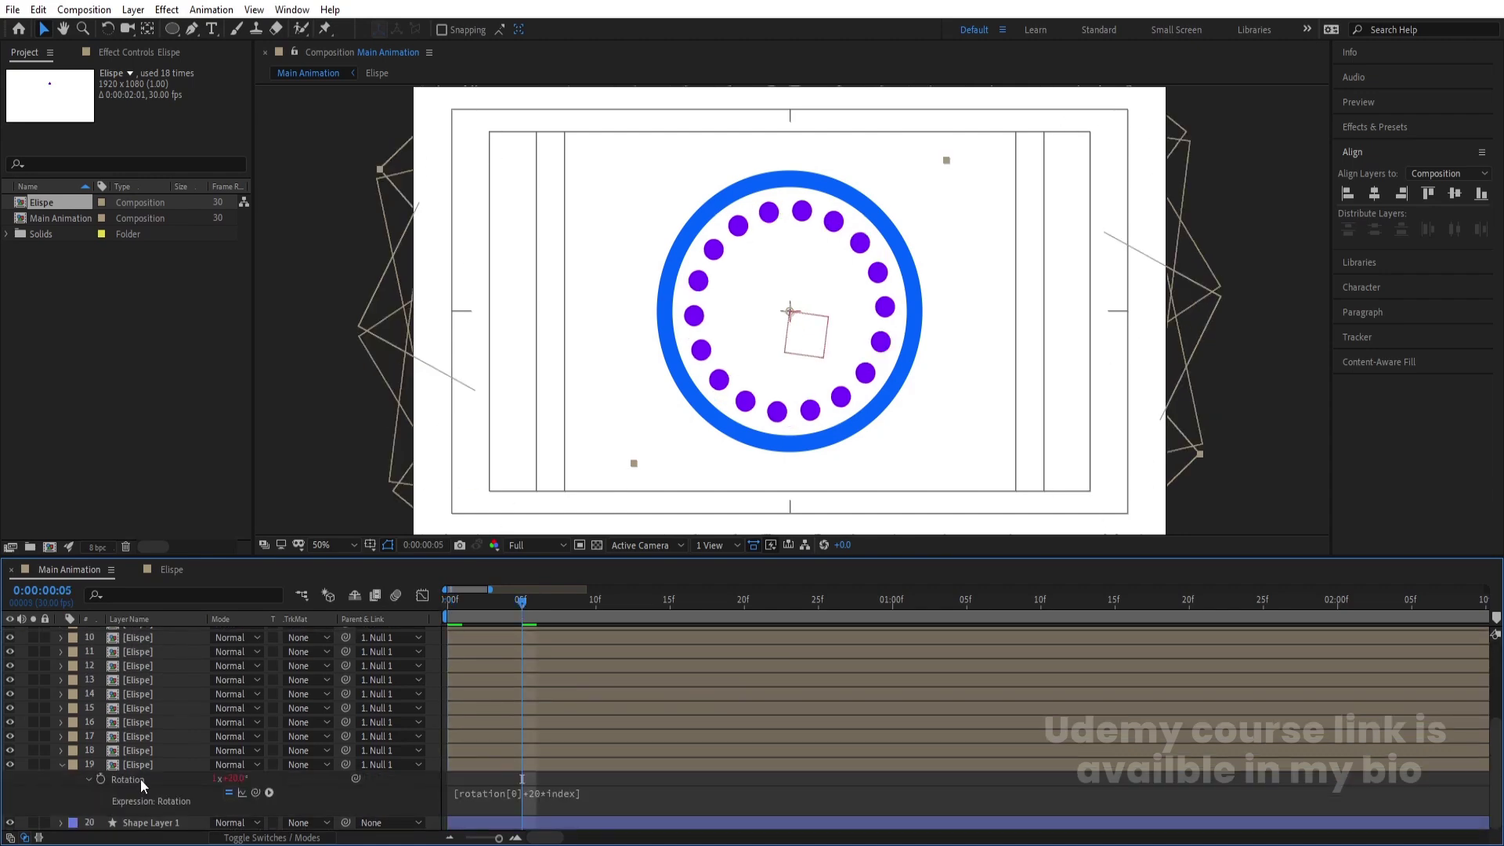
{"action": "left_click", "coordinate": [139, 765], "text": "shift"}
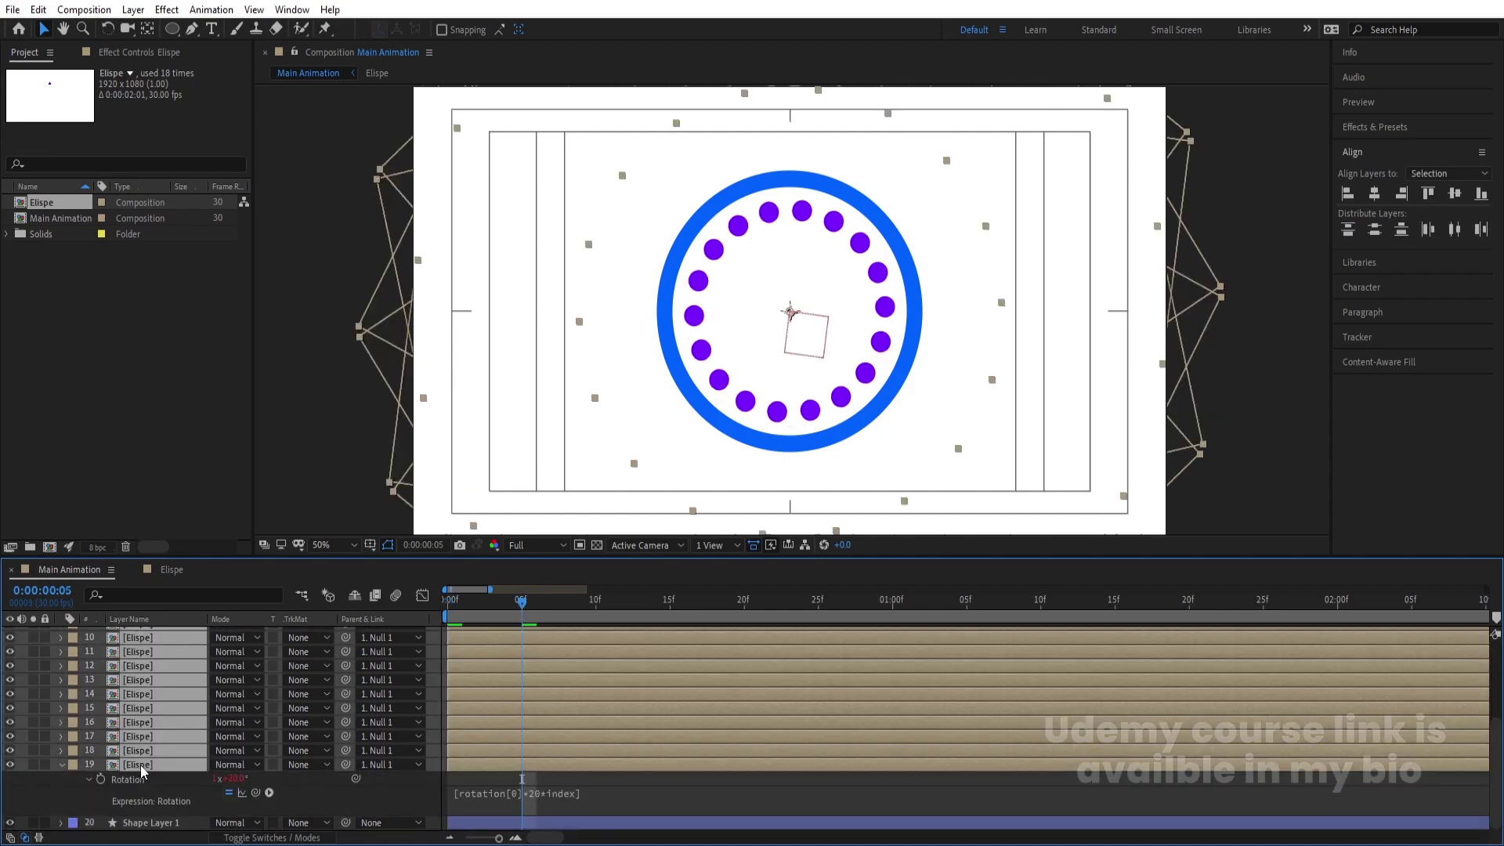
{"action": "key", "text": "alt+bracketright"}
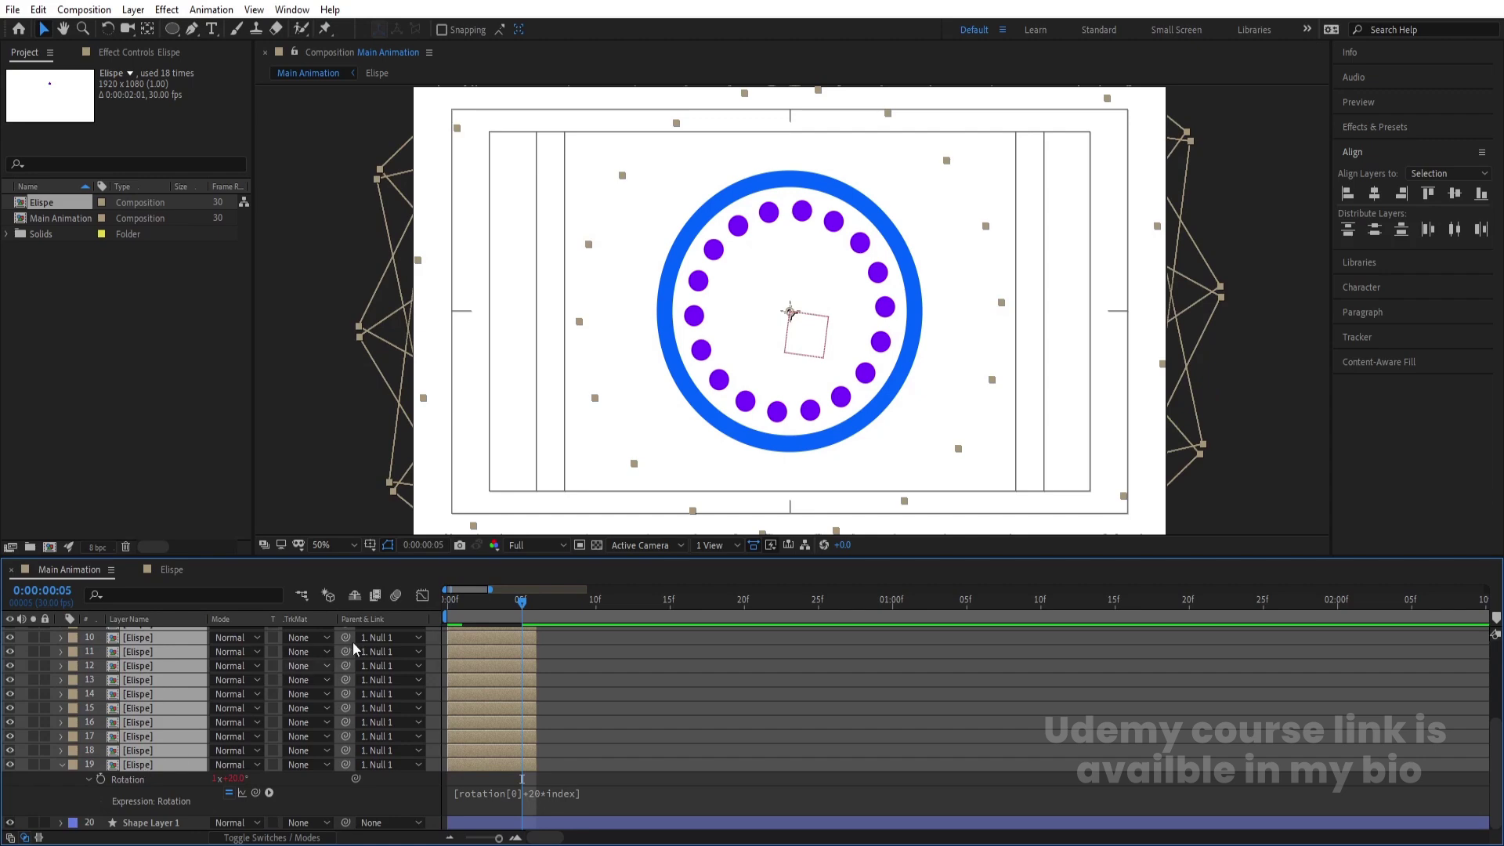
{"action": "left_click_drag", "start_coordinate": [525, 640], "coordinate": [524, 639]}
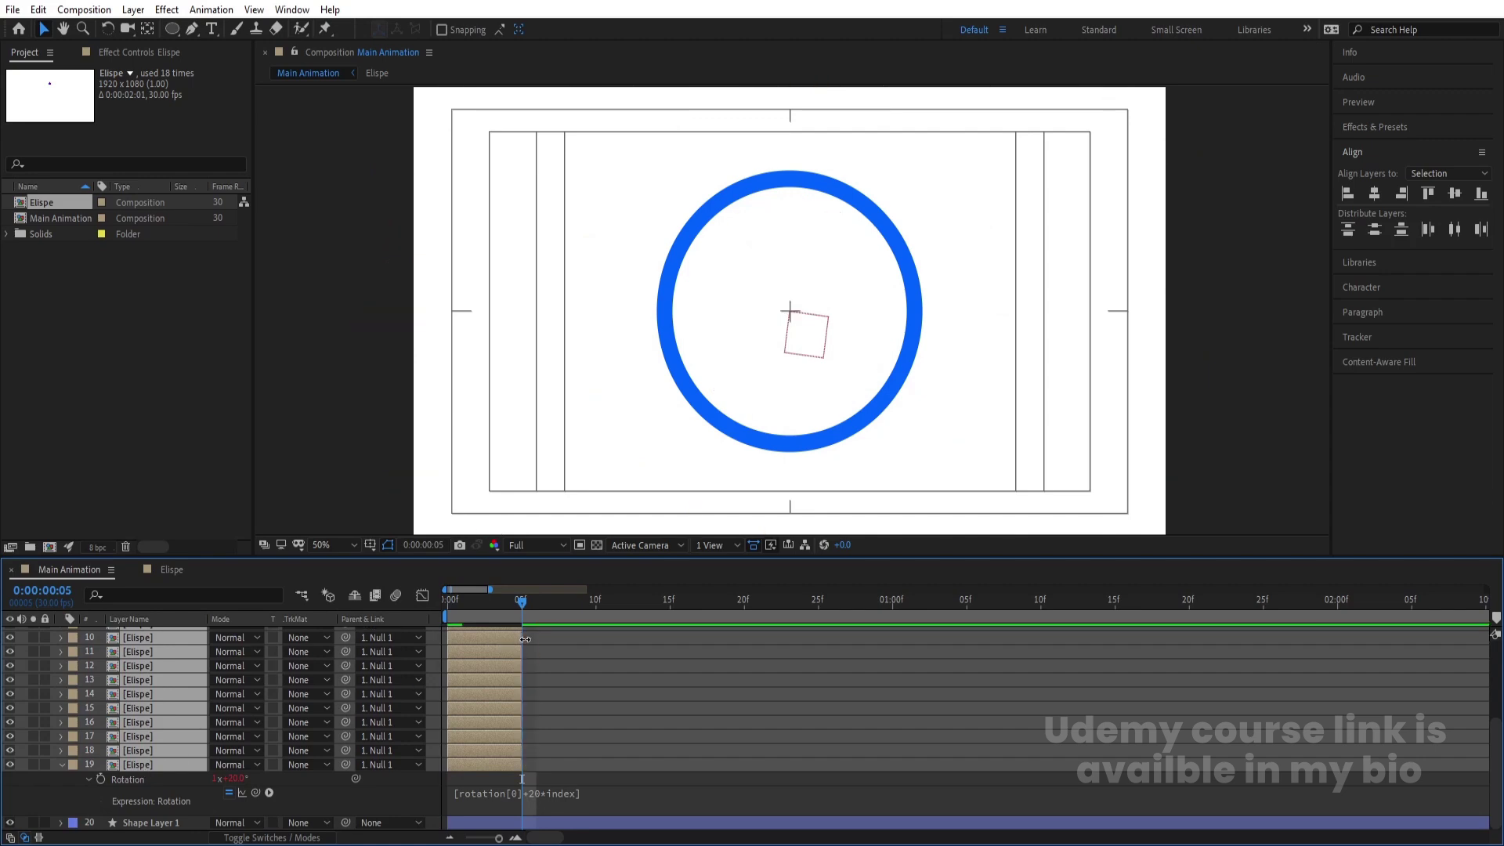
Sequence the selected Elispe layers end to end with Sequence Layers, without overlap
{"action": "right_click", "coordinate": [498, 656]}
{"action": "mouse_move", "coordinate": [611, 462]}
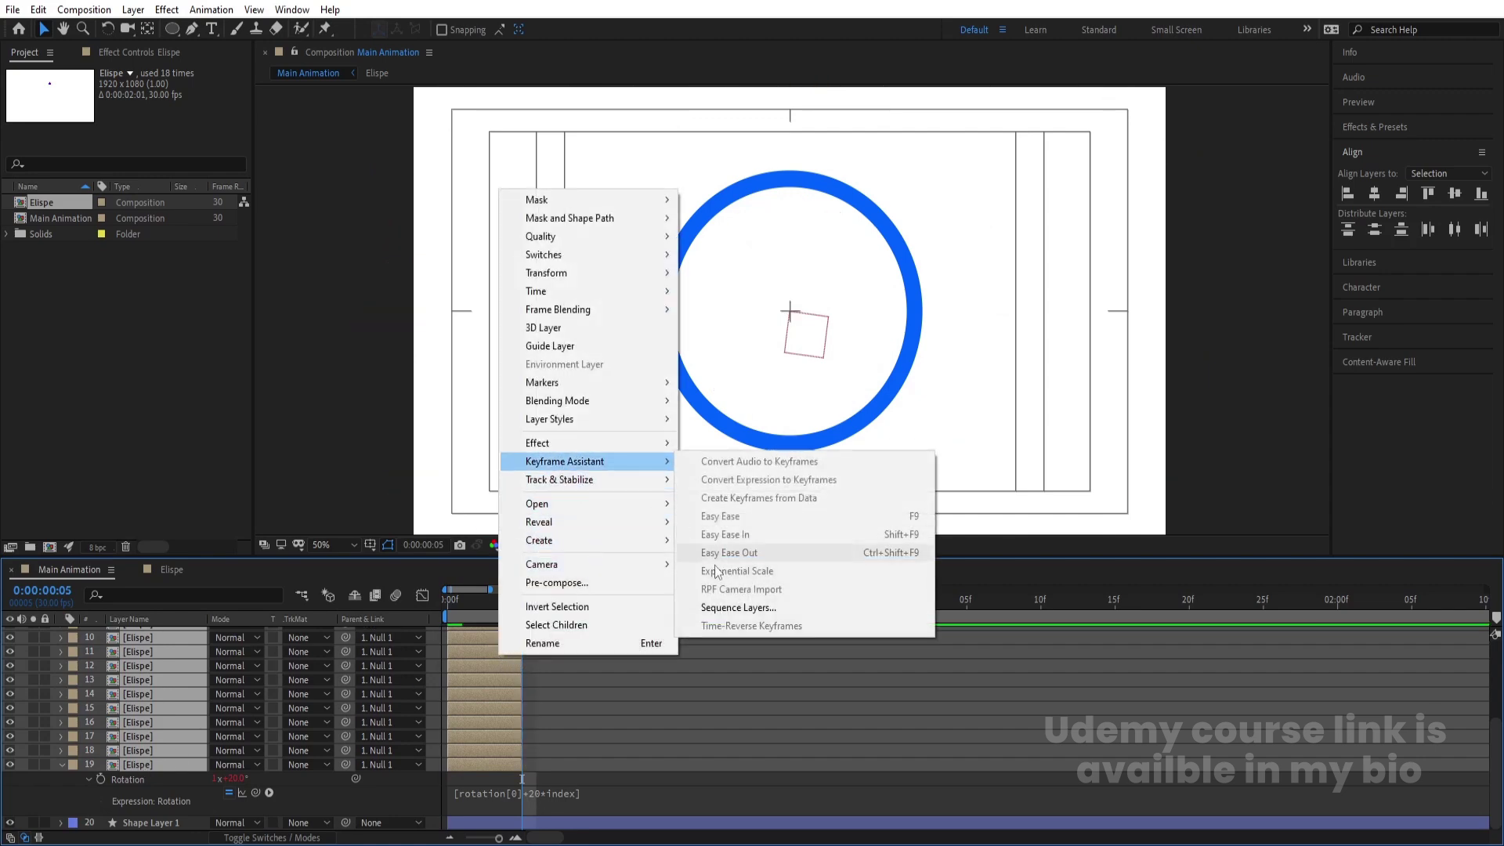
{"action": "left_click", "coordinate": [721, 608]}
{"action": "left_click", "coordinate": [763, 465]}
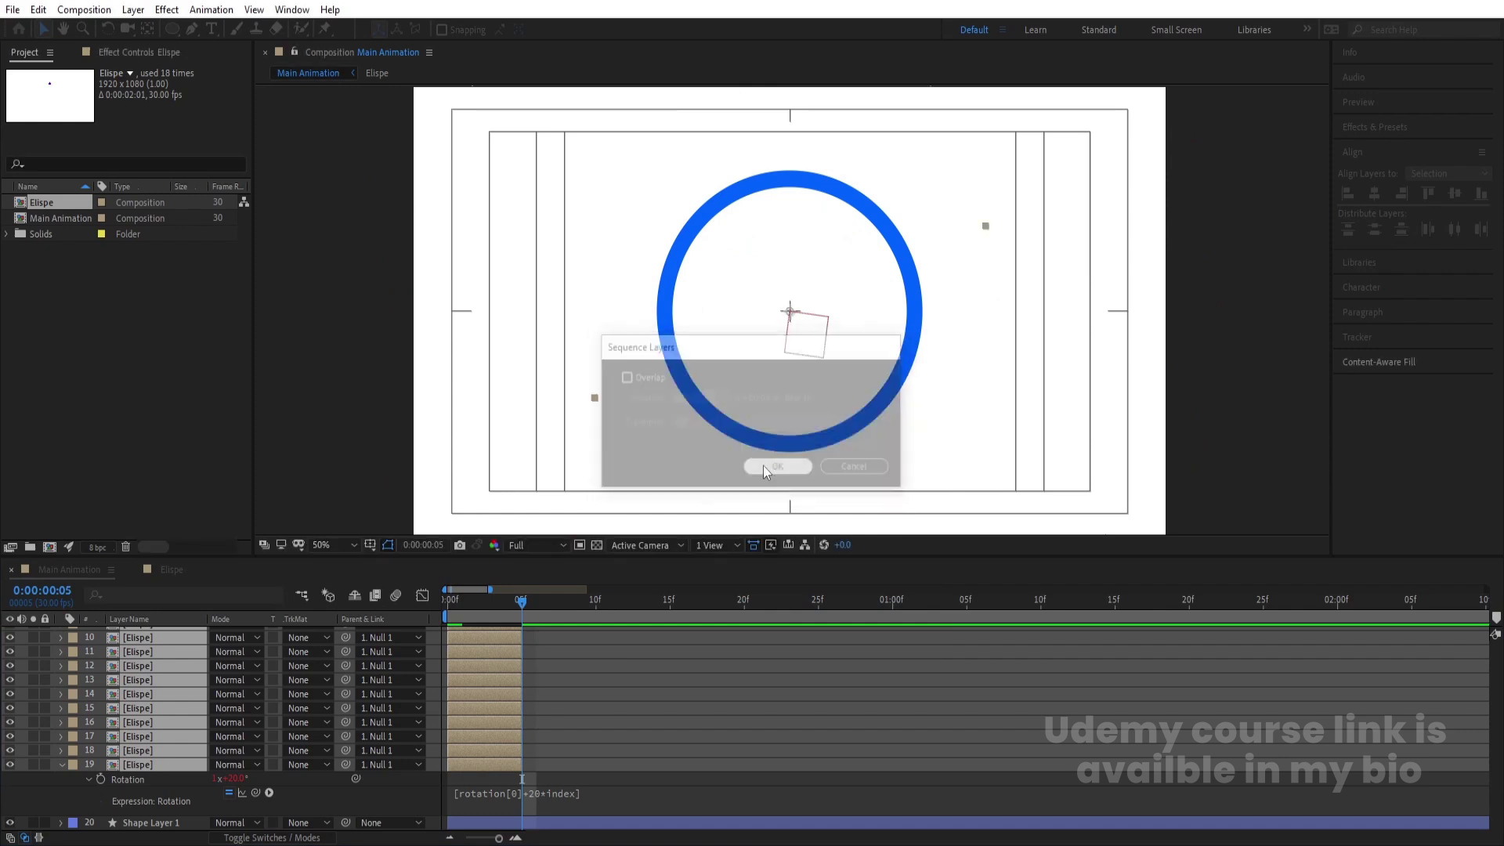
Extend the out points of all sequenced Elispe layers together by about 27 seconds
{"action": "key", "text": "minus"}
{"action": "key", "text": "minus"}
{"action": "key", "text": "minus"}
{"action": "key", "text": "minus"}
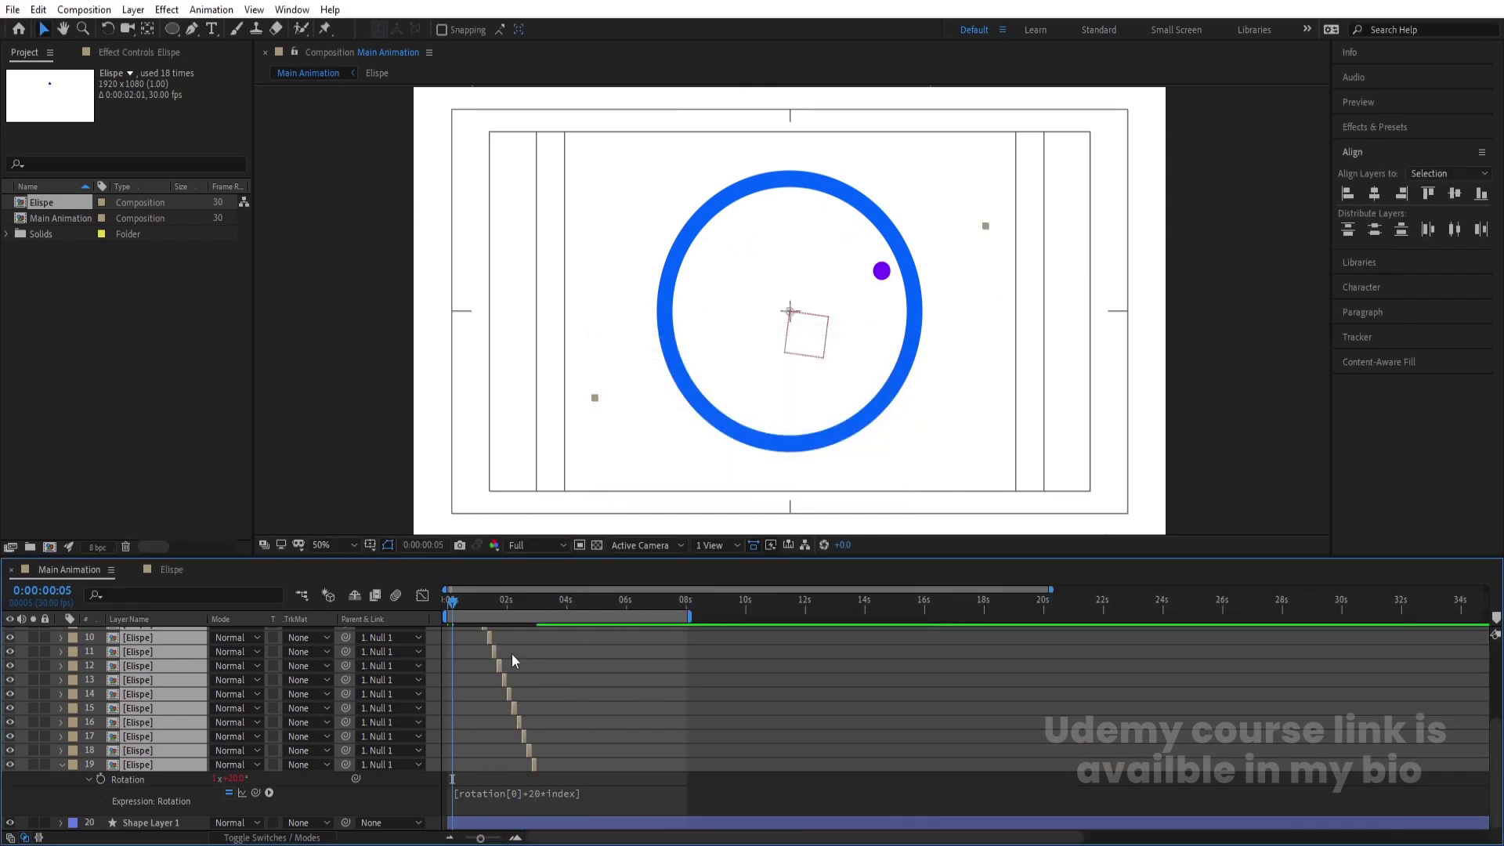
{"action": "left_click_drag", "start_coordinate": [500, 650], "coordinate": [1316, 651]}
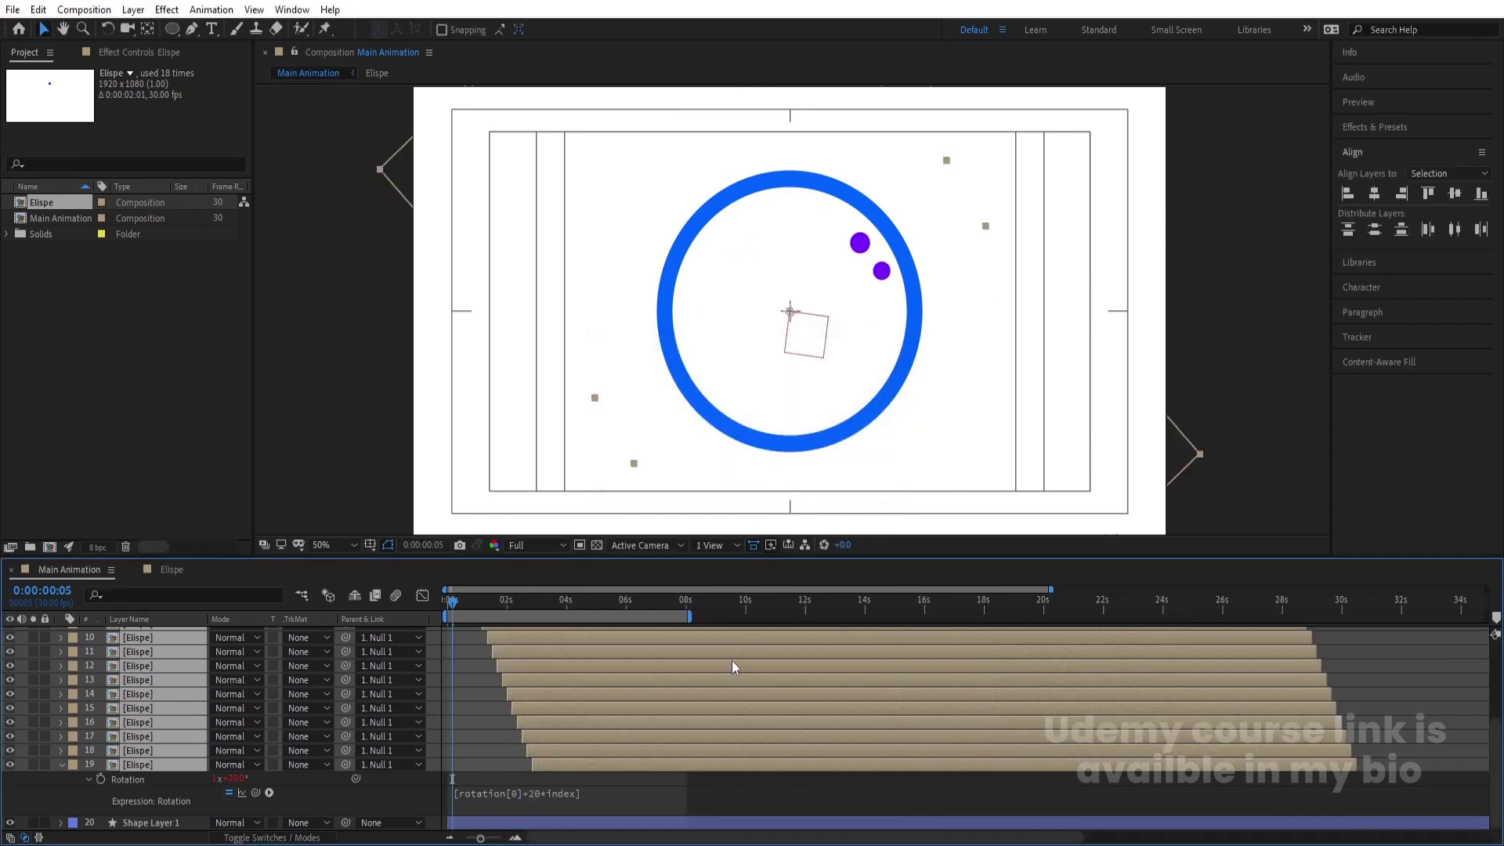
Trim the in points of all Elispe layers to 0:00:02:25, where the last layer starts
{"action": "left_click", "coordinate": [534, 599]}
{"action": "key", "text": "equal"}
{"action": "key", "text": "equal"}
{"action": "key", "text": "equal"}
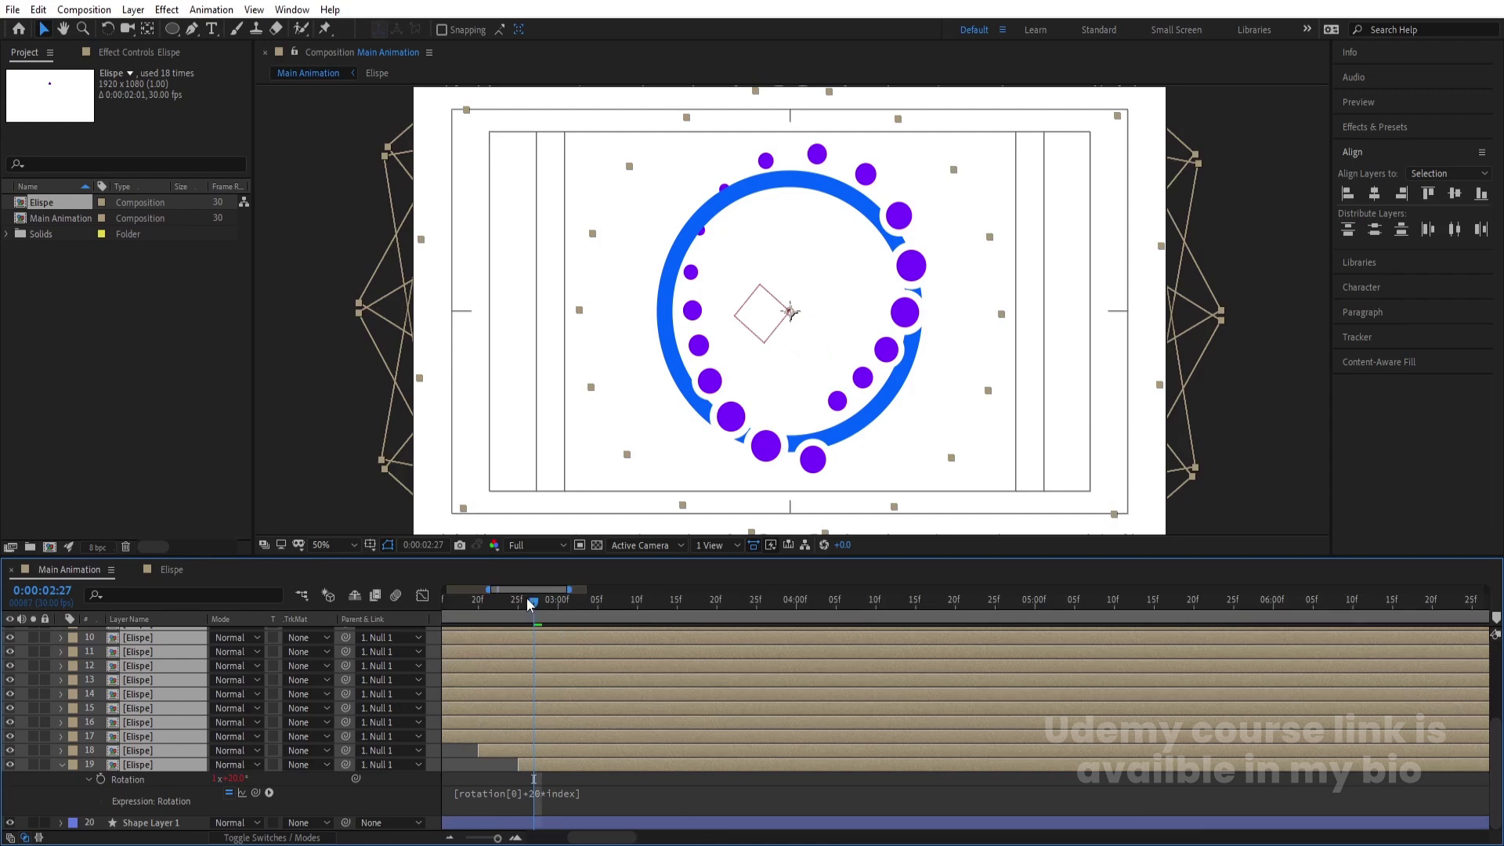
{"action": "left_click_drag", "start_coordinate": [532, 602], "coordinate": [515, 596]}
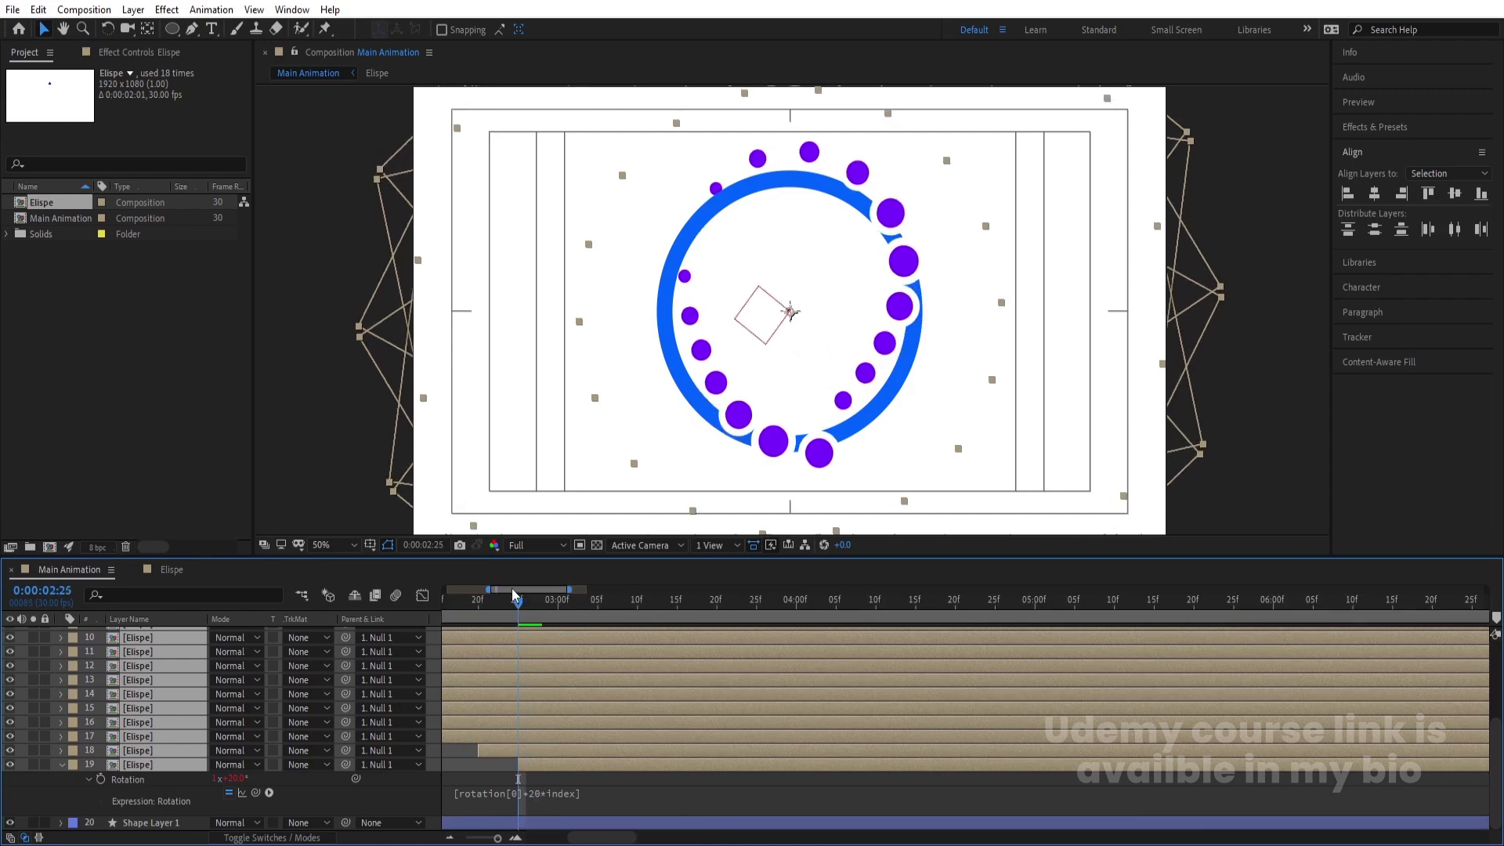
{"action": "key", "text": "alt+bracketleft"}
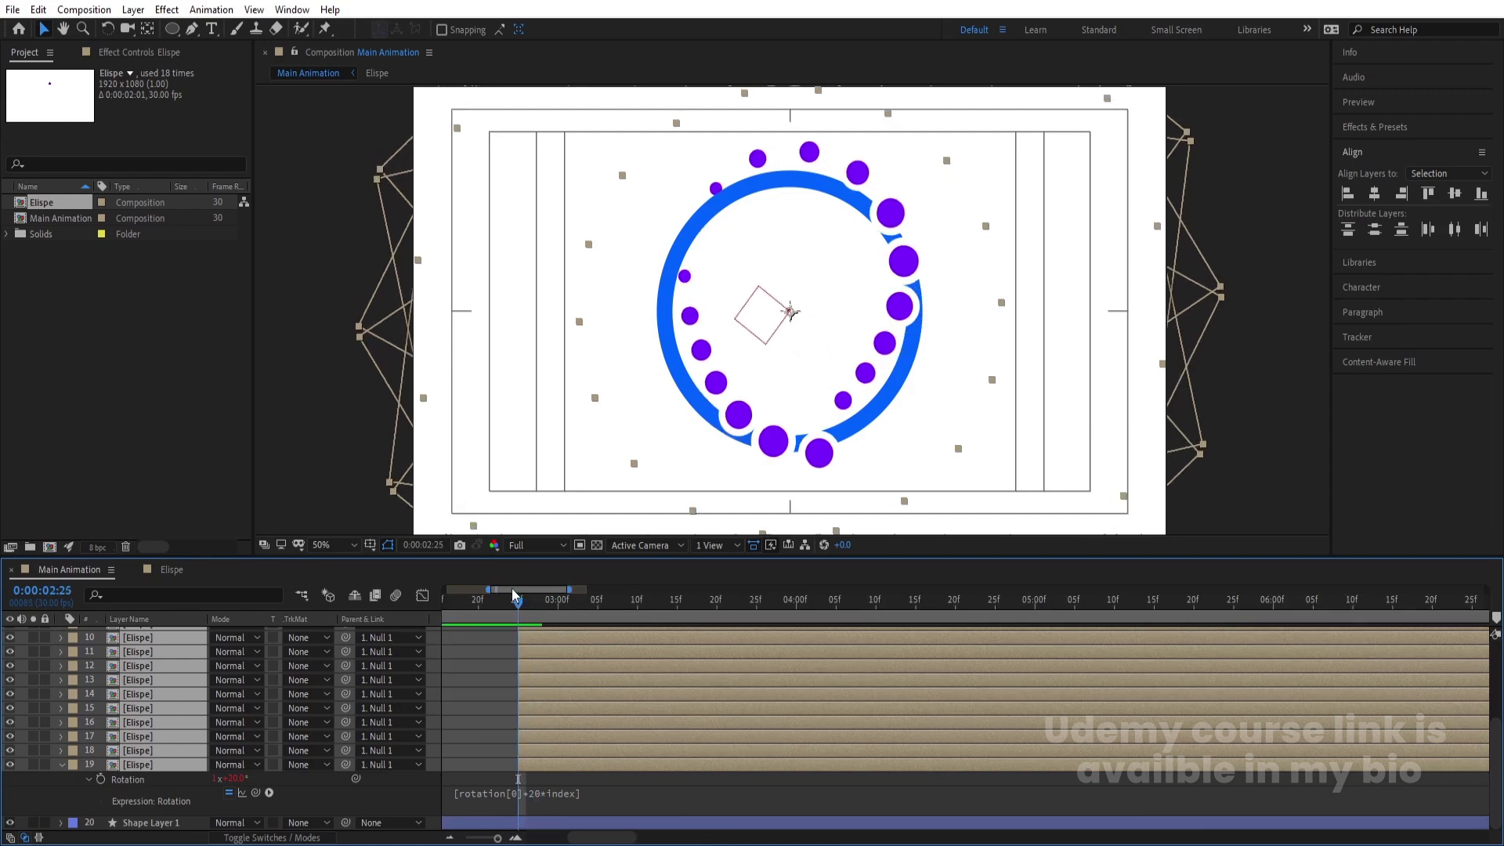
Move all trimmed Elispe layers so they begin at 0:00:00:00
{"action": "key", "text": "minus"}
{"action": "key", "text": "minus"}
{"action": "key", "text": "minus"}
{"action": "key", "text": "Home"}
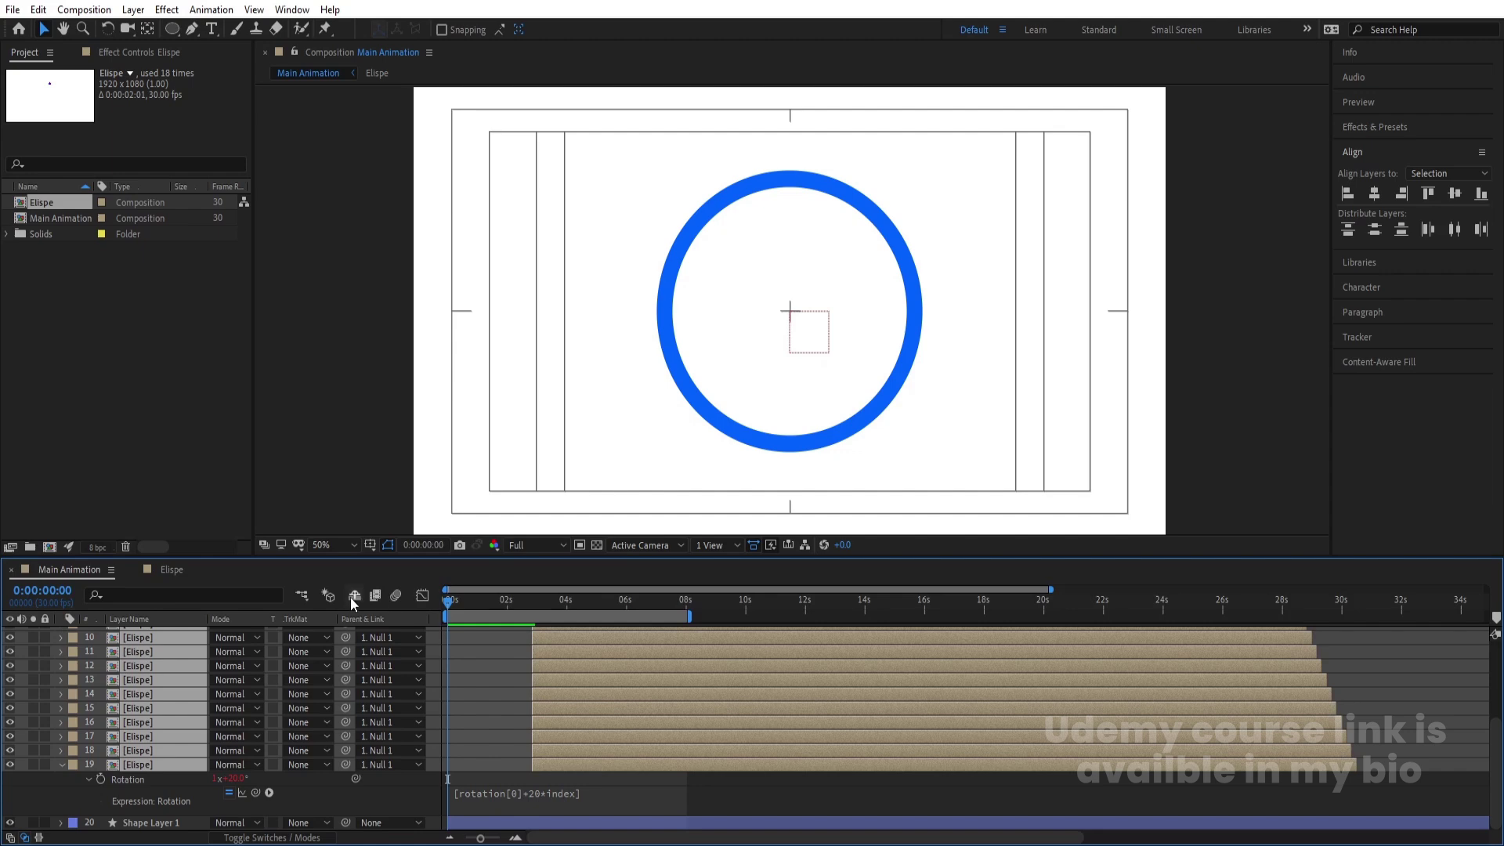
{"action": "key", "text": "bracketleft"}
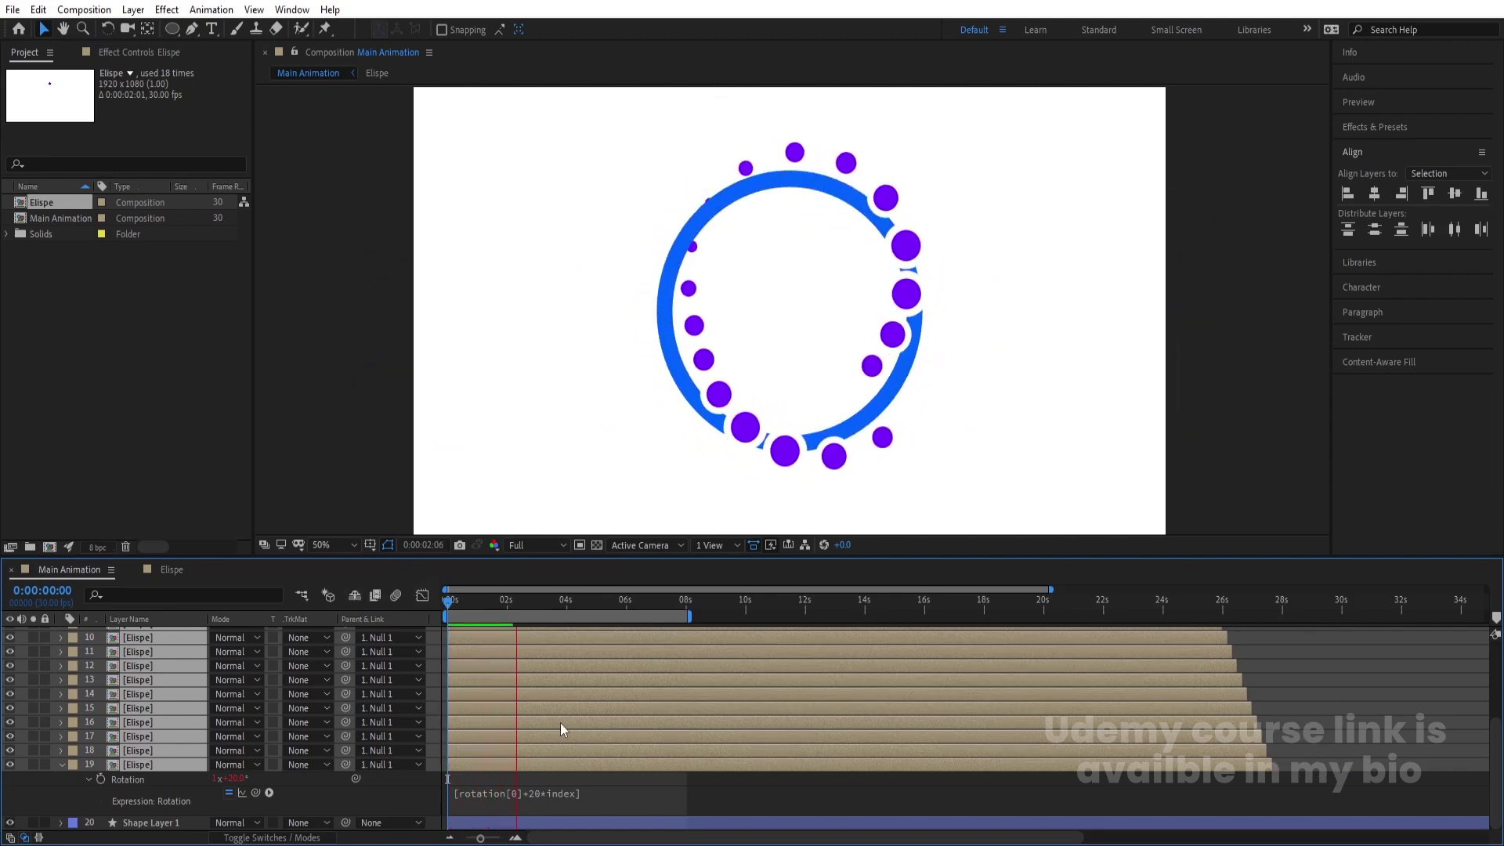
Collapse the layers' revealed properties and play Main Animation from the start to check the eighteen-circle loop
{"action": "scroll", "coordinate": [561, 722], "scroll_direction": "up", "scroll_amount": 5}
{"action": "key", "text": "space"}
{"action": "key", "text": "u"}
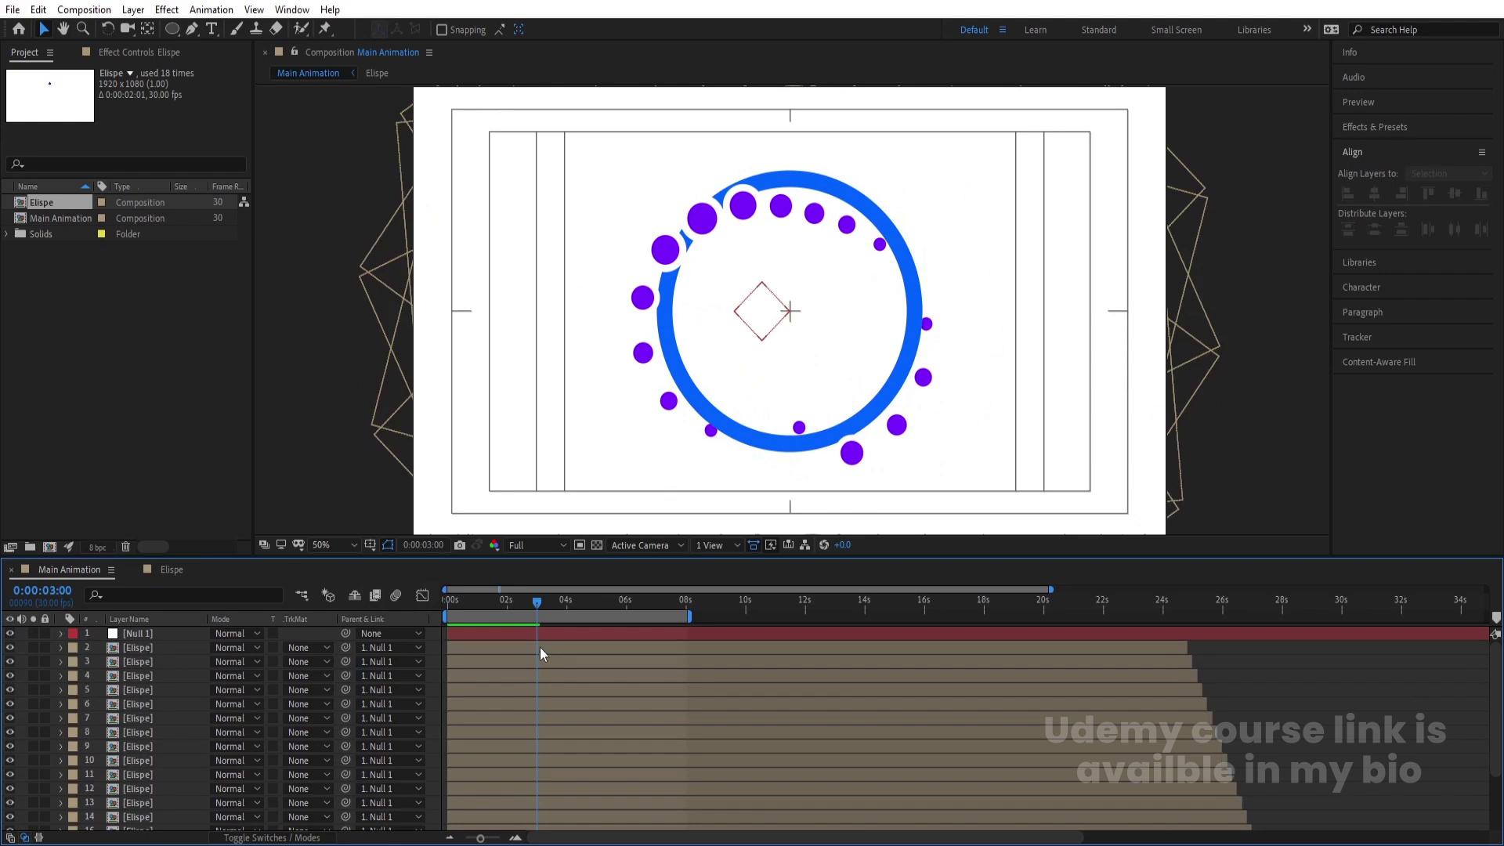
{"action": "left_click_drag", "start_coordinate": [488, 605], "coordinate": [448, 601]}
{"action": "key", "text": "space"}
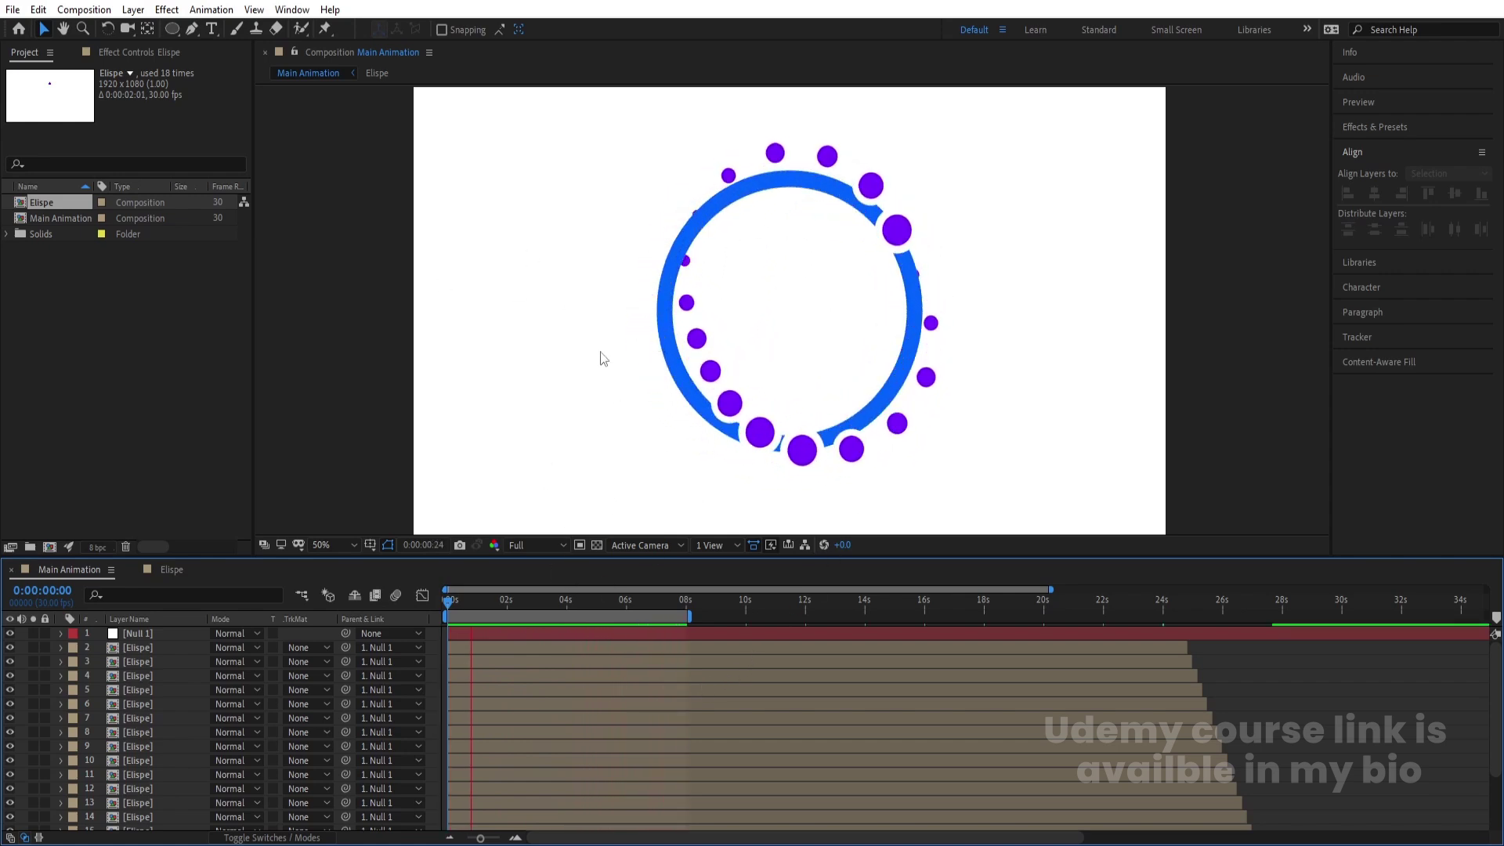
{"action": "left_click", "coordinate": [465, 632]}
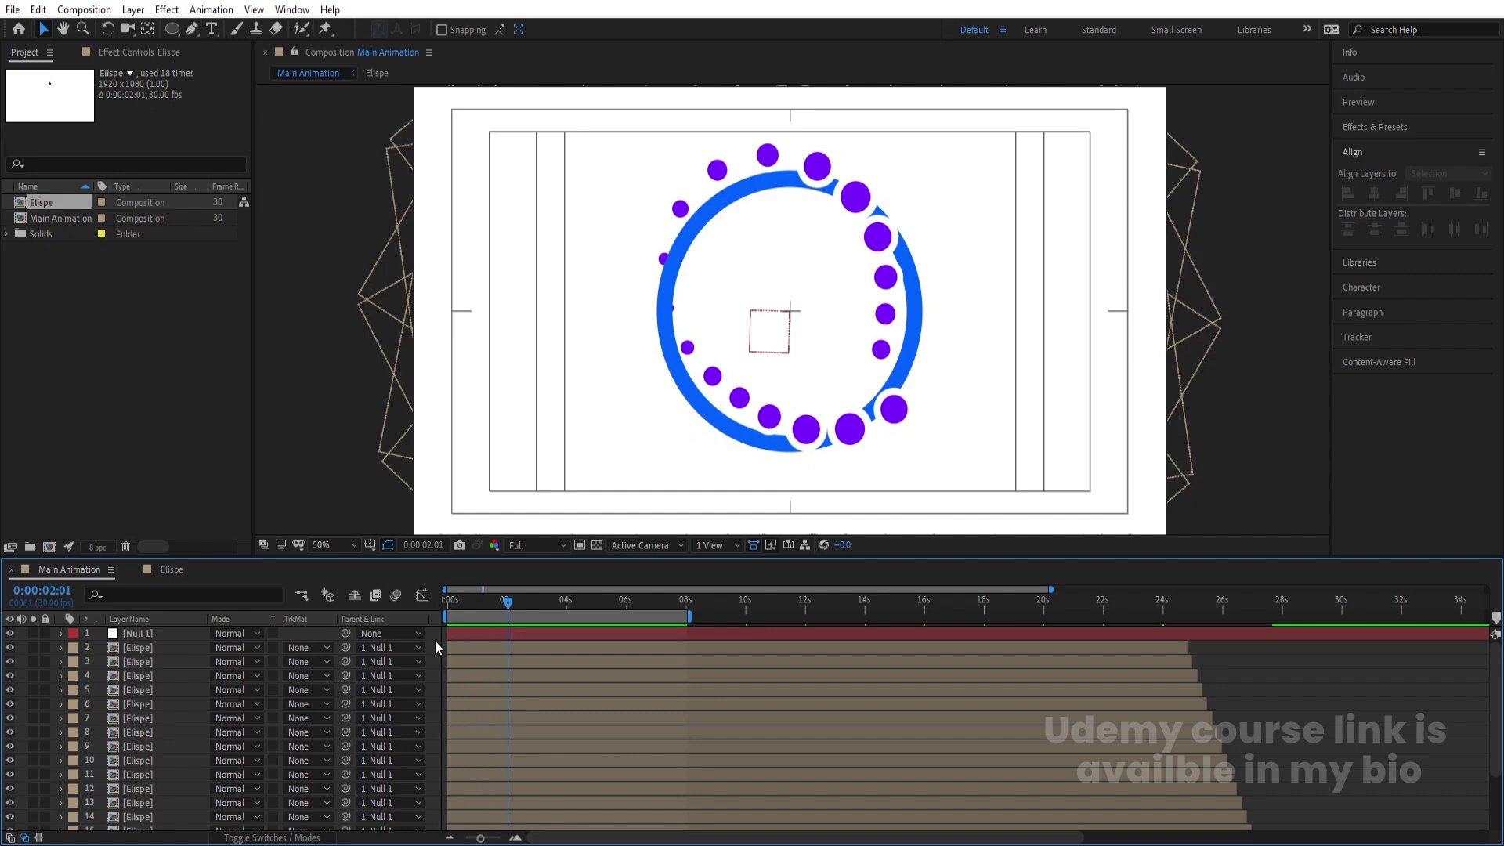
Duplicate the blue ring's shape layer and set the copy's stroke color to white
{"action": "scroll", "coordinate": [435, 641], "scroll_direction": "down", "scroll_amount": 3}
{"action": "left_click", "coordinate": [153, 825]}
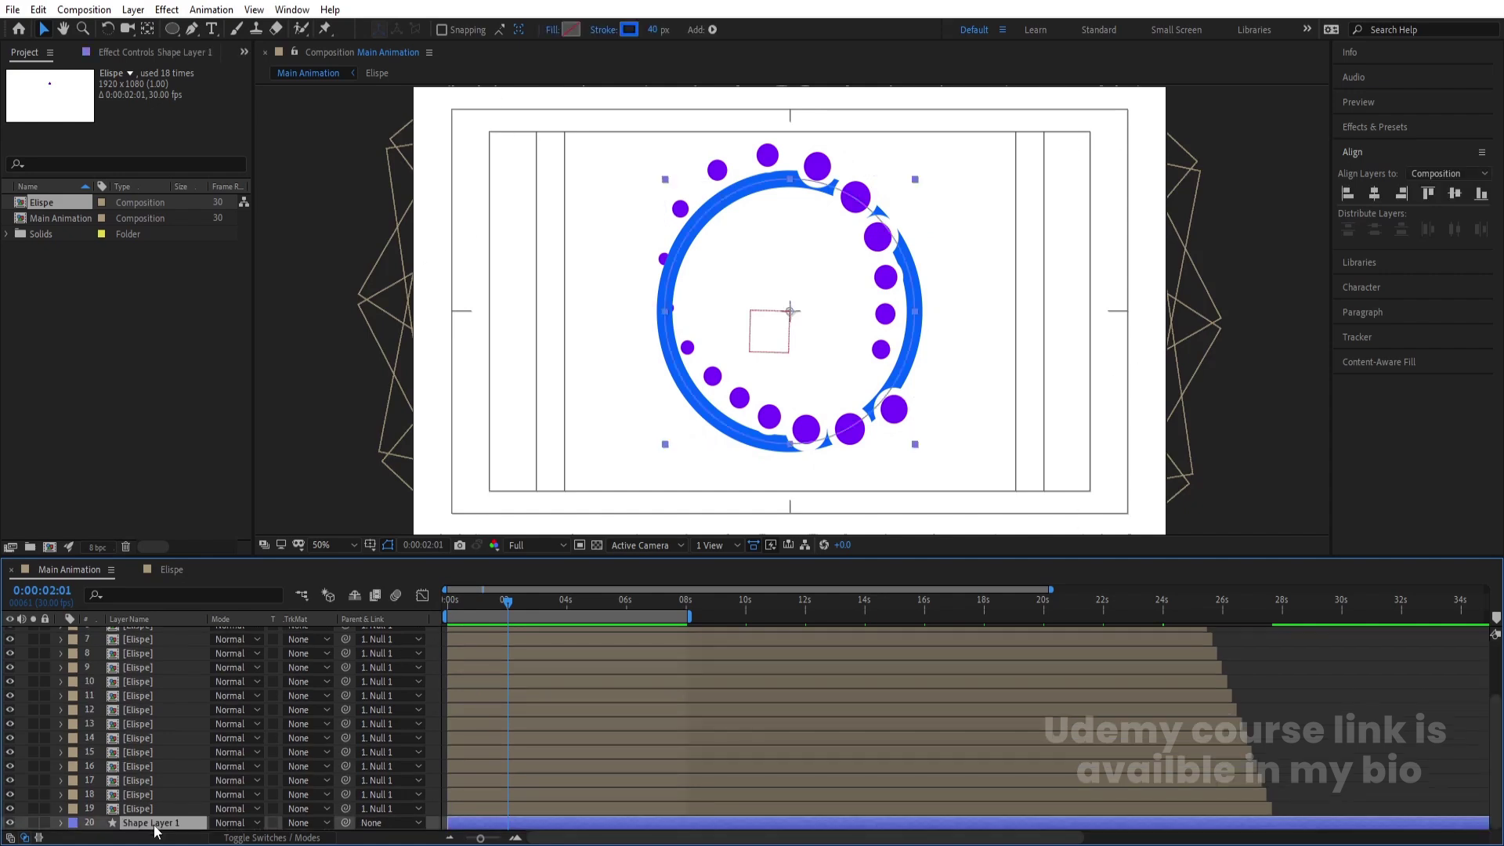
{"action": "left_click", "coordinate": [629, 30]}
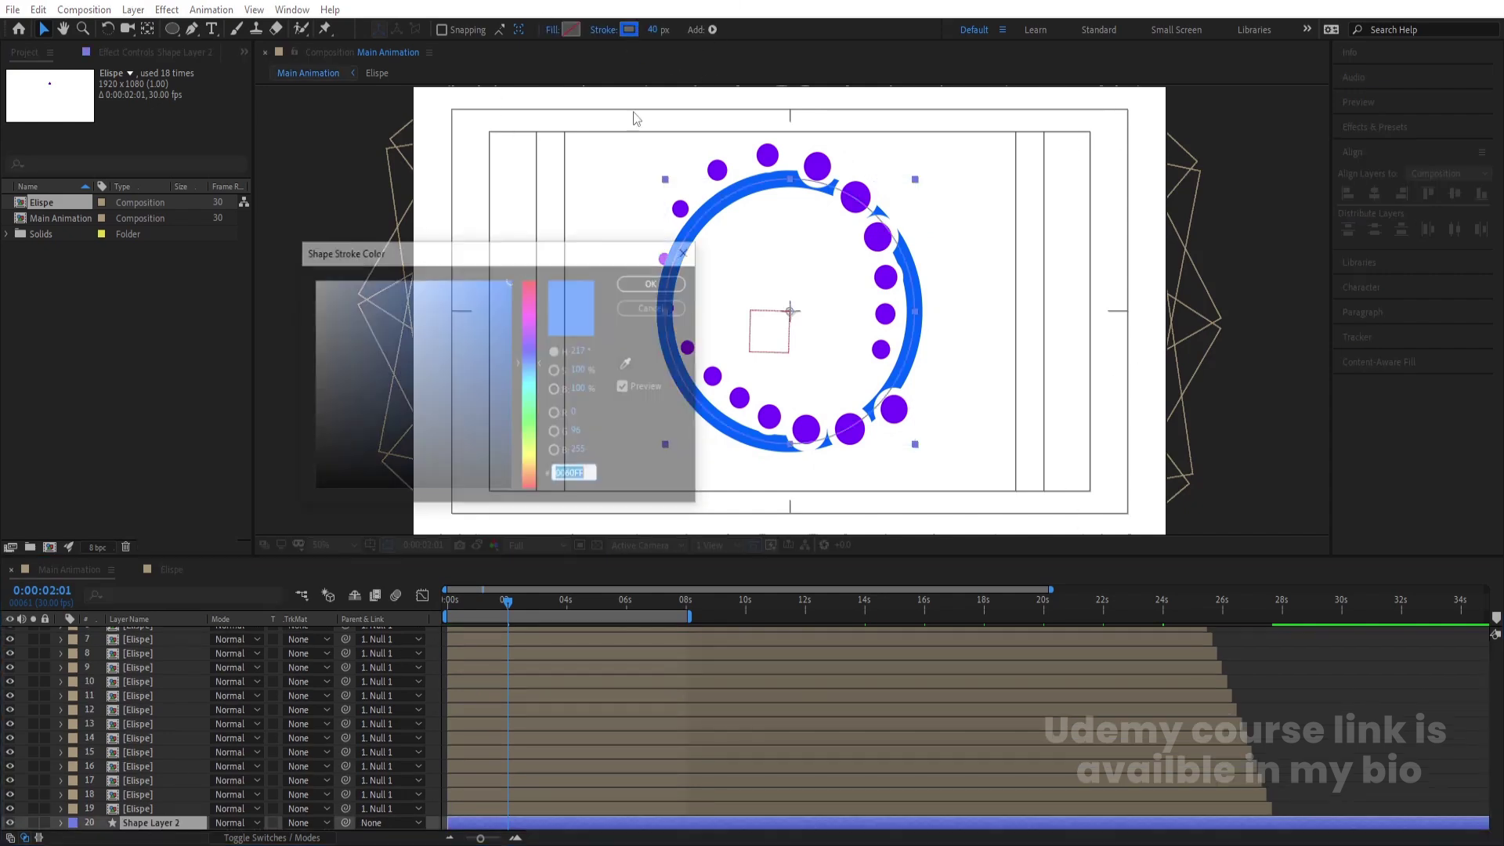
{"action": "left_click", "coordinate": [624, 389]}
{"action": "left_click", "coordinate": [97, 139]}
{"action": "key", "text": "Return"}
{"action": "left_click", "coordinate": [172, 570]}
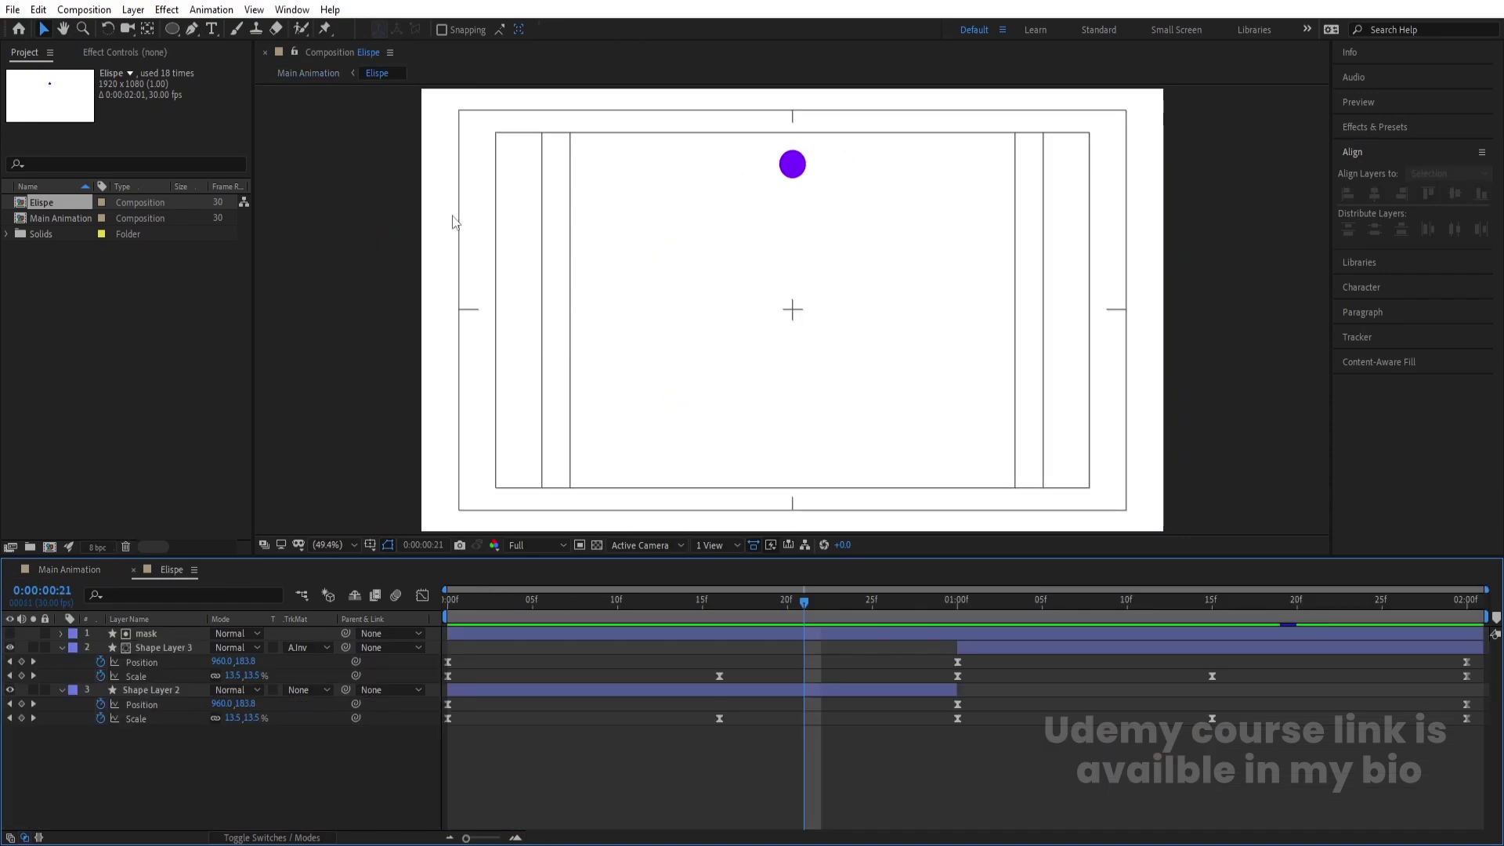
{"action": "left_click", "coordinate": [72, 570]}
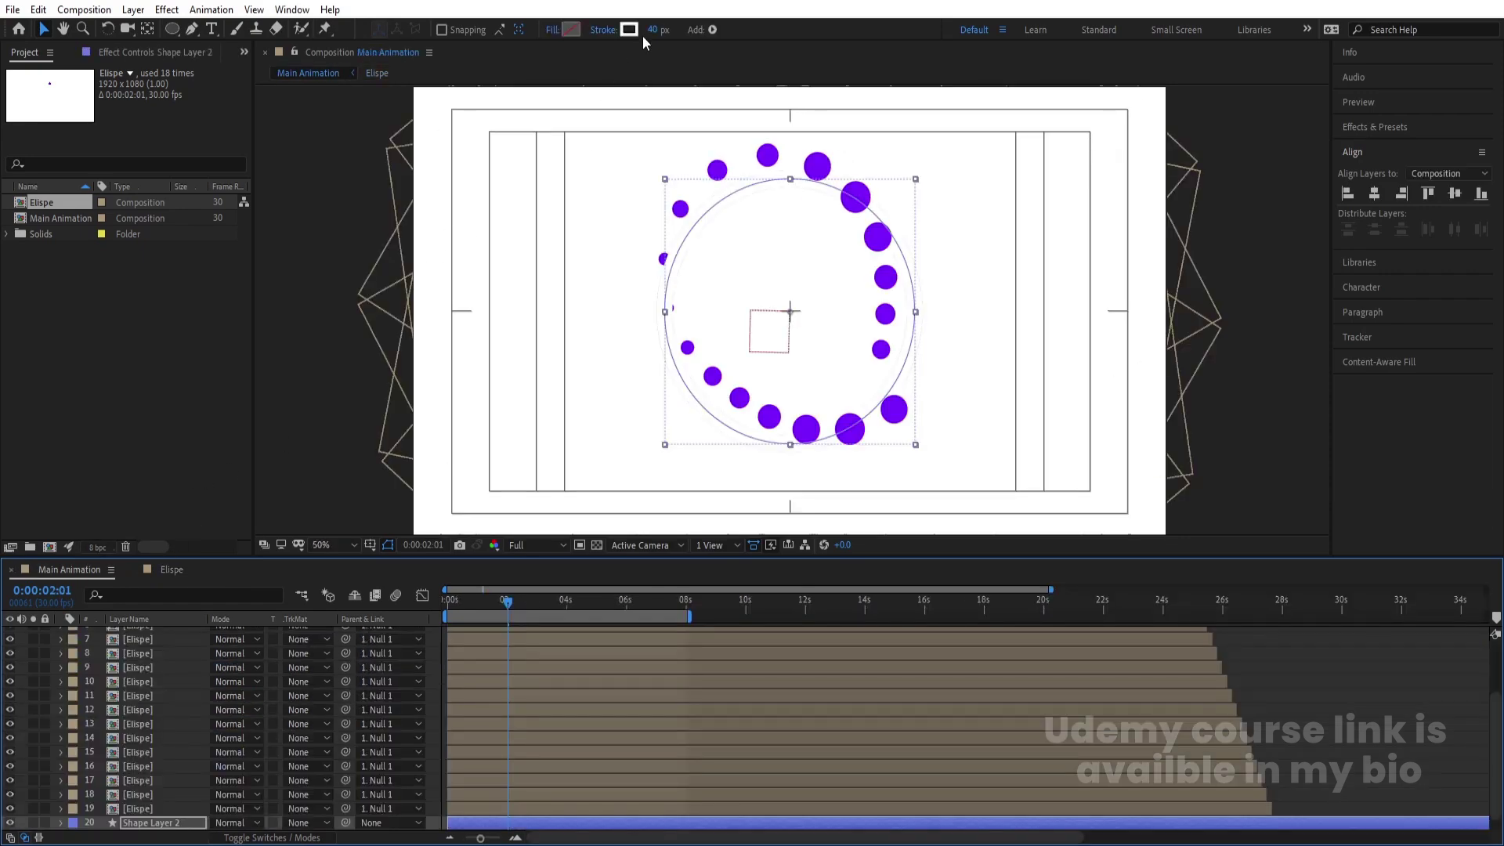
Reduce the white ring copy's stroke width to 10 px and play the animation to check how it looks
{"action": "left_click_drag", "start_coordinate": [644, 30], "coordinate": [689, 30]}
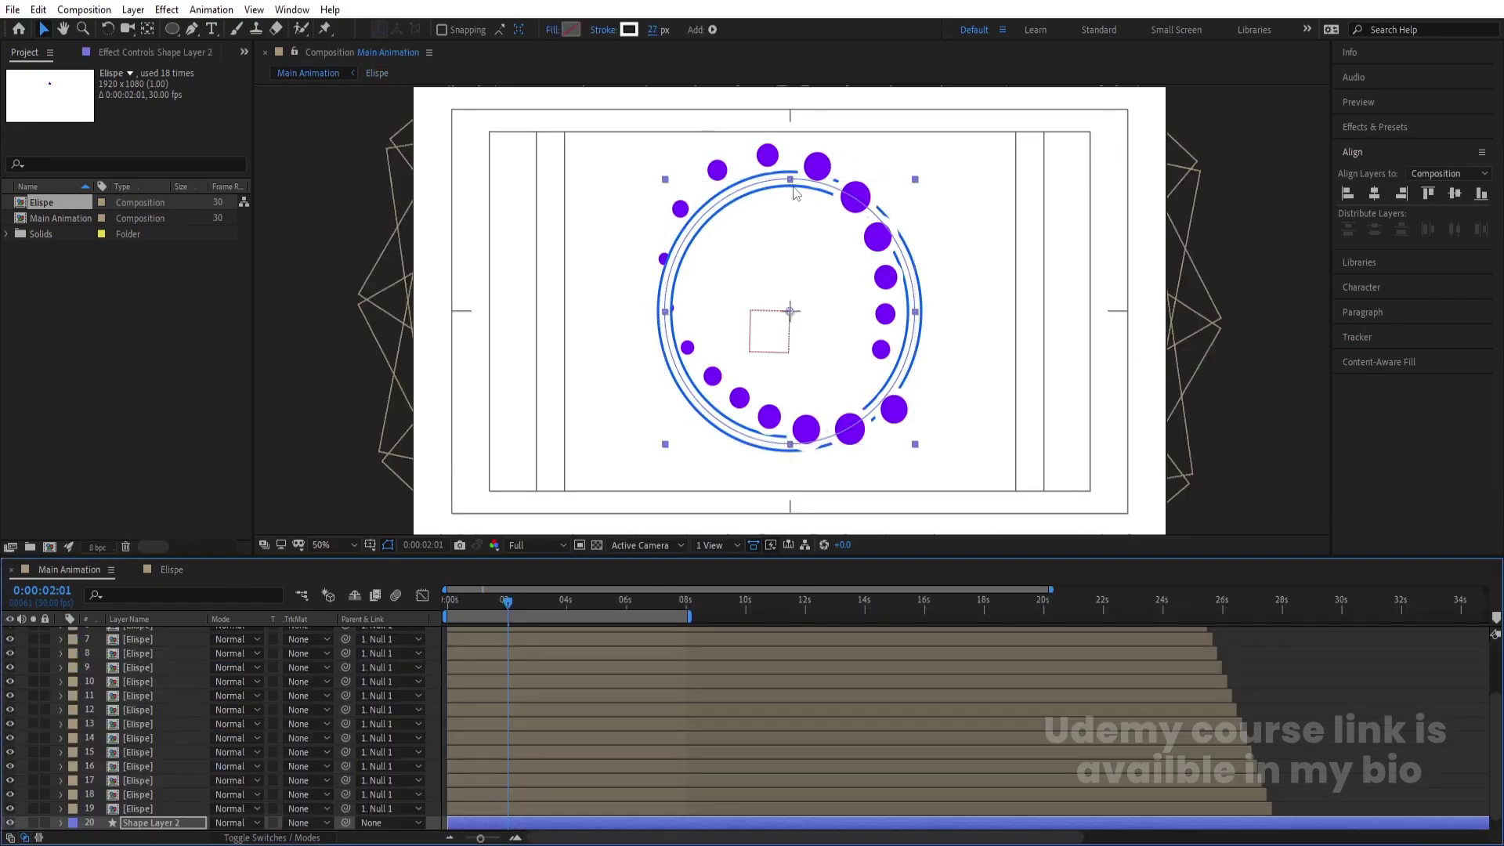
{"action": "key", "text": "space"}
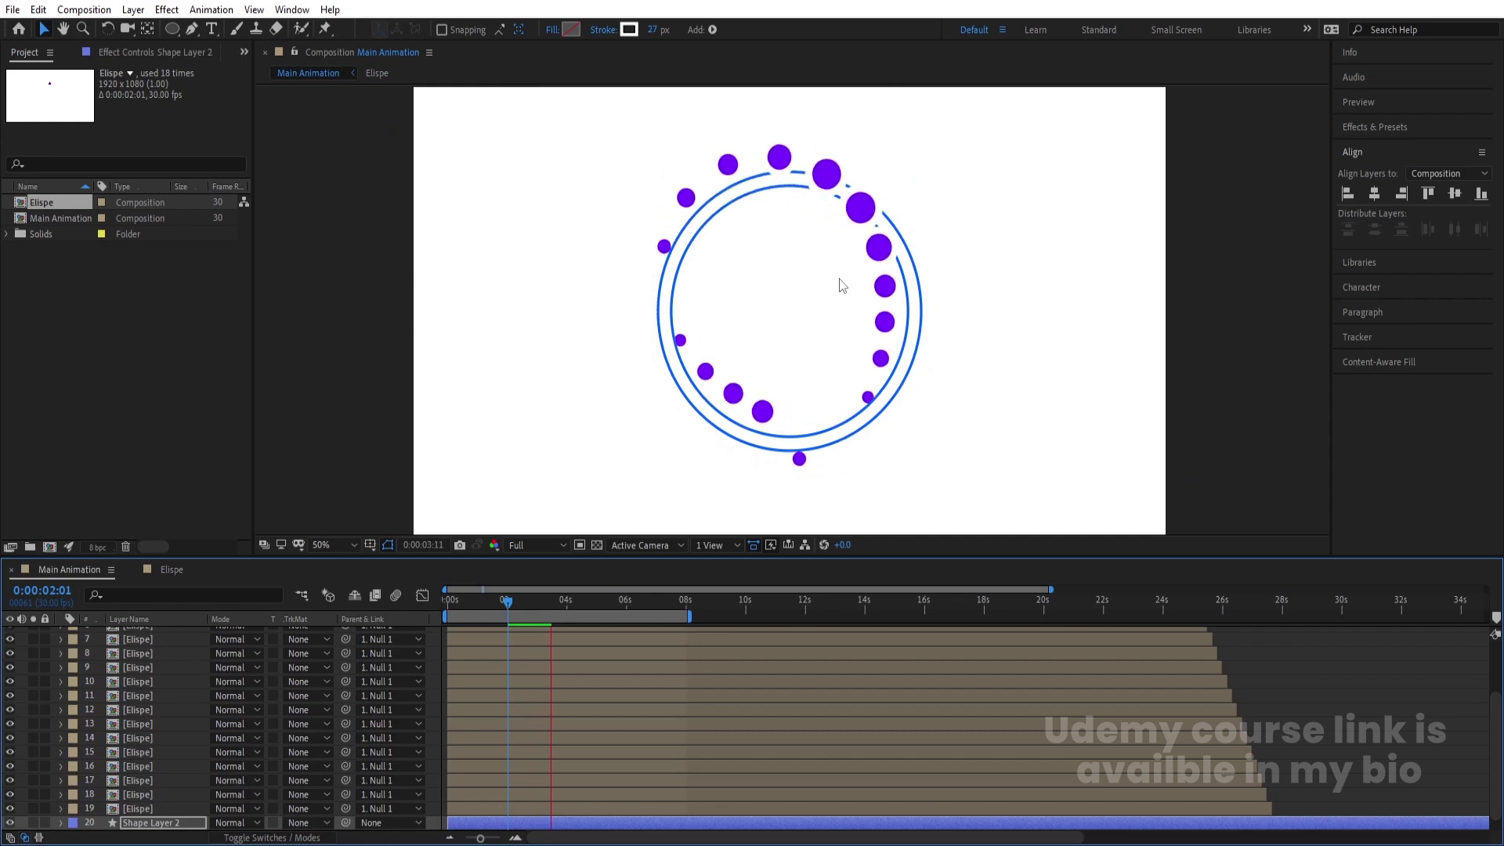
{"action": "key", "text": "space"}
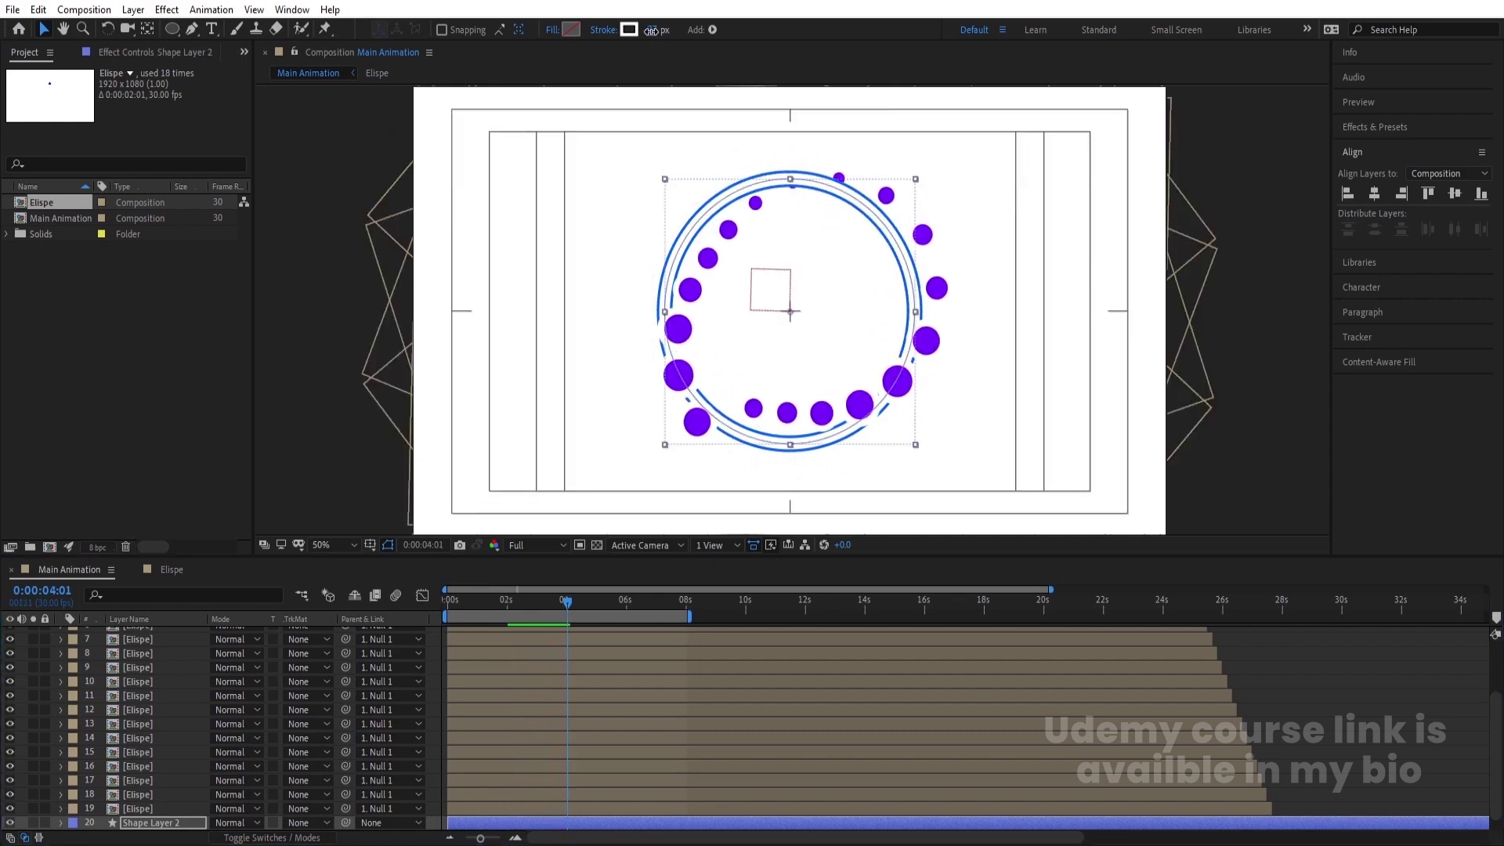
{"action": "left_click_drag", "start_coordinate": [640, 30], "coordinate": [643, 30]}
{"action": "key", "text": "Num_Lock"}
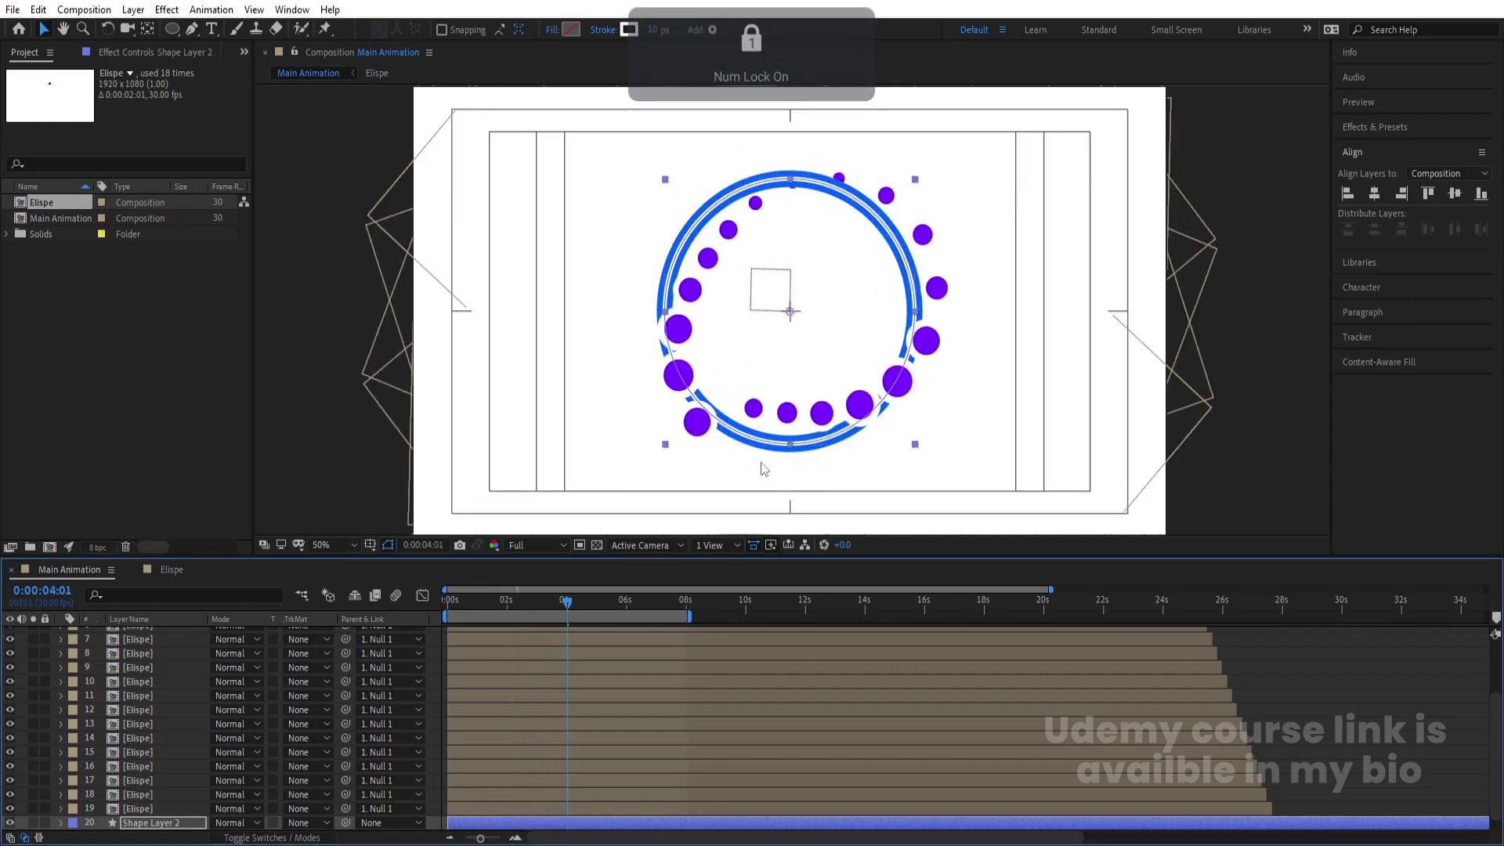
{"action": "key", "text": "space"}
{"action": "key", "text": "space"}
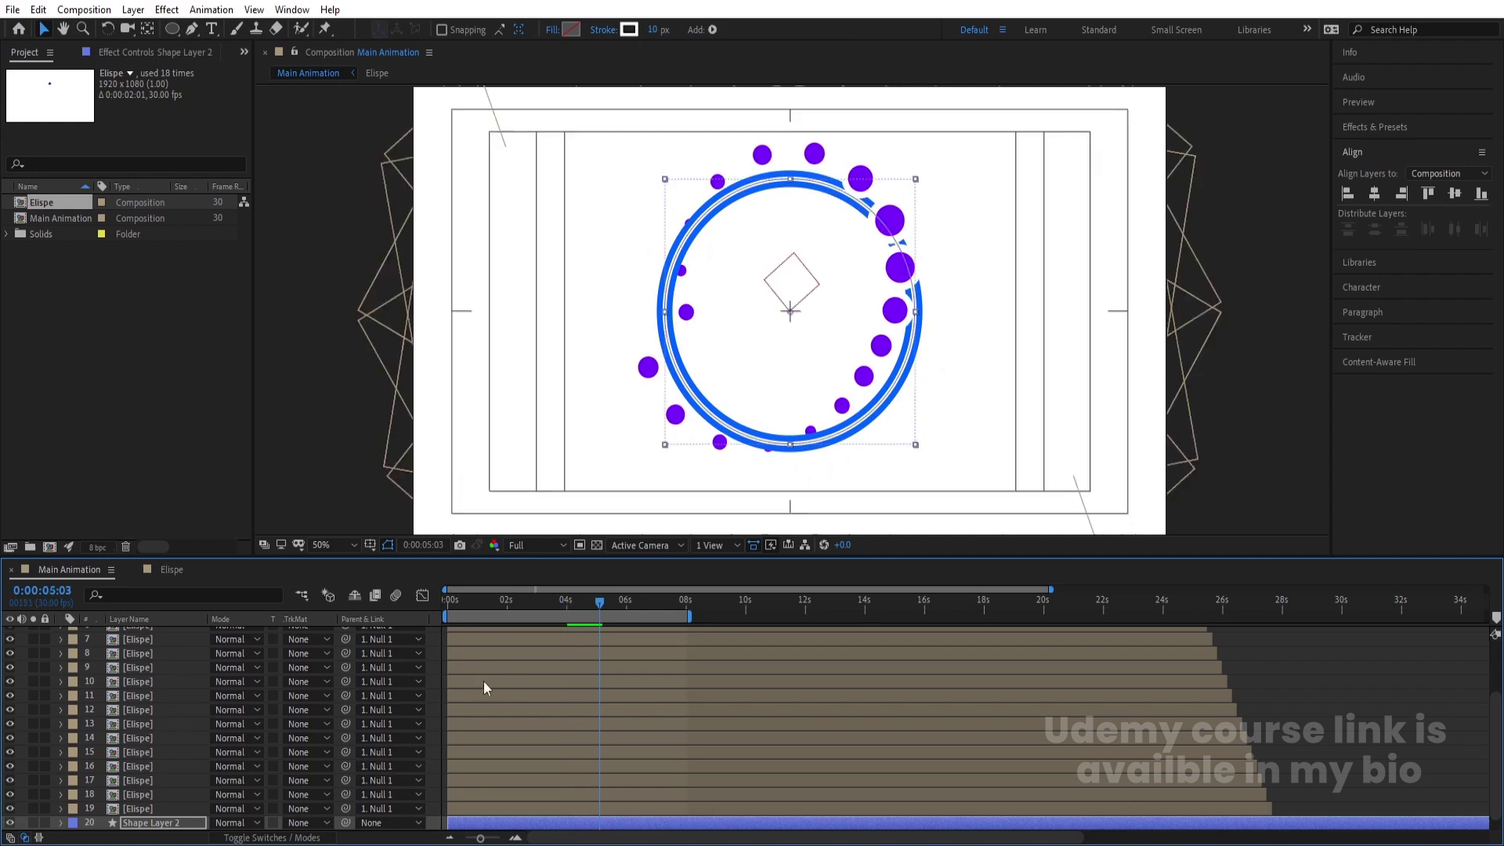
Give the white ring's stroke, Stroke 1 in Shape Layer 2, a Round Cap and add a dash of 10
{"action": "key", "text": "Home"}
{"action": "scroll", "coordinate": [110, 813], "scroll_direction": "down", "scroll_amount": 1}
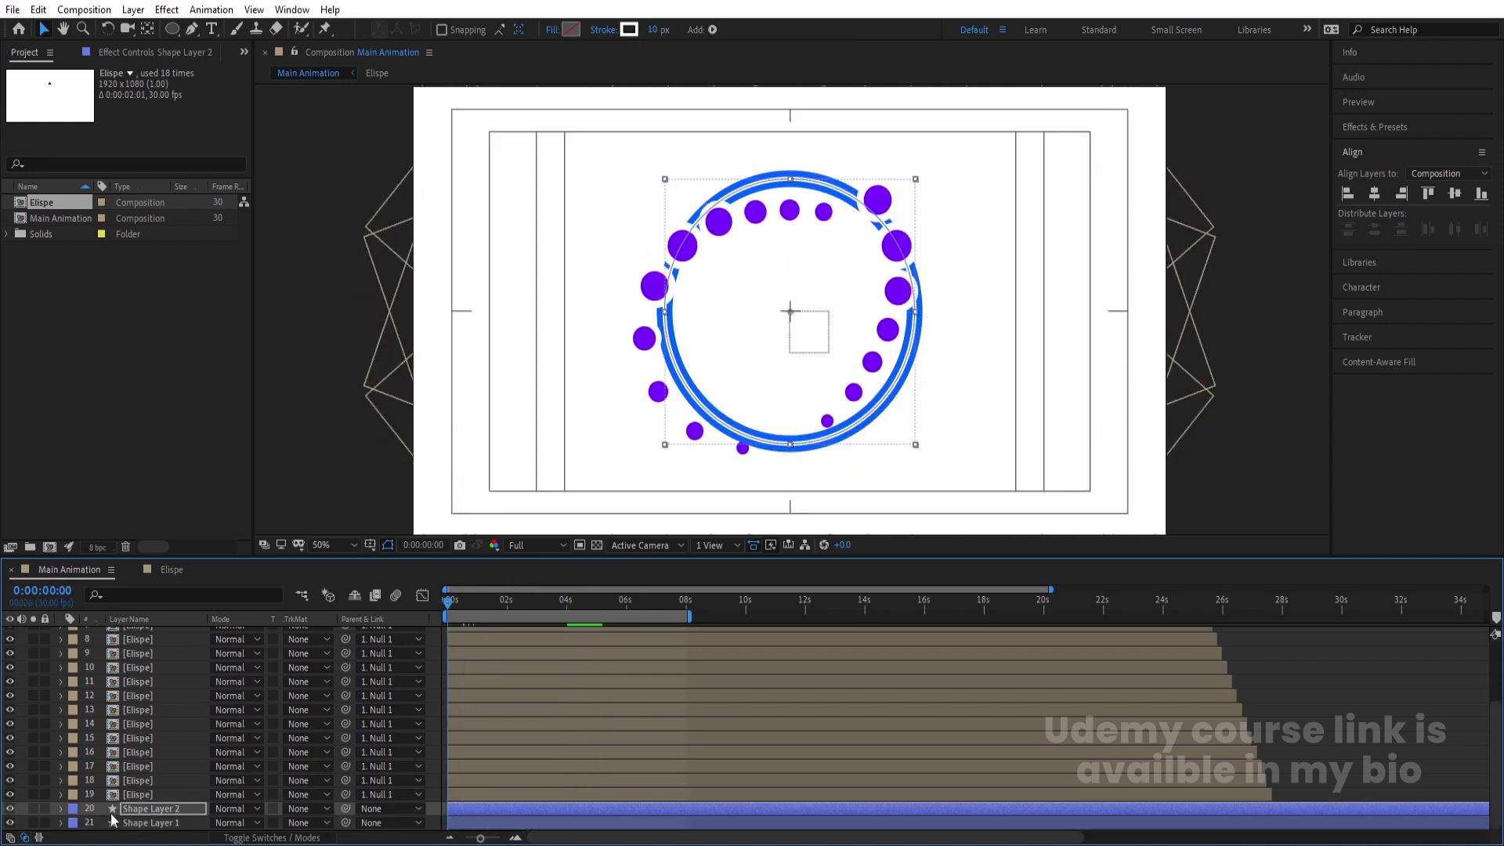
{"action": "left_click", "coordinate": [61, 808]}
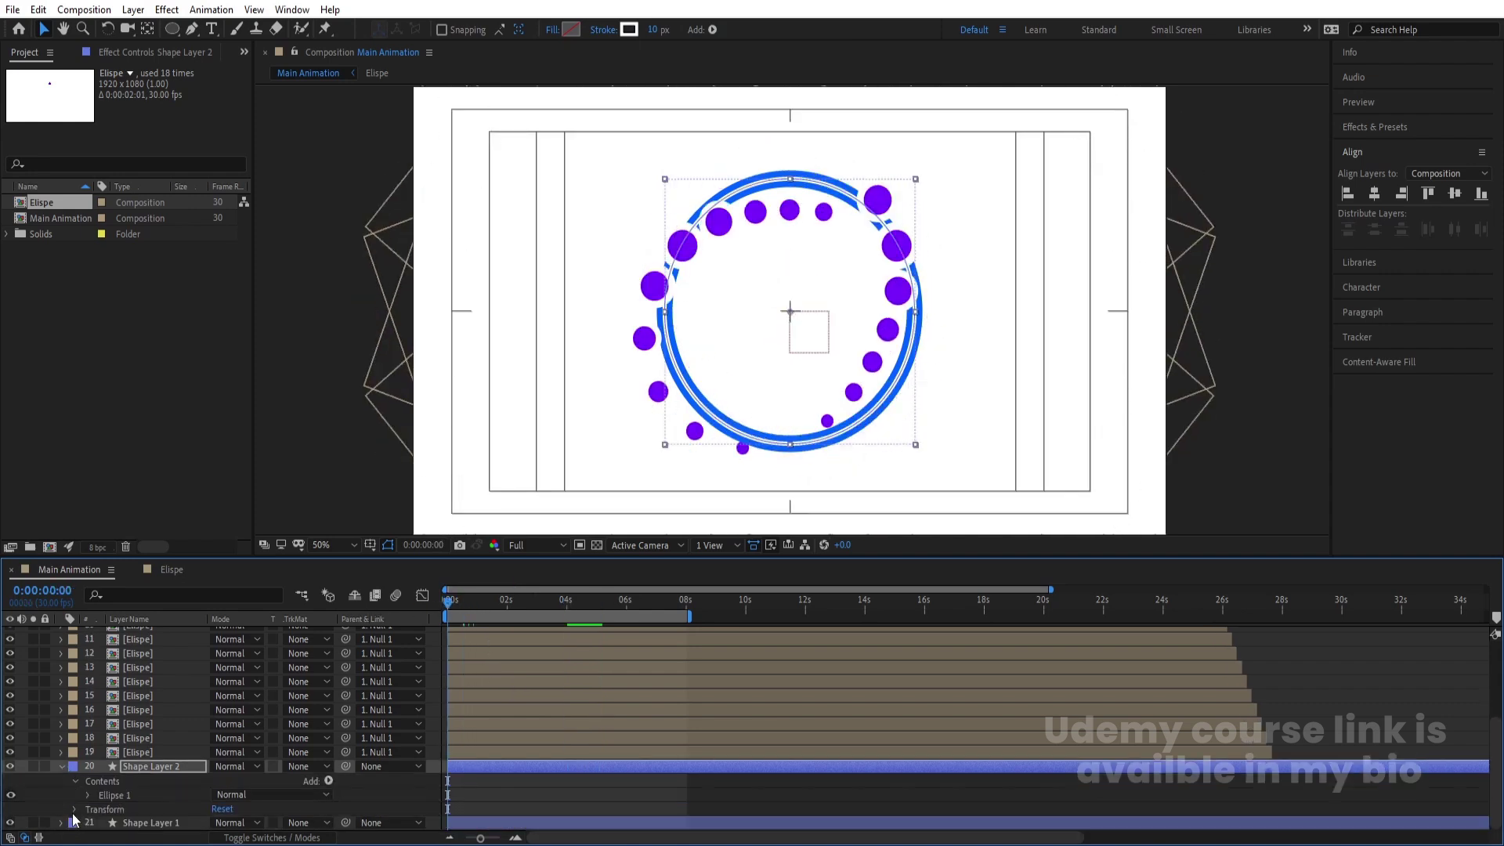
{"action": "left_click", "coordinate": [87, 795]}
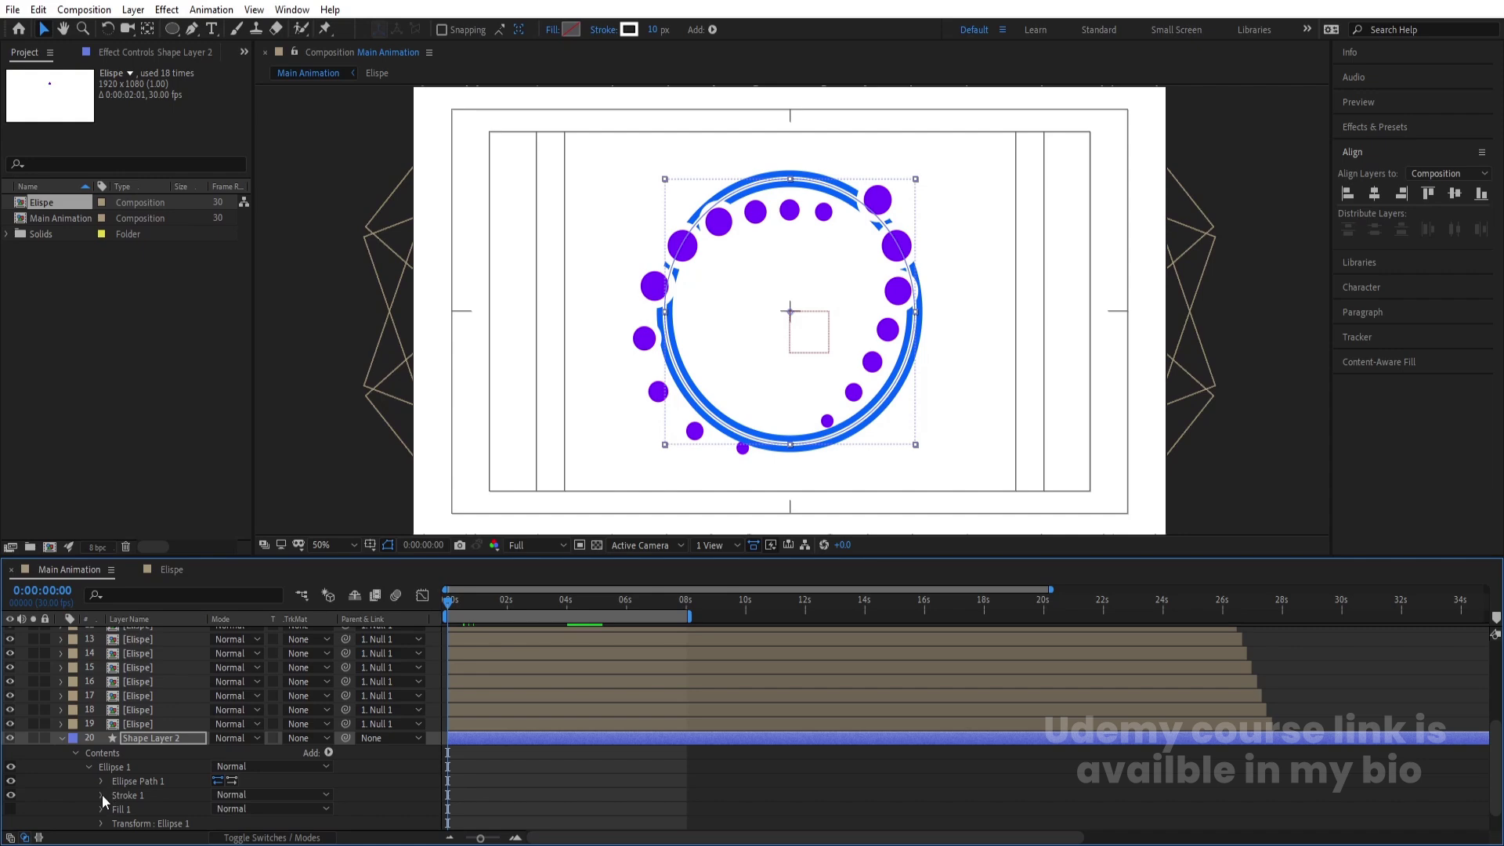
{"action": "left_click", "coordinate": [101, 795]}
{"action": "left_click", "coordinate": [245, 738]}
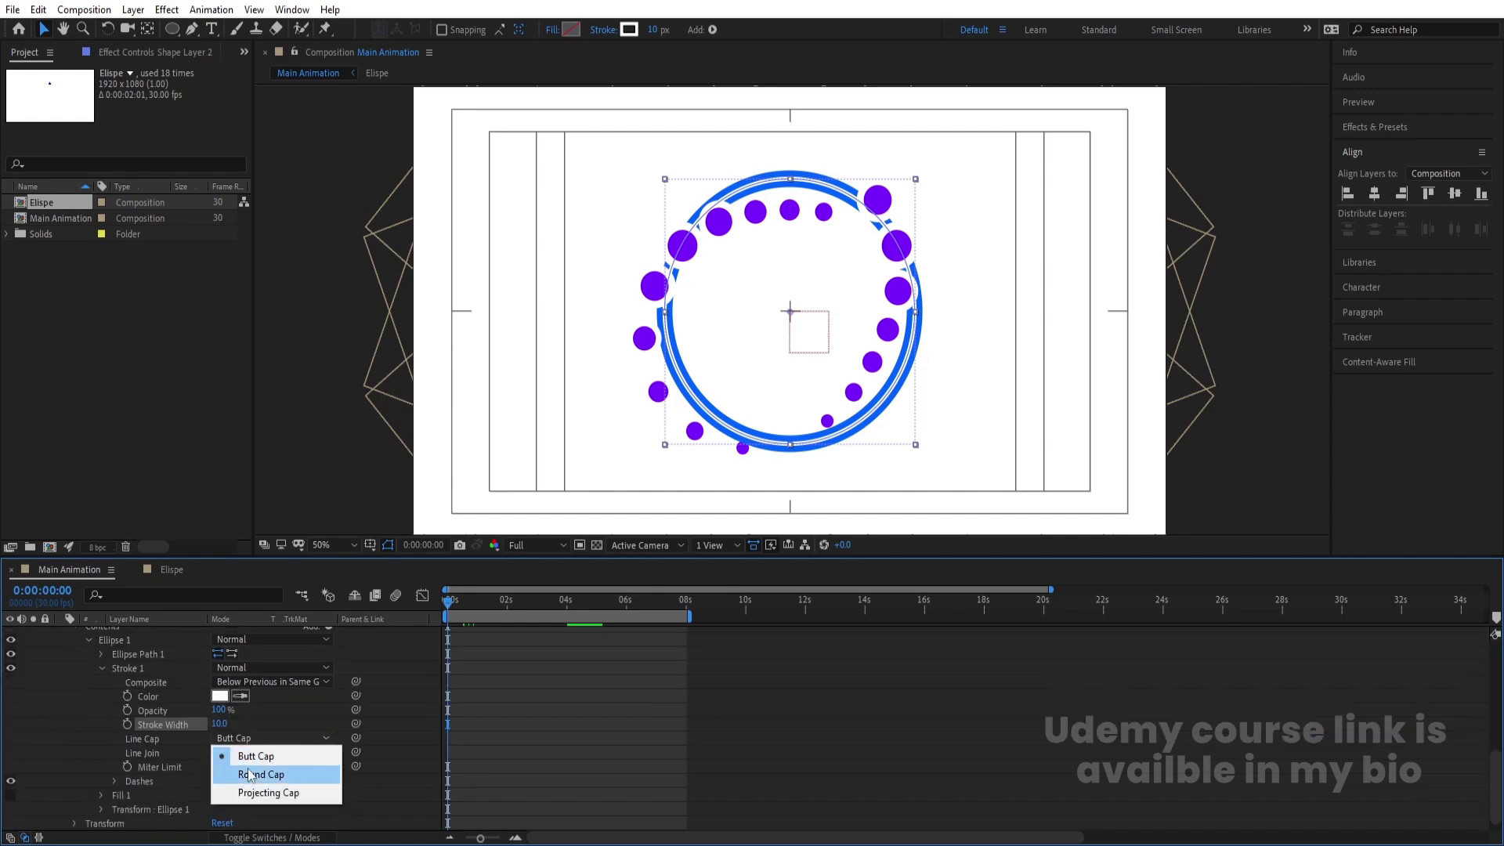
{"action": "left_click", "coordinate": [253, 774]}
{"action": "left_click", "coordinate": [217, 781]}
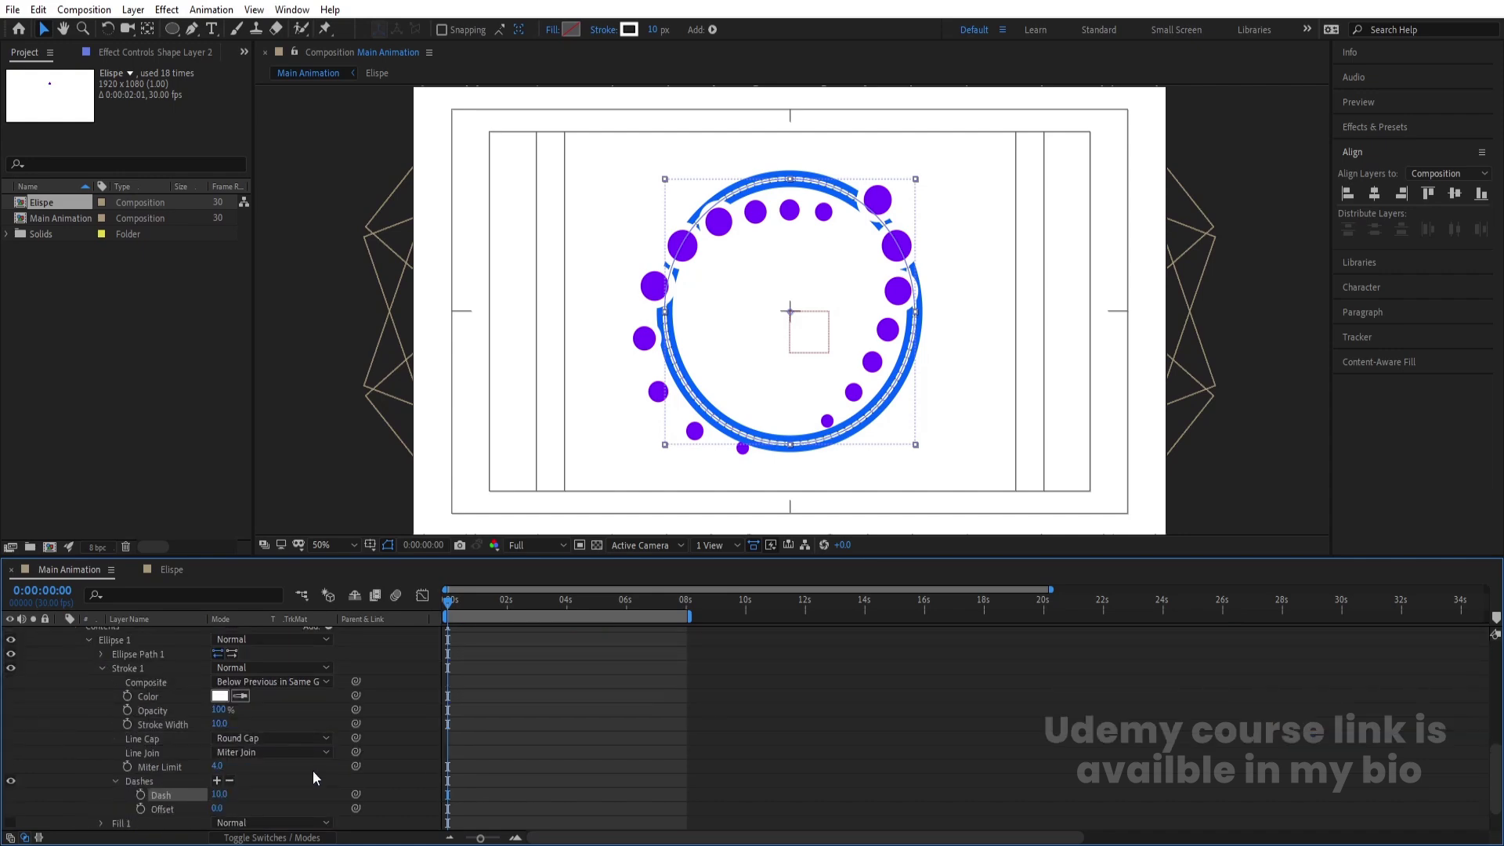
Deselect the layers and preview Main Animation from the start to check the dashed white ring
{"action": "left_click", "coordinate": [551, 675]}
{"action": "key", "text": "space"}
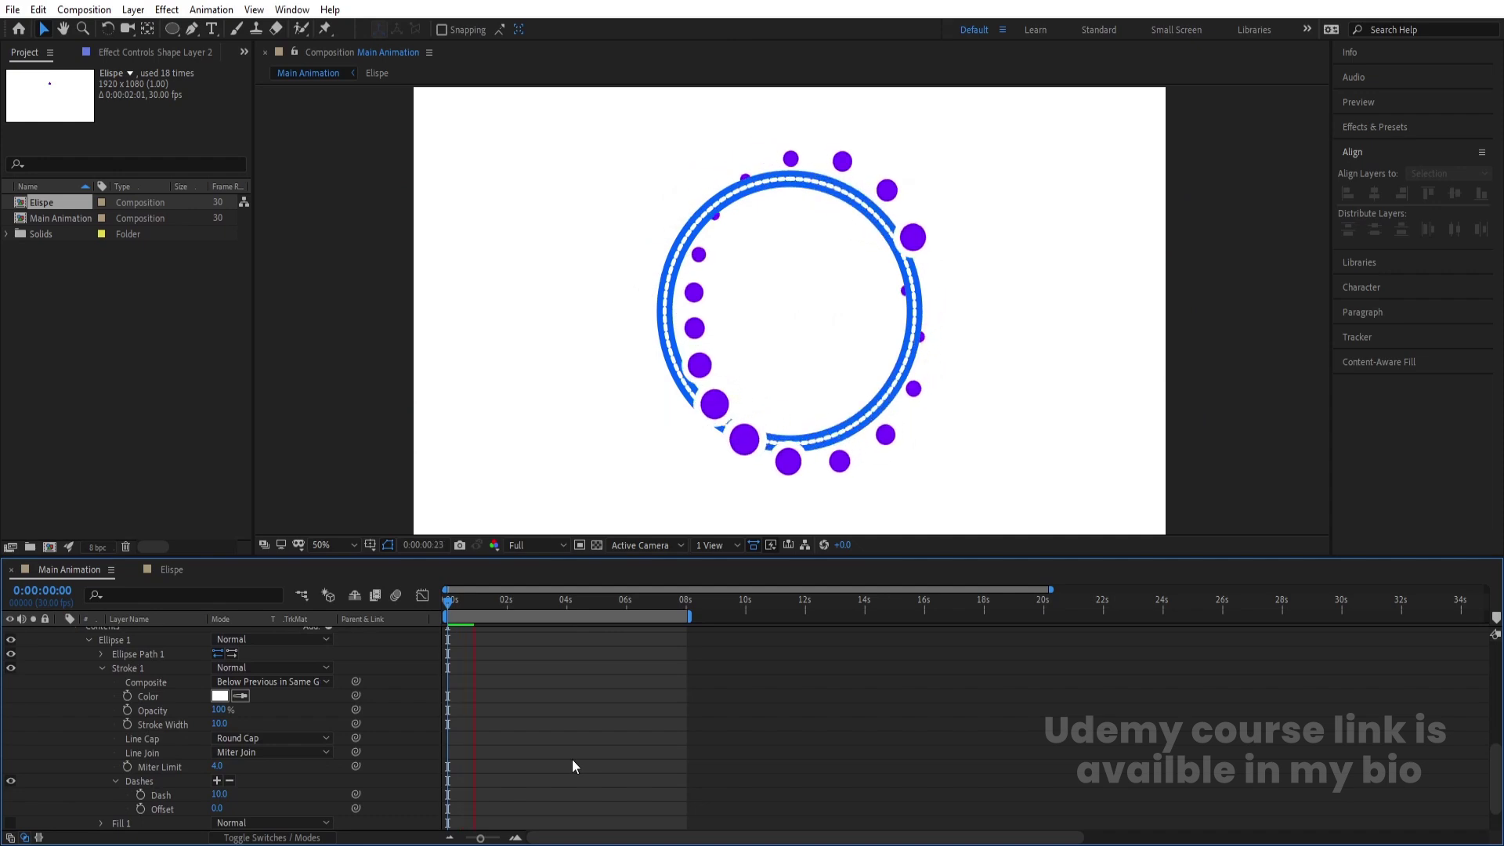
{"action": "key", "text": "space"}
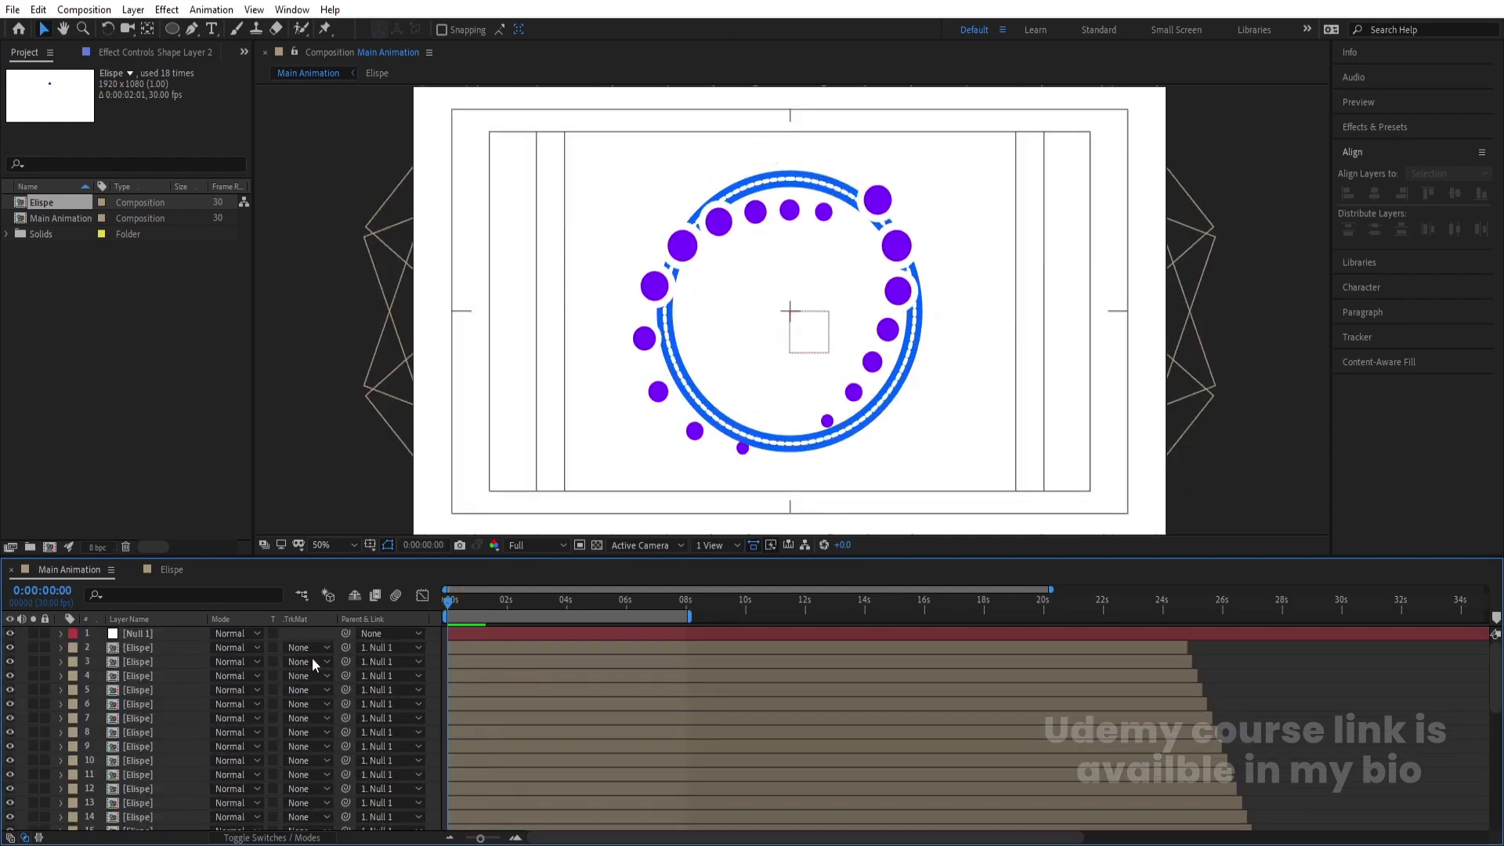
Keyframe Shape Layer 2's rotation from 0 at 0:00:00:00 to one full turn at 0:00:08:00, and preview it from the start
{"action": "left_click", "coordinate": [146, 653]}
{"action": "key", "text": "r"}
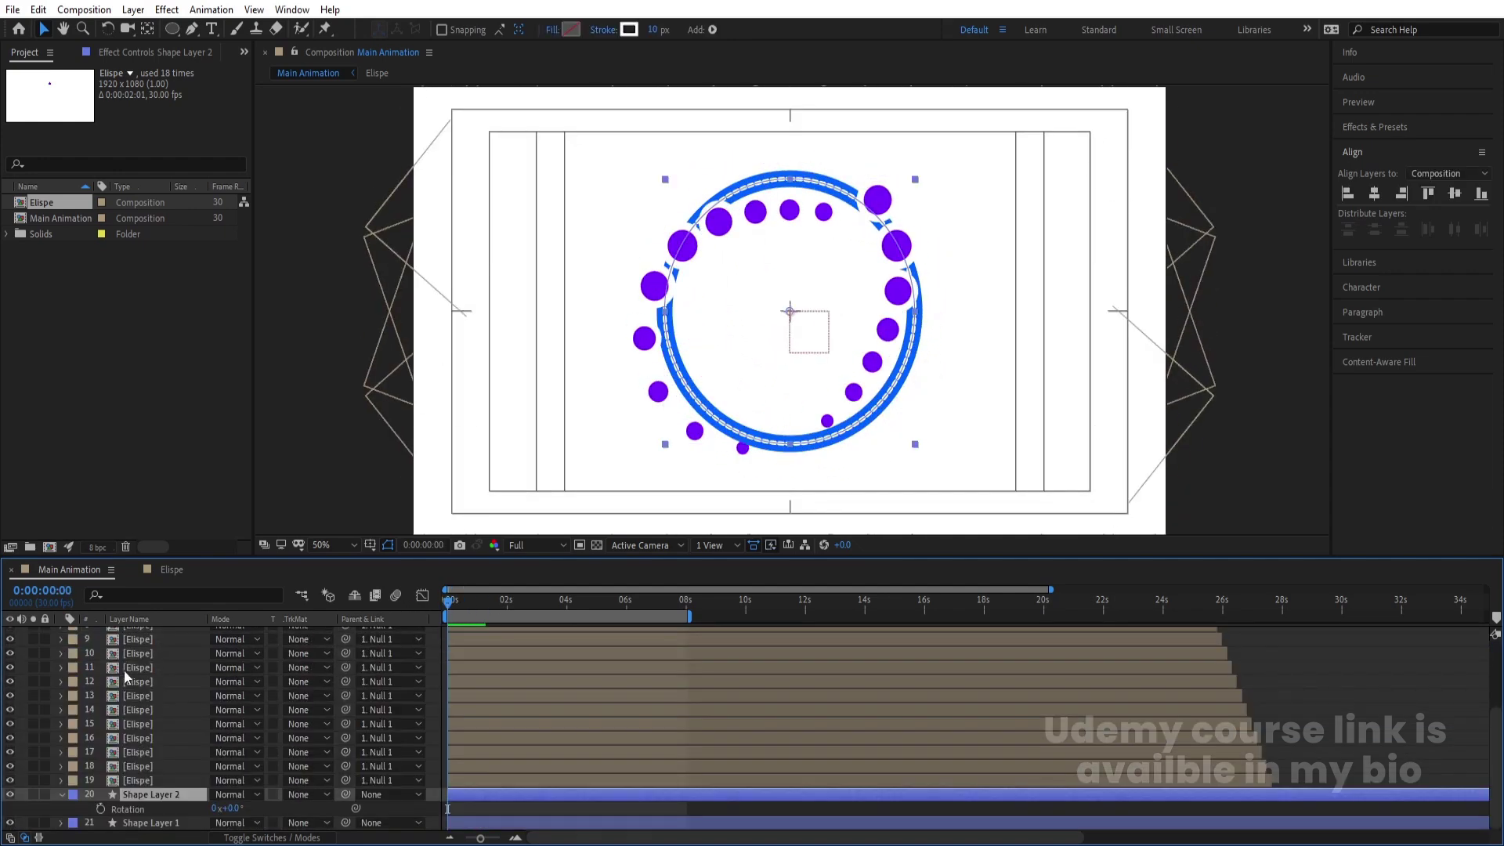
{"action": "left_click", "coordinate": [102, 806]}
{"action": "left_click", "coordinate": [686, 603]}
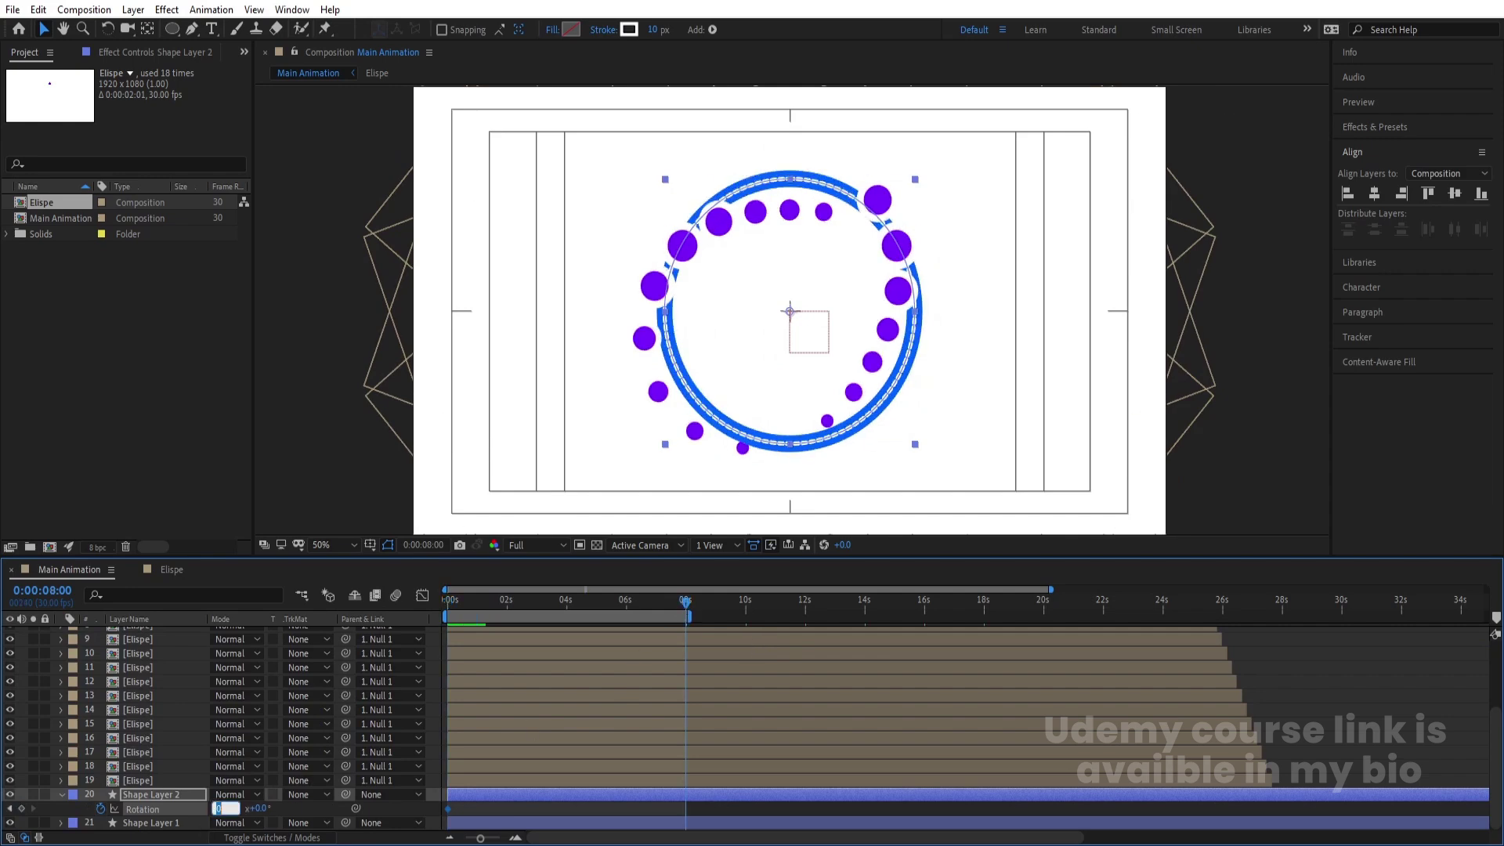
{"action": "key", "text": "space"}
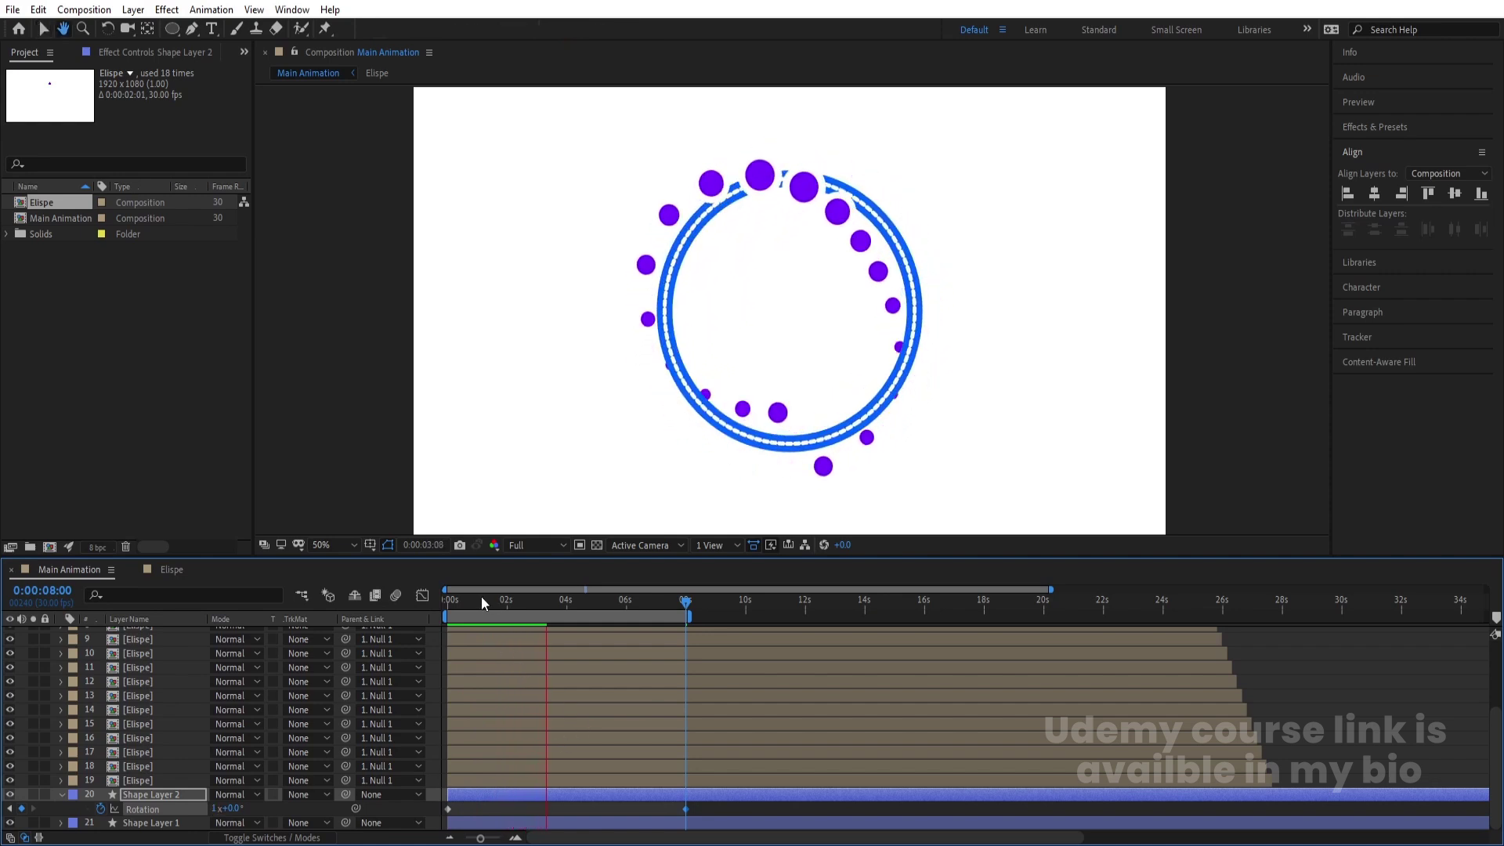
{"action": "left_click", "coordinate": [448, 600]}
{"action": "key", "text": "space"}
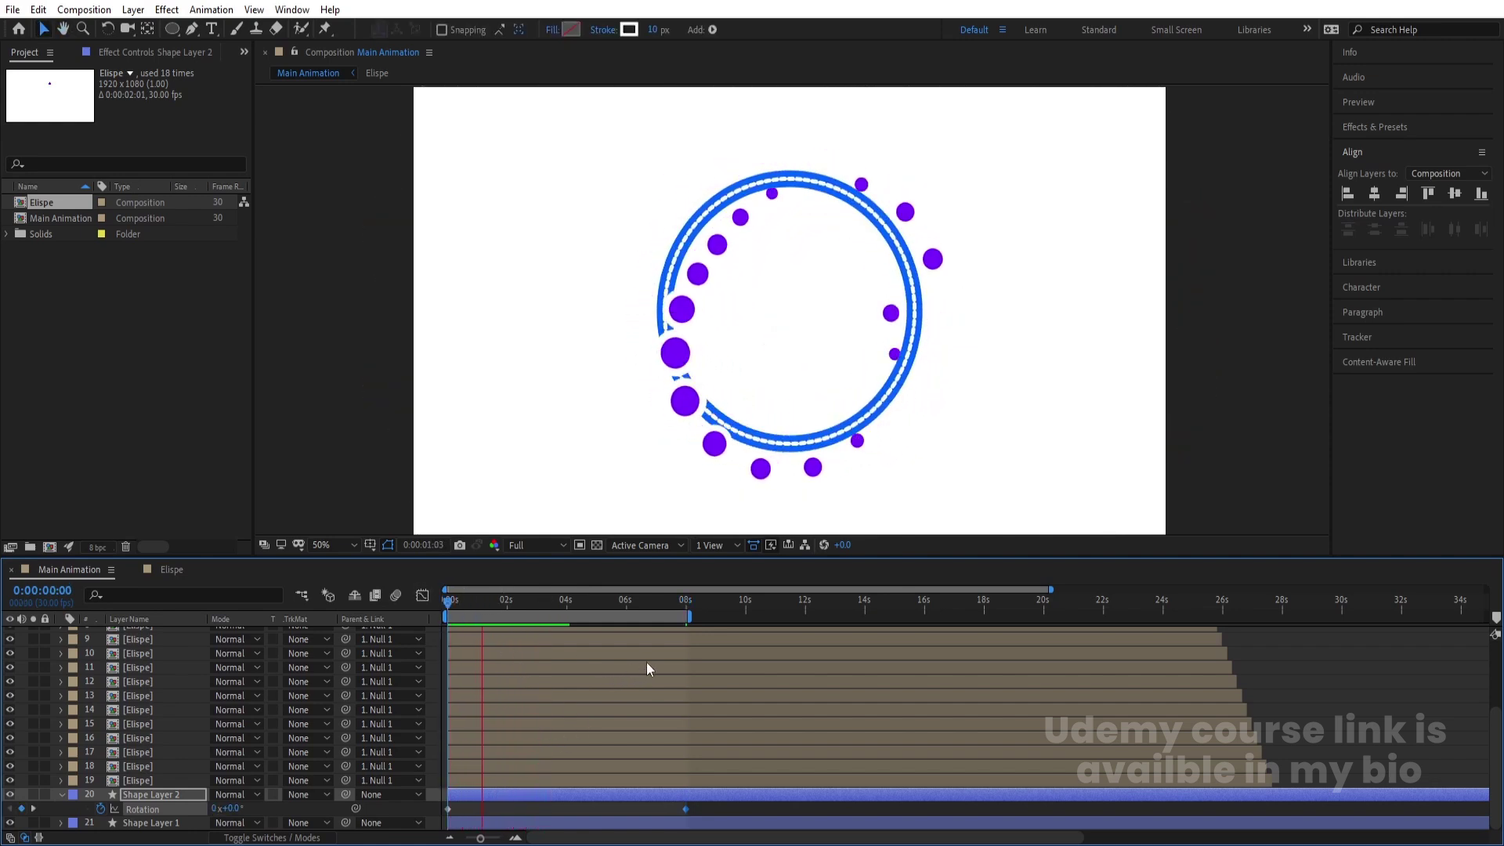
{"action": "key", "text": "space"}
Set Shape Layer 2's rotation keyframe at 0:00:08:00 to -1 full turn and play the animation from the start
{"action": "key", "text": "k"}
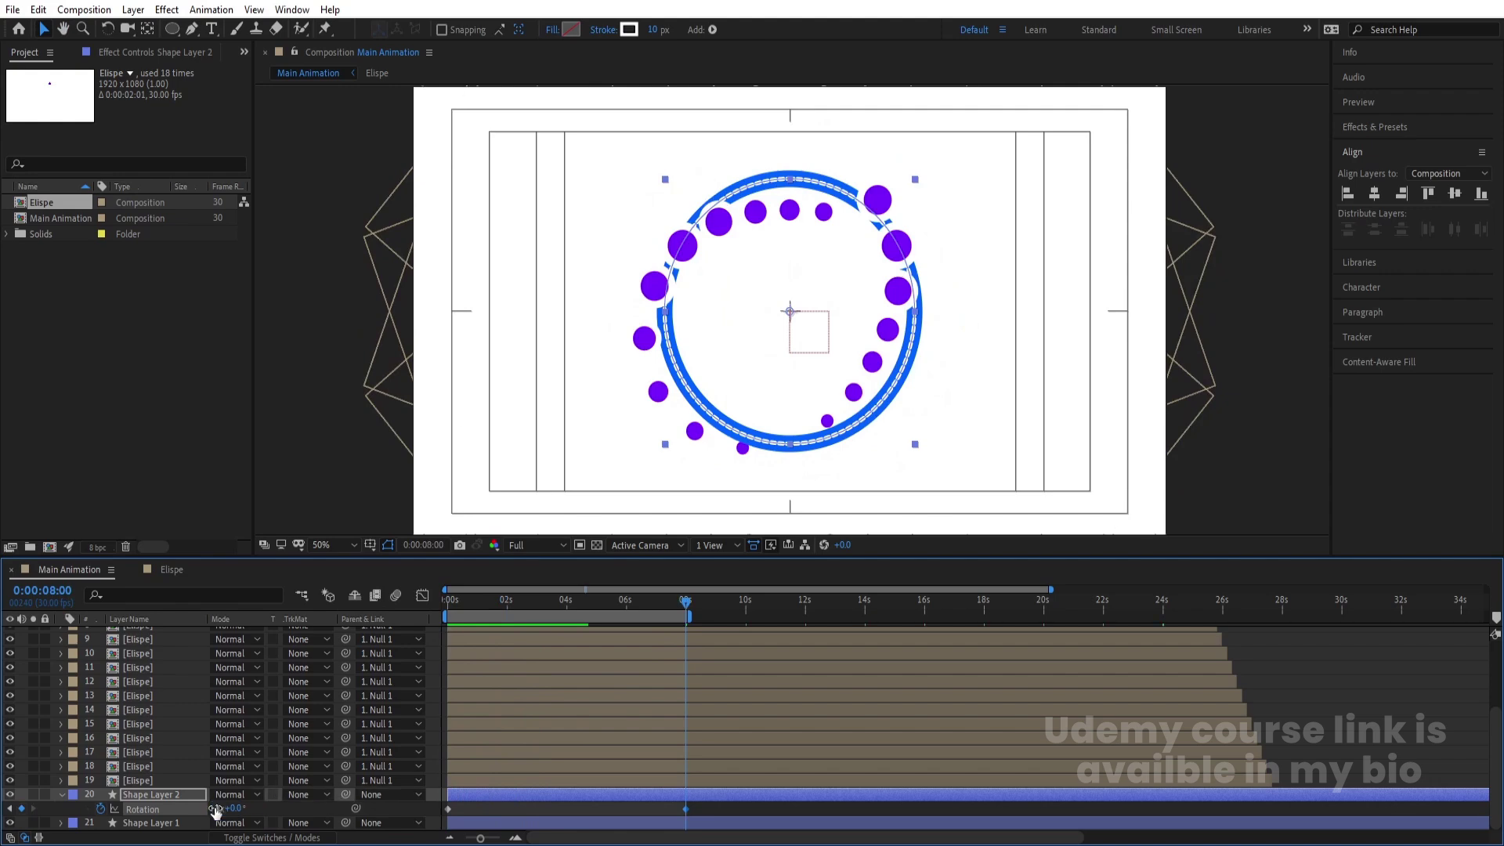
{"action": "left_click_drag", "start_coordinate": [217, 810], "coordinate": [216, 809]}
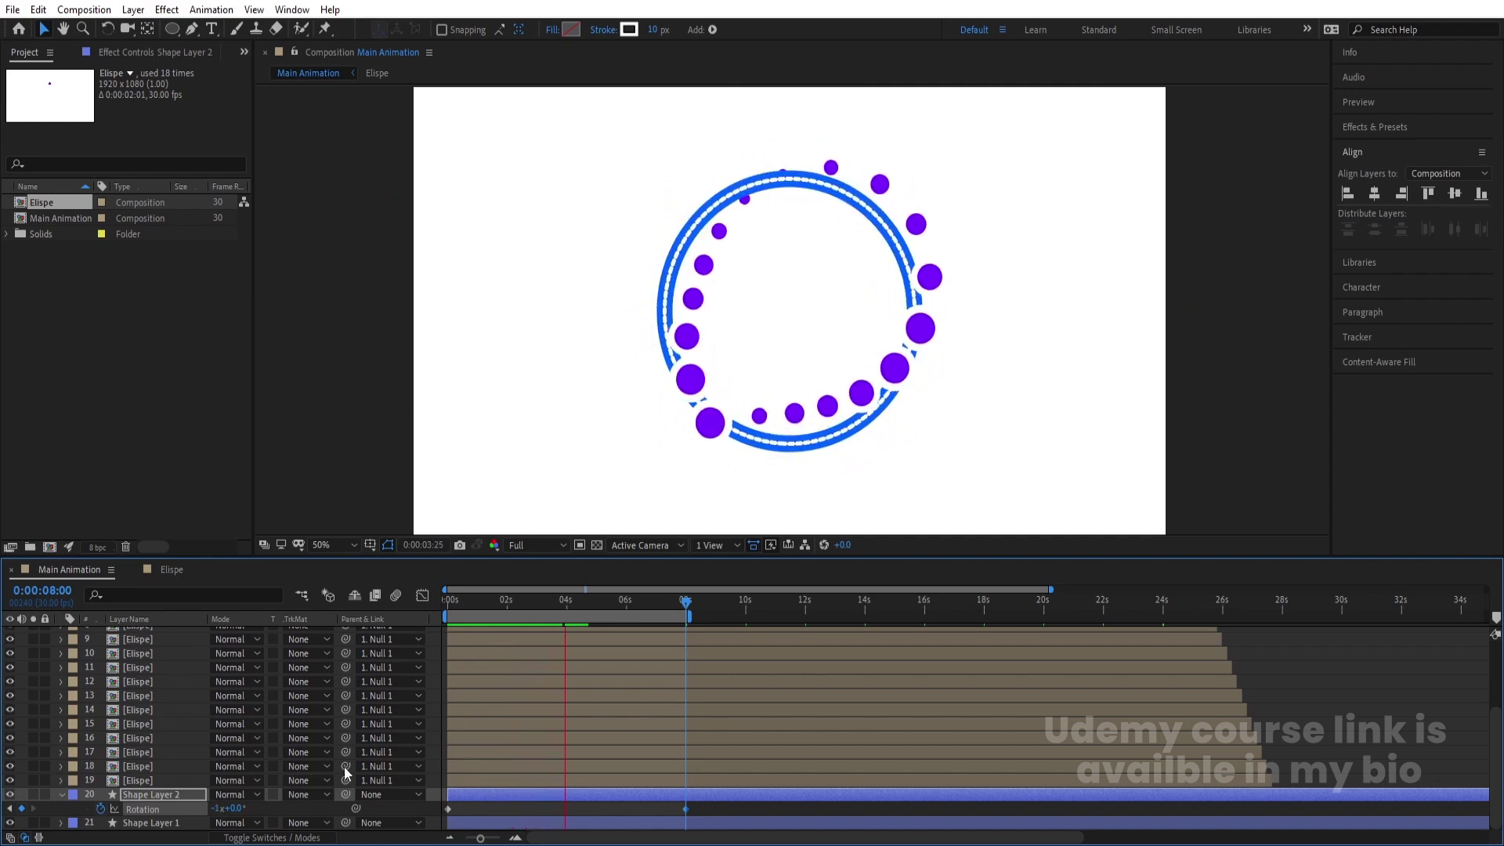
{"action": "left_click_drag", "start_coordinate": [487, 599], "coordinate": [450, 599]}
{"action": "key", "text": "space"}
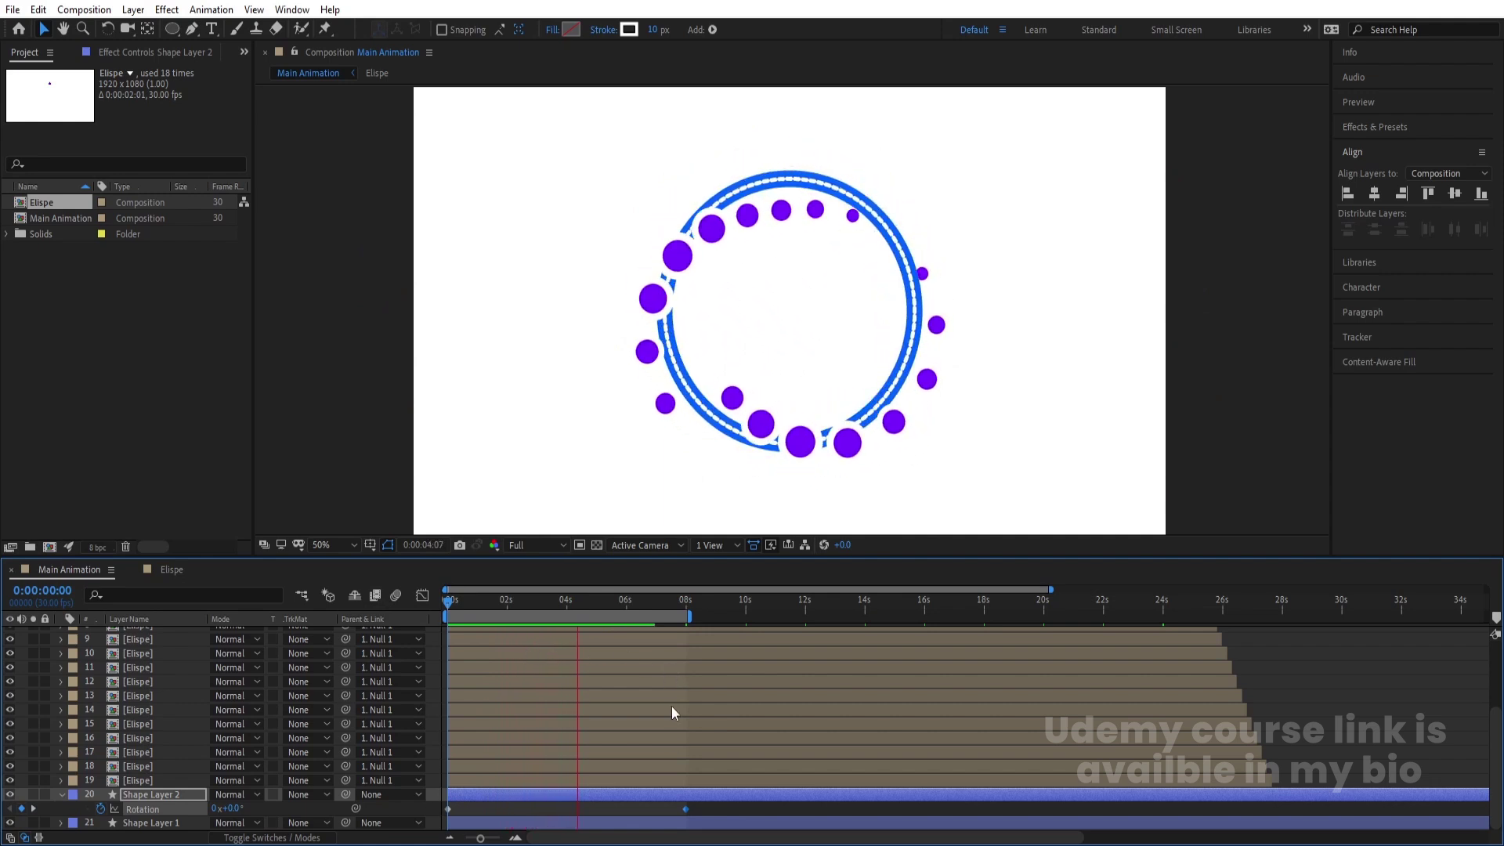
{"action": "key", "text": "space"}
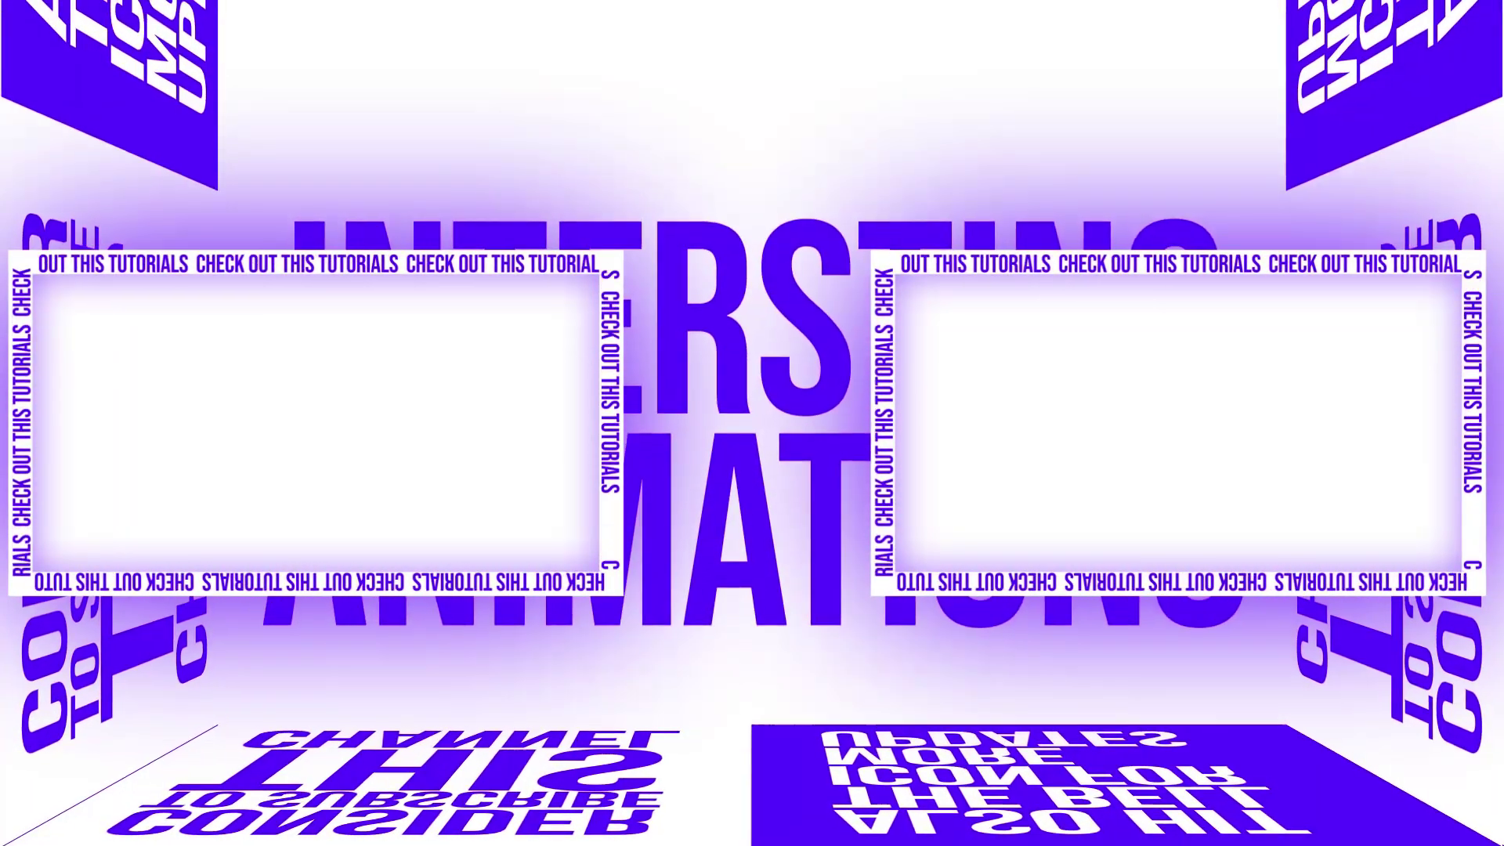